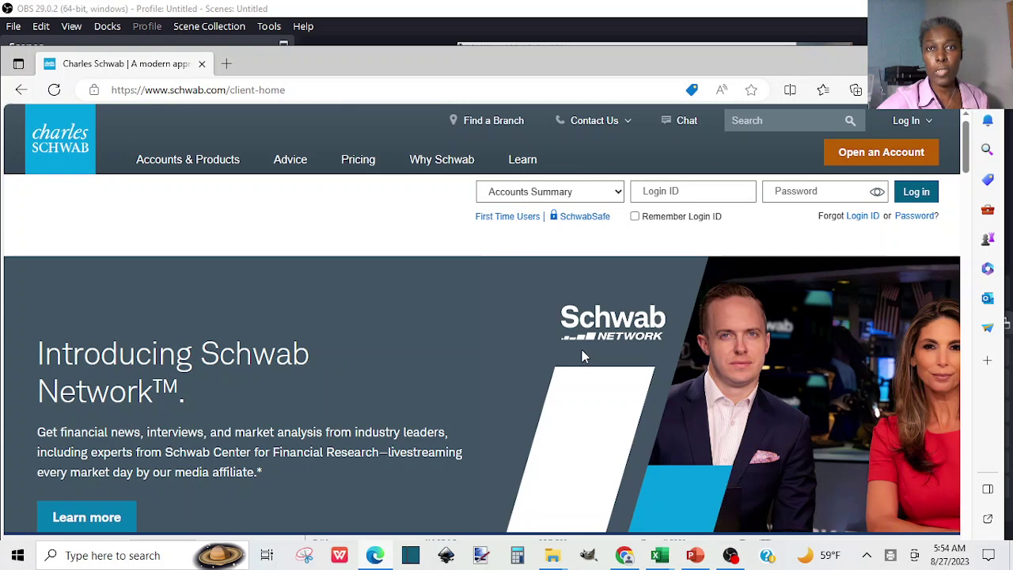
# Switch to PowerPoint to review the sector and industry on slide 2, and return to the Schwab home page in Edge.
pyautogui.click(694, 556)
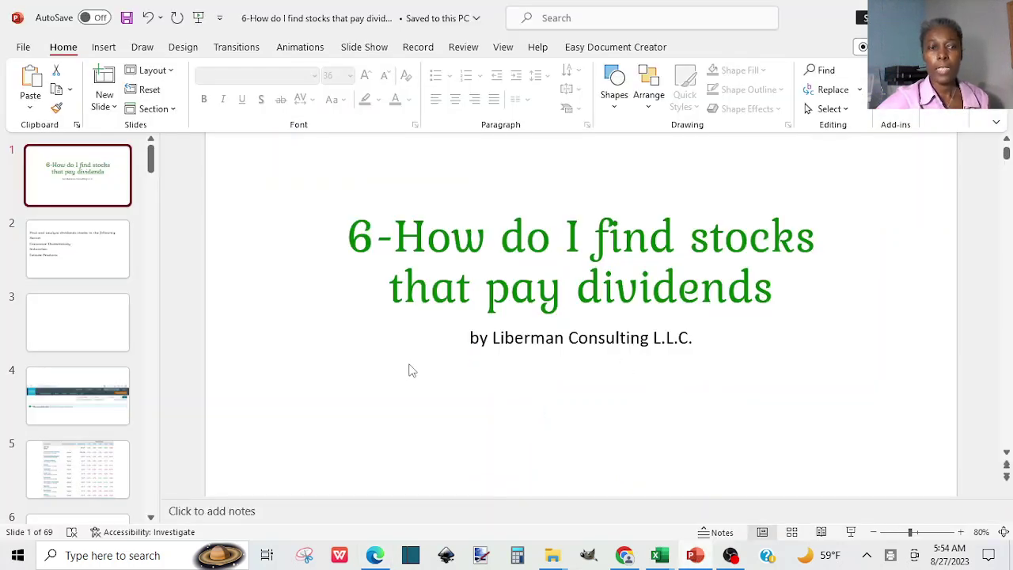
pyautogui.click(91, 253)
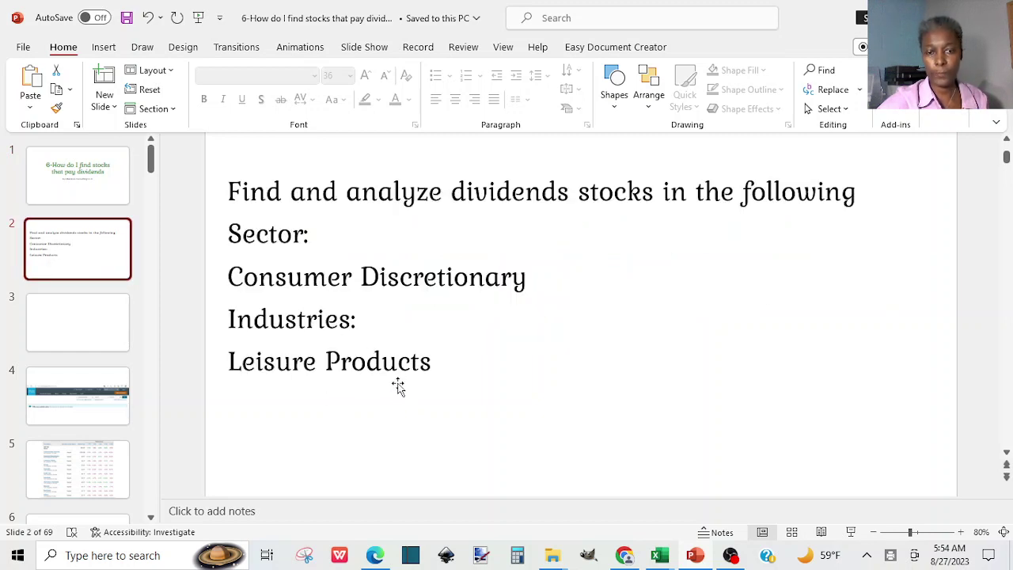
pyautogui.click(378, 558)
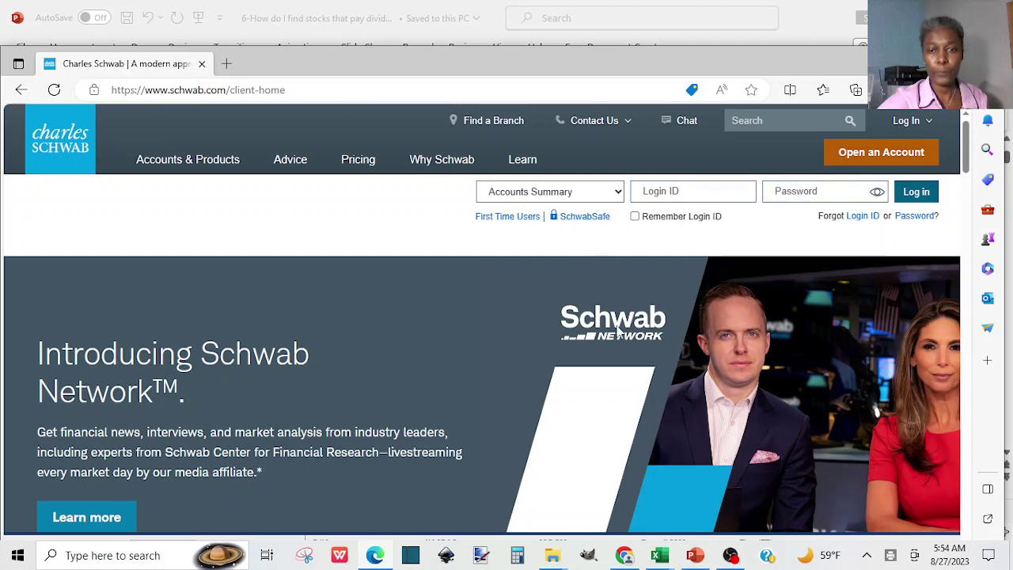
# Switch to the logged-in Schwab site in Chrome and open its U.S. Markets research page.
pyautogui.click(625, 556)
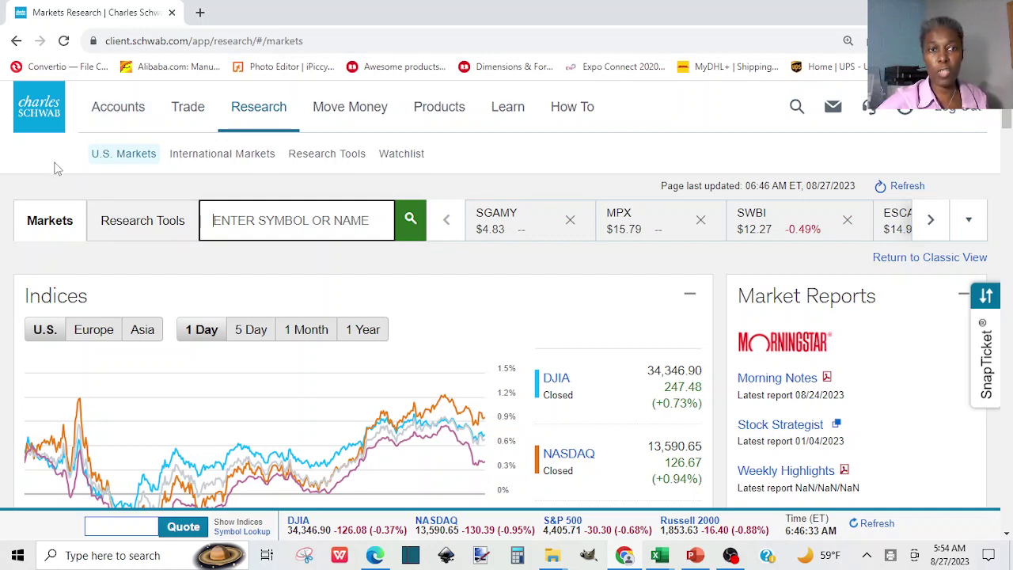
pyautogui.click(107, 116)
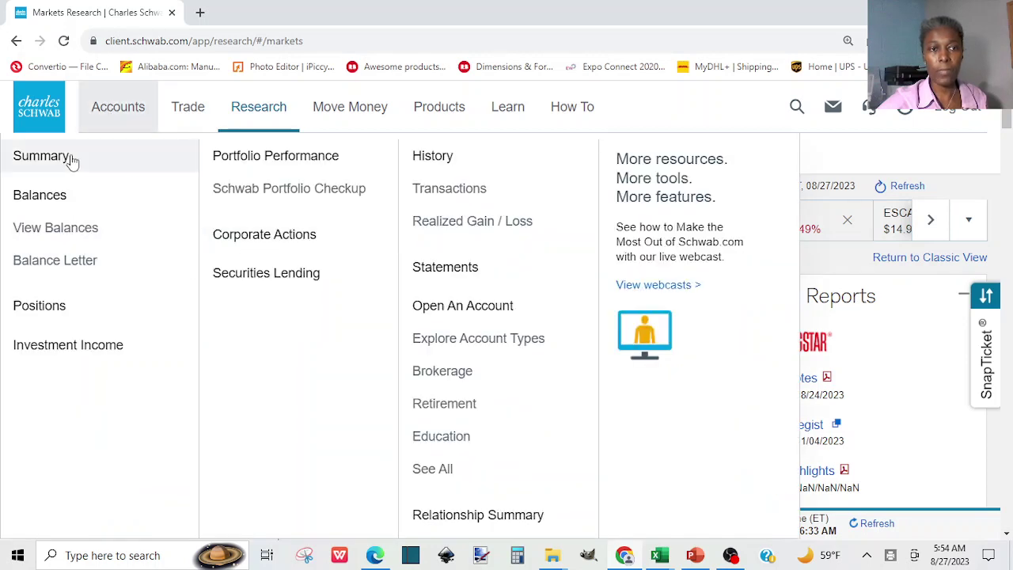
pyautogui.click(258, 110)
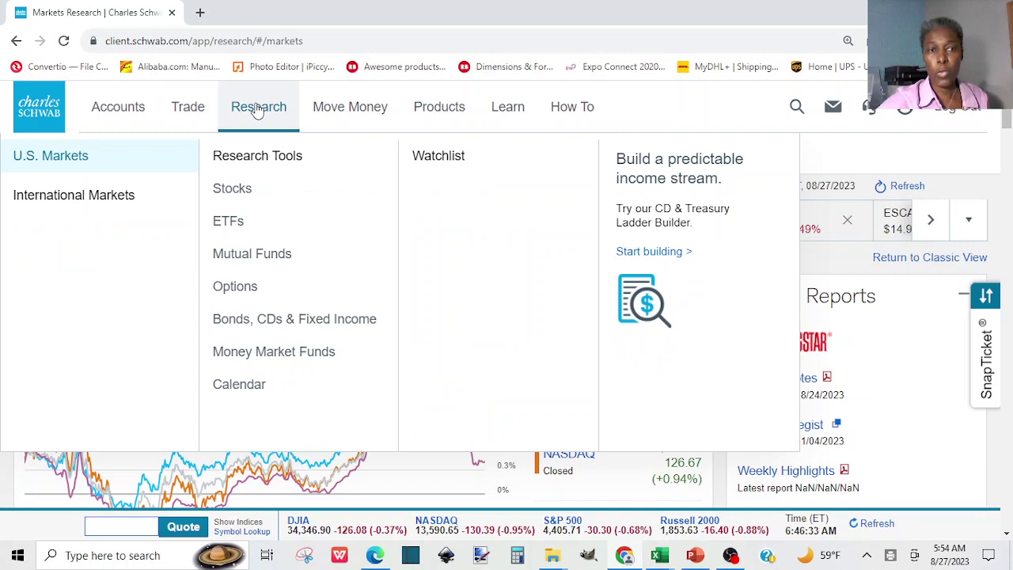
pyautogui.click(36, 160)
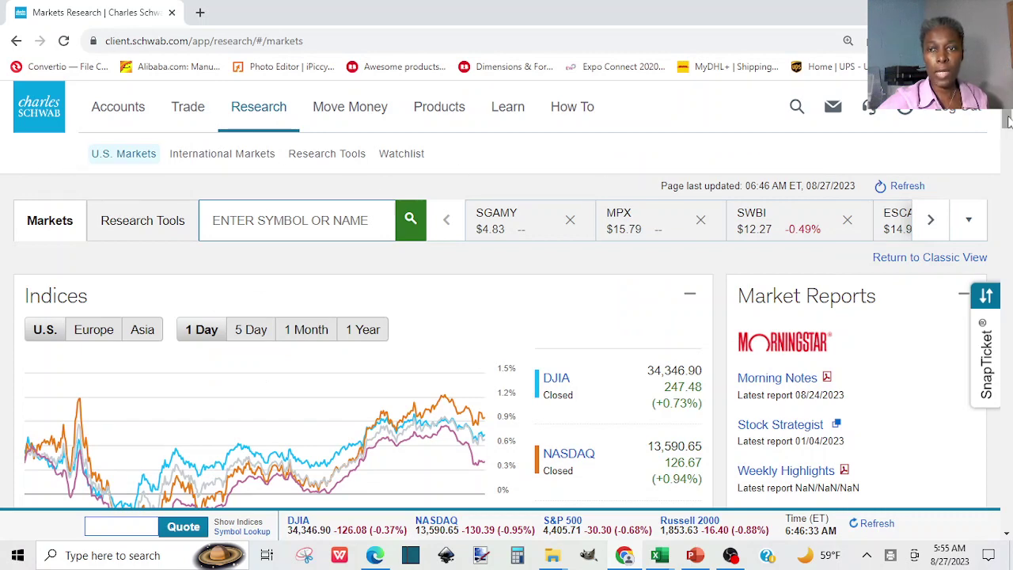
# Find Sectors & Industries on the U.S. Markets page and open its expanded view.
pyautogui.moveTo(1007, 118); pyautogui.dragTo(1007, 141)
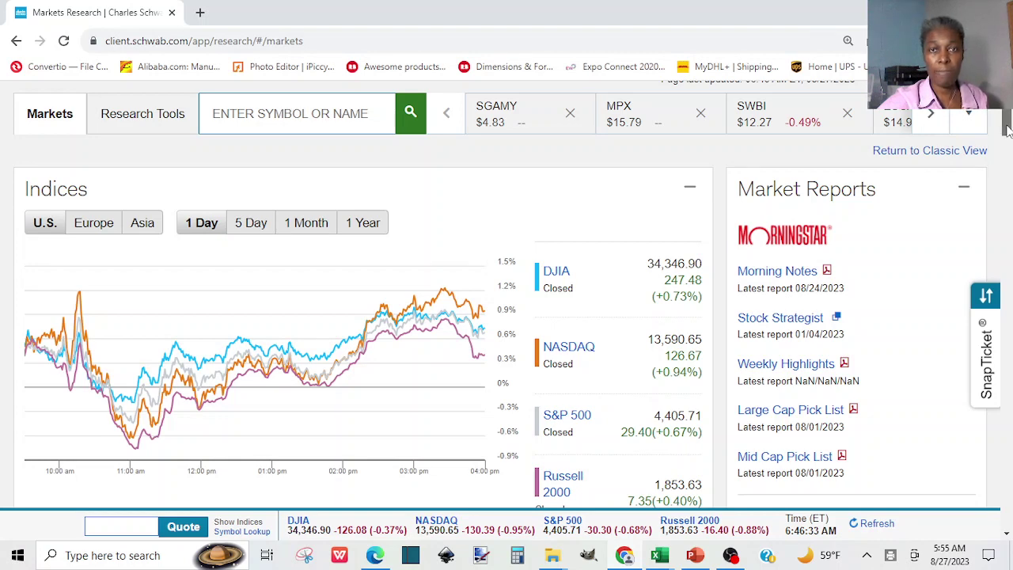
pyautogui.moveTo(1007, 130); pyautogui.dragTo(1007, 151)
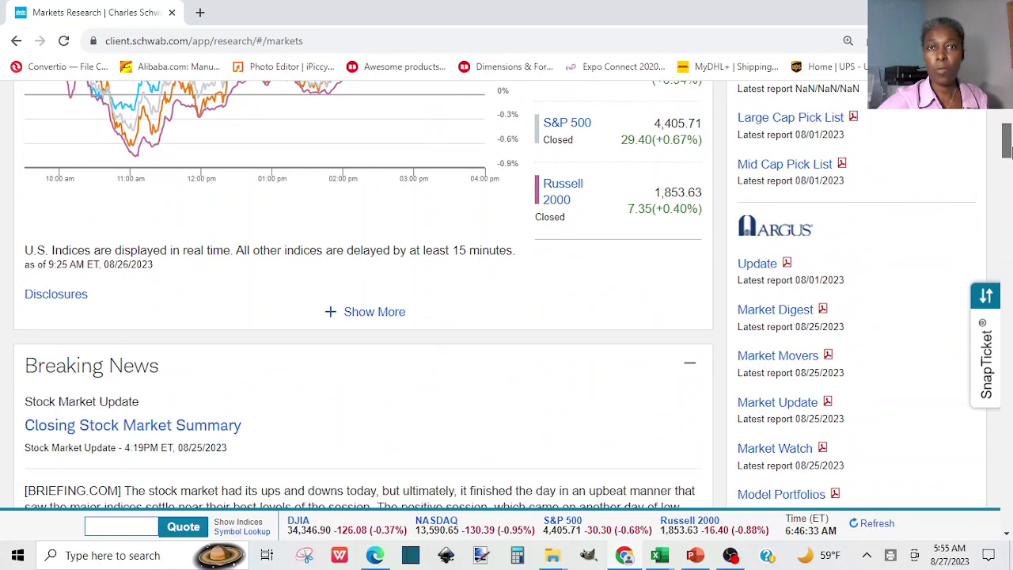
pyautogui.moveTo(1007, 151); pyautogui.dragTo(1008, 253)
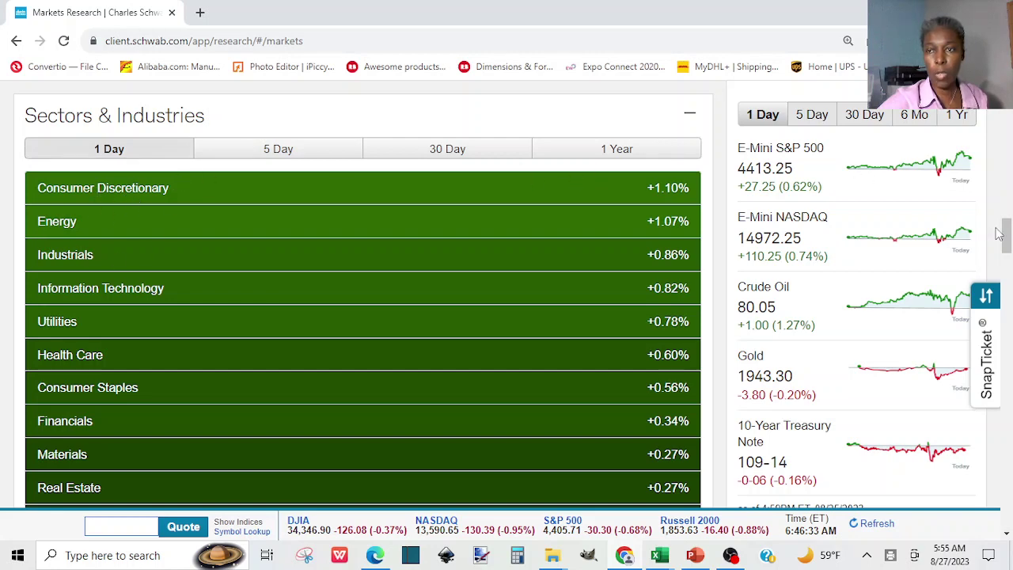
pyautogui.moveTo(1008, 232); pyautogui.dragTo(1008, 255)
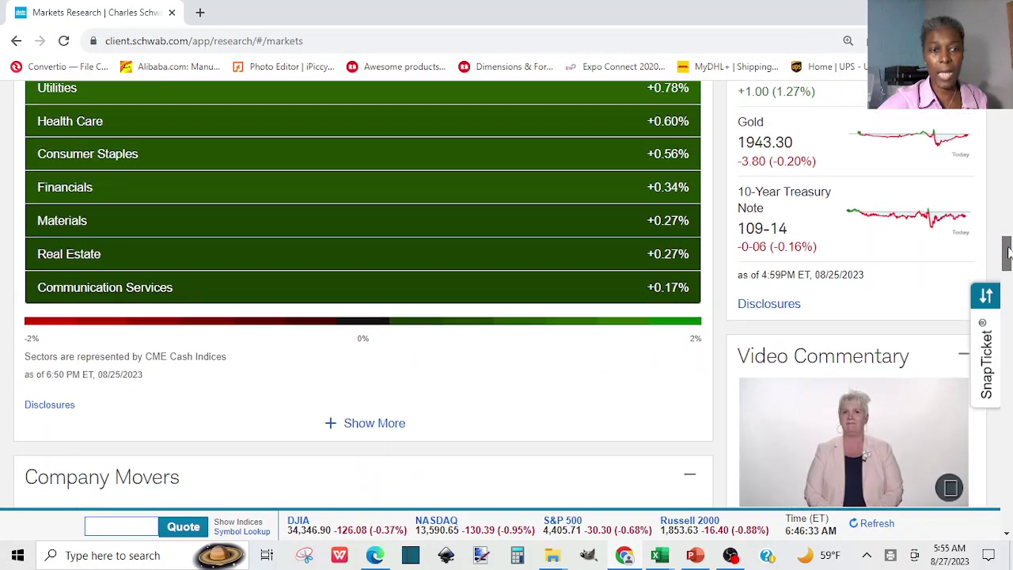
pyautogui.click(361, 425)
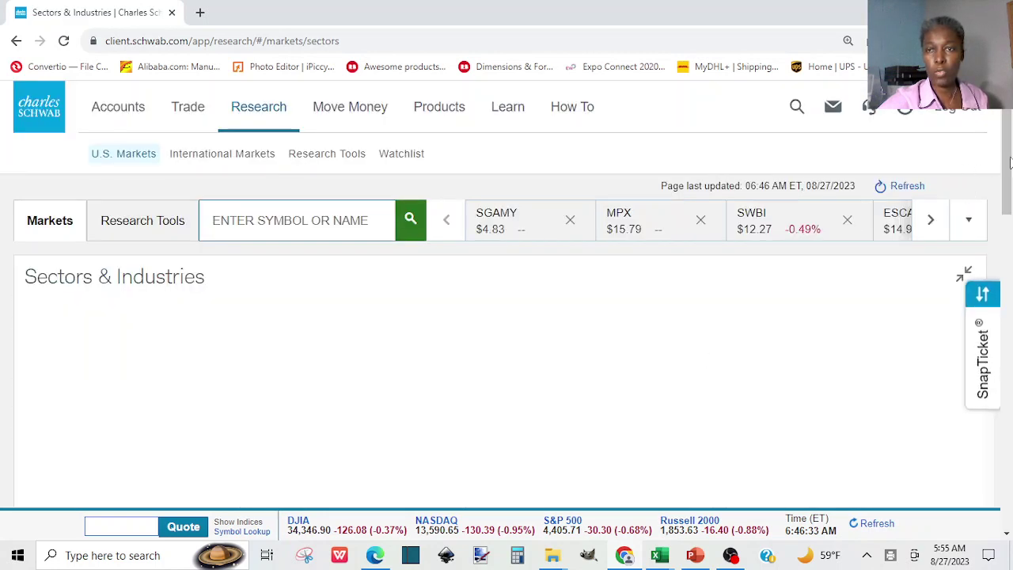
# Drill down from the Consumer Discretionary sector through the Leisure Products industry to the Leisure Products sub-industry's company list.
pyautogui.moveTo(1008, 162); pyautogui.dragTo(1008, 205)
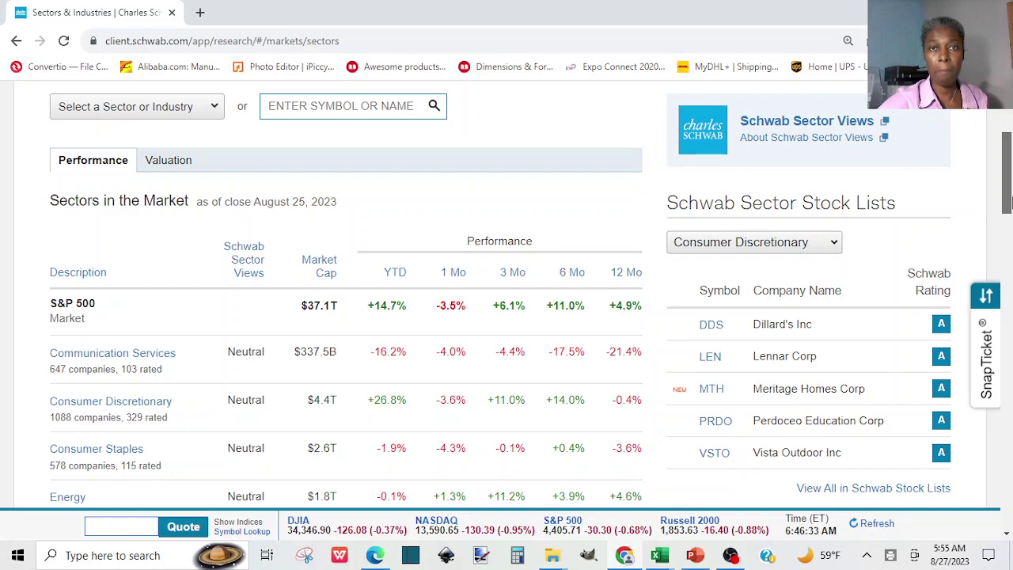
pyautogui.moveTo(1009, 204); pyautogui.dragTo(1009, 234)
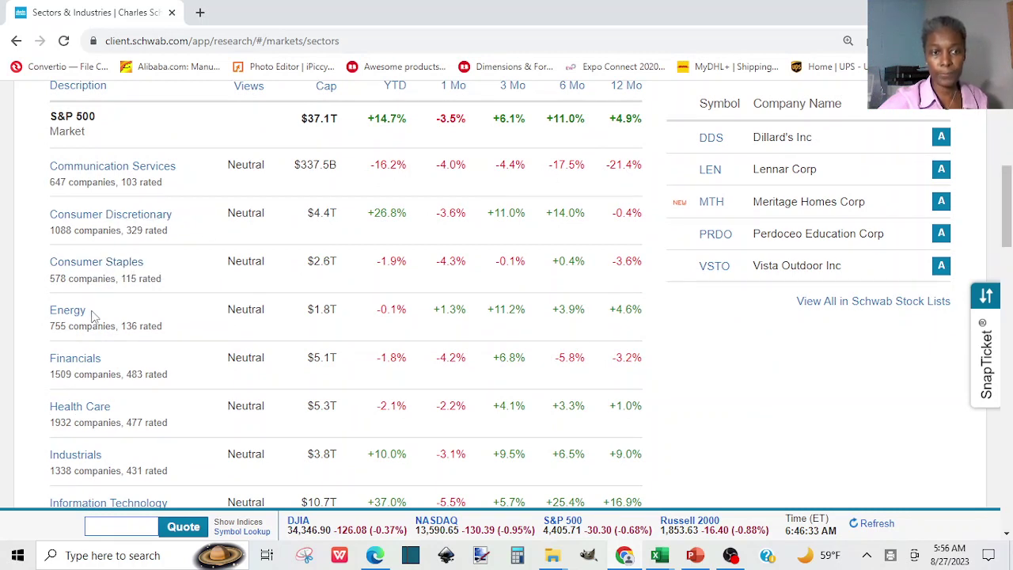
pyautogui.click(111, 220)
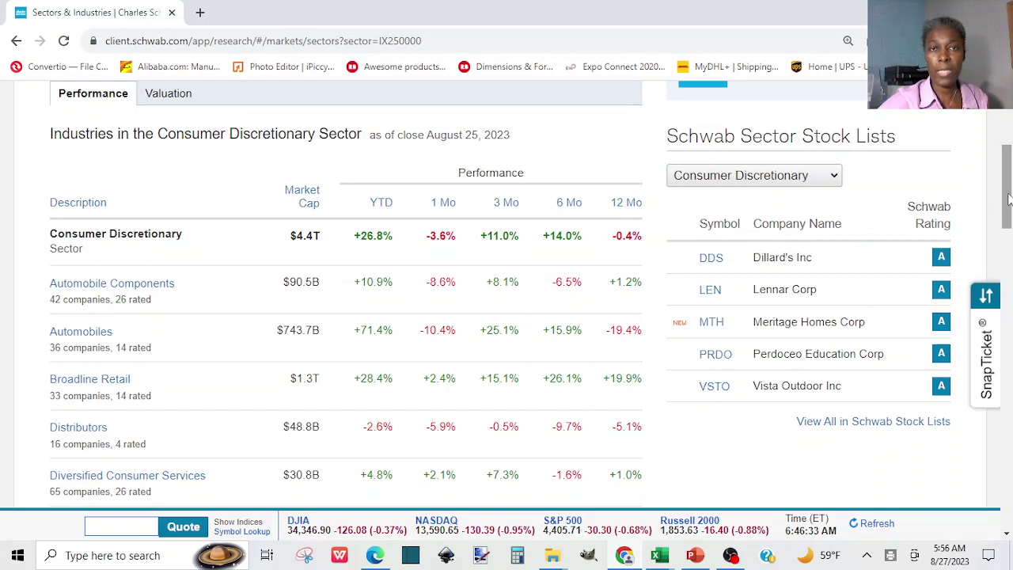
pyautogui.moveTo(1008, 200); pyautogui.dragTo(1008, 245)
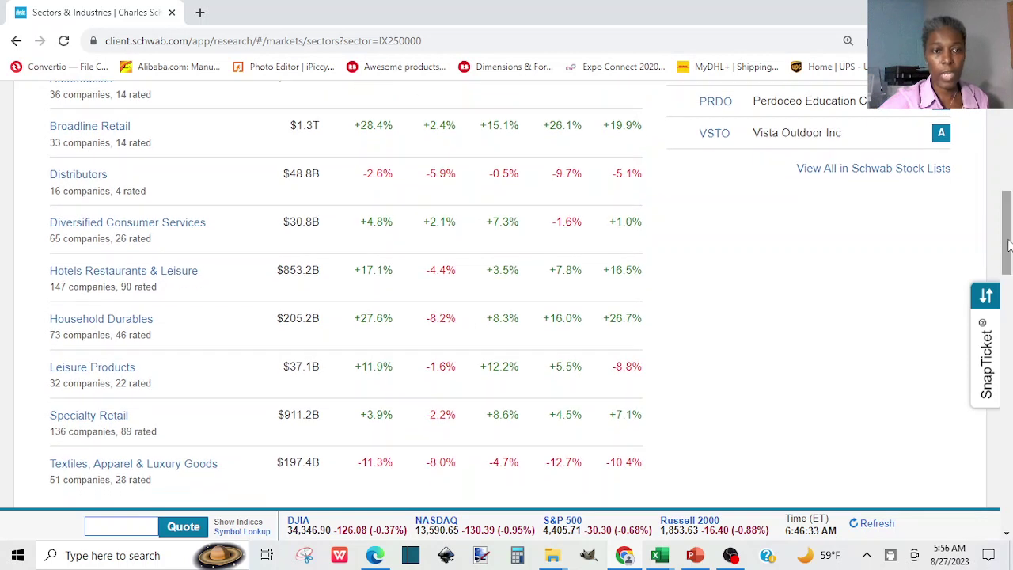
pyautogui.click(92, 372)
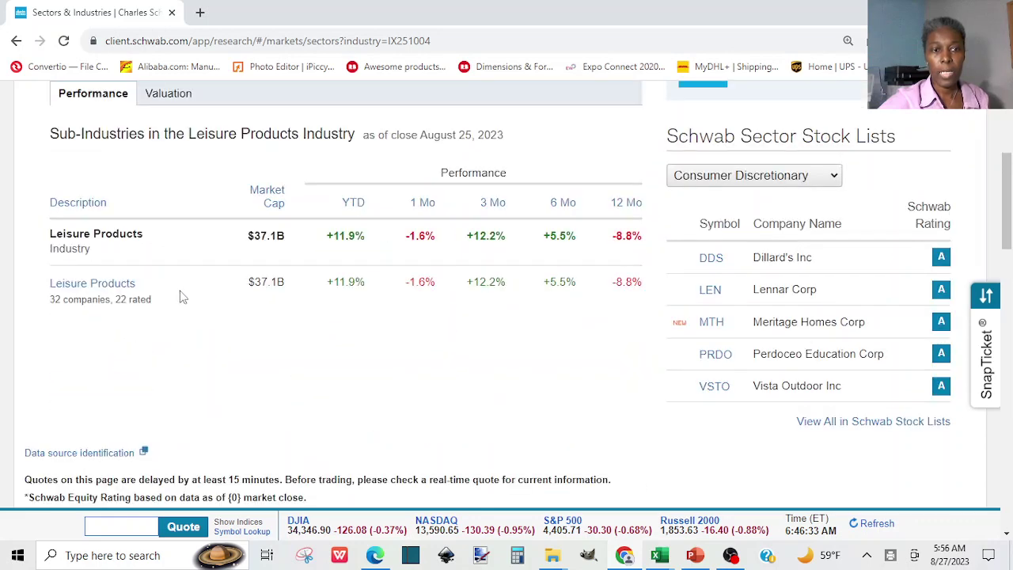
pyautogui.click(75, 287)
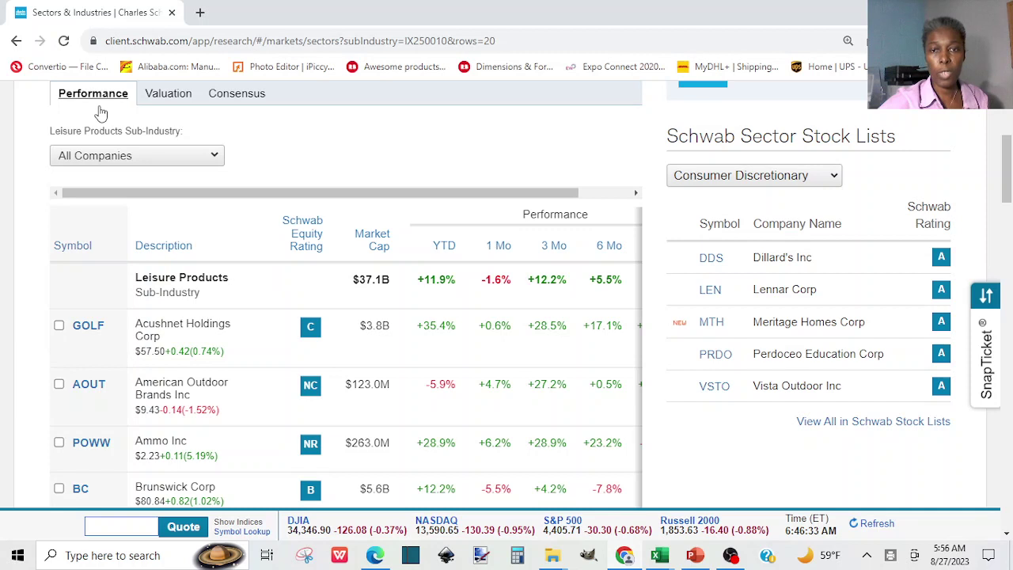
# Show the valuation data for the Leisure Products companies and sort them by Dividend Yield in descending order.
pyautogui.click(168, 101)
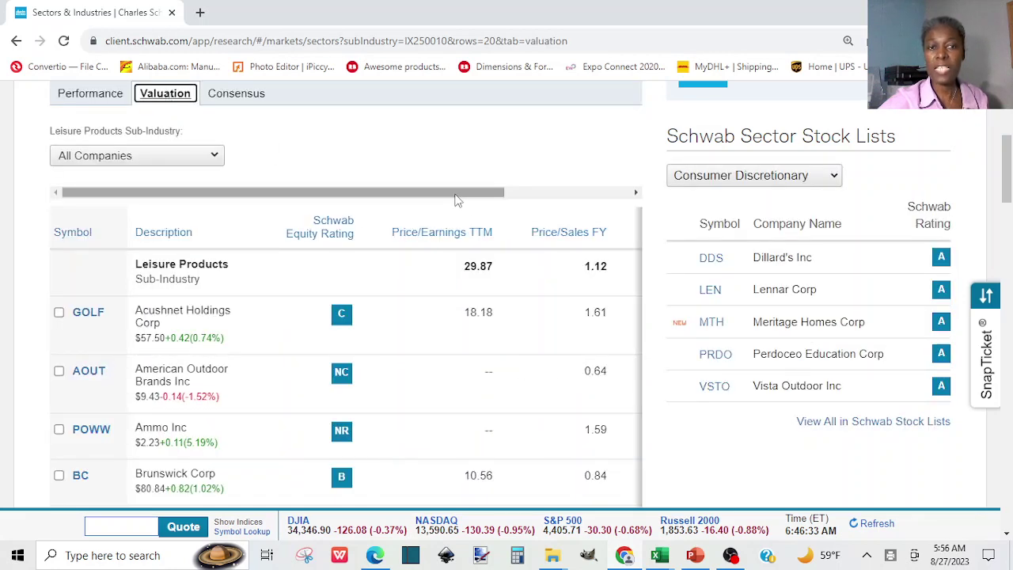
pyautogui.moveTo(456, 200); pyautogui.dragTo(562, 198)
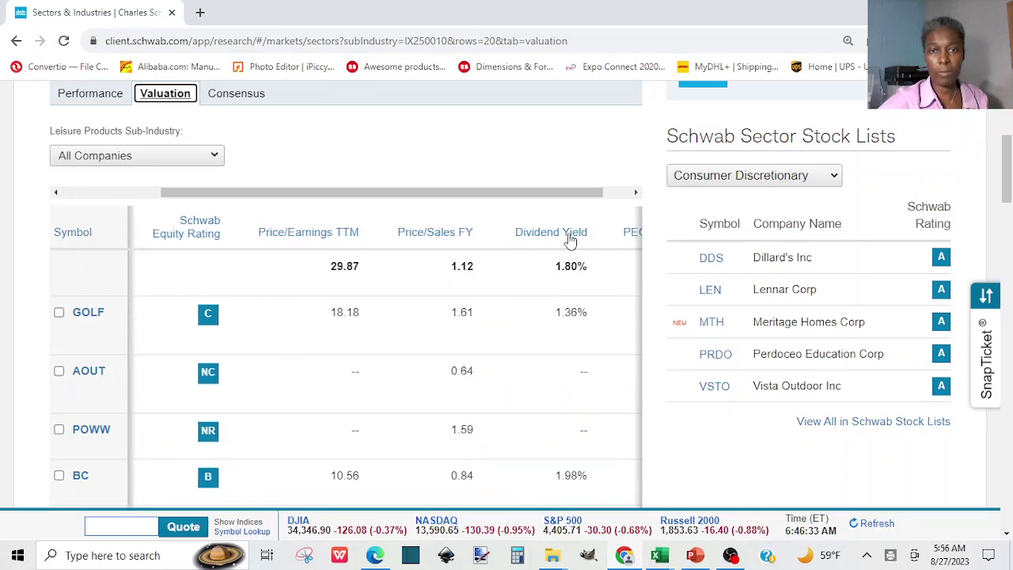
pyautogui.click(549, 237)
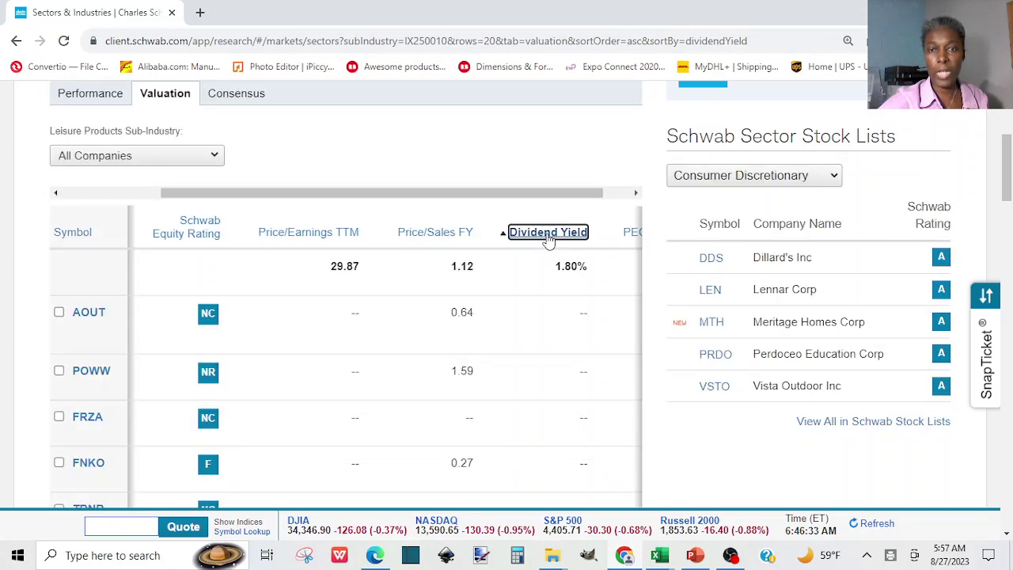
pyautogui.click(549, 234)
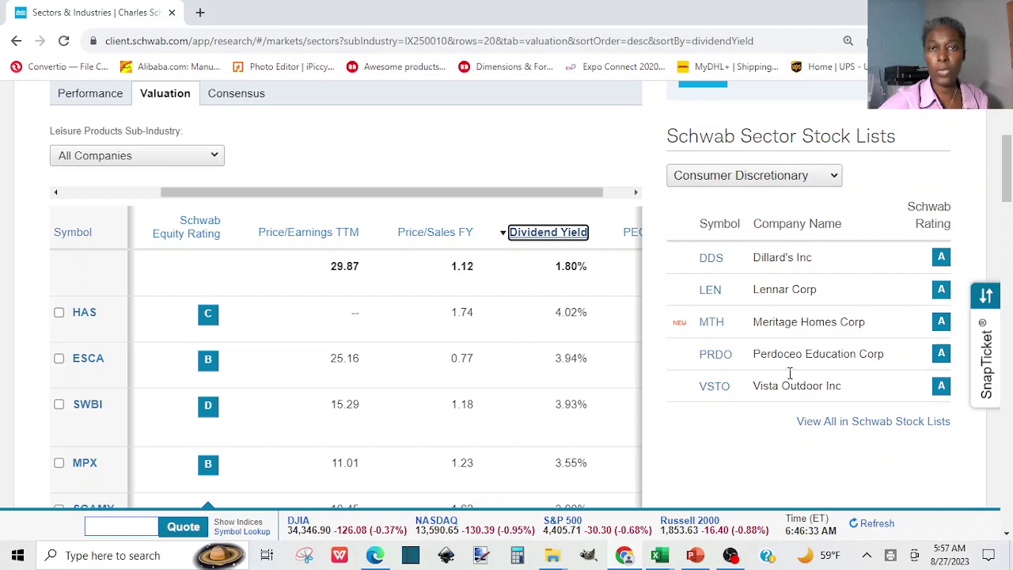
# Return to the U.S. Markets research page and switch it to the Classic View.
pyautogui.moveTo(1007, 182); pyautogui.dragTo(1007, 139)
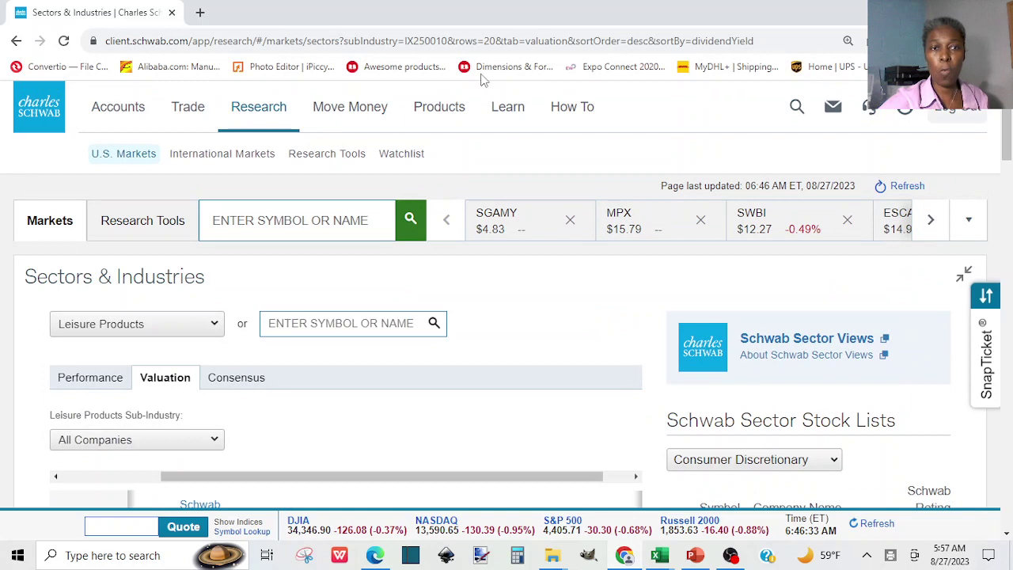
pyautogui.click(258, 114)
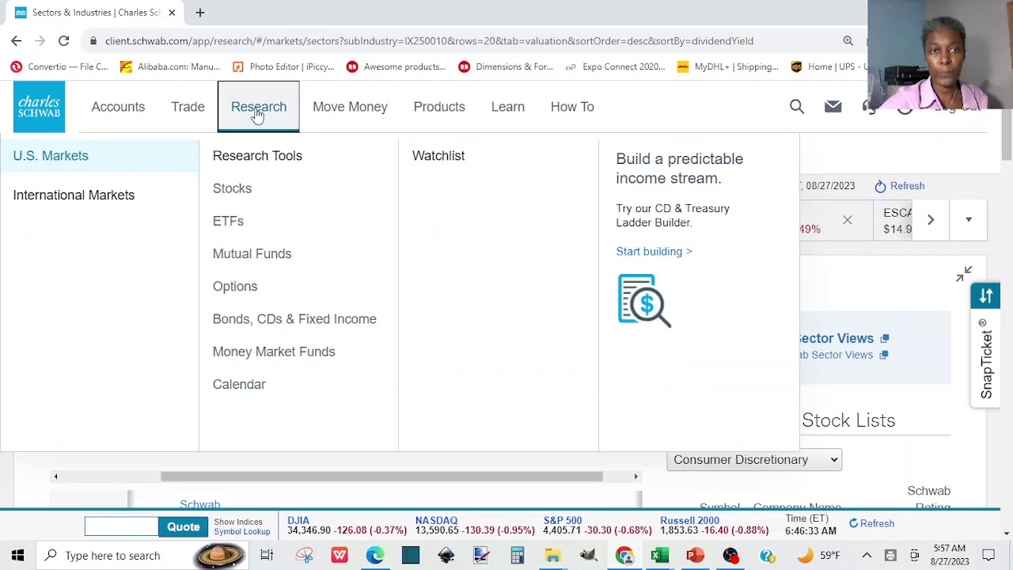
pyautogui.click(59, 158)
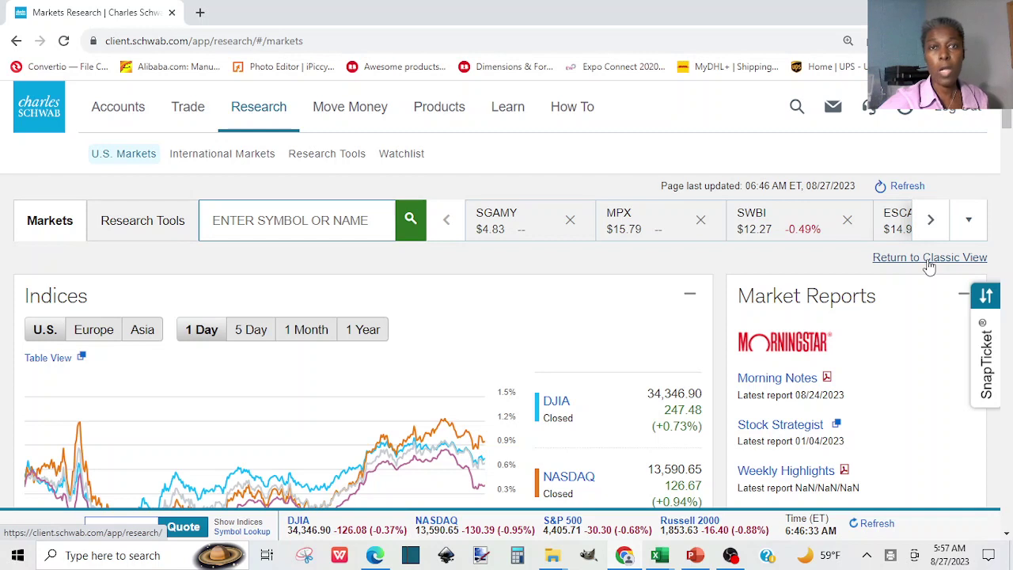
pyautogui.click(929, 263)
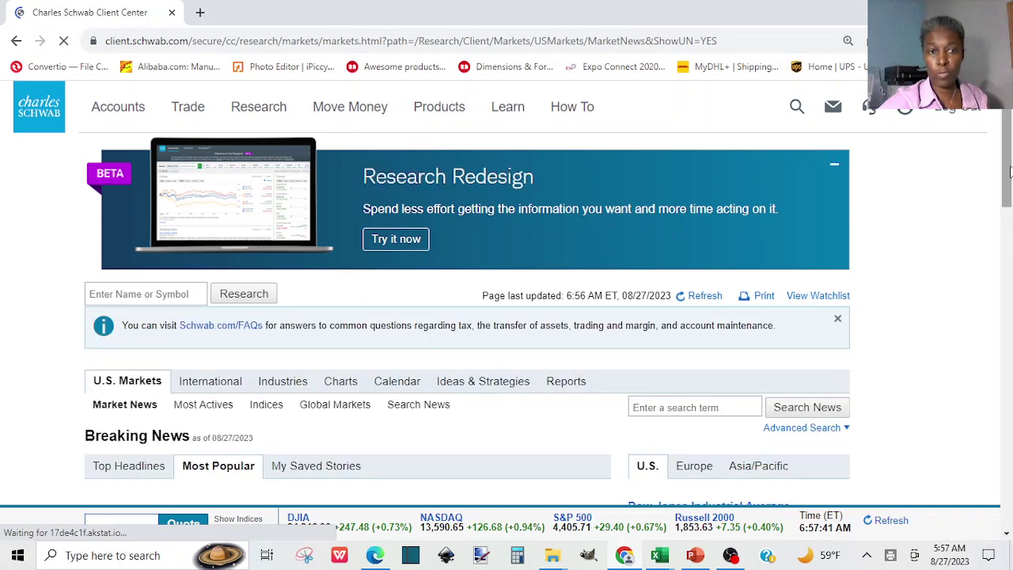
# Open the Industries listing in the classic research view and select the Consumer Discretionary sector.
pyautogui.moveTo(1009, 172); pyautogui.dragTo(1009, 204)
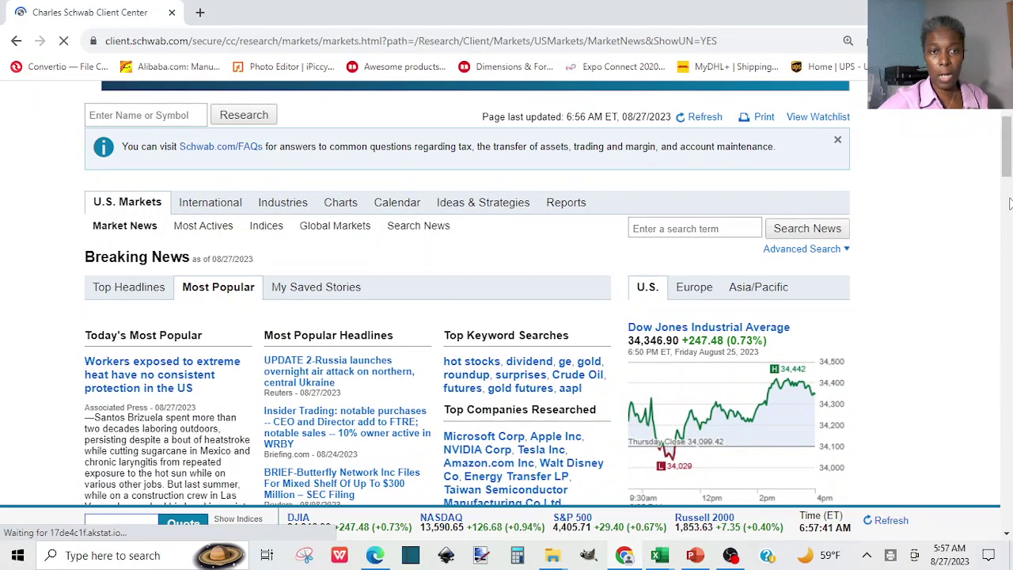
pyautogui.click(283, 204)
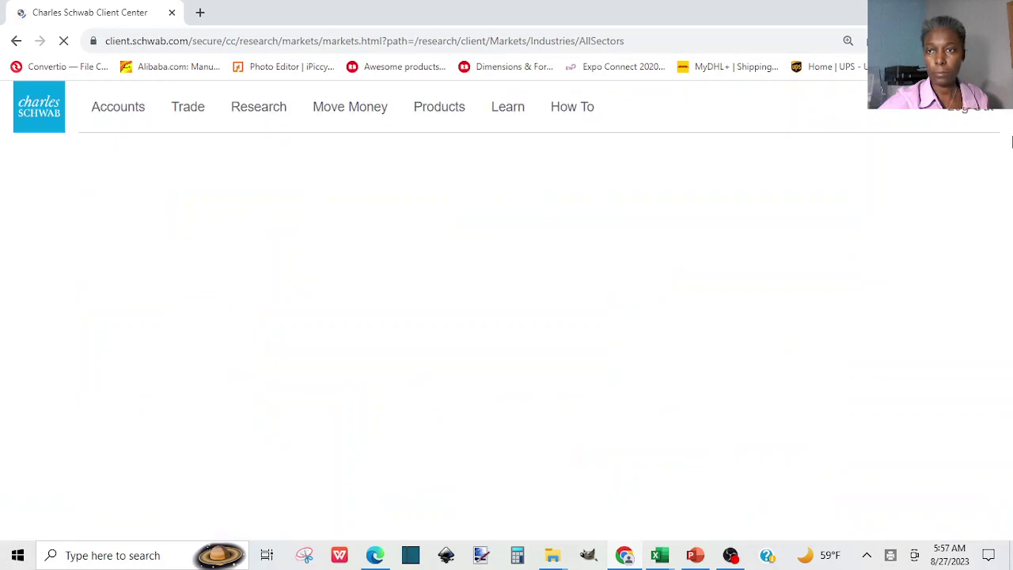
pyautogui.moveTo(1010, 150); pyautogui.dragTo(1011, 269)
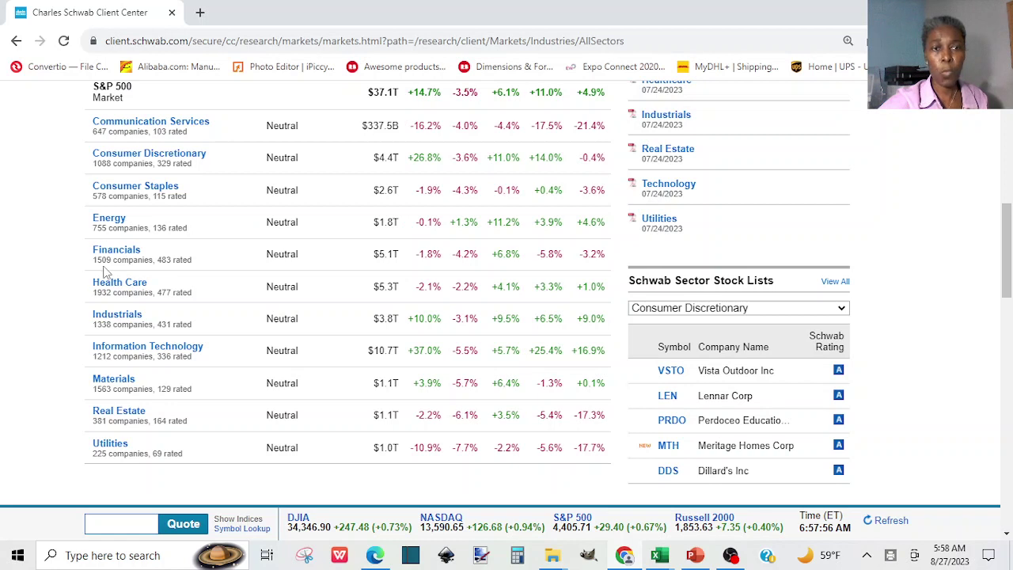
pyautogui.click(130, 158)
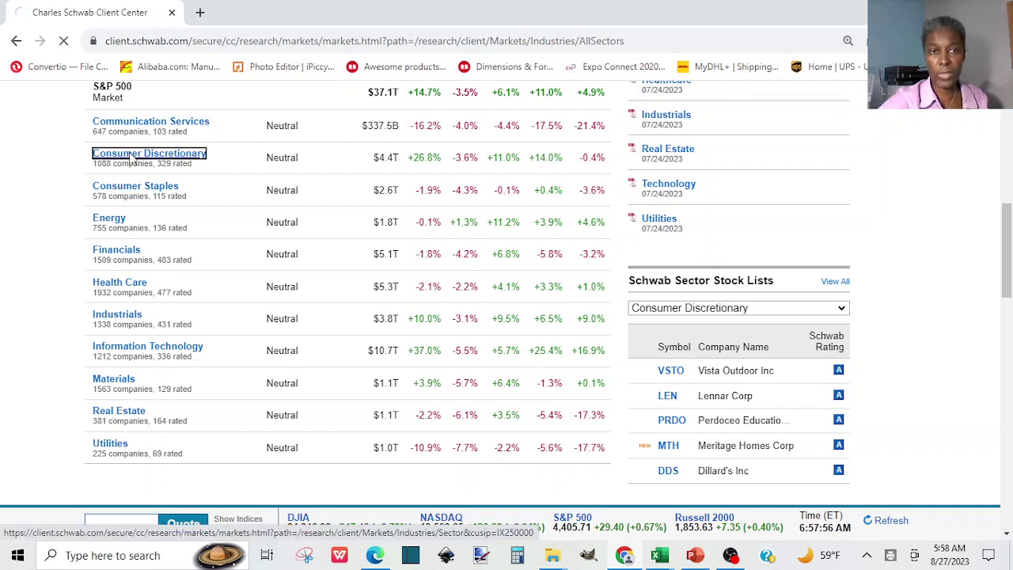
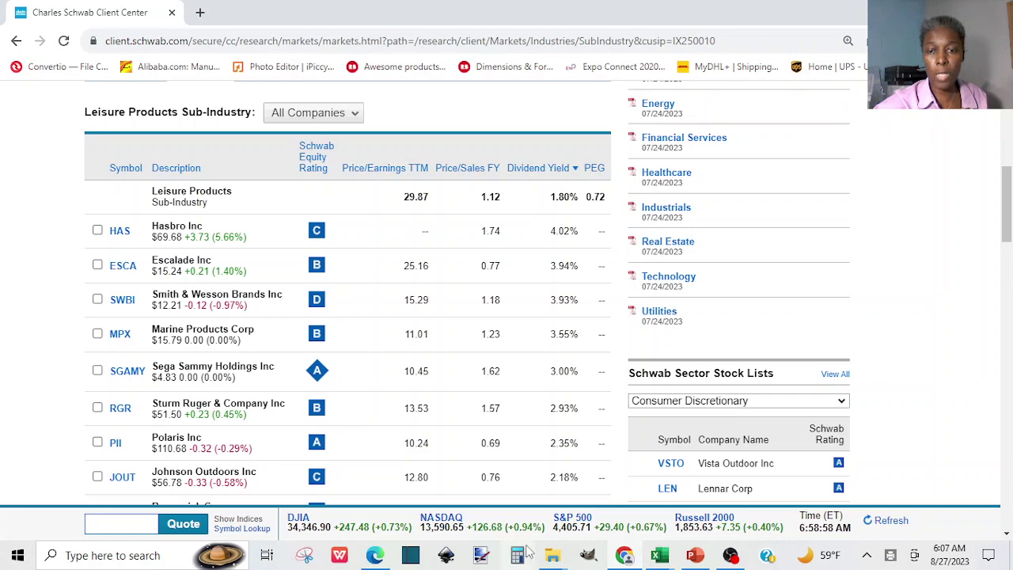
# Switch to the Stocks 2023 workbook in Excel and open its Stock sheet.
pyautogui.moveTo(659, 557)
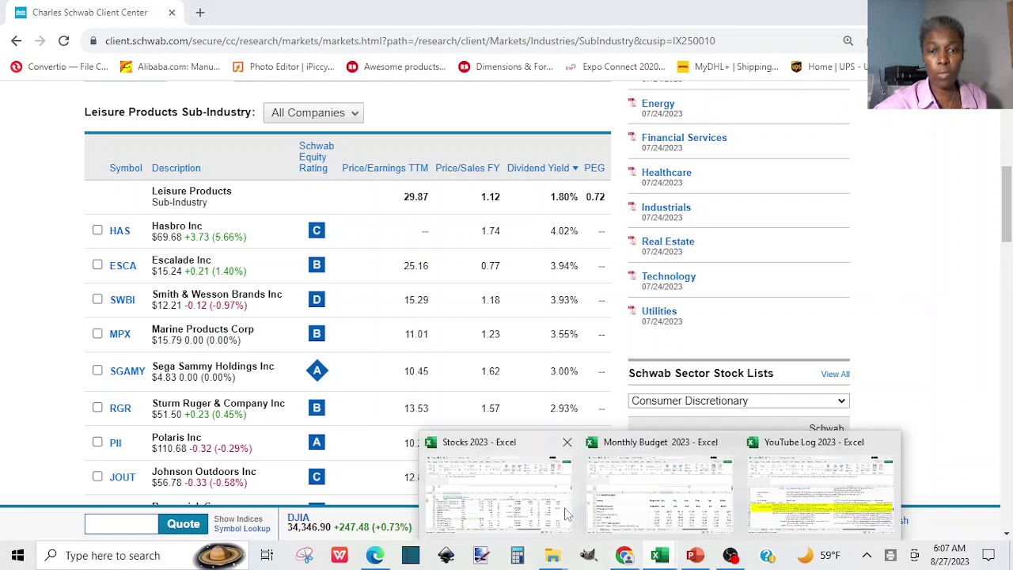
pyautogui.hotkey('alt', 'Tab')
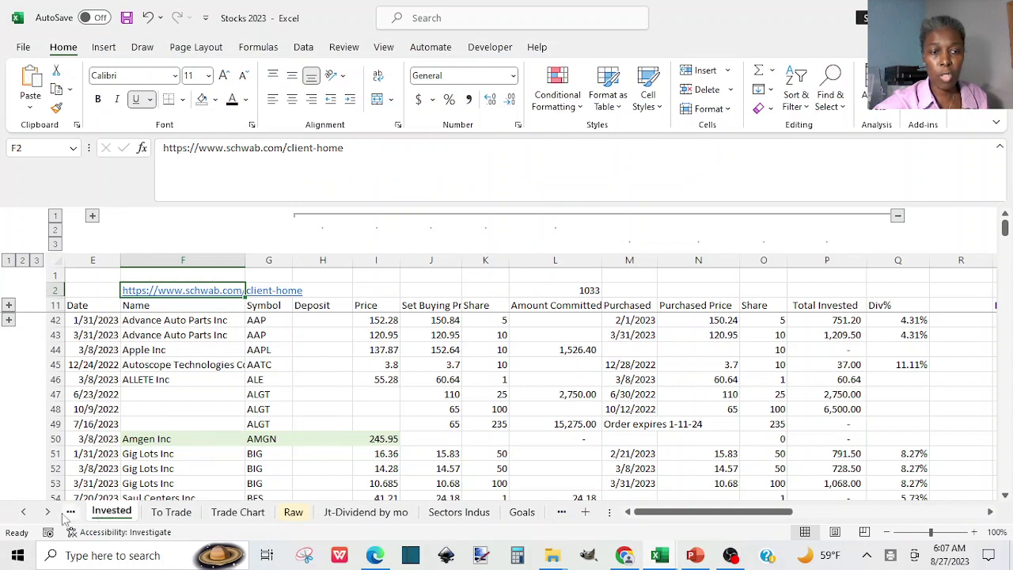
pyautogui.click(23, 512)
pyautogui.click(23, 512)
pyautogui.click(23, 512)
pyautogui.click(23, 512)
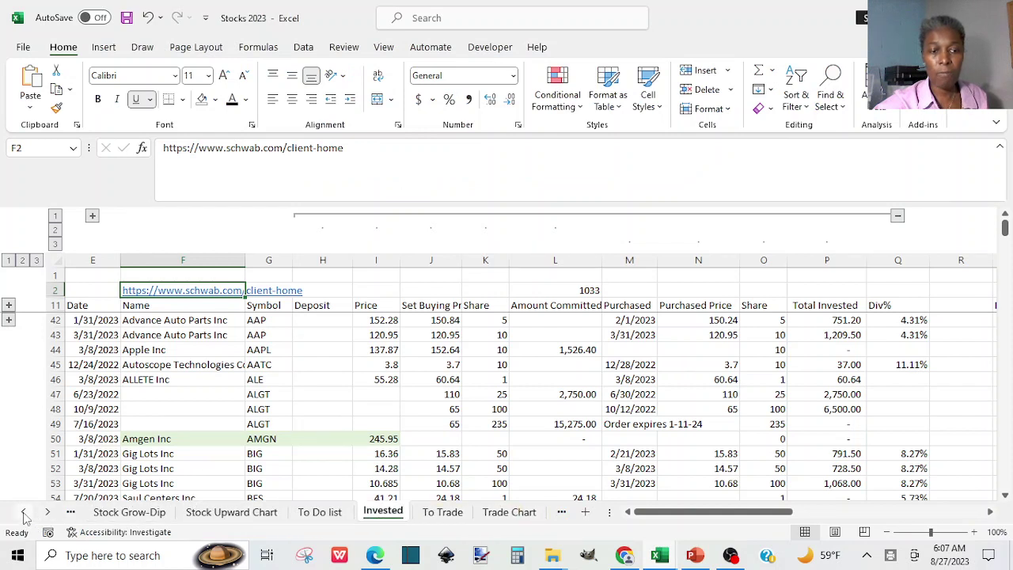
pyautogui.click(23, 512)
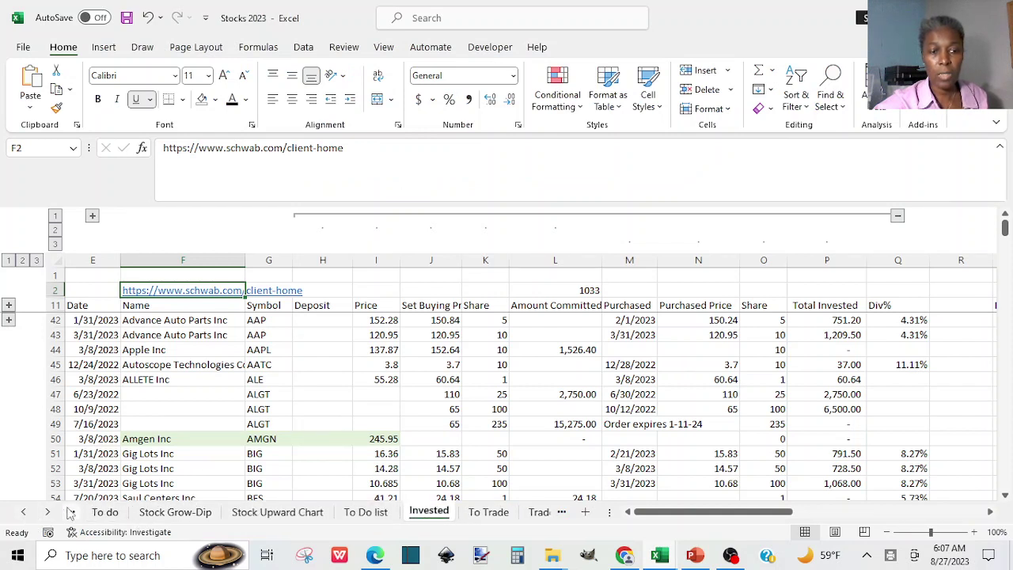
pyautogui.click(23, 512)
pyautogui.click(23, 512)
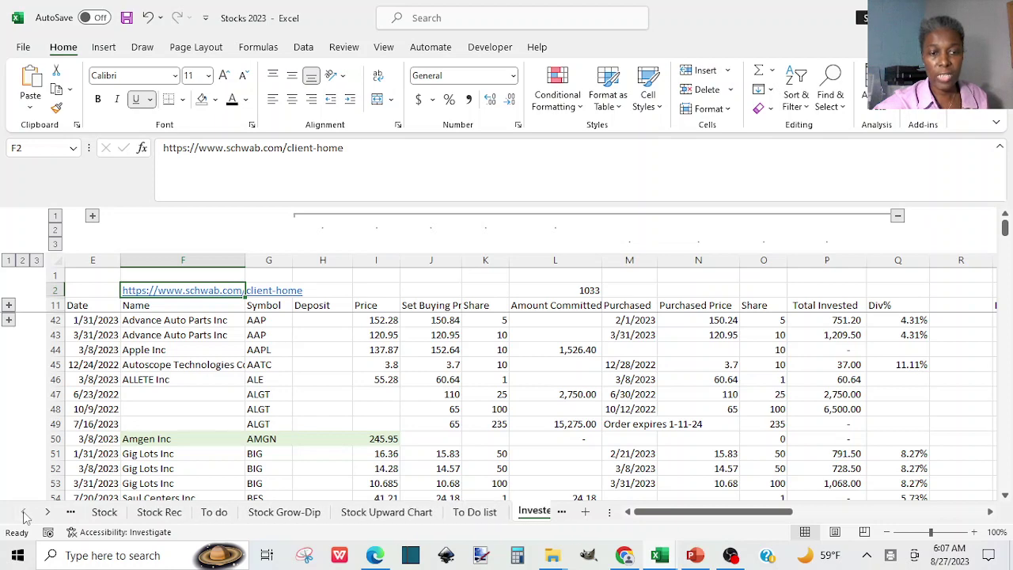
pyautogui.click(96, 515)
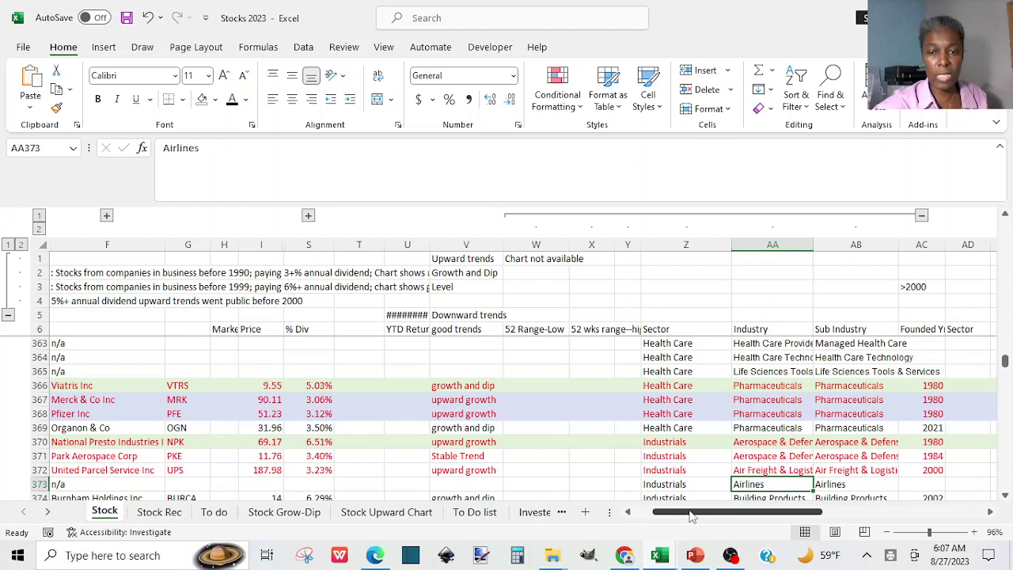
# Review the Sector, Industry, Sub Industry and founding-year columns of the Stock sheet by selecting each in turn.
pyautogui.moveTo(690, 515); pyautogui.dragTo(645, 518)
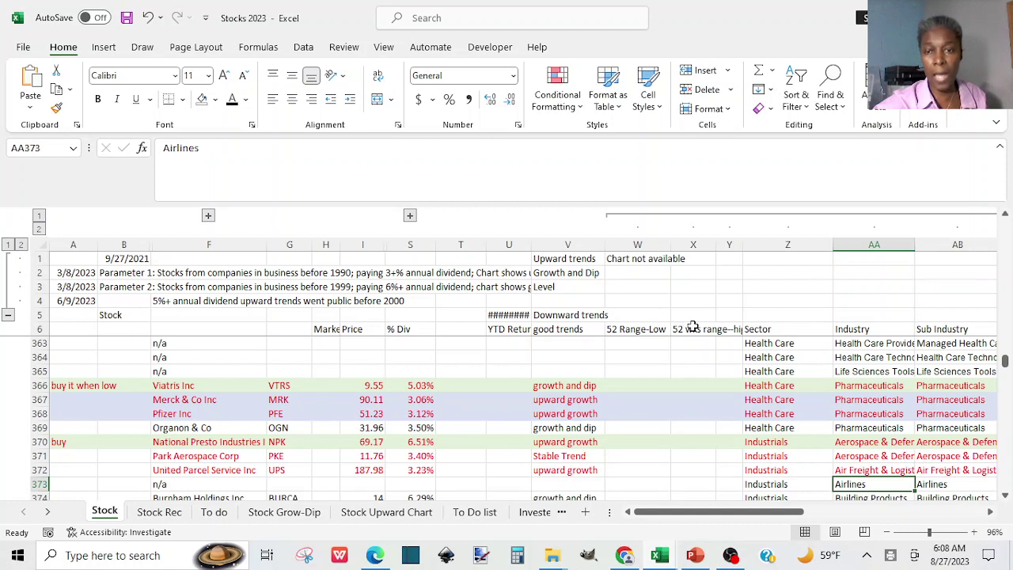
pyautogui.click(760, 331)
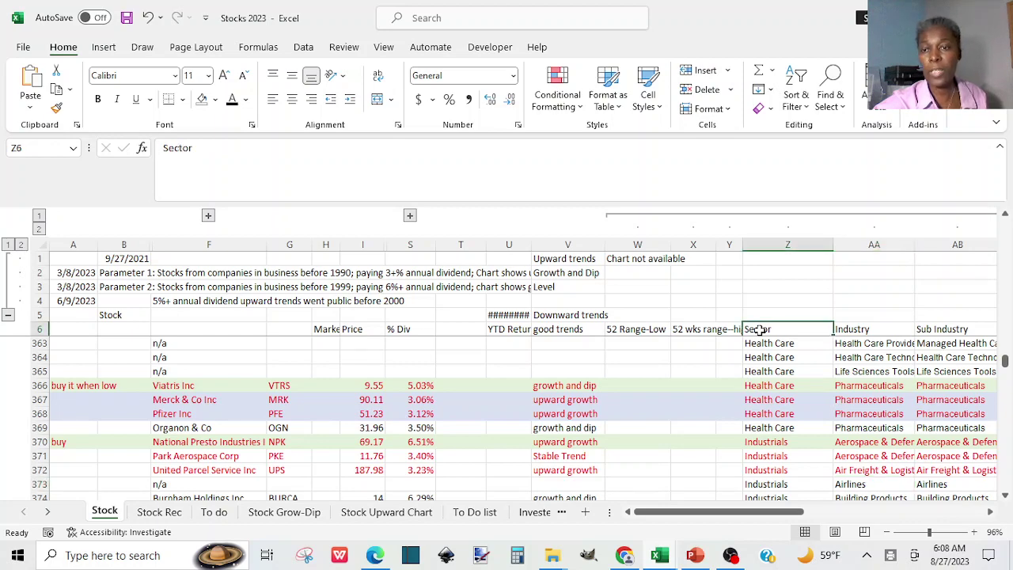
pyautogui.click(770, 246)
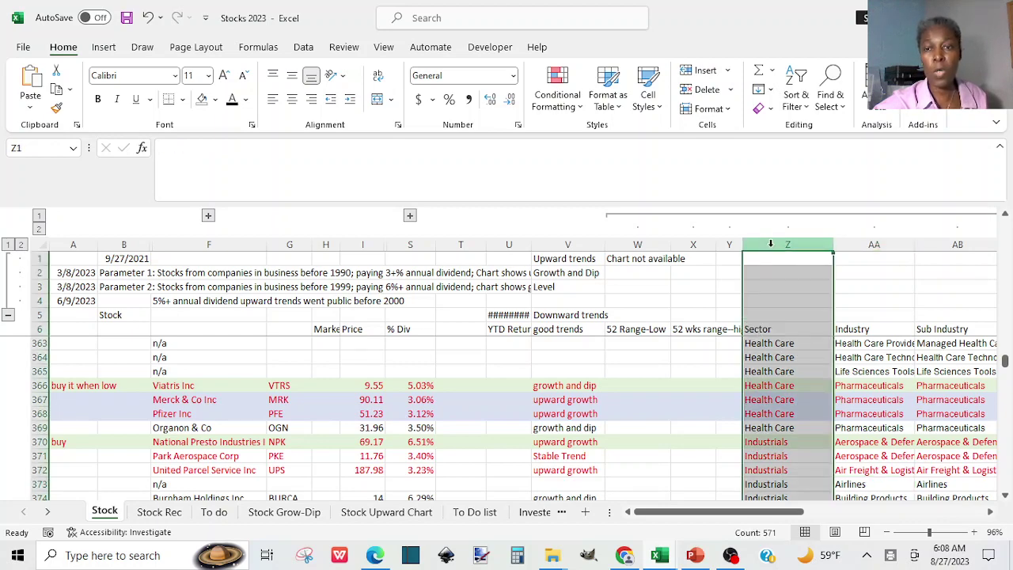
pyautogui.click(861, 244)
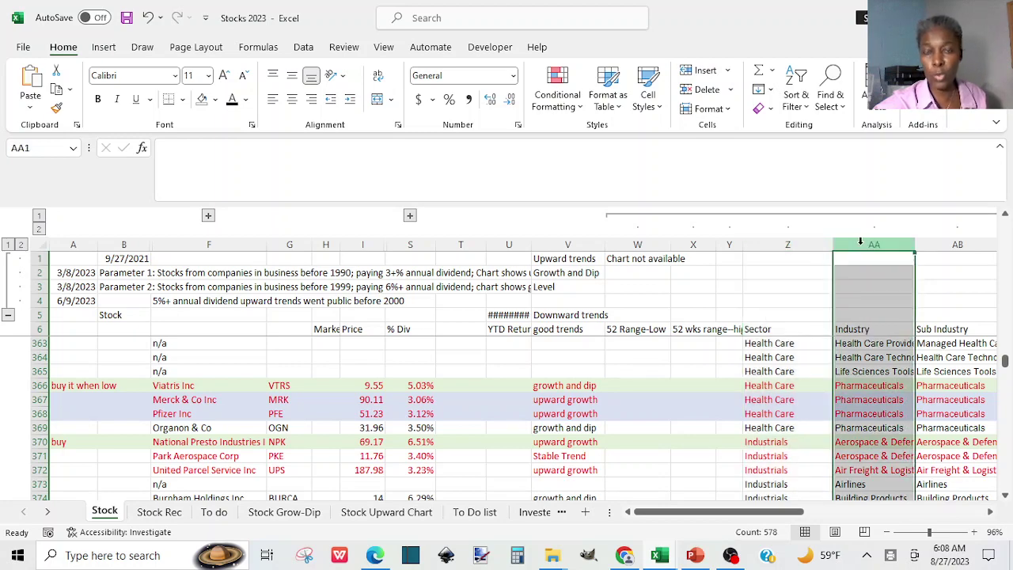
pyautogui.click(946, 243)
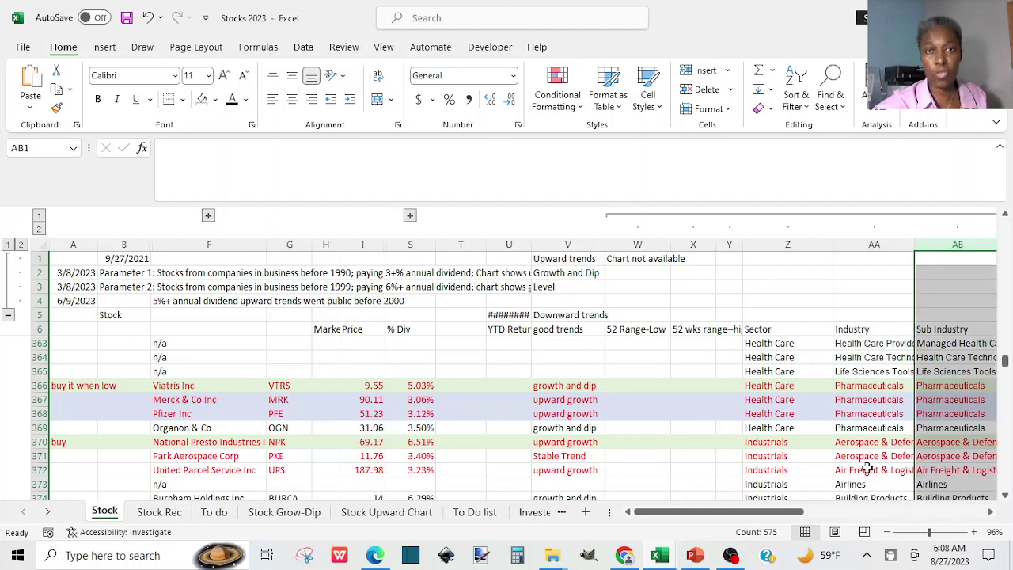
pyautogui.moveTo(783, 514); pyautogui.dragTo(822, 516)
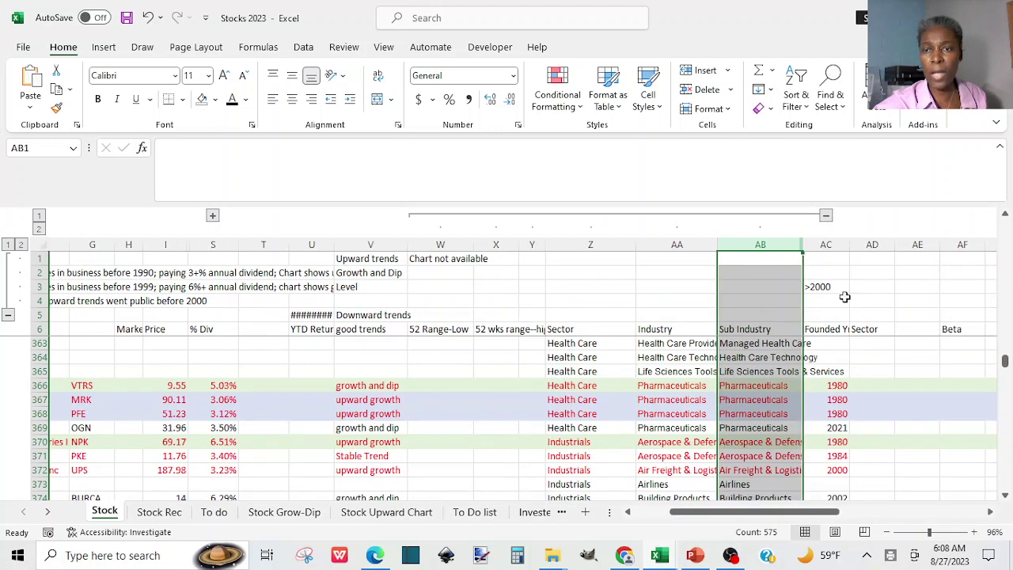
pyautogui.click(825, 244)
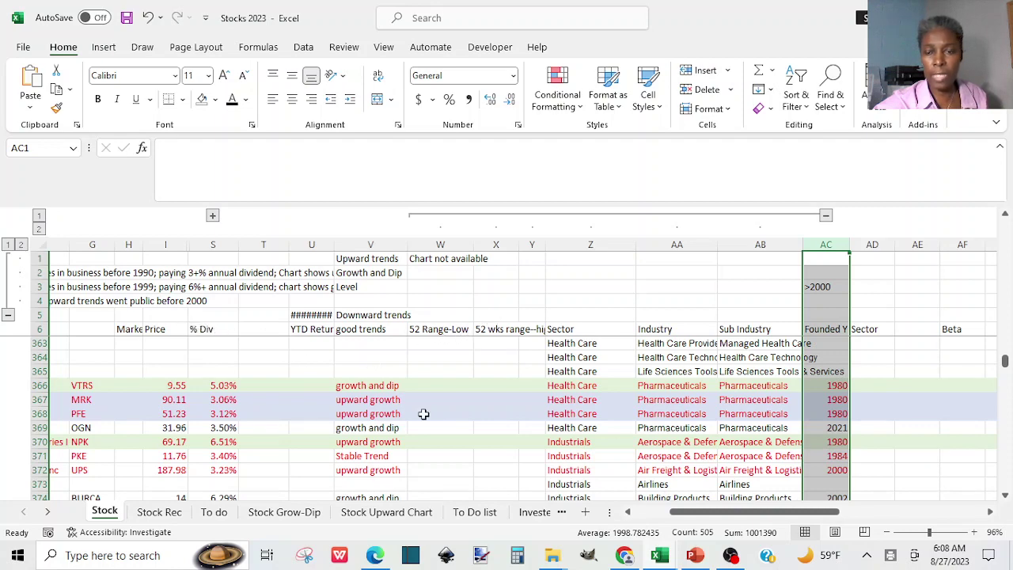
pyautogui.moveTo(683, 515); pyautogui.dragTo(659, 515)
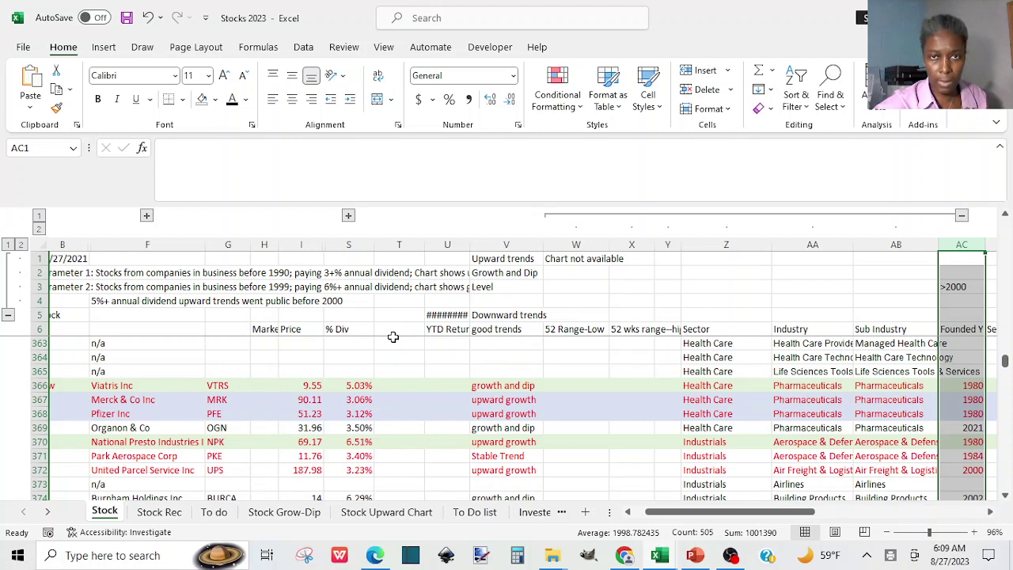
# Switch back to the Schwab page in Chrome and go up from the sub-industry to the Leisure Products industry.
pyautogui.click(624, 556)
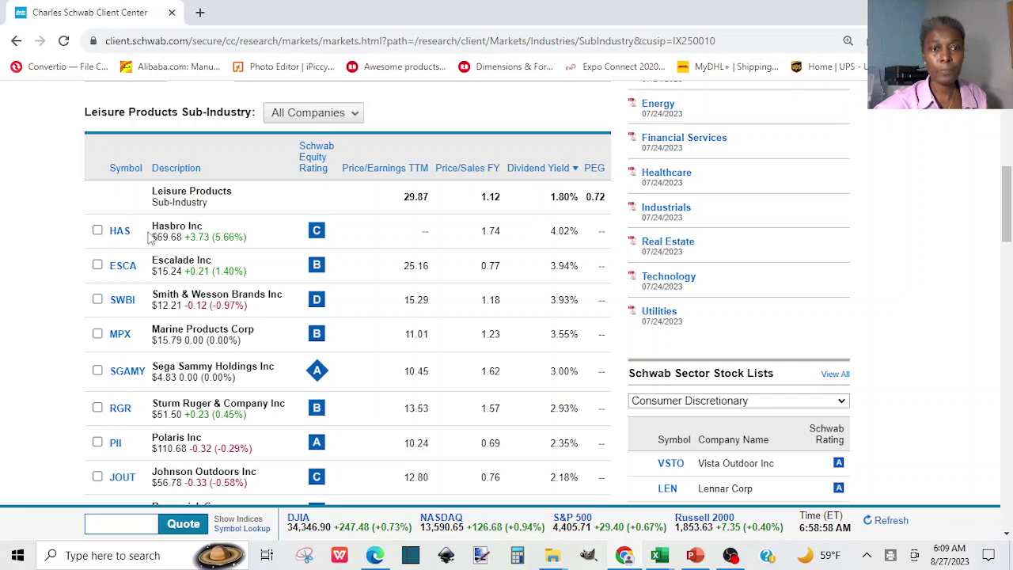
pyautogui.moveTo(117, 231)
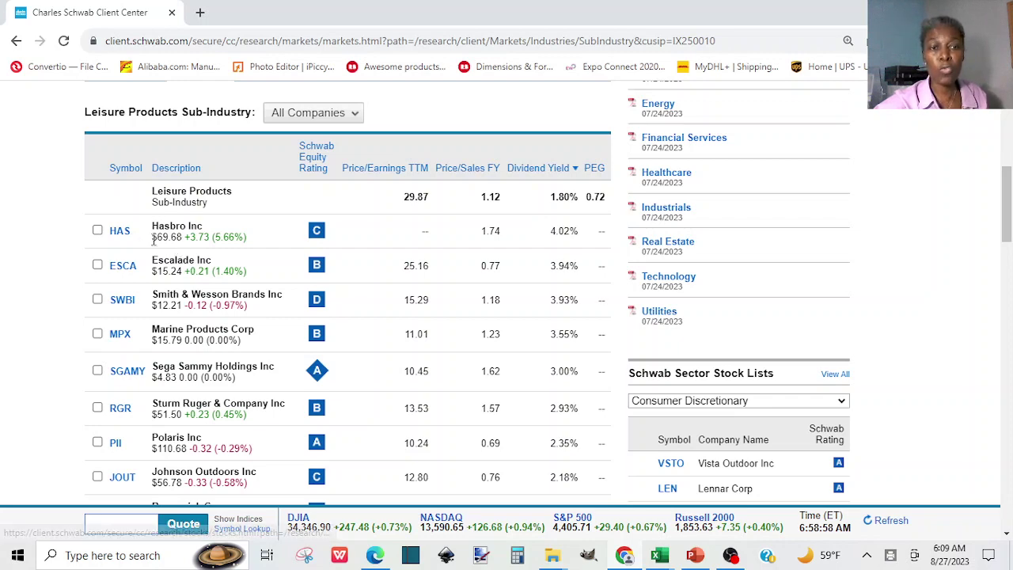
pyautogui.moveTo(158, 241)
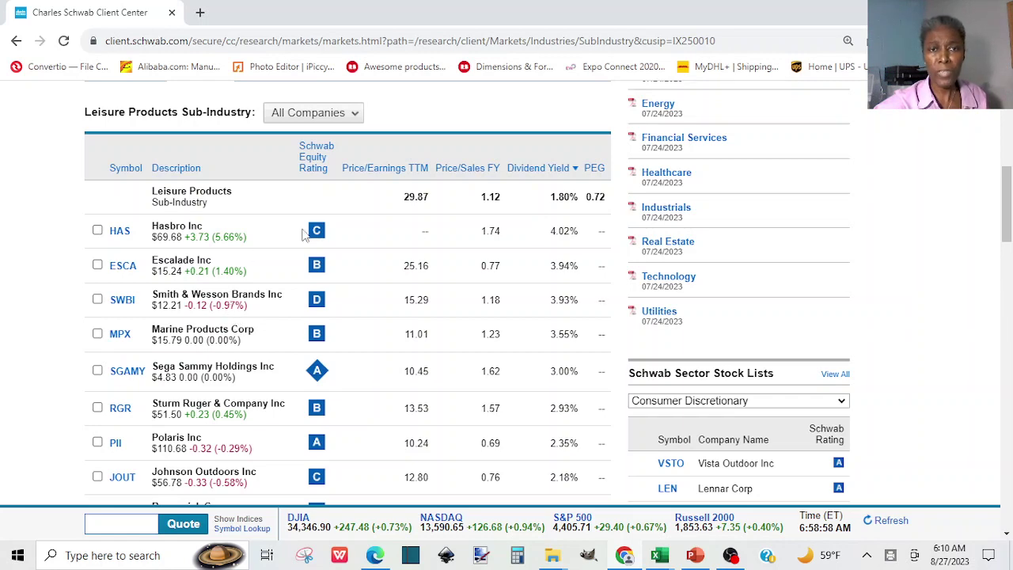
pyautogui.scroll(5, 1008, 202)
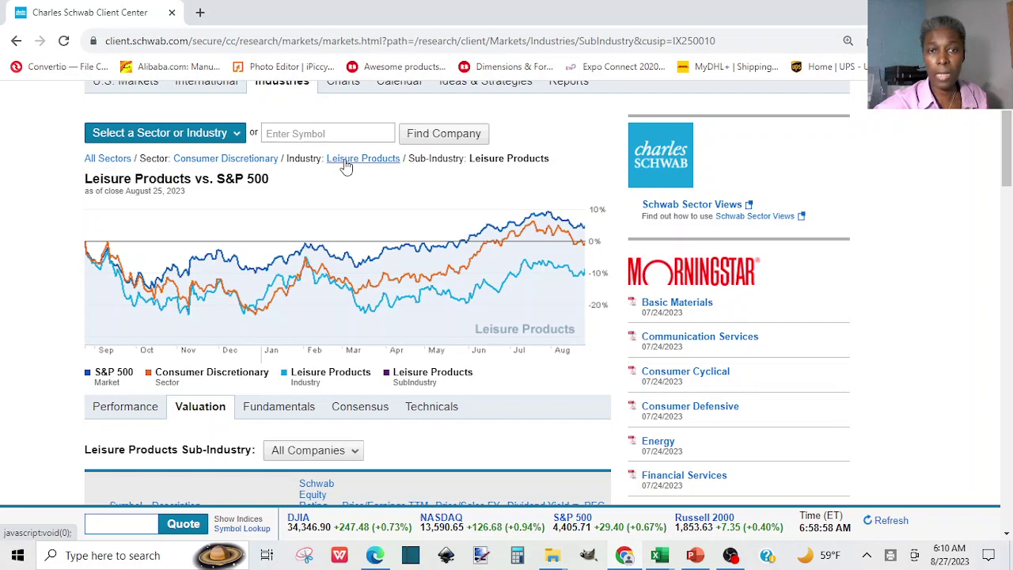
pyautogui.click(346, 161)
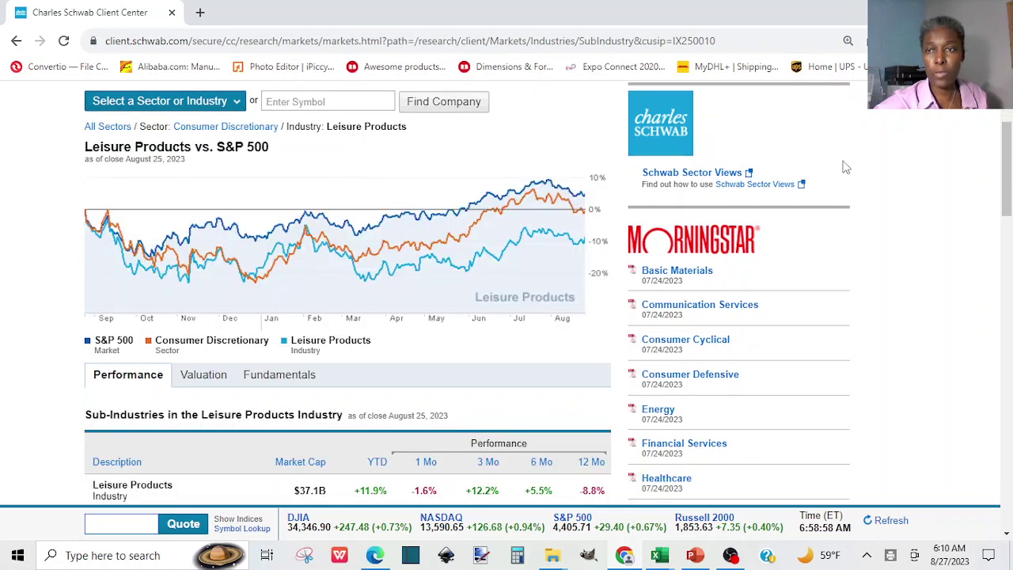
# Examine the sub-industry performance in the Leisure Products industry and open the Stocks research tool.
pyautogui.moveTo(1005, 150); pyautogui.dragTo(1005, 182)
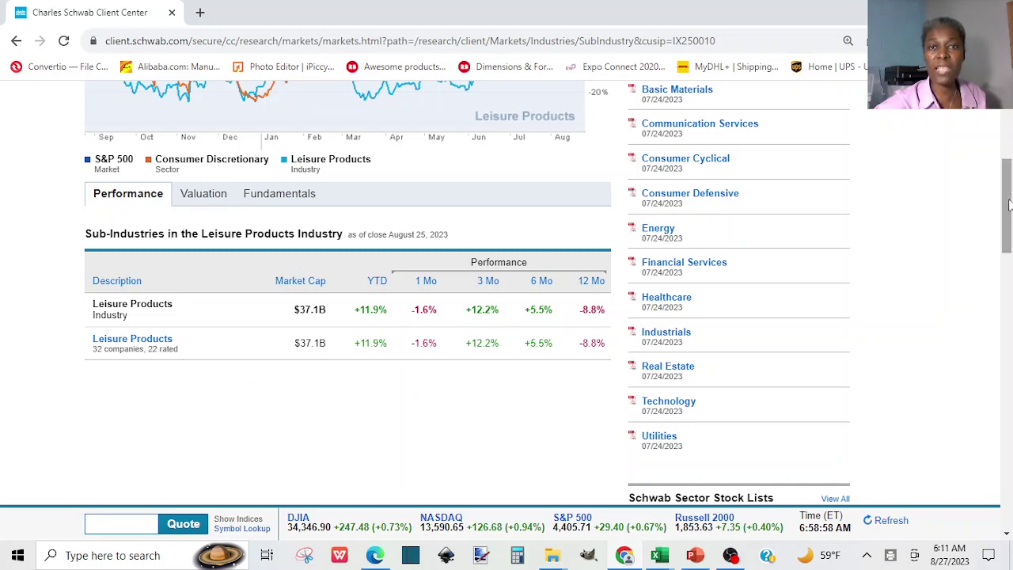
pyautogui.moveTo(1008, 204); pyautogui.dragTo(1000, 132)
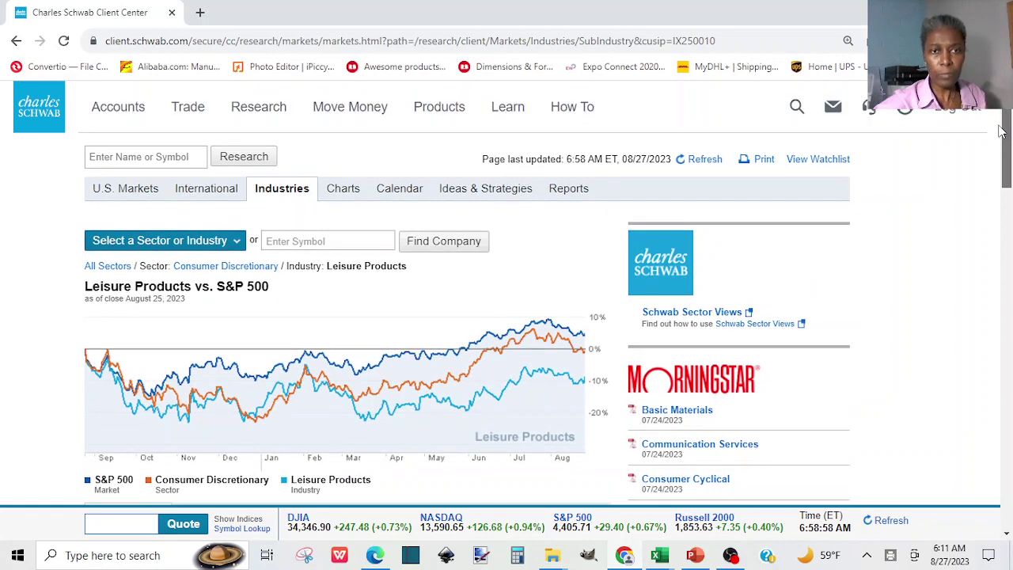
pyautogui.click(250, 115)
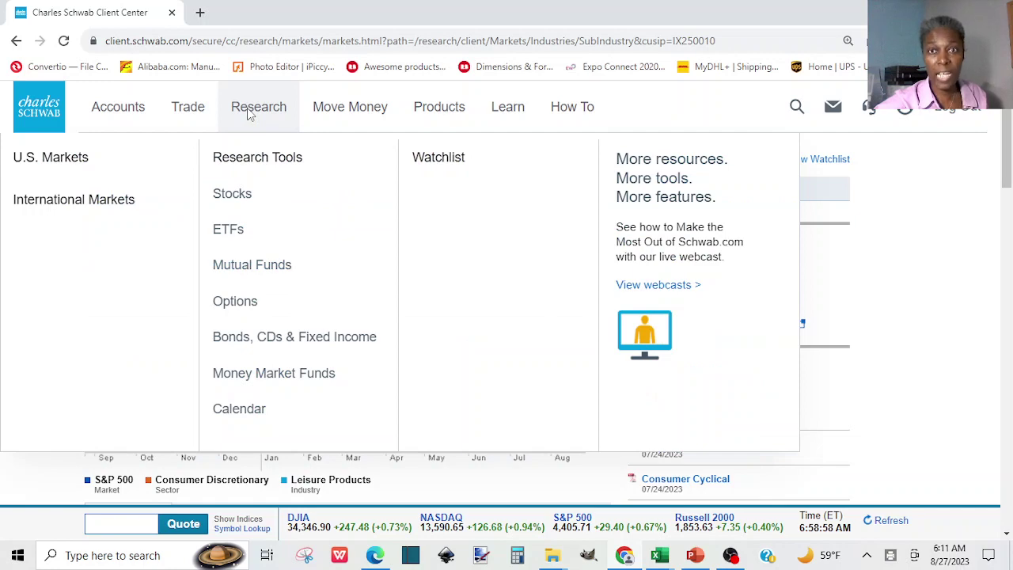
pyautogui.click(237, 194)
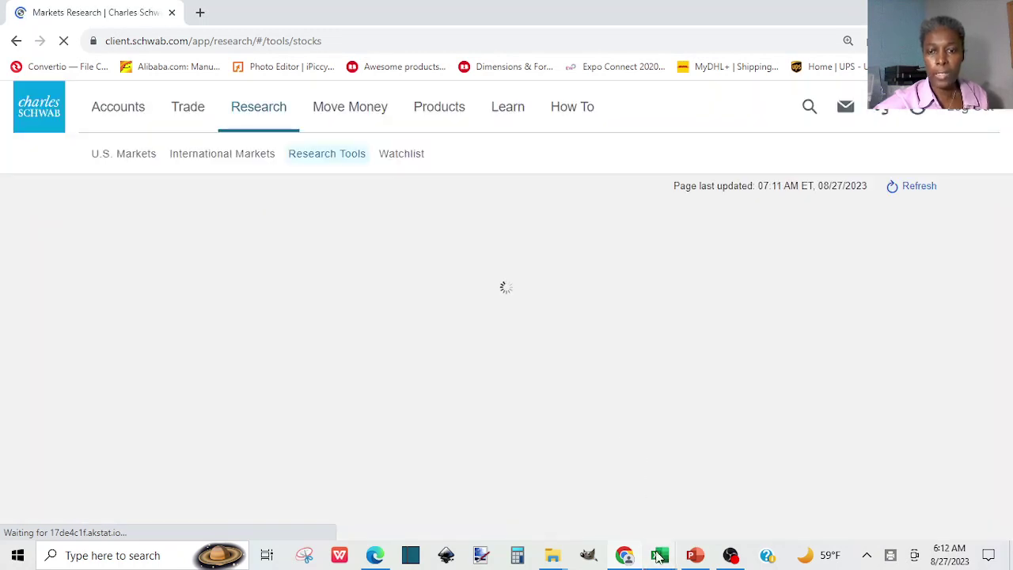
# Switch to the Stocks 2023 workbook and search the Stock sheet's Industry column for "leisure".
pyautogui.moveTo(659, 559)
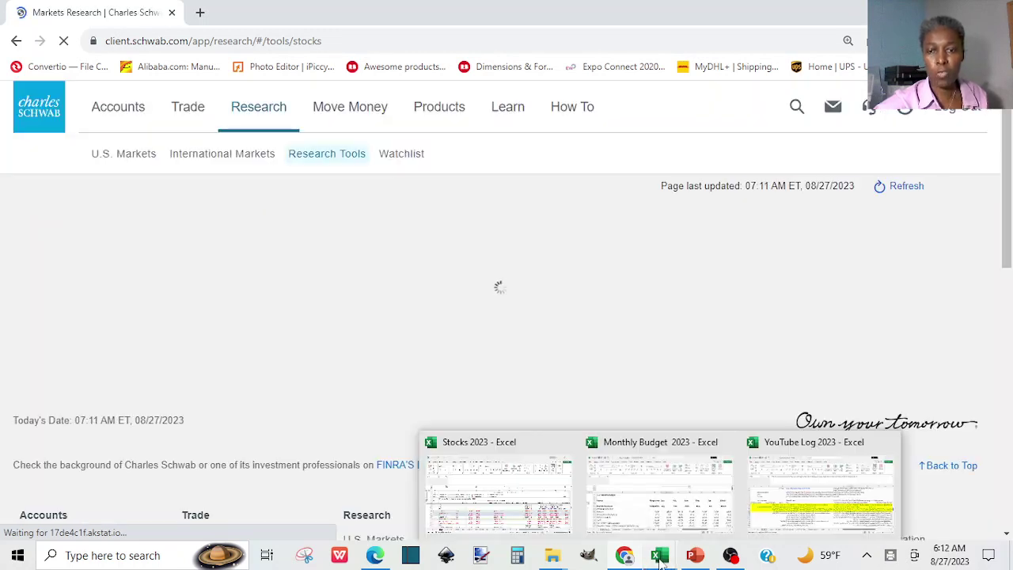
pyautogui.click(489, 507)
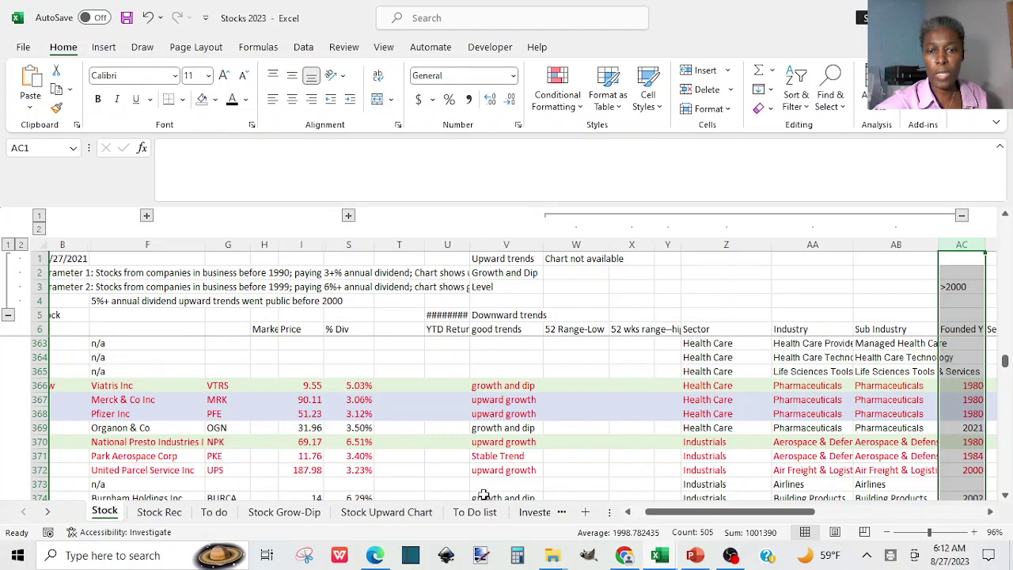
pyautogui.click(217, 387)
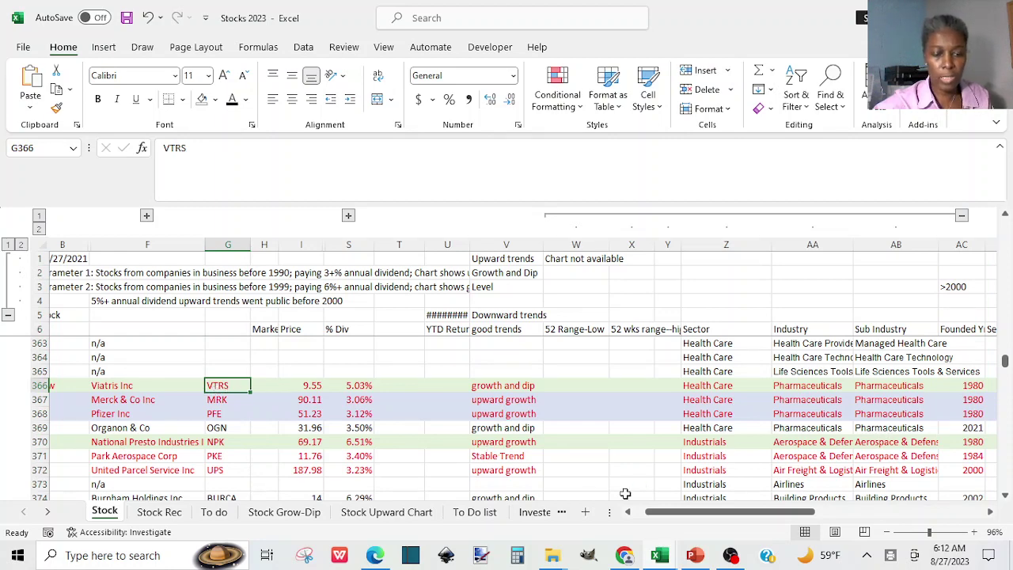
pyautogui.hotkey('ctrl', 'f')
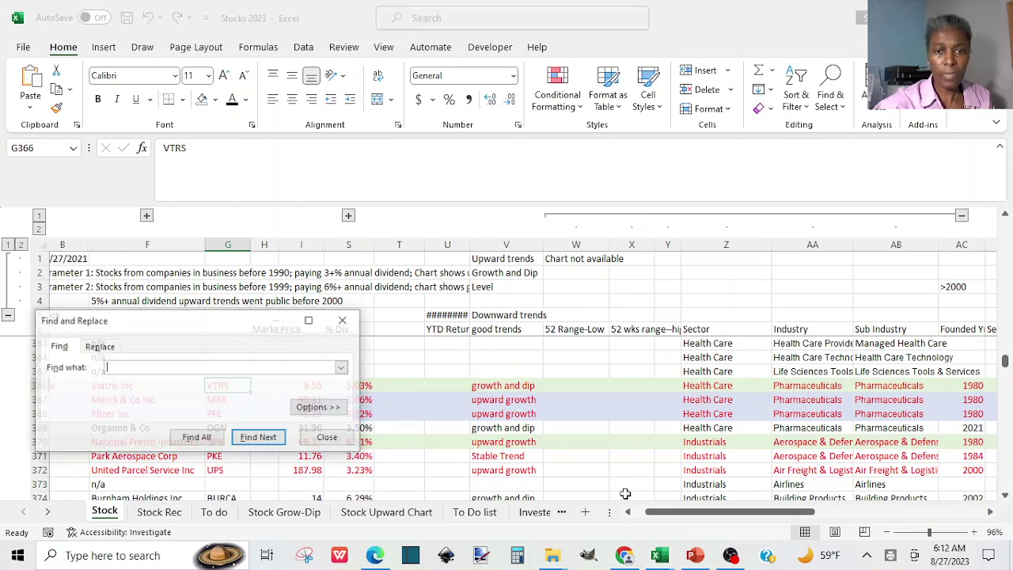
pyautogui.write('l')
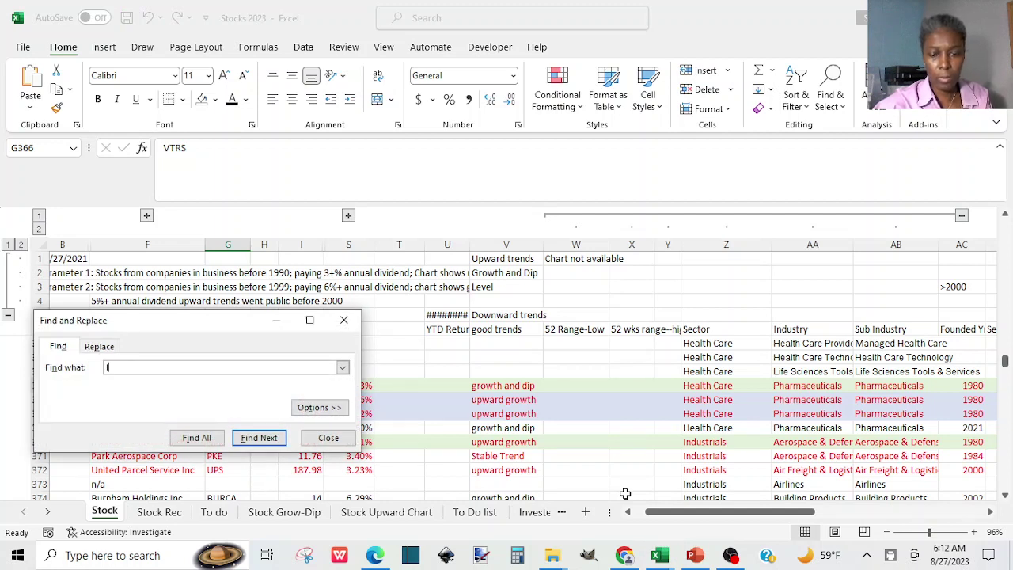
pyautogui.write('eisure')
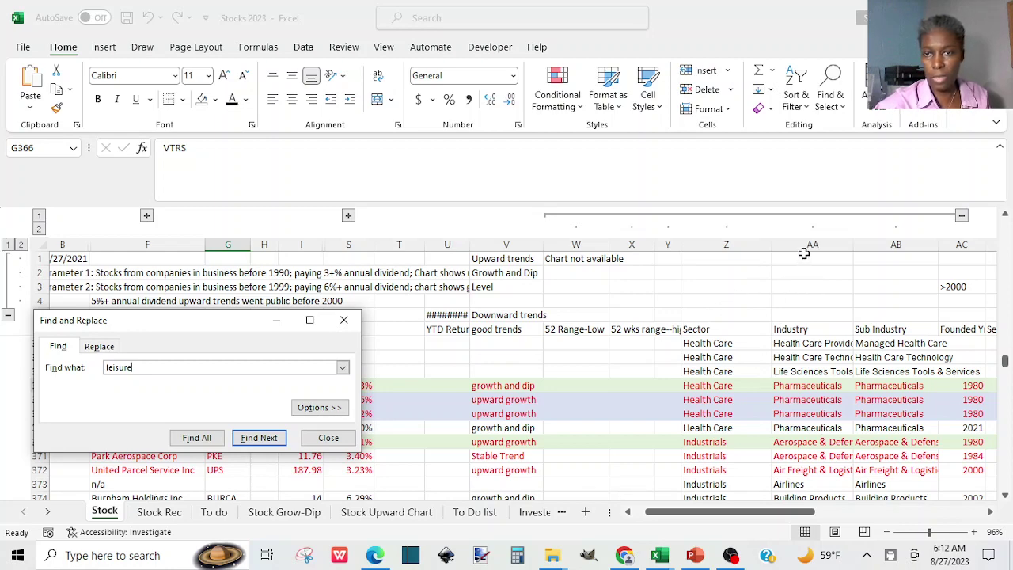
pyautogui.click(807, 244)
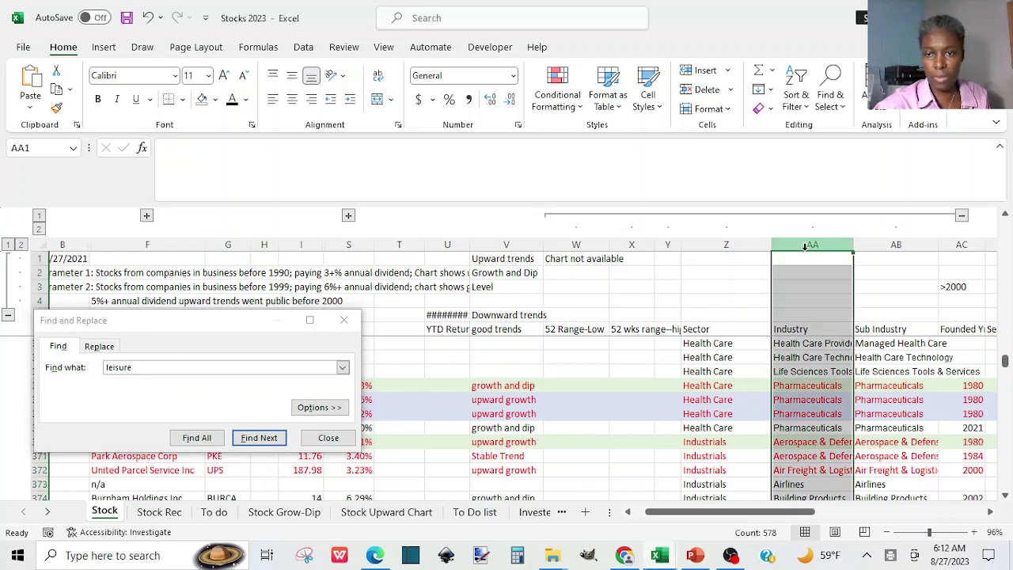
pyautogui.click(246, 443)
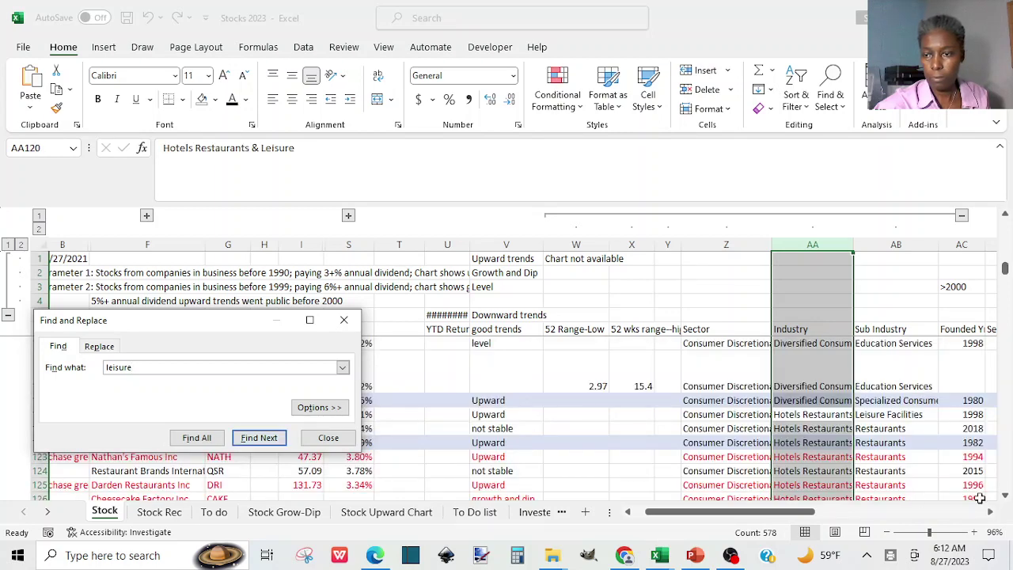
# Locate the Leisure Products rows in the Stock sheet and select their first three Industry cells.
pyautogui.click(1006, 497)
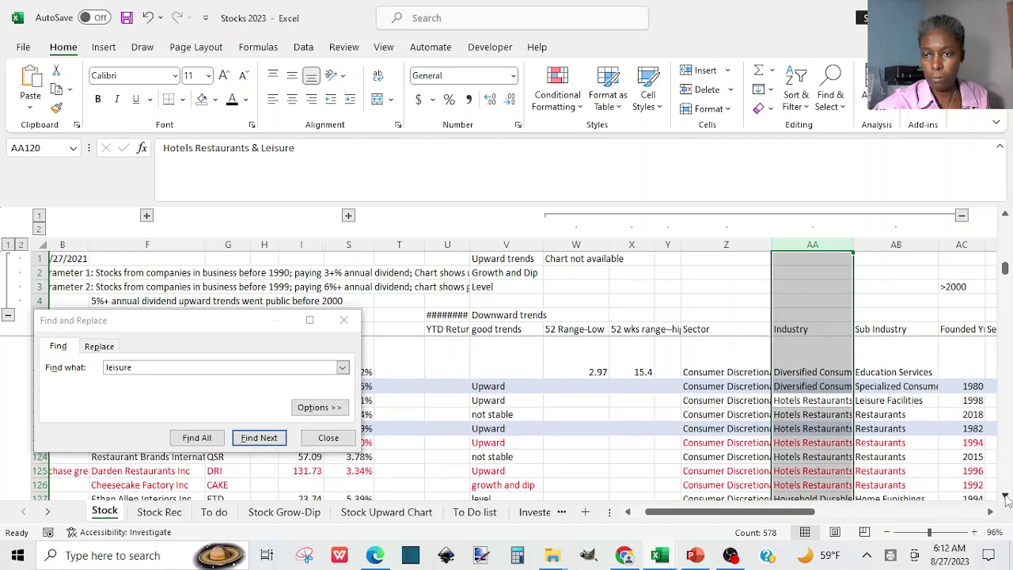
pyautogui.scroll(-1, 1005, 497)
pyautogui.click(1006, 496)
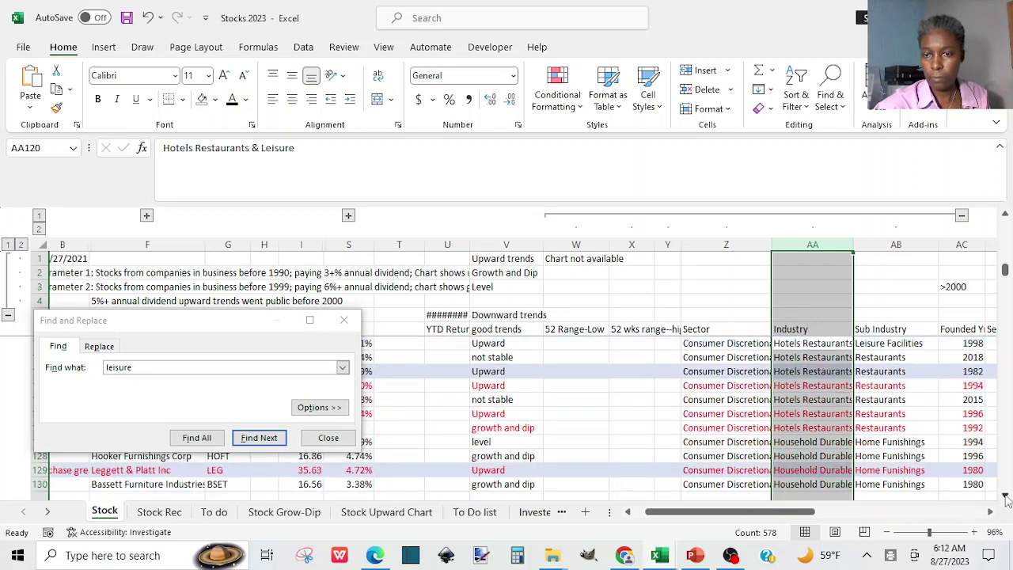
pyautogui.click(1006, 497)
pyautogui.scroll(-5, 1005, 497)
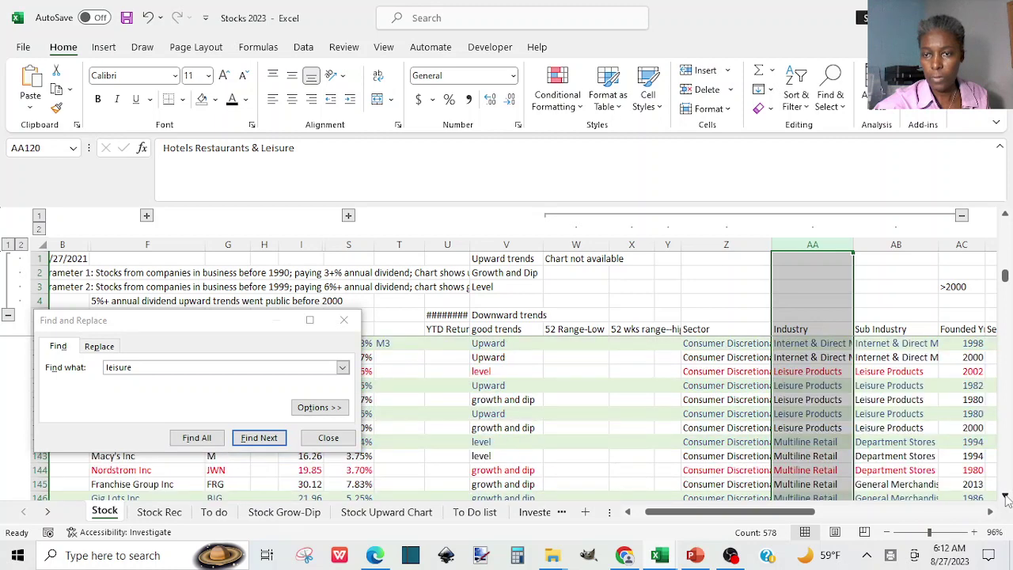
pyautogui.moveTo(818, 372); pyautogui.dragTo(815, 399)
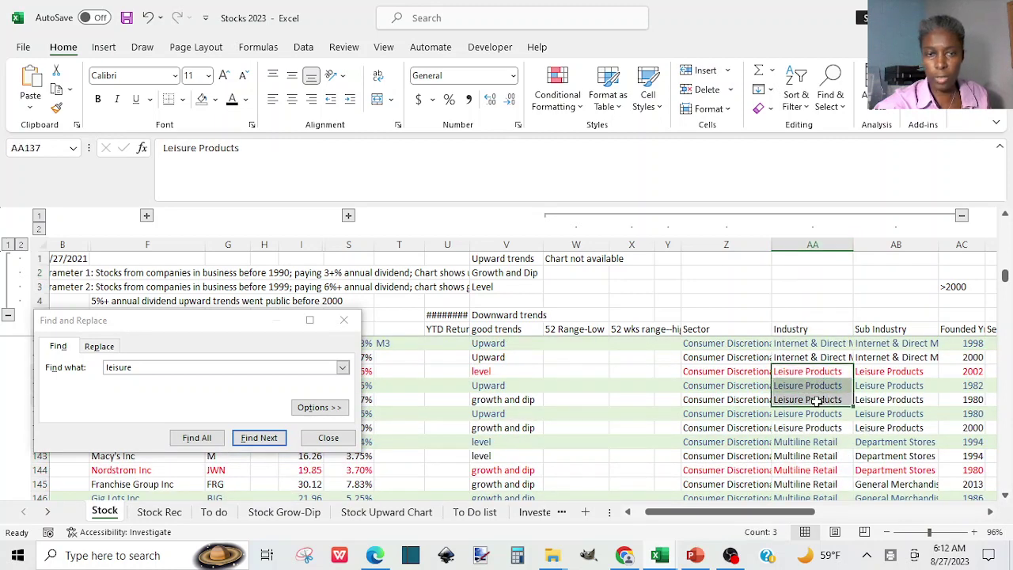
# Close the workbook search and switch to the PowerPoint presentation to review the Leisure Products sub-industry valuation slide.
pyautogui.click(343, 319)
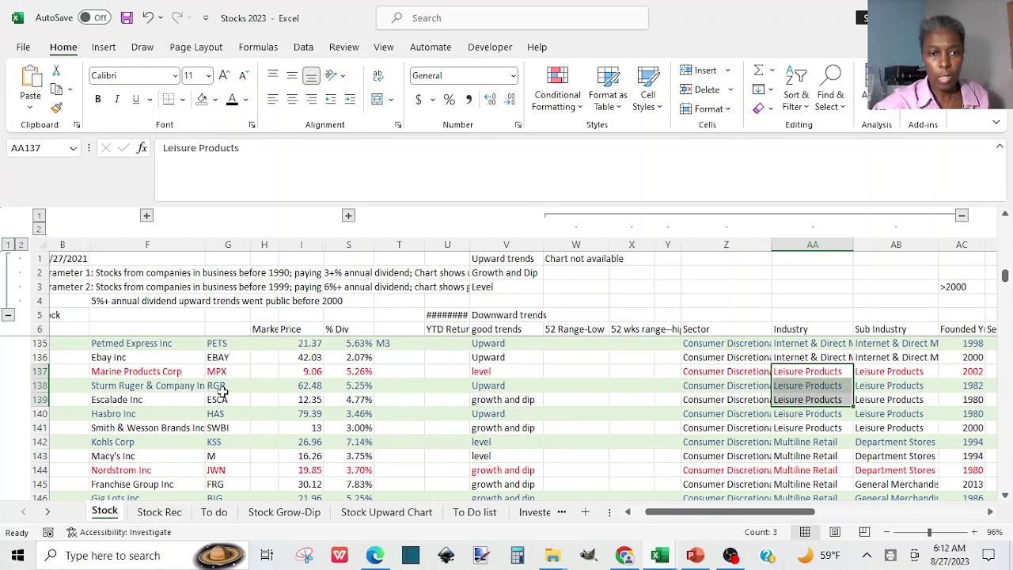
pyautogui.click(626, 557)
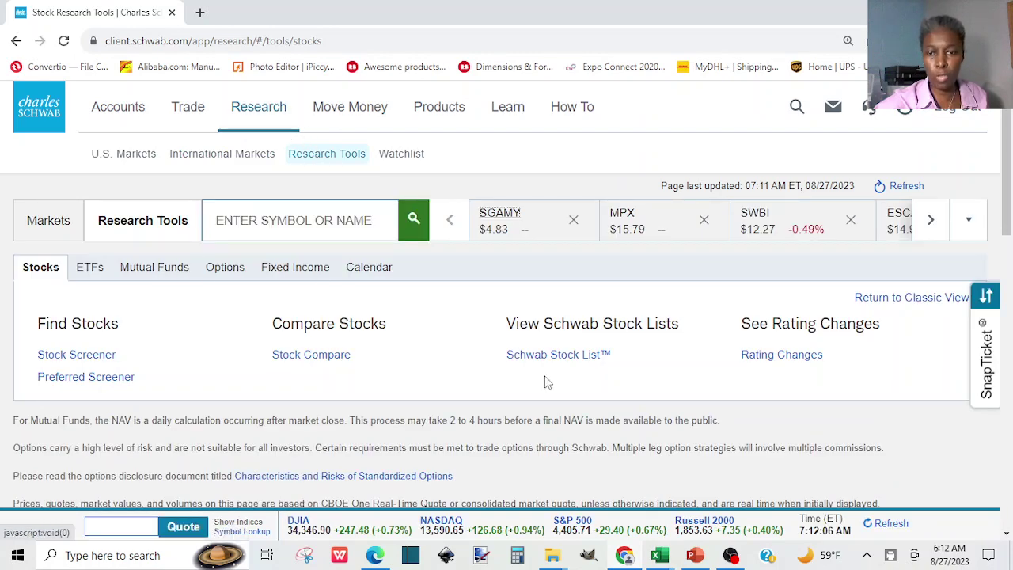
pyautogui.click(694, 556)
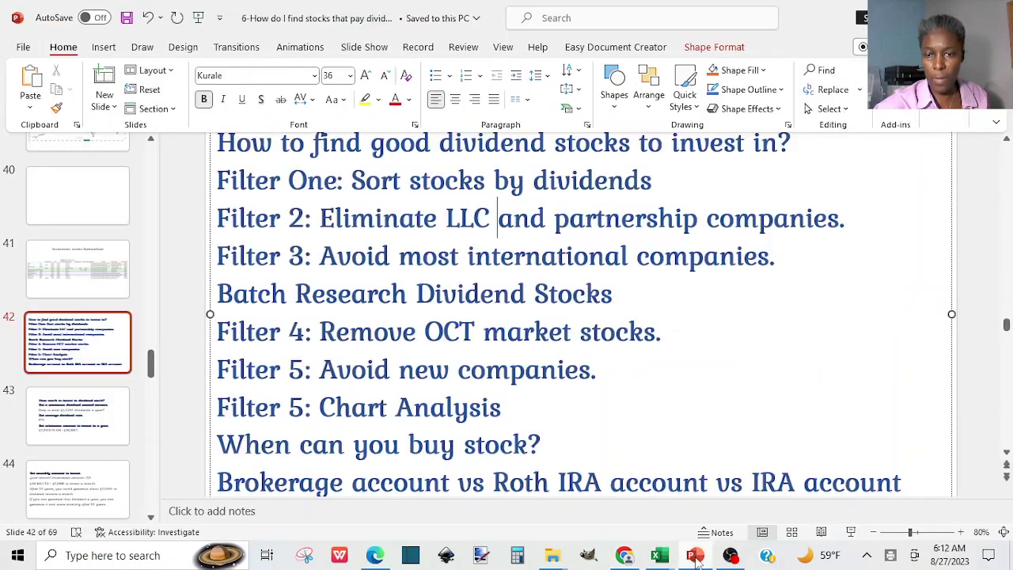
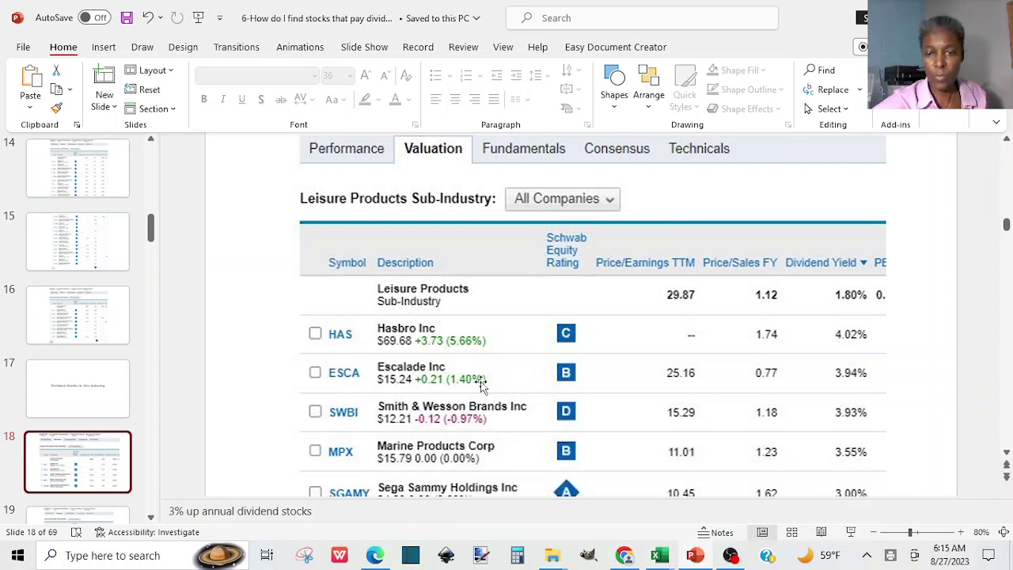
# Switch to the Schwab page in Chrome, look up the symbol HAS and open the Hasbro, Inc. quote summary.
pyautogui.click(625, 556)
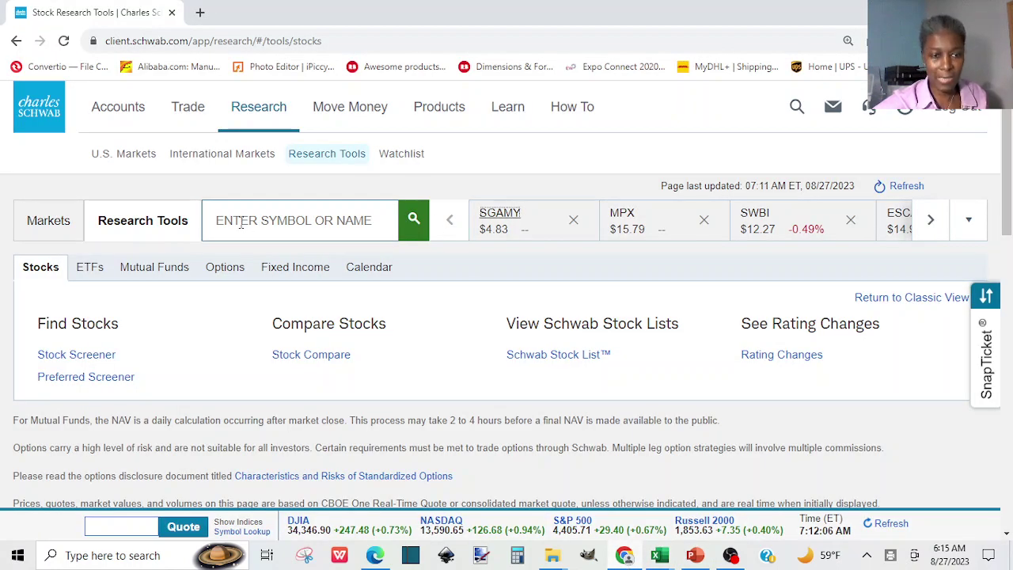
pyautogui.click(241, 224)
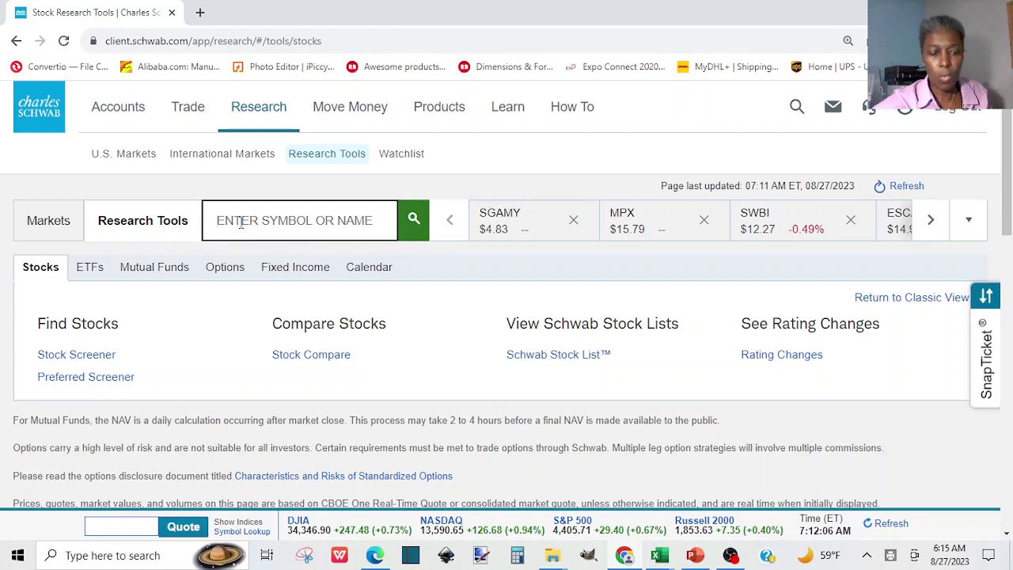
pyautogui.write('HAS')
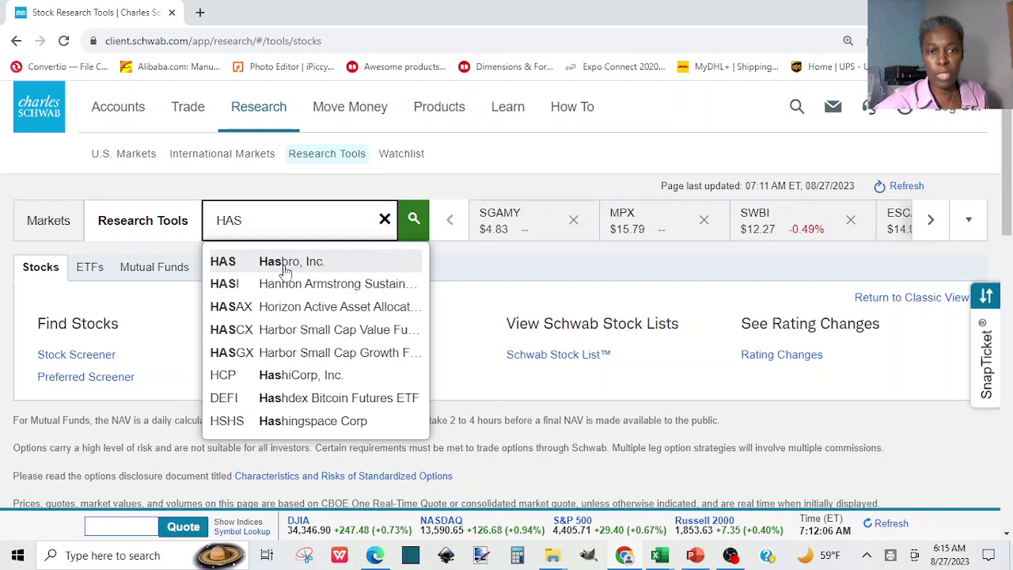
pyautogui.click(284, 266)
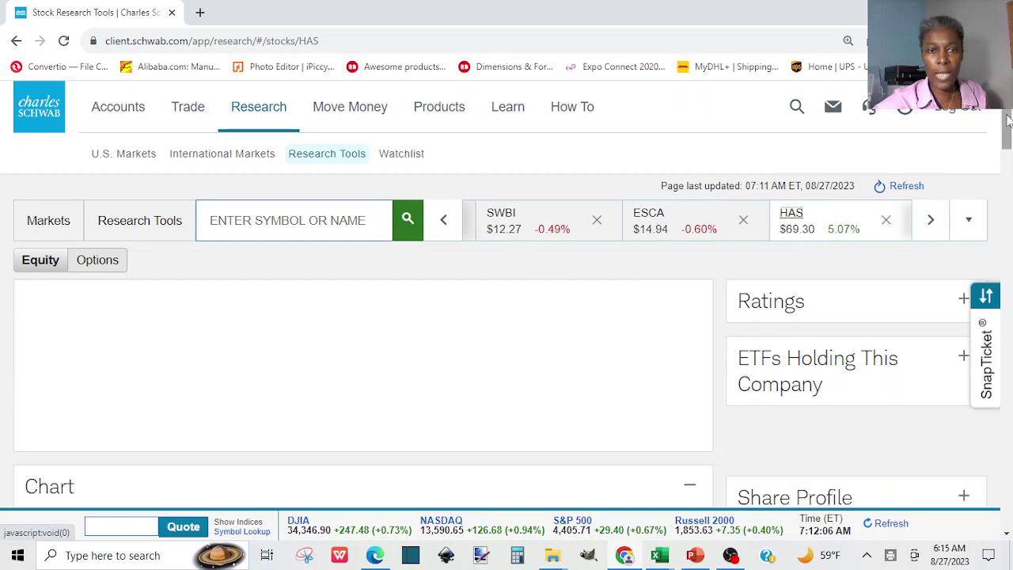
pyautogui.moveTo(1008, 119); pyautogui.dragTo(1007, 136)
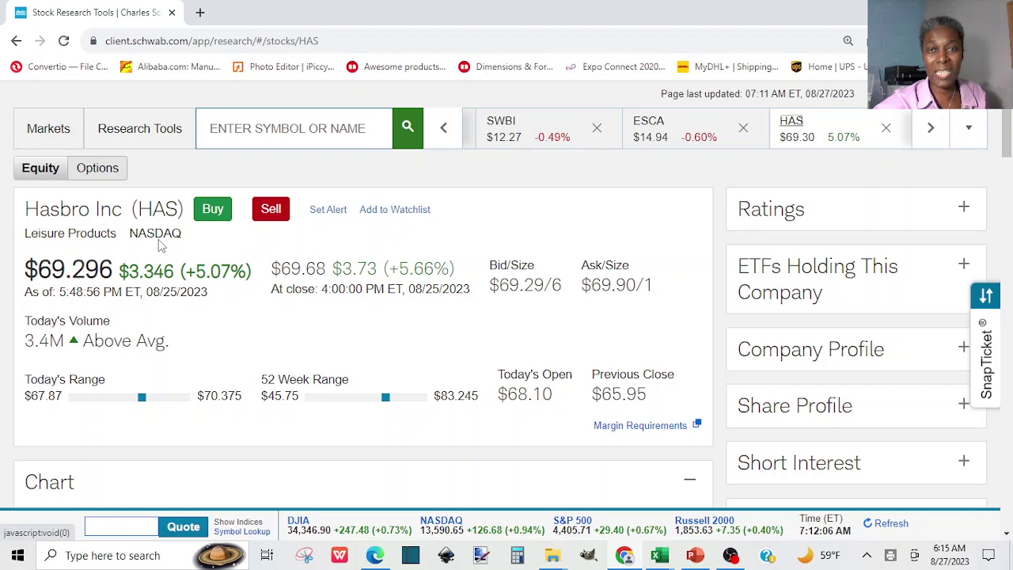
# Check Hasbro's row in the Stocks 2023 workbook, and return to the Schwab quote in Chrome to view its 52 Week Range.
pyautogui.click(658, 555)
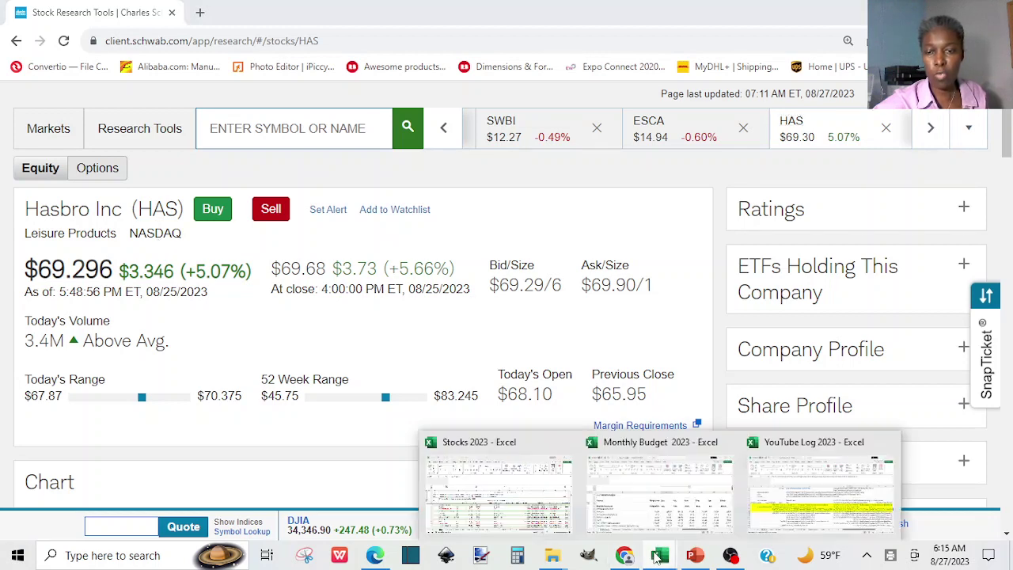
pyautogui.click(475, 522)
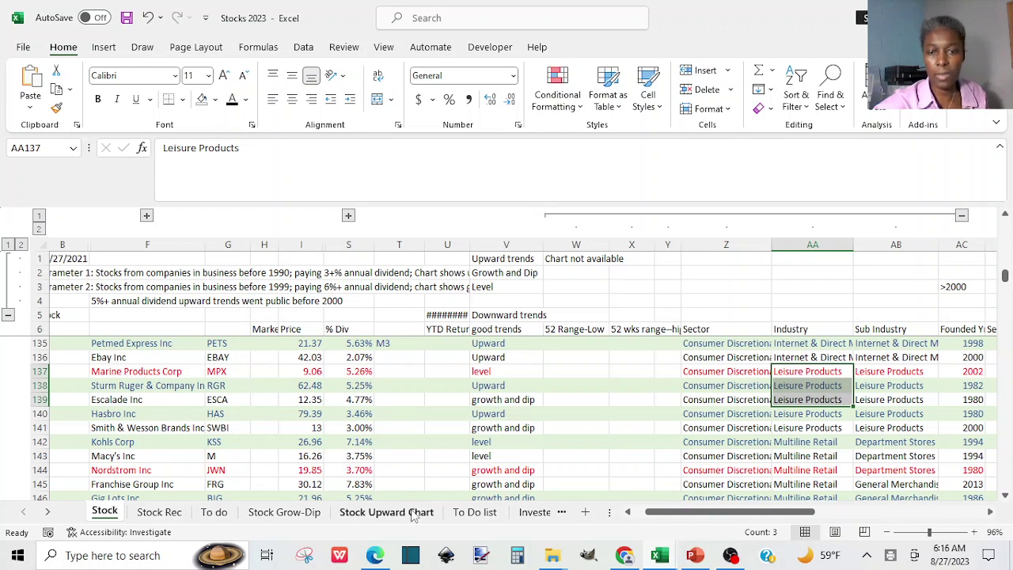
pyautogui.click(624, 555)
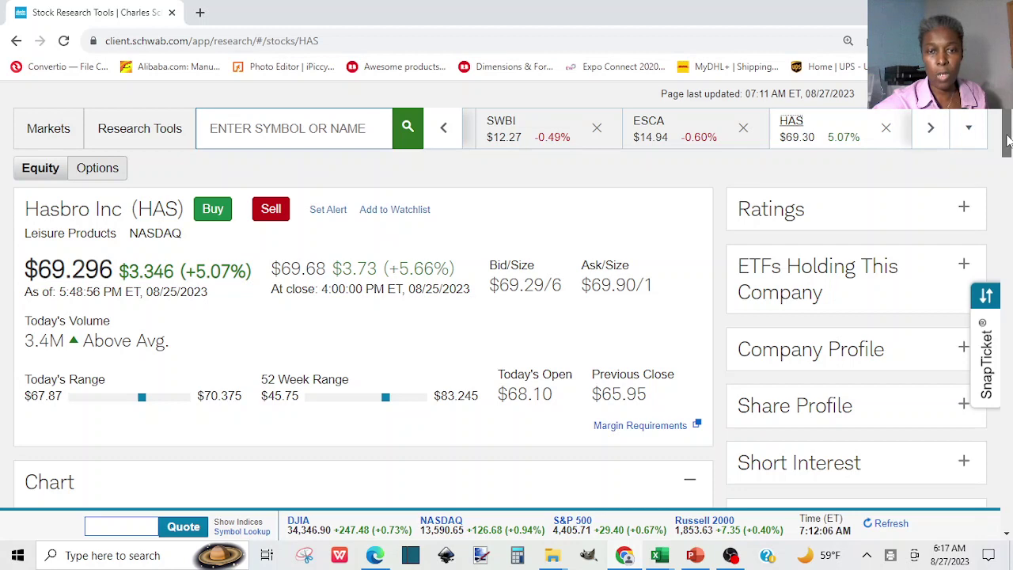
pyautogui.scroll(-1, 1007, 140)
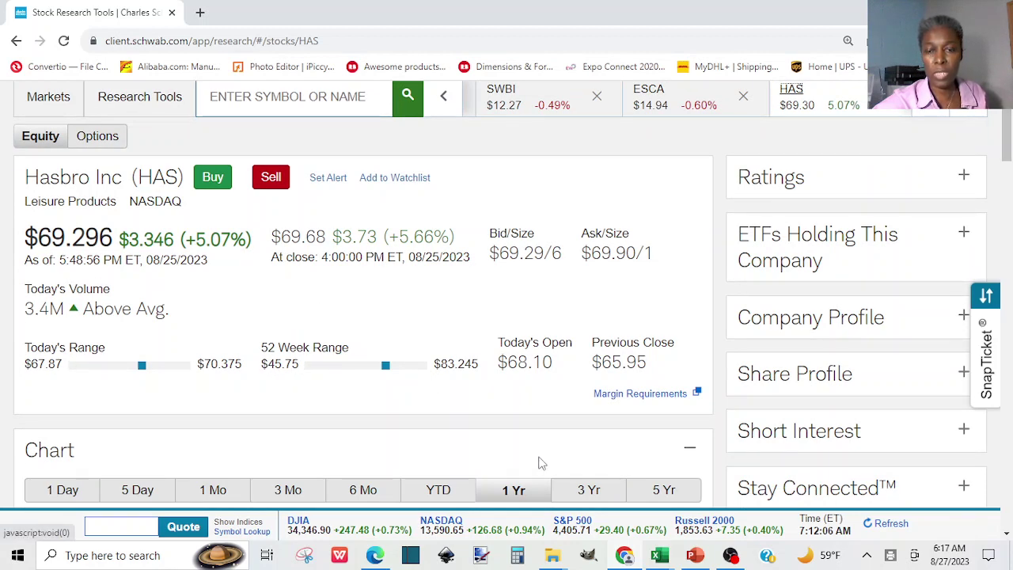
# Switch to the Stocks 2023 workbook and select the 52 Range-Low and 52 wks range--high header cells in turn.
pyautogui.moveTo(661, 558)
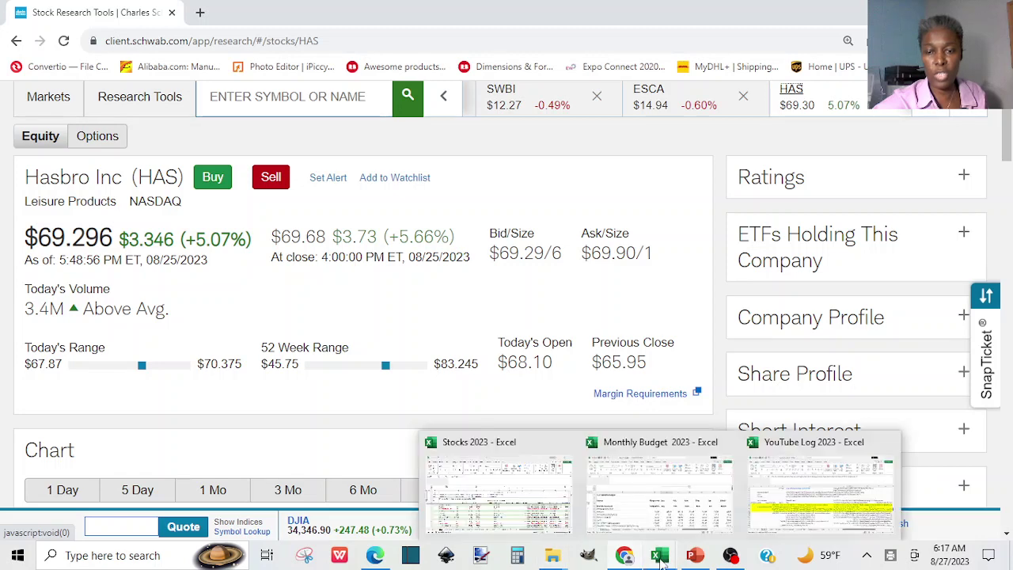
pyautogui.click(505, 503)
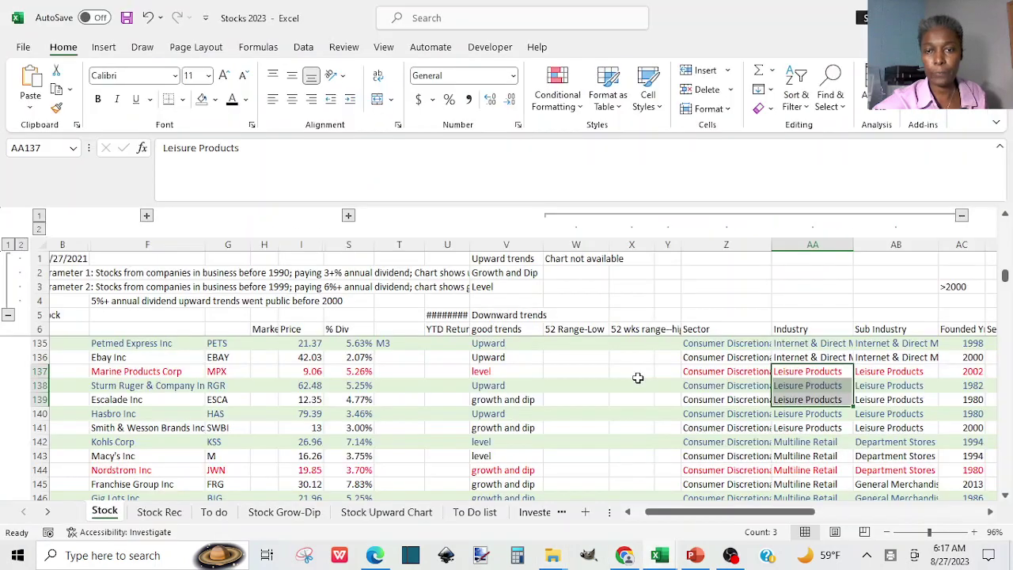
pyautogui.click(578, 329)
pyautogui.click(631, 328)
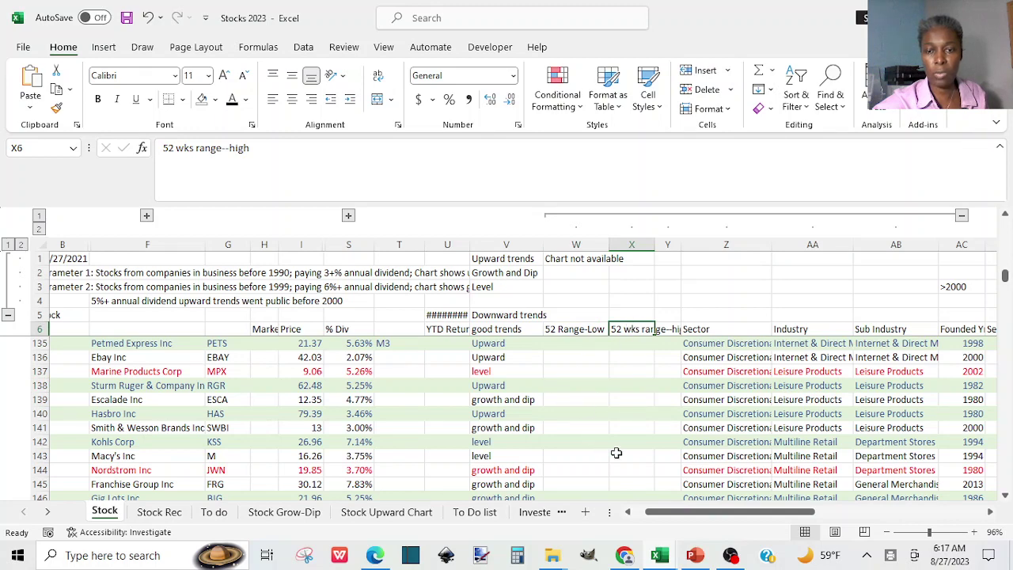
# Return to Hasbro's Schwab page in Chrome and examine its one-year price chart and Dividends section.
pyautogui.click(624, 556)
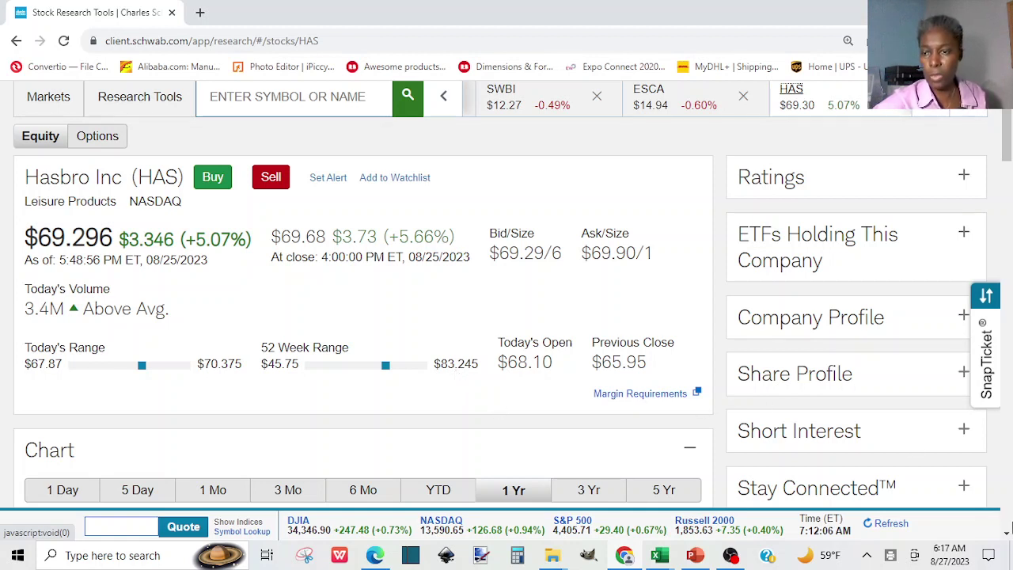
pyautogui.click(1007, 535)
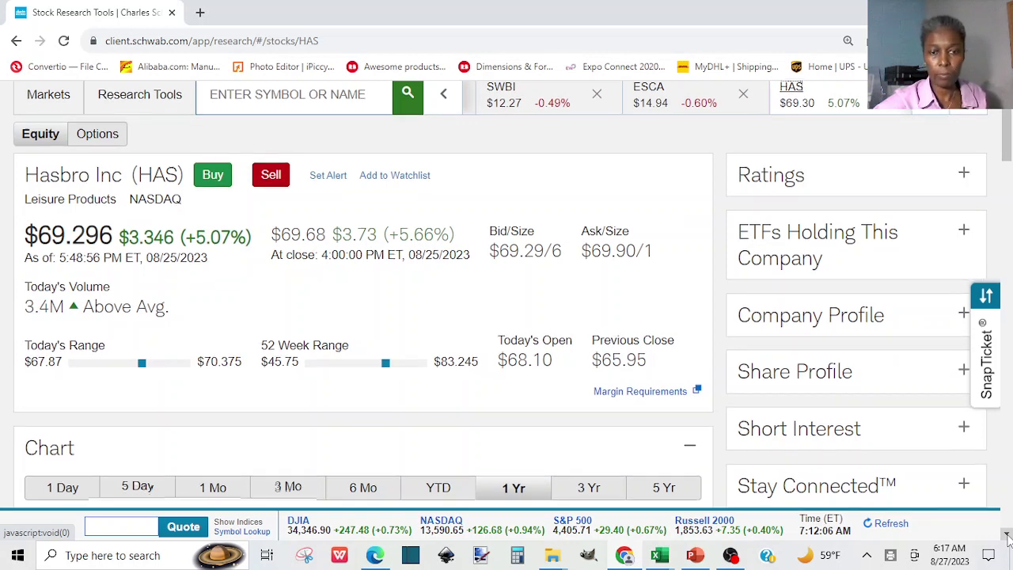
pyautogui.click(1007, 535)
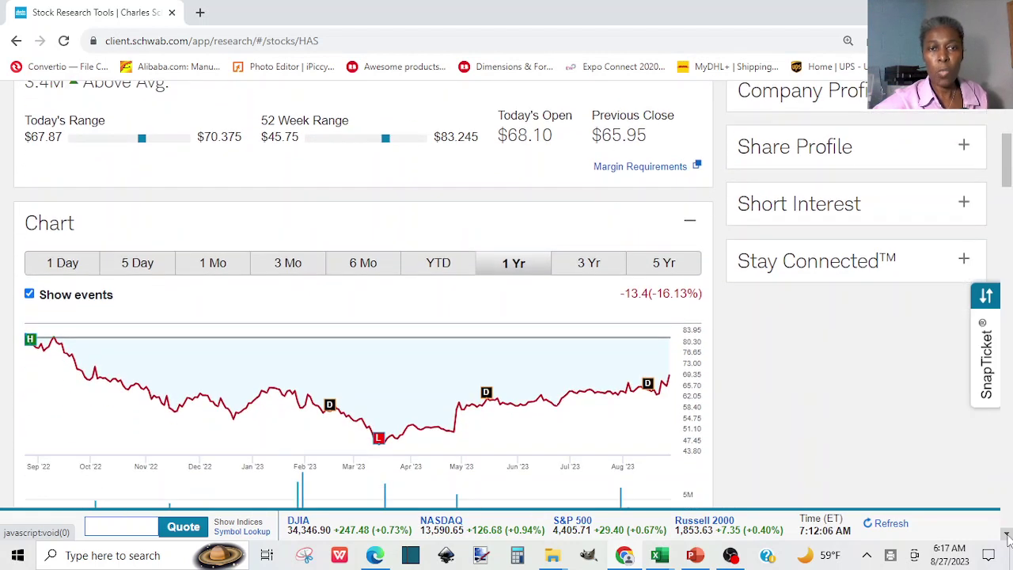
pyautogui.click(1008, 536)
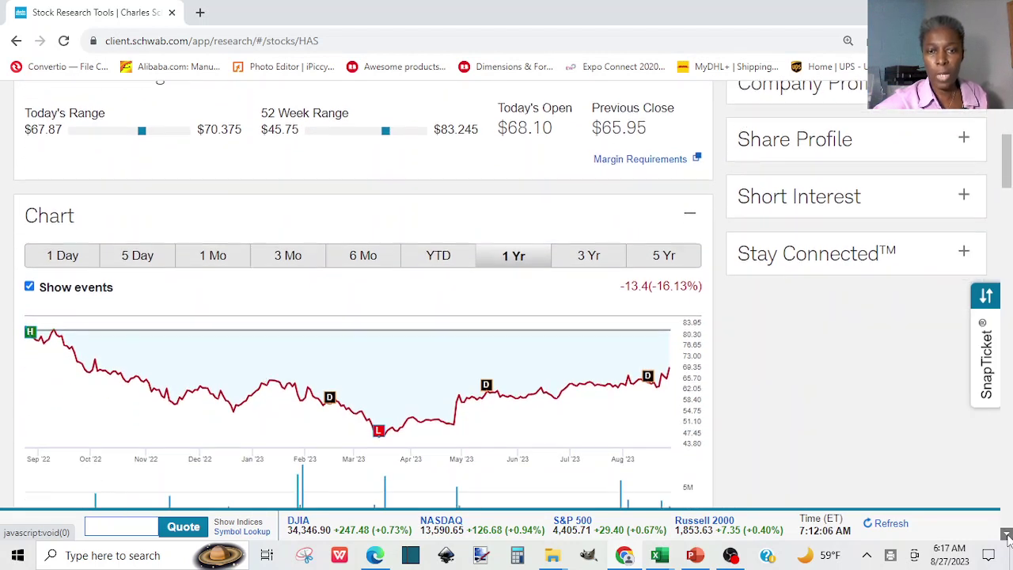
pyautogui.click(1008, 536)
pyautogui.click(1007, 536)
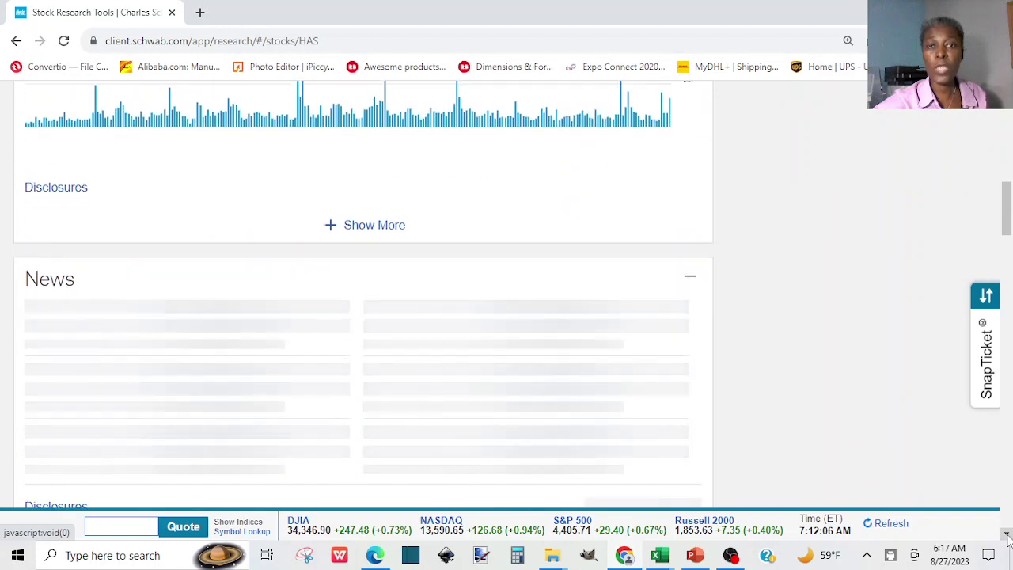
pyautogui.click(1007, 536)
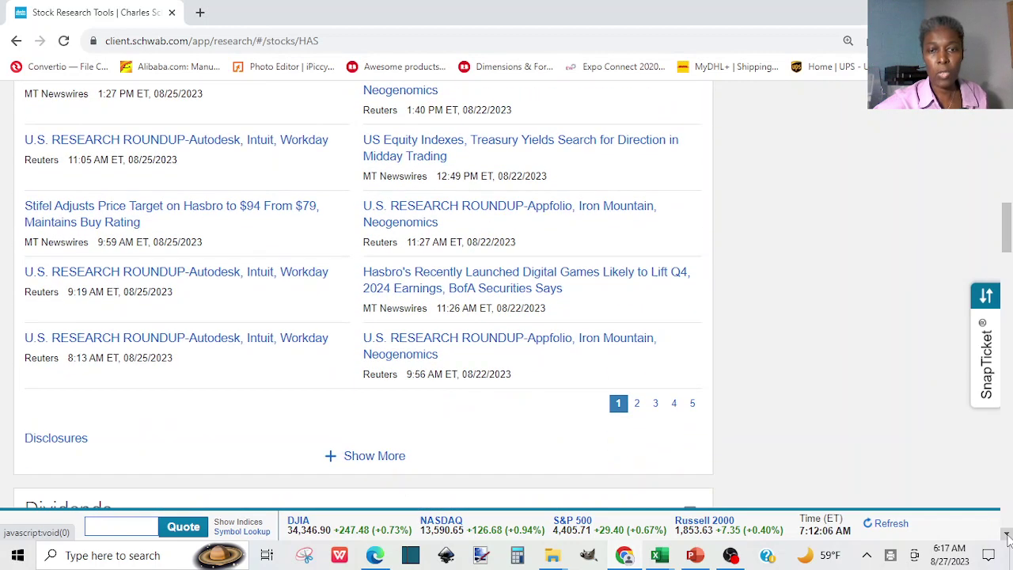
pyautogui.click(1008, 536)
pyautogui.click(1008, 536)
pyautogui.click(1007, 536)
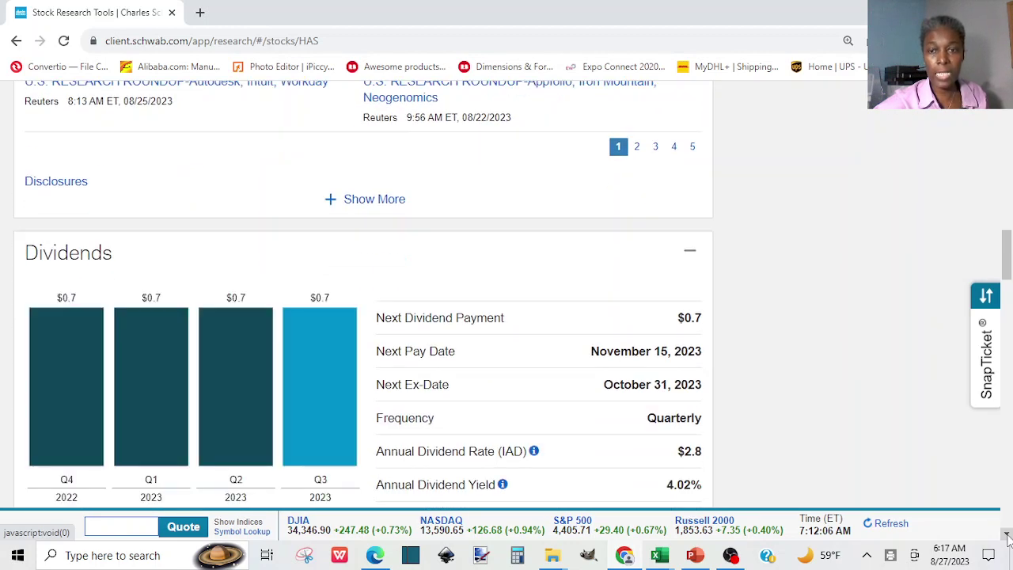
pyautogui.click(1008, 536)
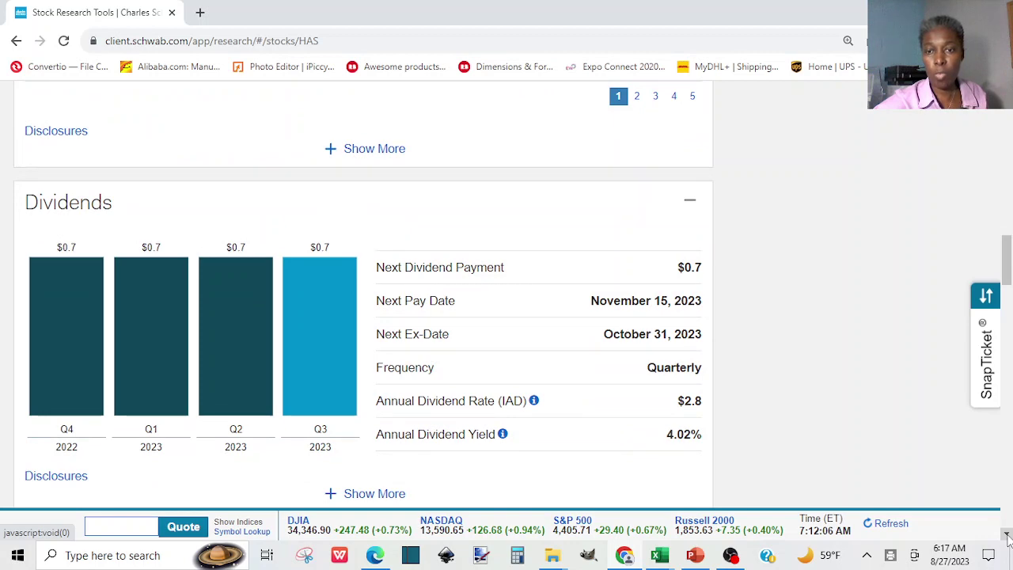
pyautogui.click(1007, 535)
pyautogui.click(1007, 536)
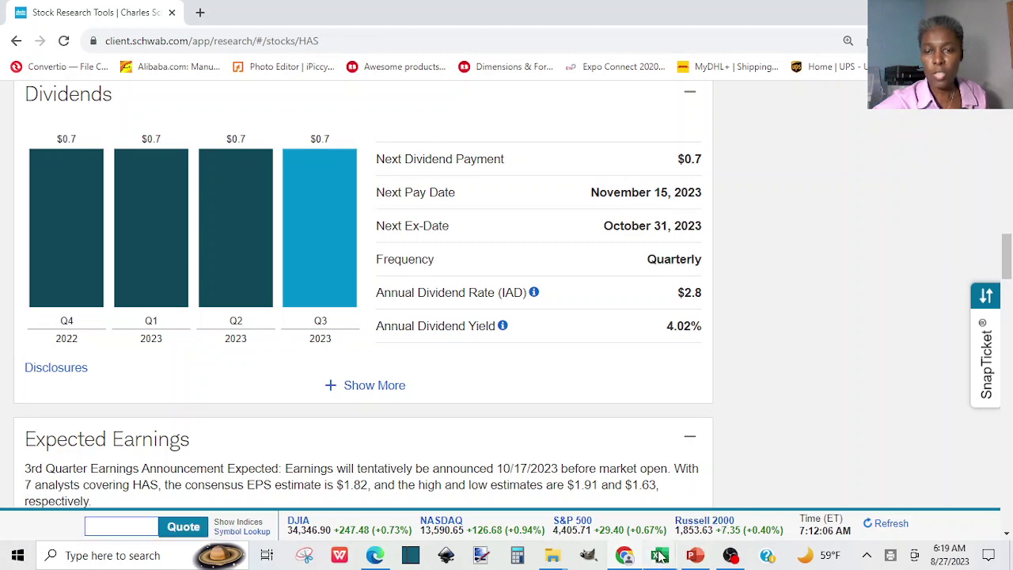
# Switch to the Stocks 2023 workbook and select the empty cells beside the Sector entry in Hasbro's row.
pyautogui.moveTo(659, 557)
pyautogui.moveTo(665, 520)
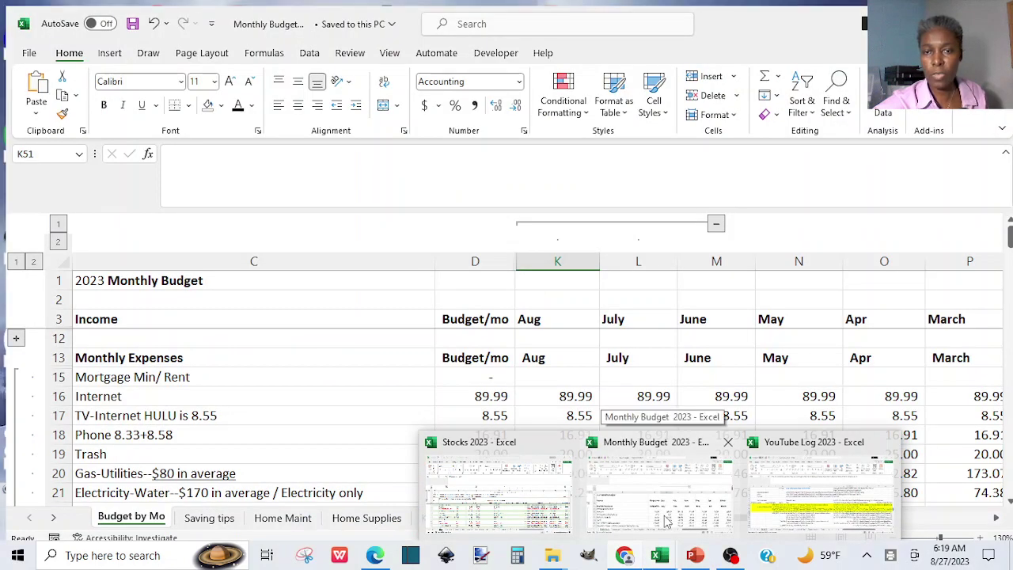
pyautogui.click(522, 514)
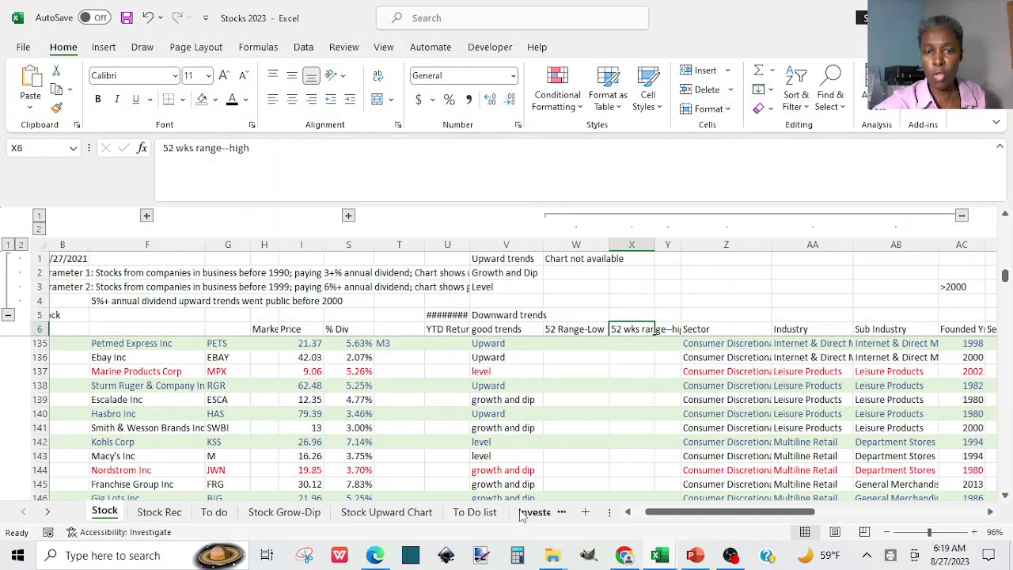
pyautogui.click(652, 414)
pyautogui.click(672, 413)
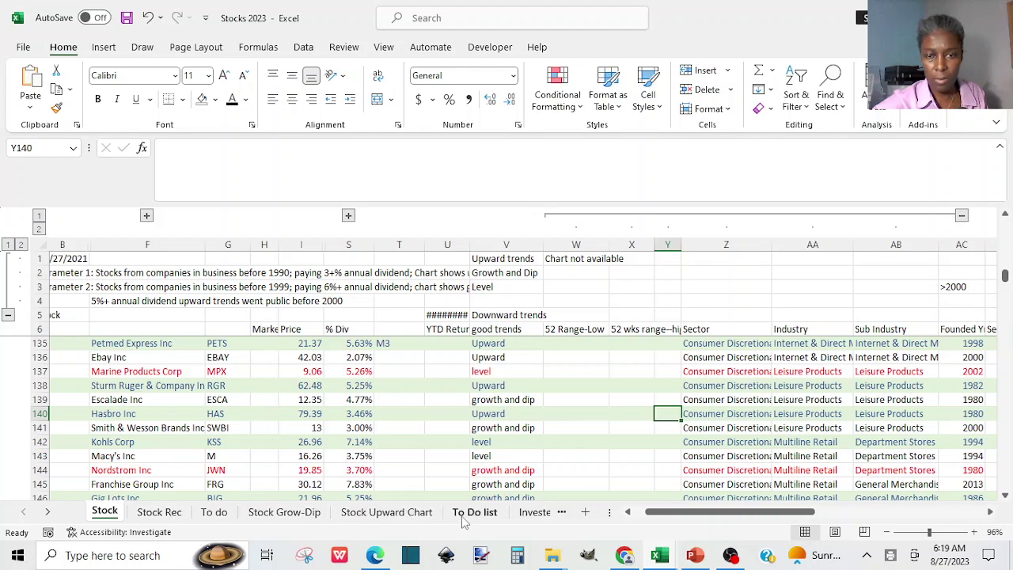
# Open the Stock Upward Chart sheet and search its Industry column for "leisure".
pyautogui.click(386, 512)
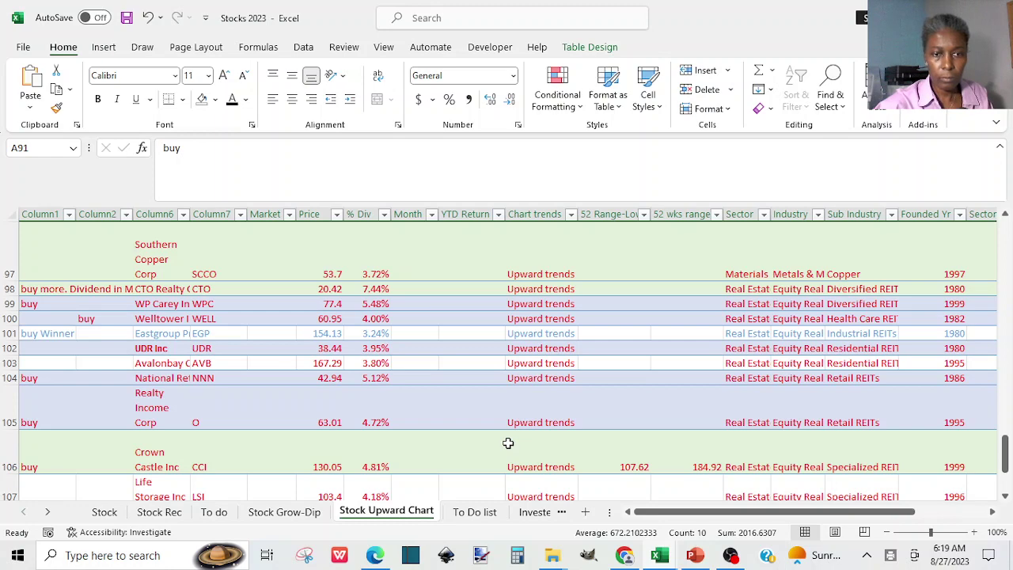
pyautogui.hotkey('ctrl', 'f')
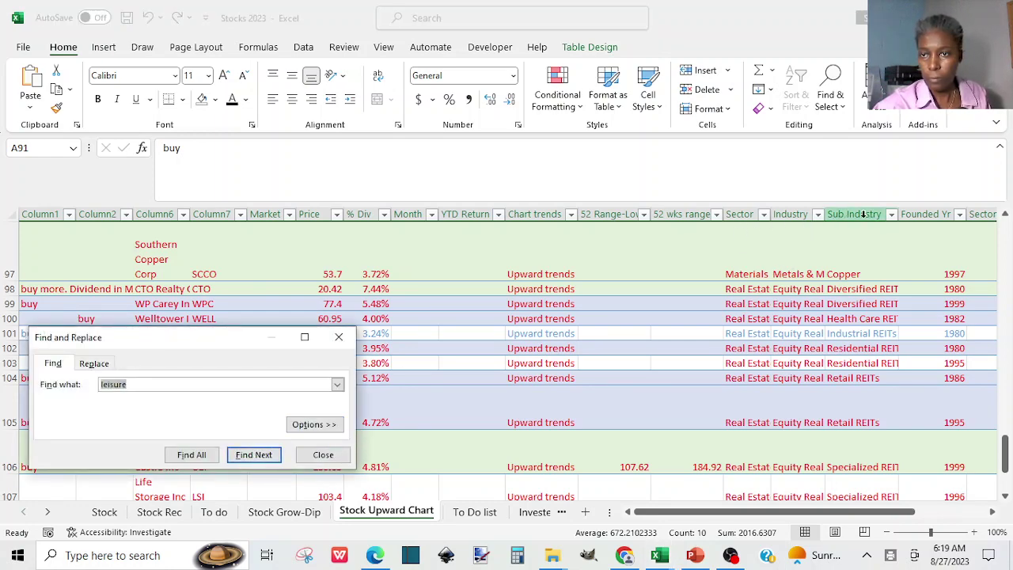
pyautogui.click(785, 212)
pyautogui.click(250, 455)
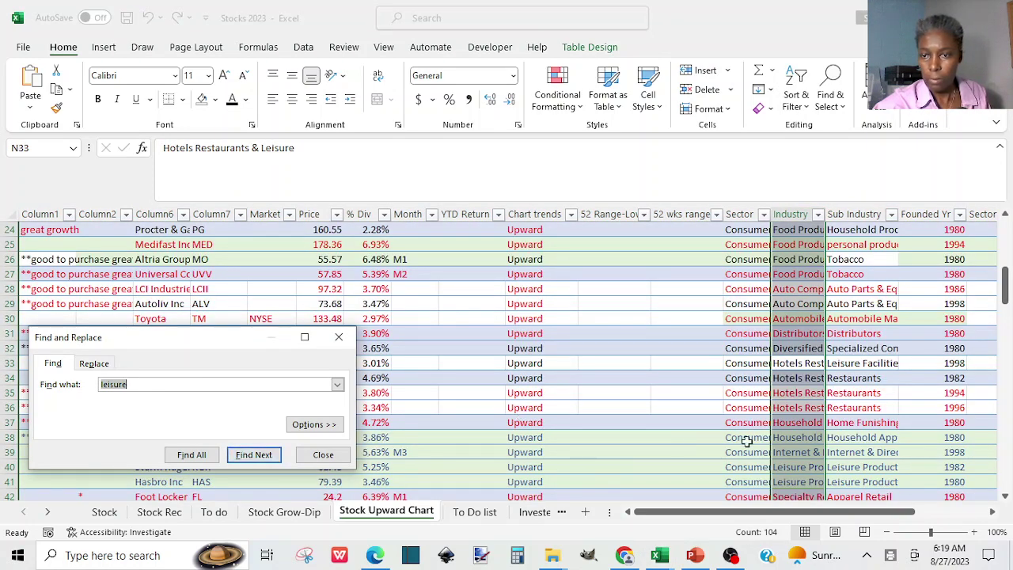
# Locate the Leisure Products rows in the Stock Upward Chart sheet and close the search.
pyautogui.click(1006, 497)
pyautogui.doubleClick(1006, 497)
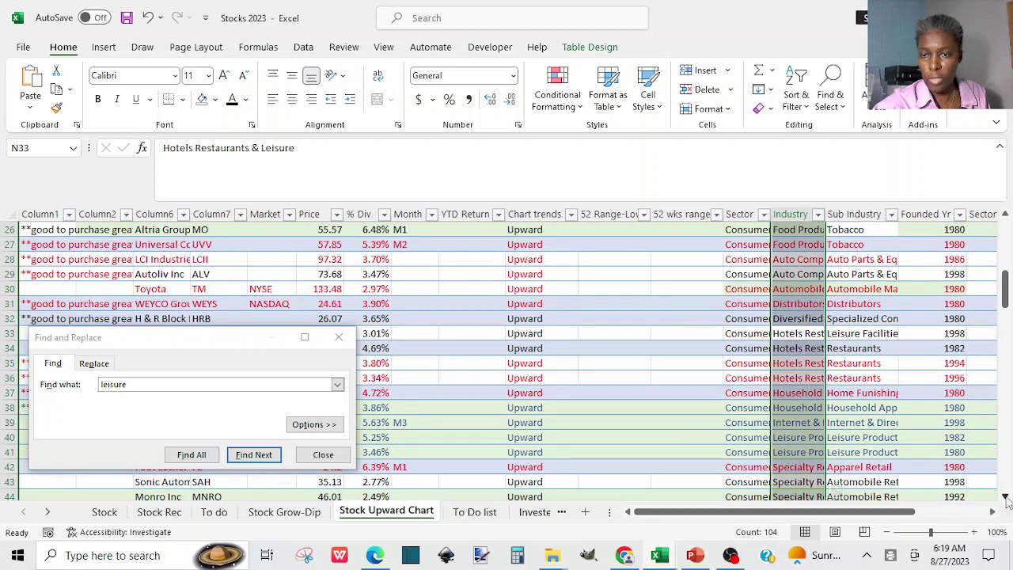
pyautogui.doubleClick(1006, 497)
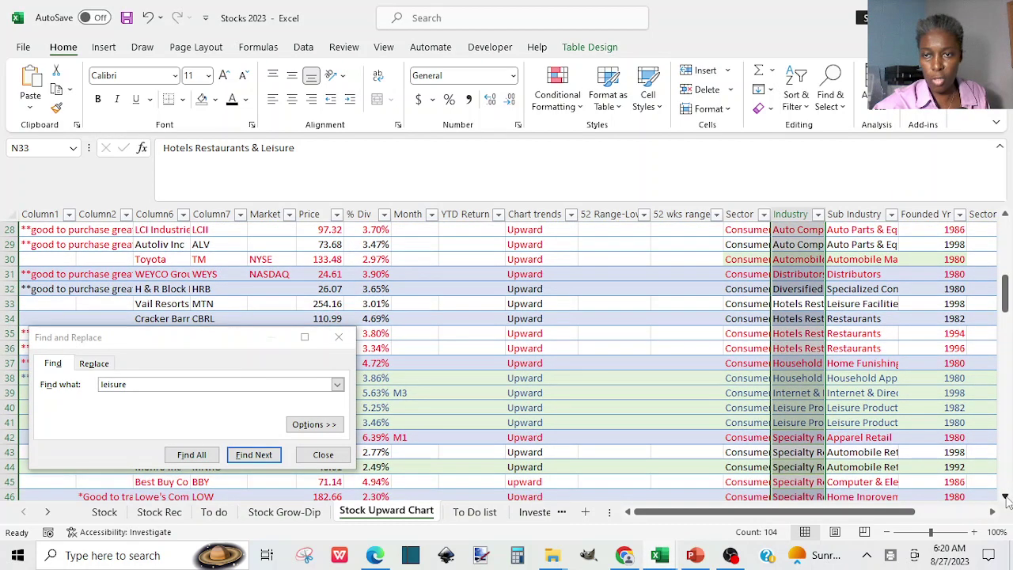
pyautogui.click(1006, 497)
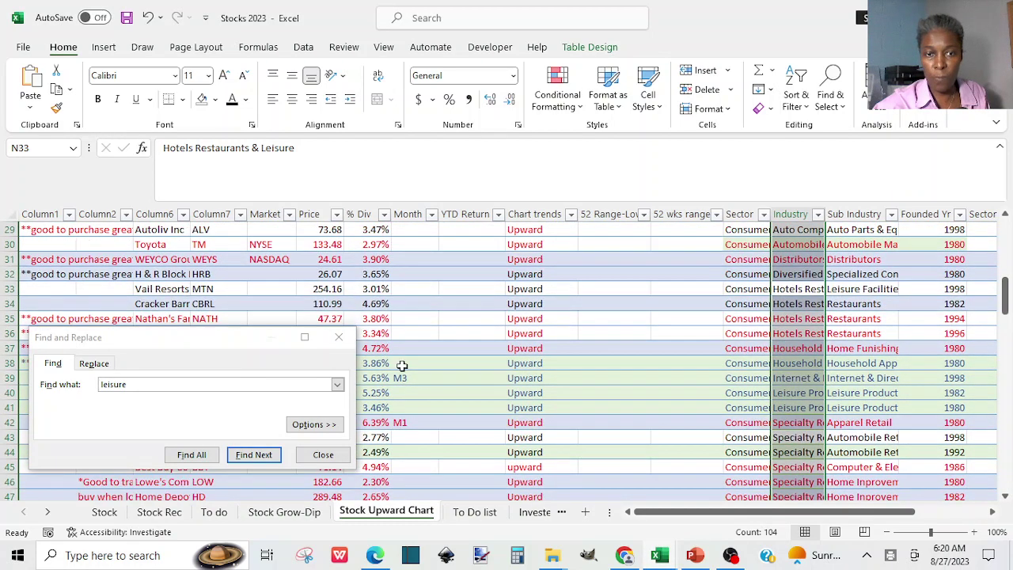
pyautogui.click(339, 339)
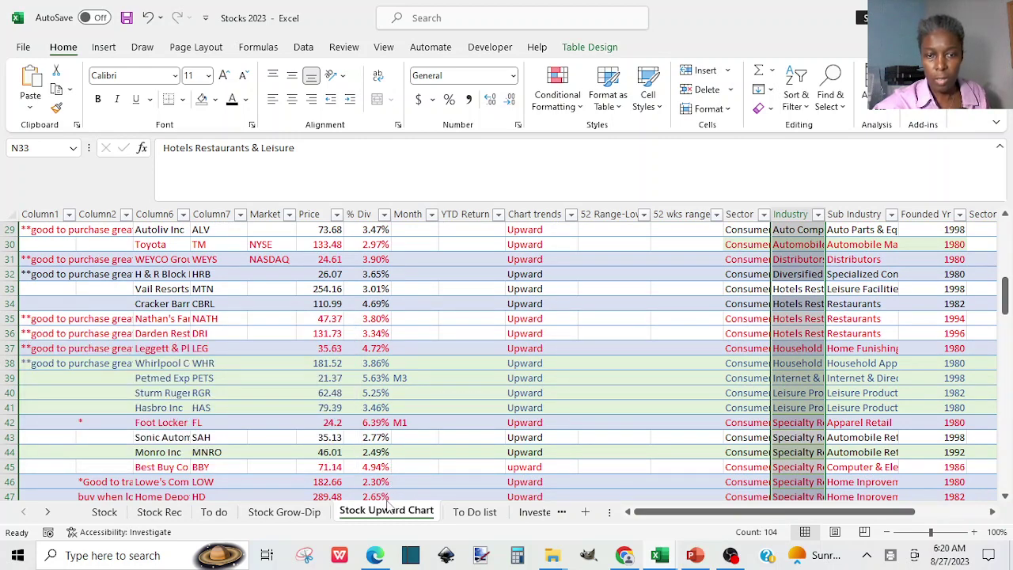
# Look at the Stock Grow-Dip sheet, return to Stock Upward Chart and select the empty Month cell in Hasbro's row.
pyautogui.click(296, 516)
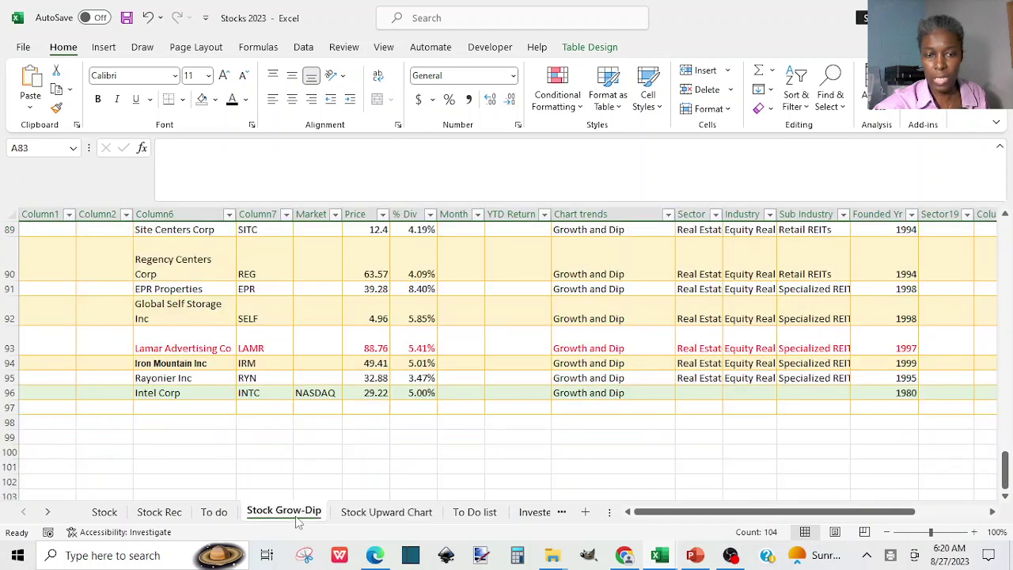
pyautogui.click(386, 512)
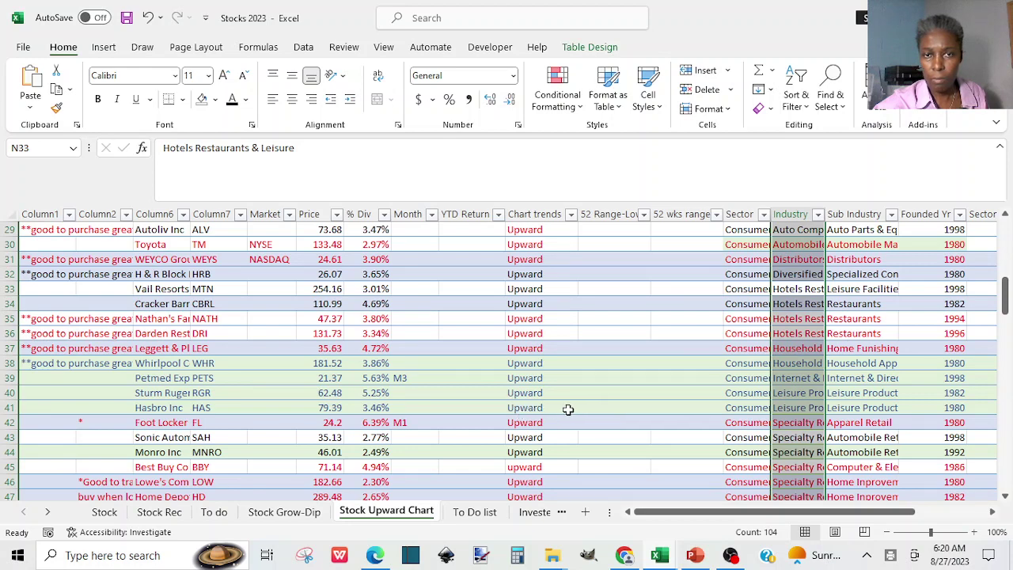
pyautogui.moveTo(409, 408); pyautogui.dragTo(431, 466)
pyautogui.click(409, 408)
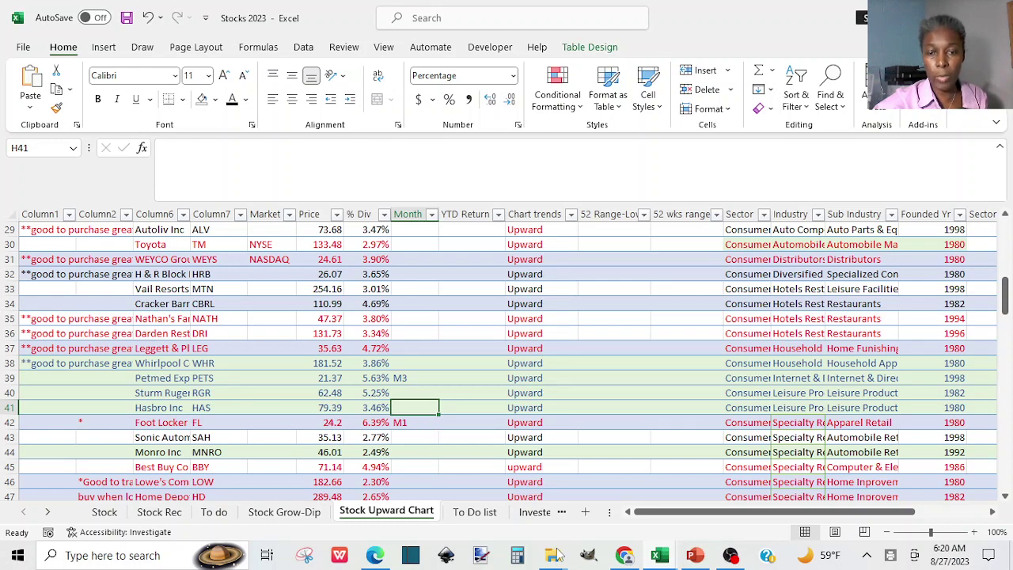
# Open the Jt-Dividend by mo sheet and insert a blank row above the Symbol and month-number header row.
pyautogui.click(530, 512)
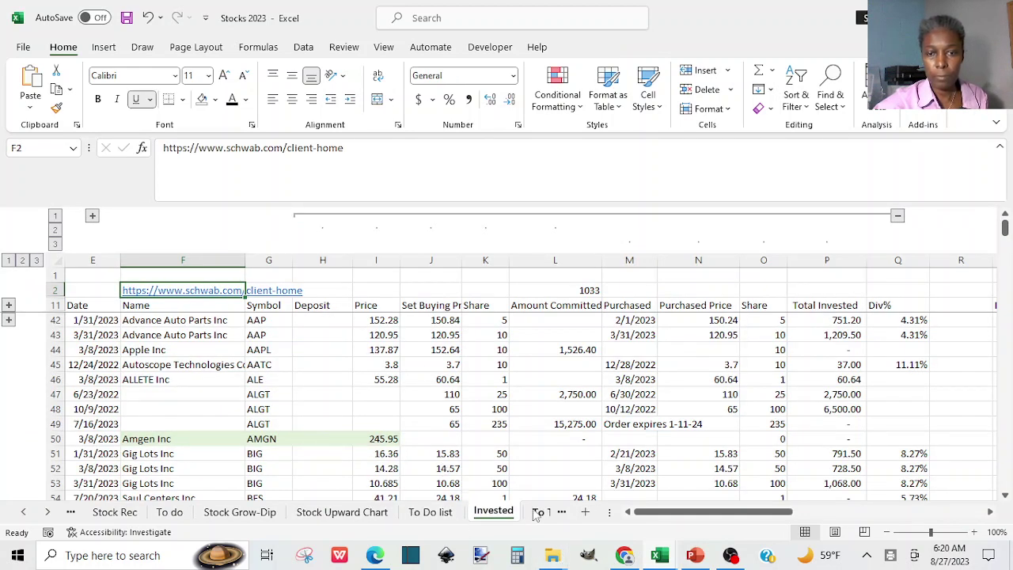
pyautogui.click(48, 512)
pyautogui.doubleClick(48, 512)
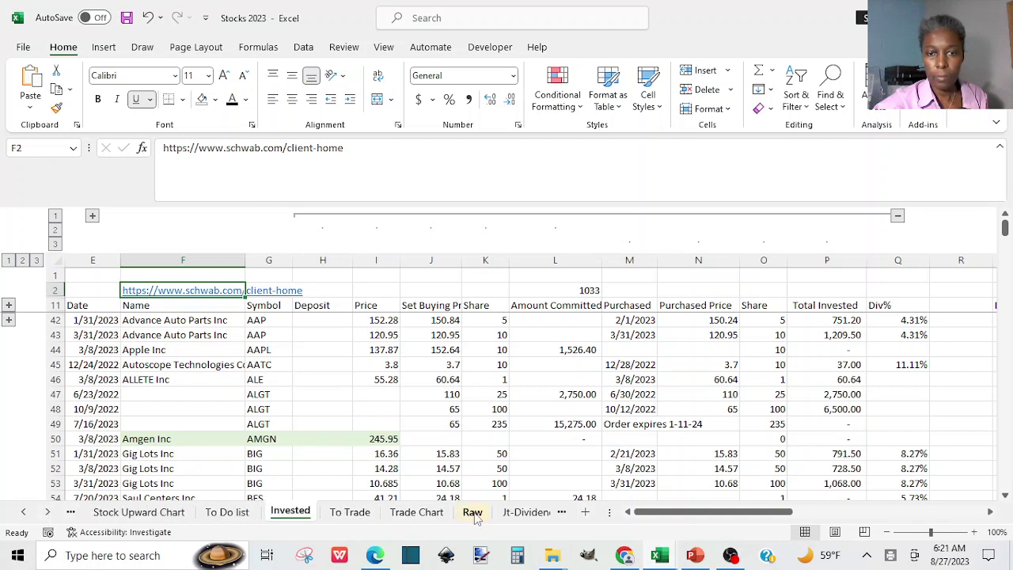
pyautogui.click(526, 513)
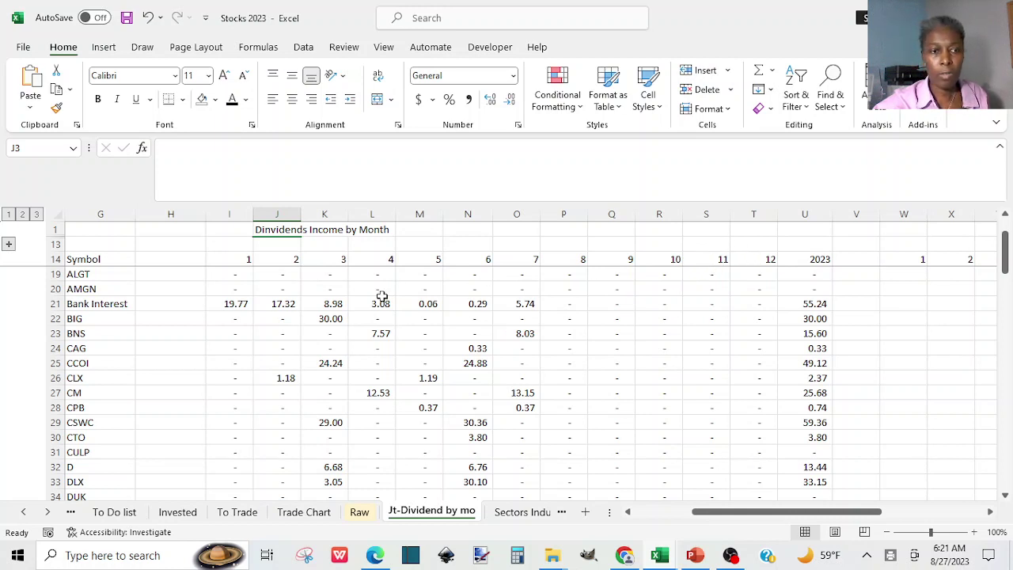
pyautogui.click(54, 259)
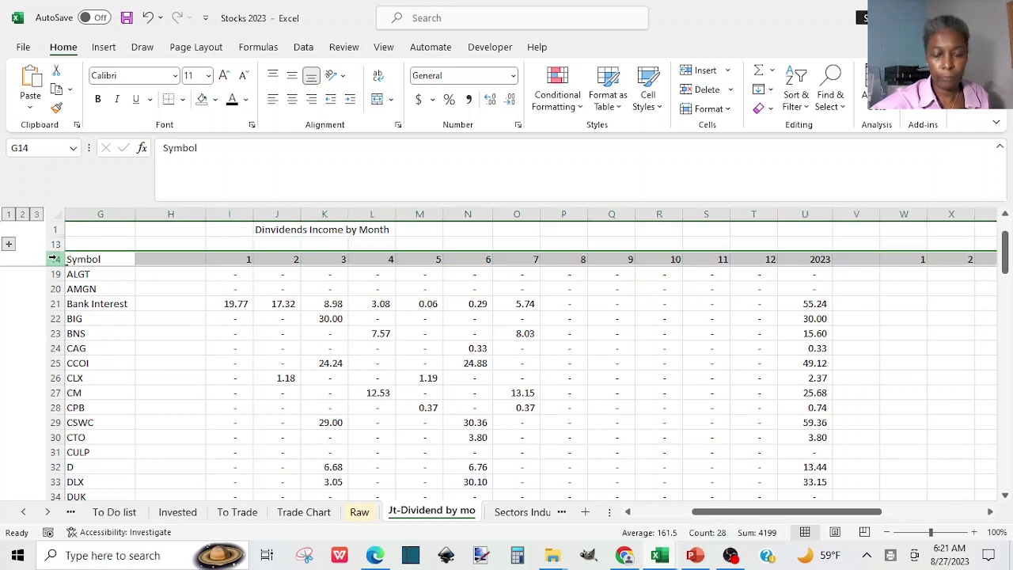
pyautogui.rightClick(54, 259)
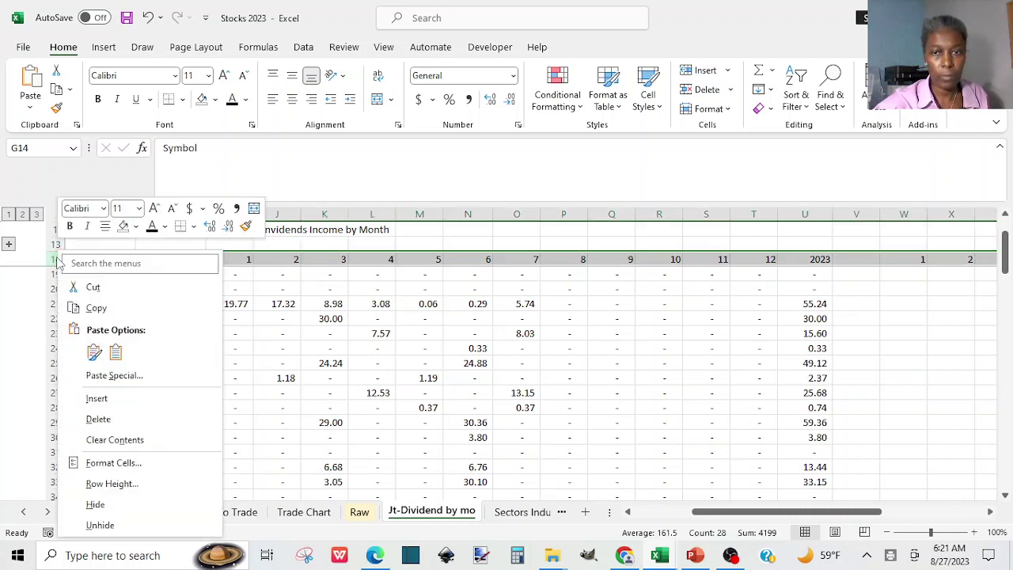
pyautogui.click(96, 400)
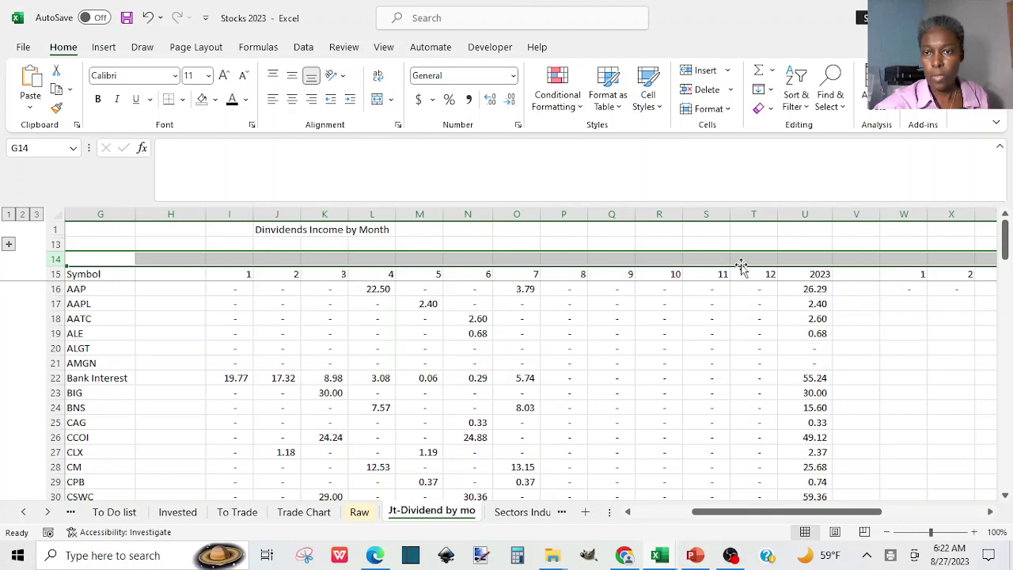
# Label the new row M1 above month 10, M2 above month 11 and M3 above month 12.
pyautogui.click(714, 259)
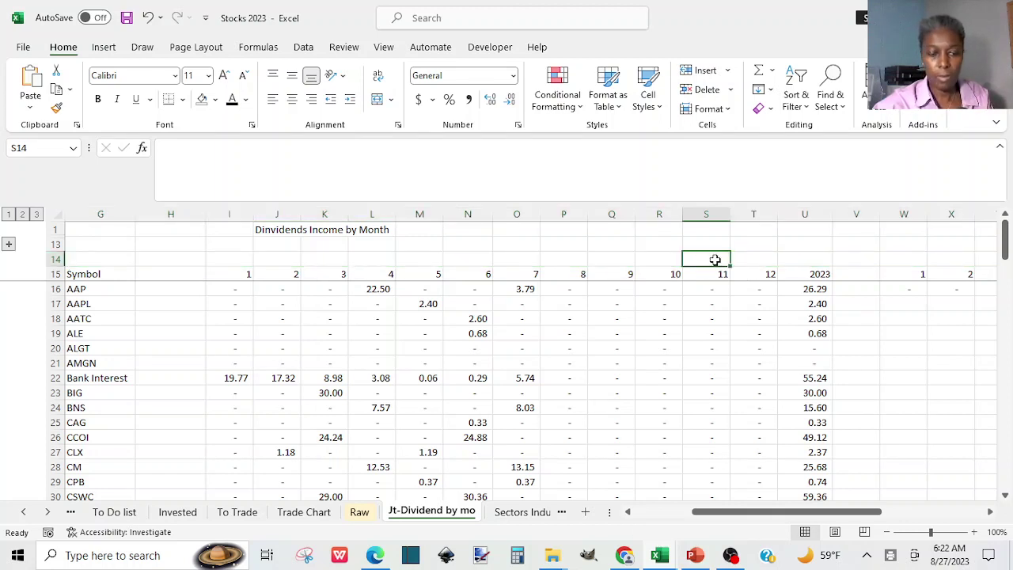
pyautogui.write('M2')
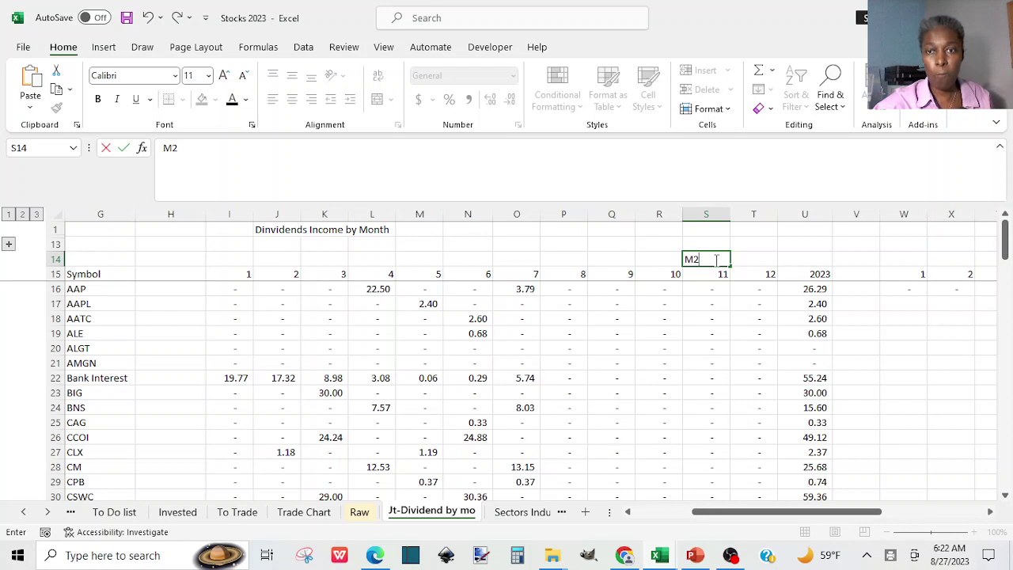
pyautogui.click(661, 259)
pyautogui.write('M1')
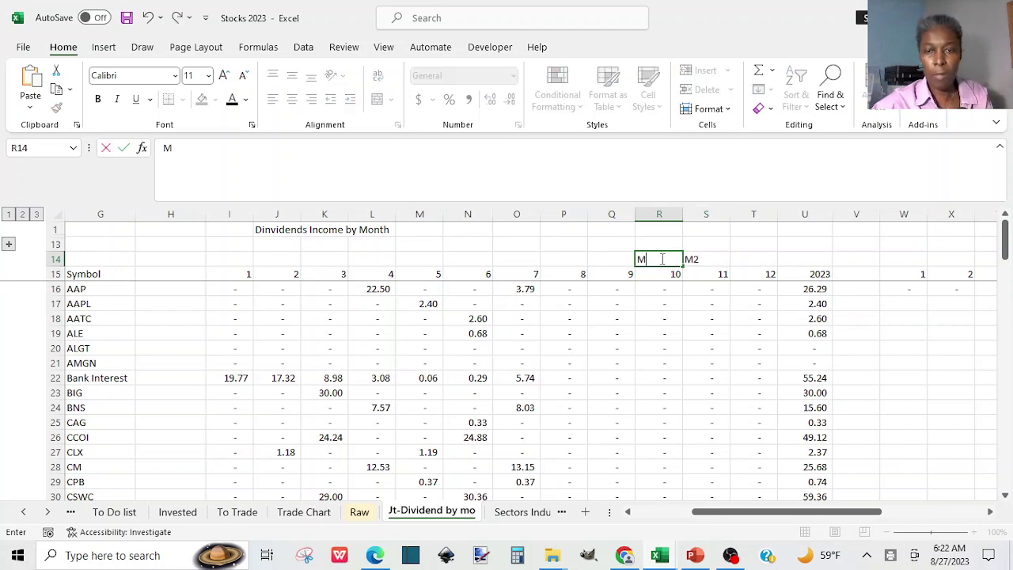
pyautogui.click(754, 259)
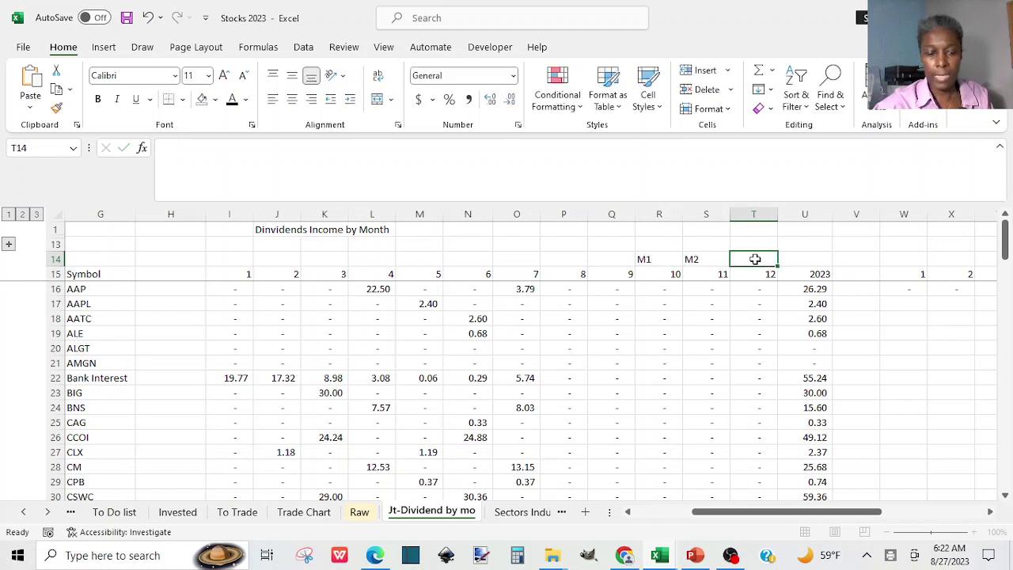
pyautogui.write('M3')
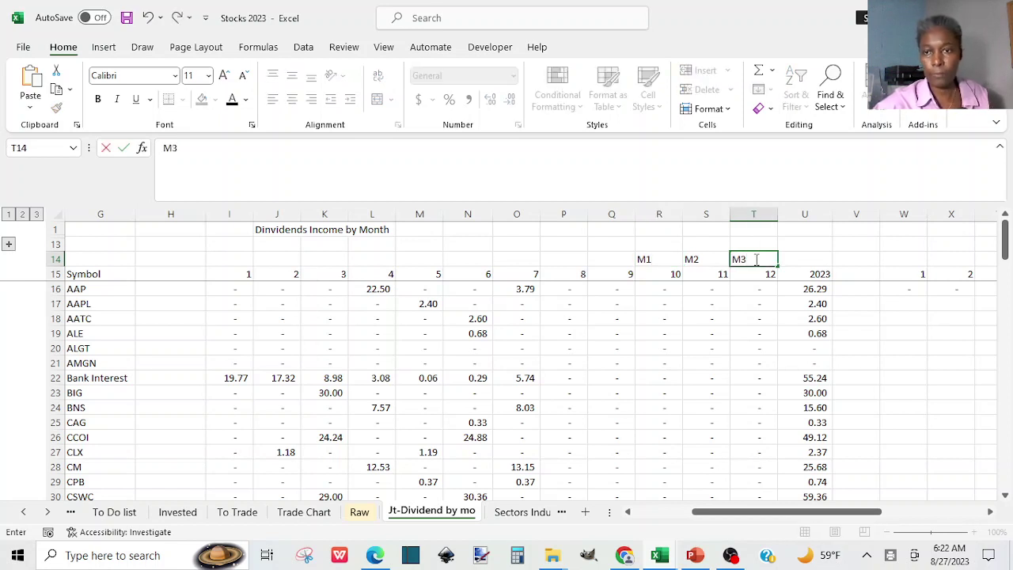
pyautogui.click(851, 253)
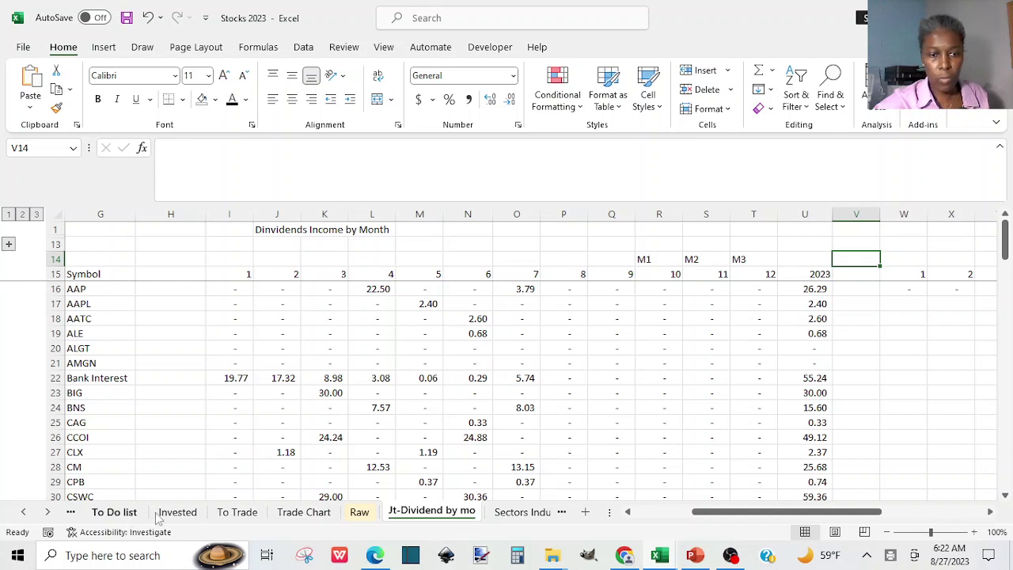
# Return to the Stock Upward Chart sheet and enter M2 as the Month in Hasbro's row.
pyautogui.click(23, 512)
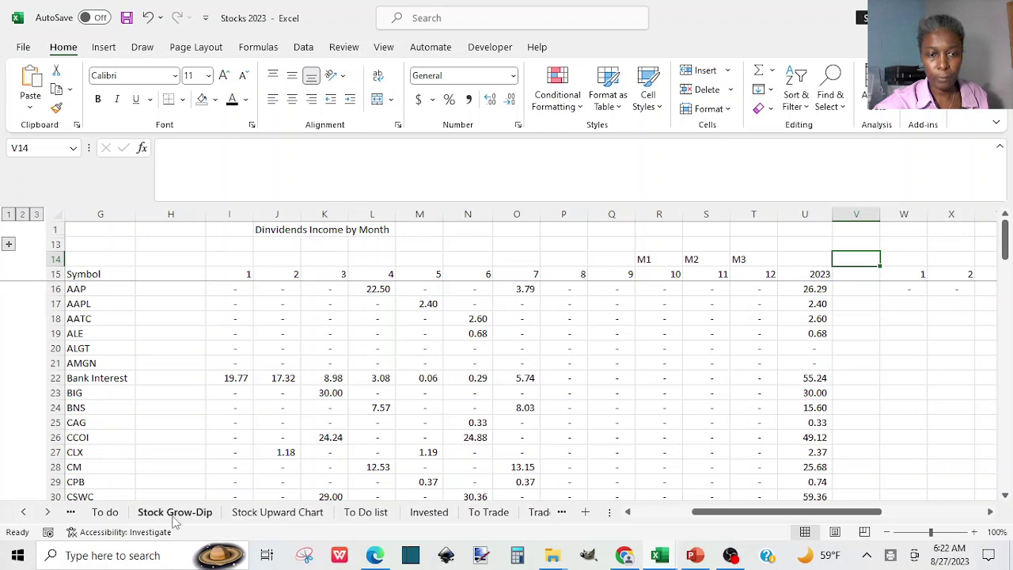
pyautogui.click(278, 513)
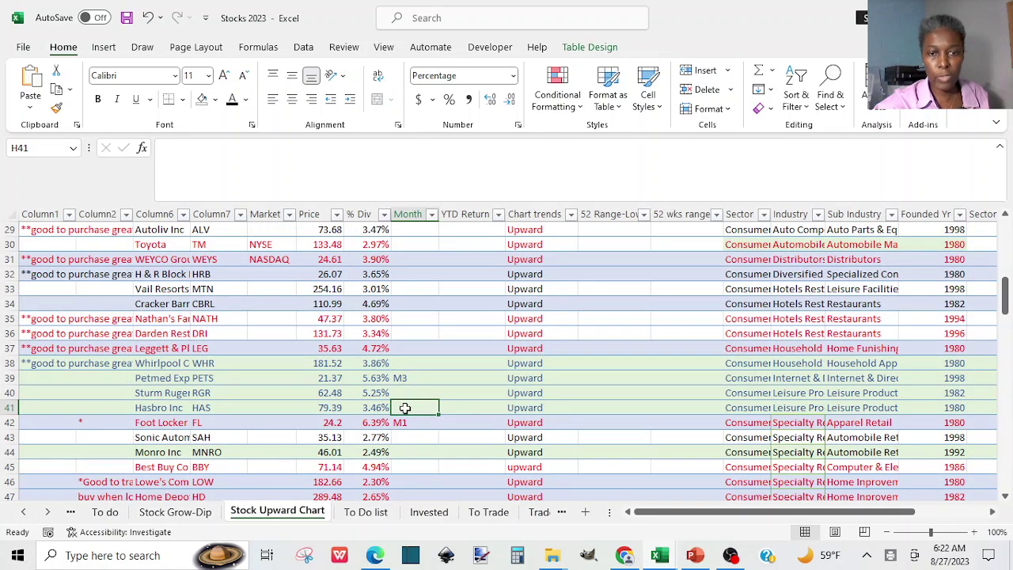
pyautogui.write('M2')
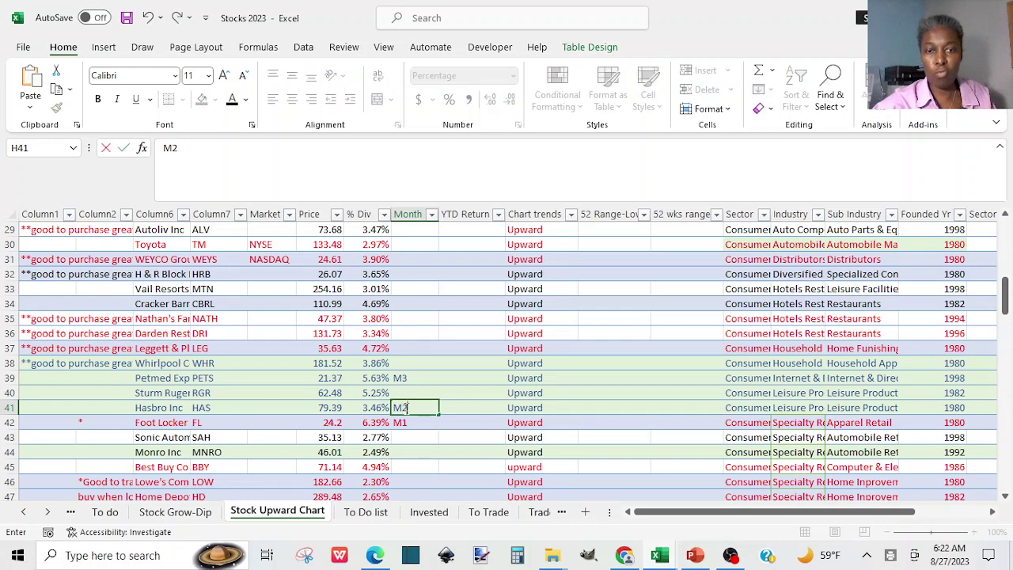
pyautogui.click(408, 435)
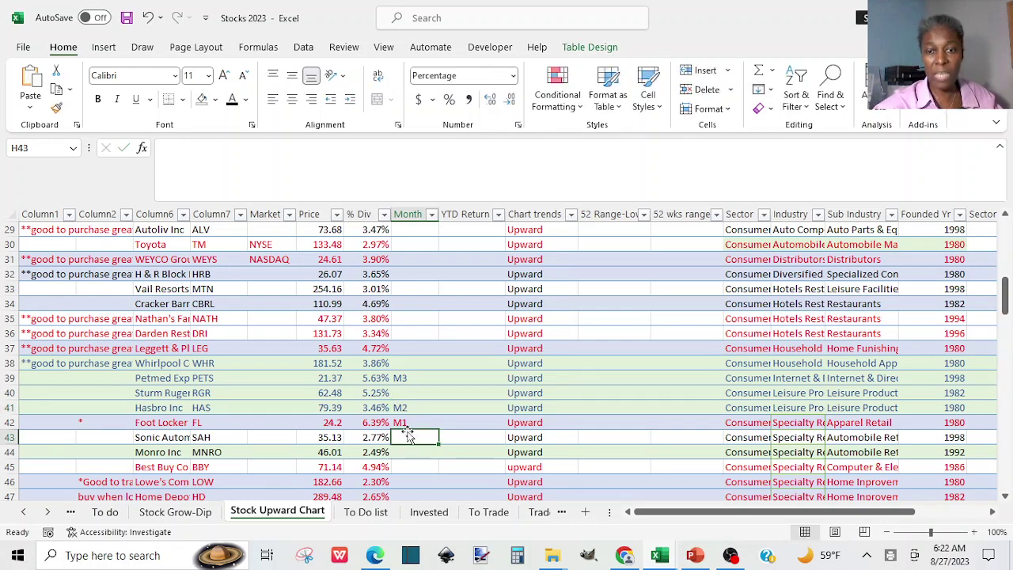
# Check Hasbro's Dividends section on Schwab in Chrome and return to the Jt-Dividend by mo sheet of the Stocks 2023 workbook.
pyautogui.click(625, 554)
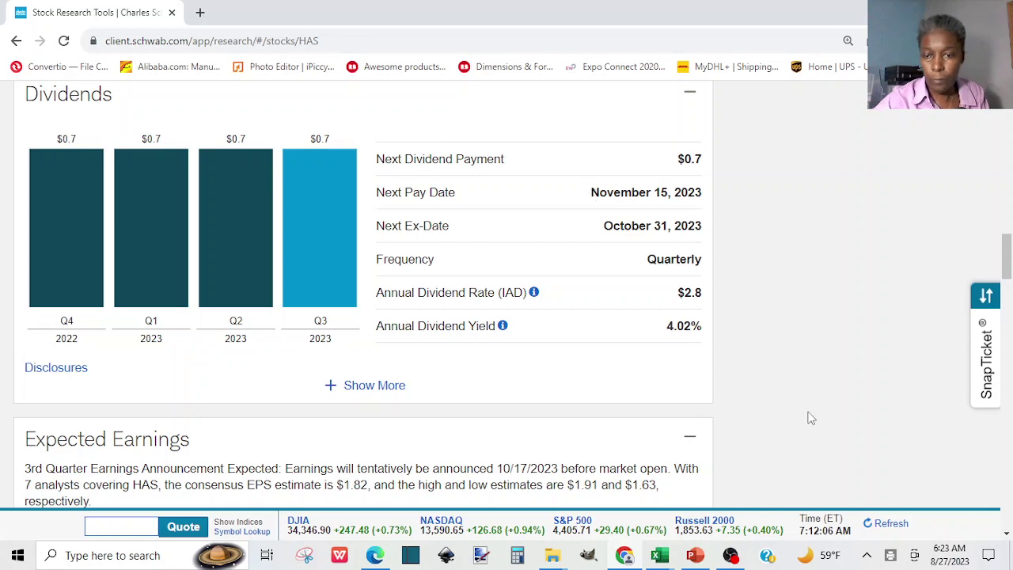
pyautogui.click(657, 557)
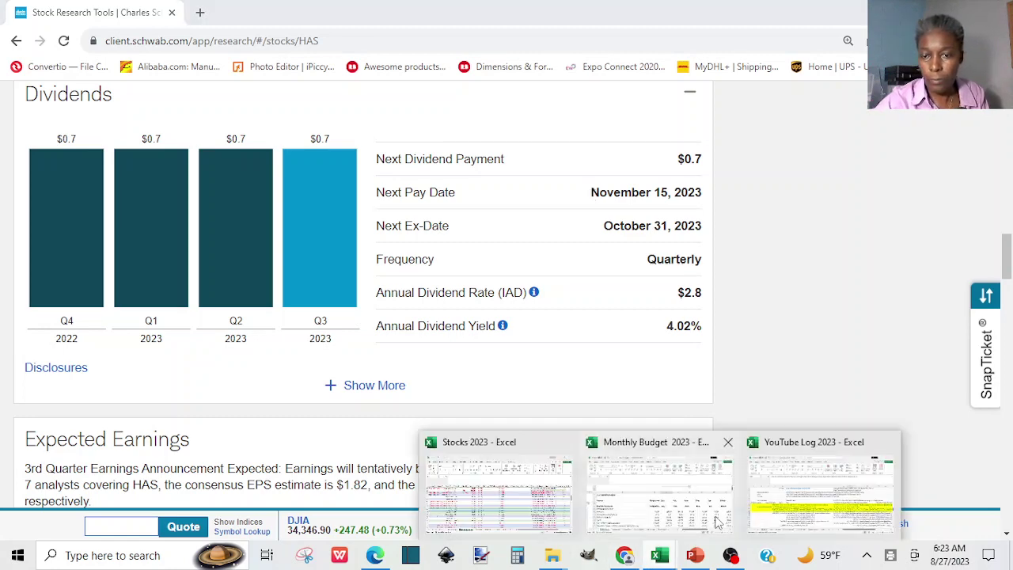
pyautogui.click(500, 523)
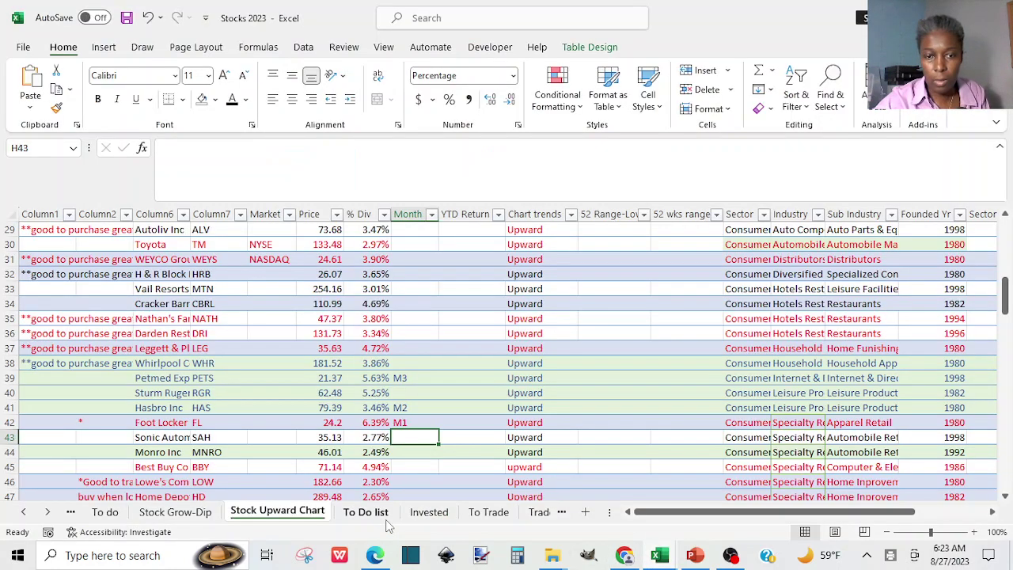
pyautogui.click(48, 512)
pyautogui.click(47, 512)
pyautogui.click(47, 512)
pyautogui.click(47, 512)
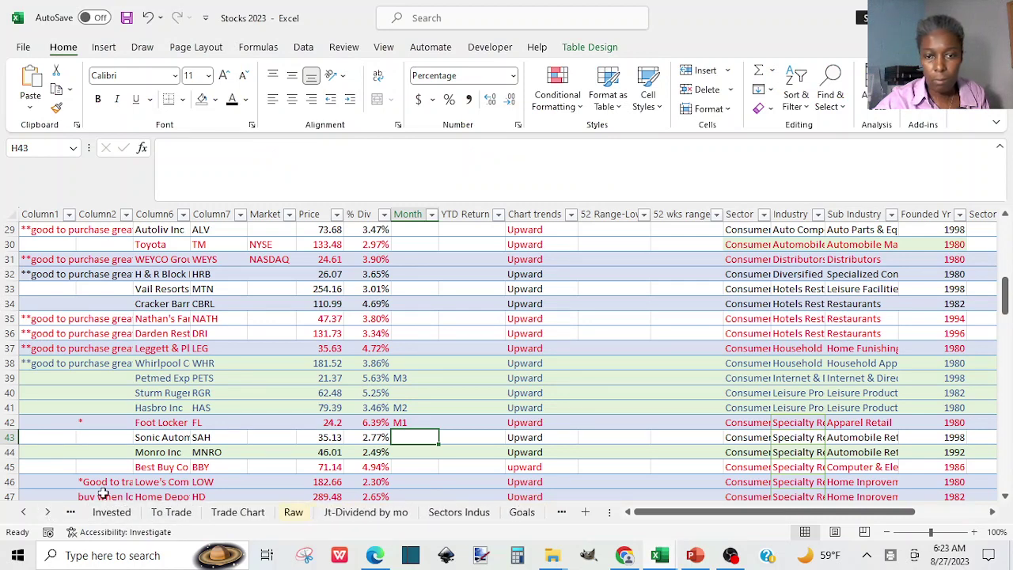
pyautogui.click(365, 512)
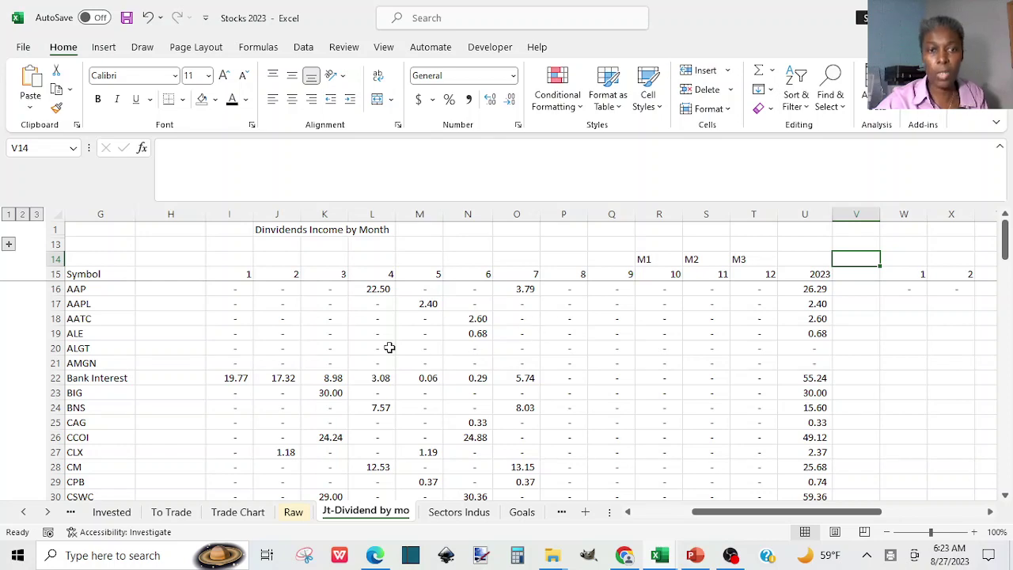
# Switch to the PowerPoint presentation and display the Track Dividend Income /month slide, viewing the Monthly Budget slide on the way.
pyautogui.click(691, 555)
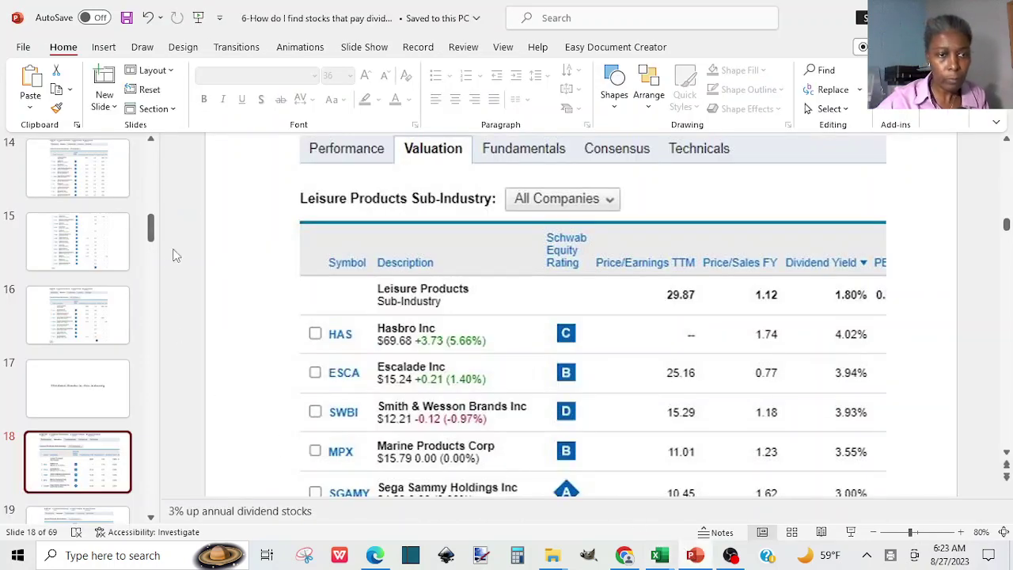
pyautogui.moveTo(152, 229); pyautogui.dragTo(169, 398)
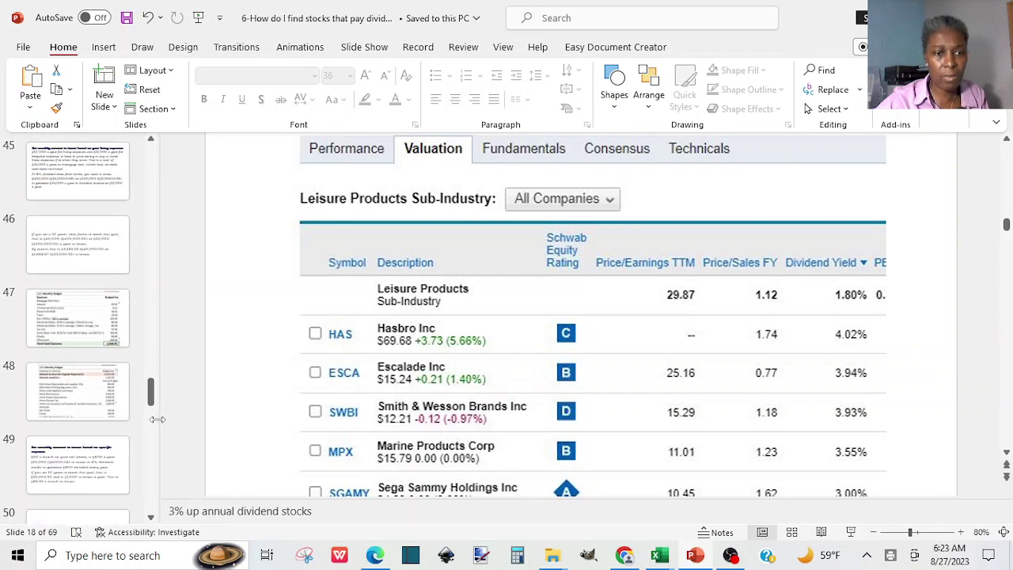
pyautogui.click(118, 423)
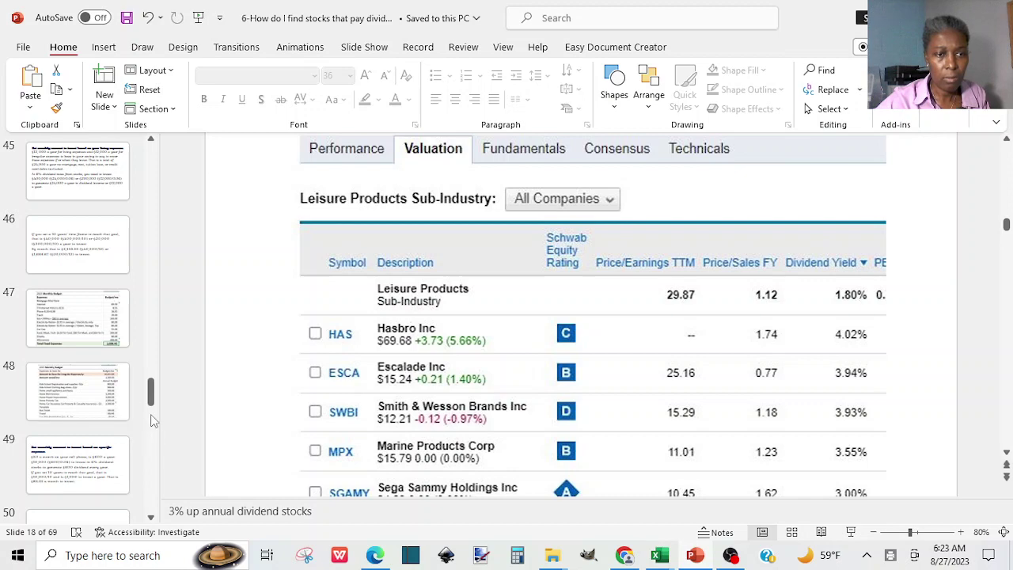
pyautogui.click(69, 399)
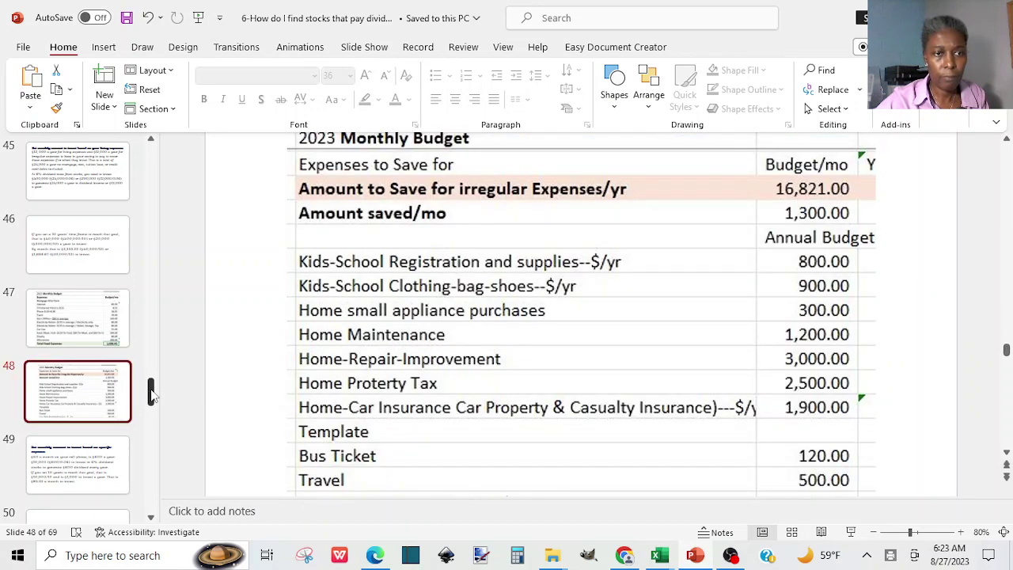
pyautogui.moveTo(151, 391); pyautogui.dragTo(154, 432)
pyautogui.scroll(-1, 126, 388)
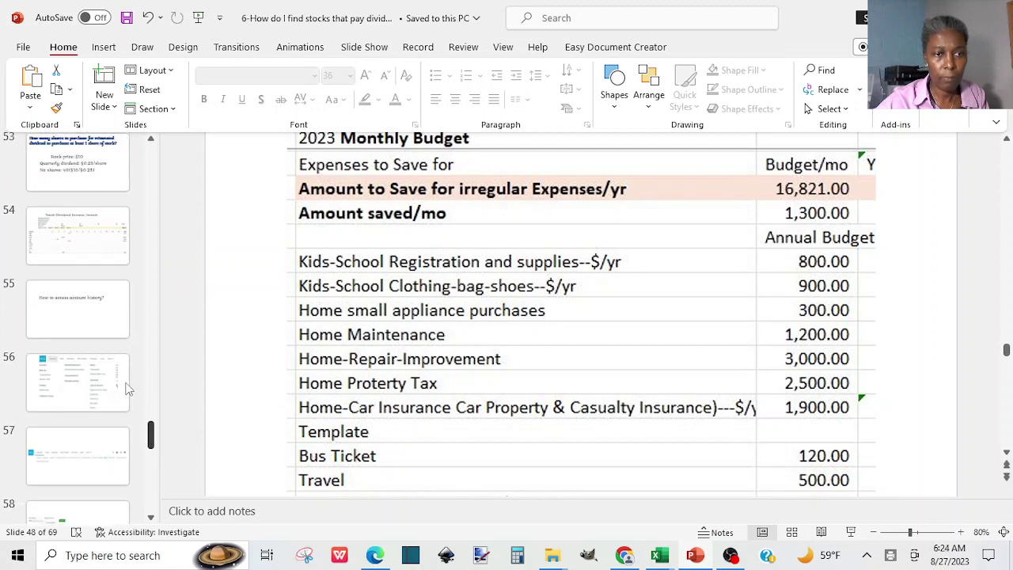
pyautogui.click(89, 248)
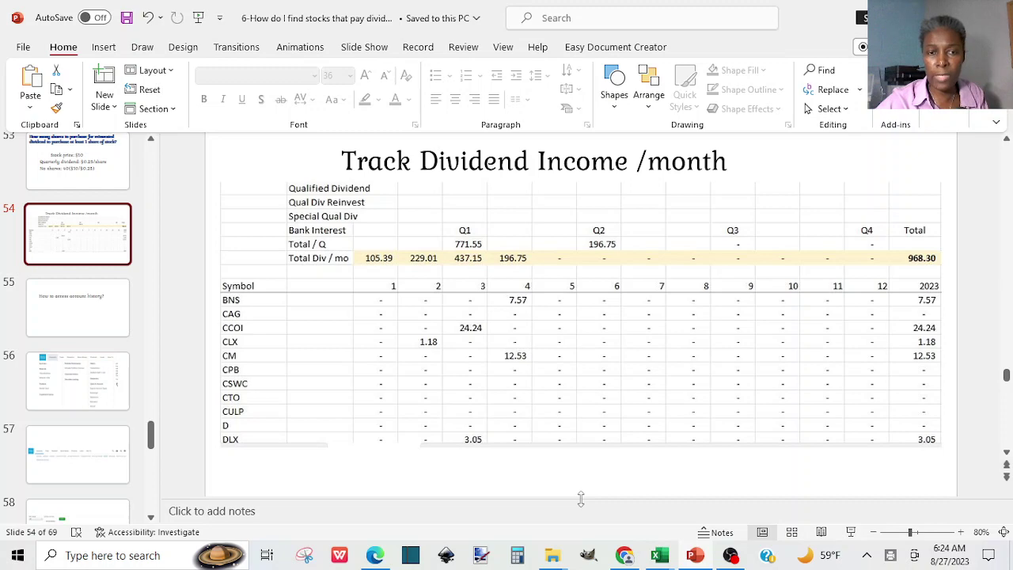
# Return to Hasbro's Schwab page in Chrome and review its price quote, 52-week range and one-year chart.
pyautogui.moveTo(625, 560)
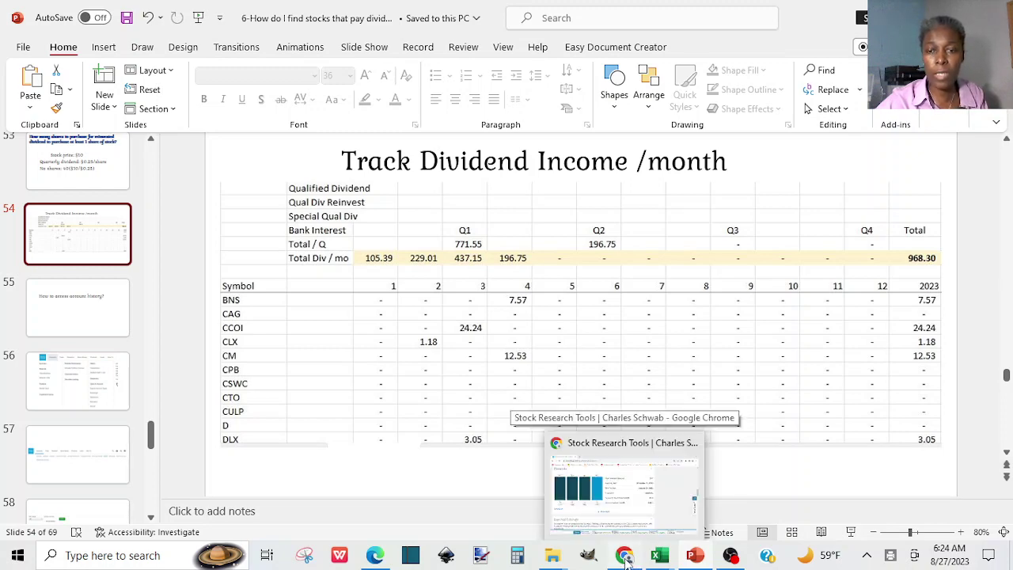
pyautogui.click(625, 560)
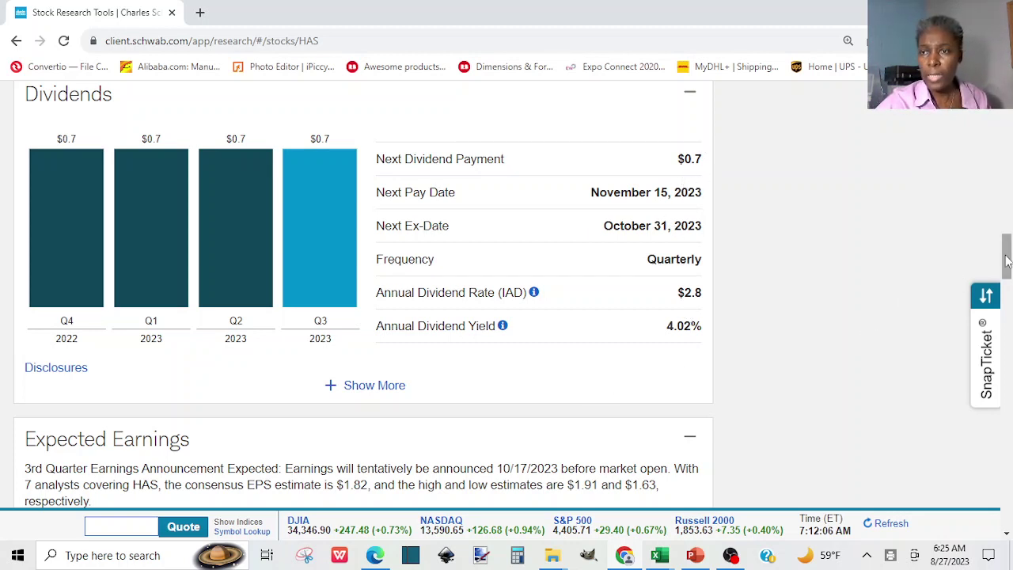
pyautogui.moveTo(1007, 261); pyautogui.dragTo(1009, 146)
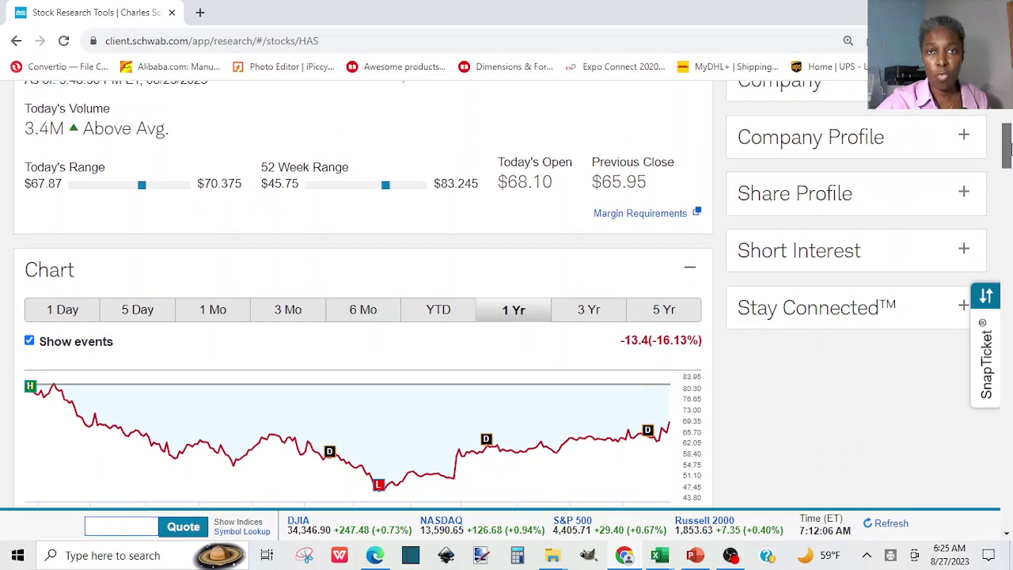
pyautogui.scroll(3, 429, 123)
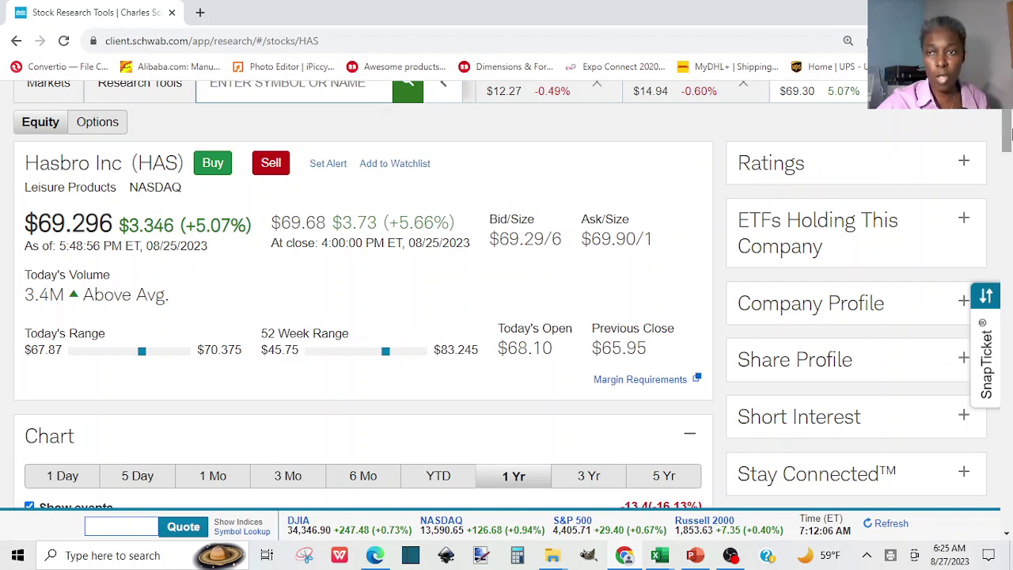
pyautogui.moveTo(1008, 139); pyautogui.dragTo(1007, 163)
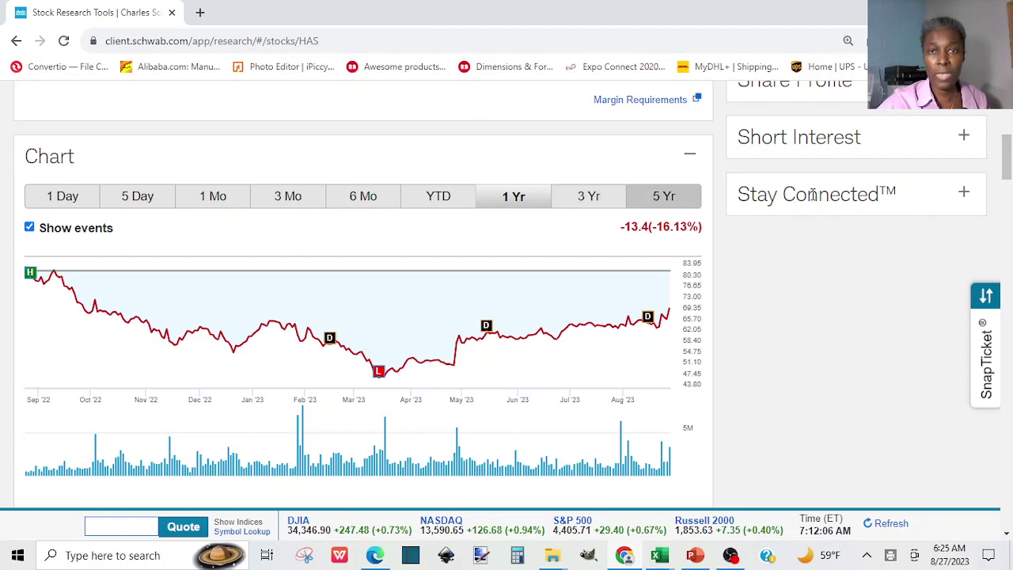
# Expand Hasbro's one-year chart on Schwab into the full chart page and examine its long-term price history since 1980.
pyautogui.moveTo(1008, 159); pyautogui.dragTo(1008, 178)
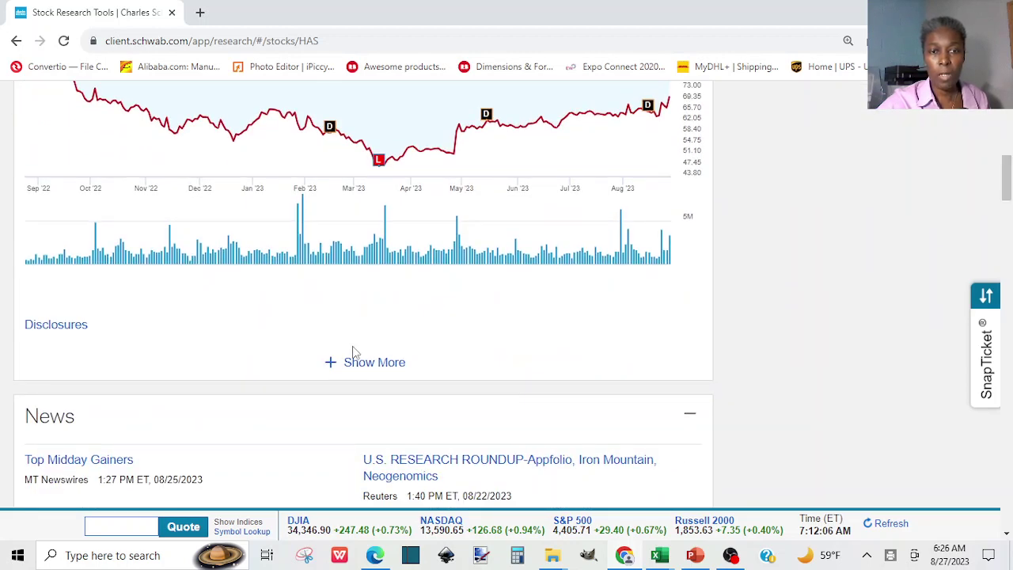
pyautogui.click(363, 368)
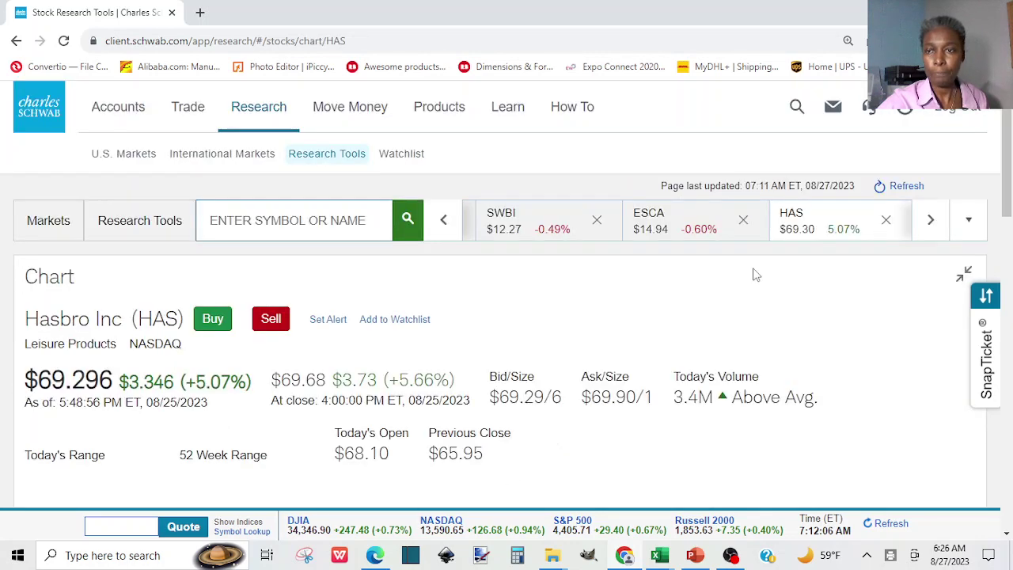
pyautogui.moveTo(1011, 160); pyautogui.dragTo(1011, 215)
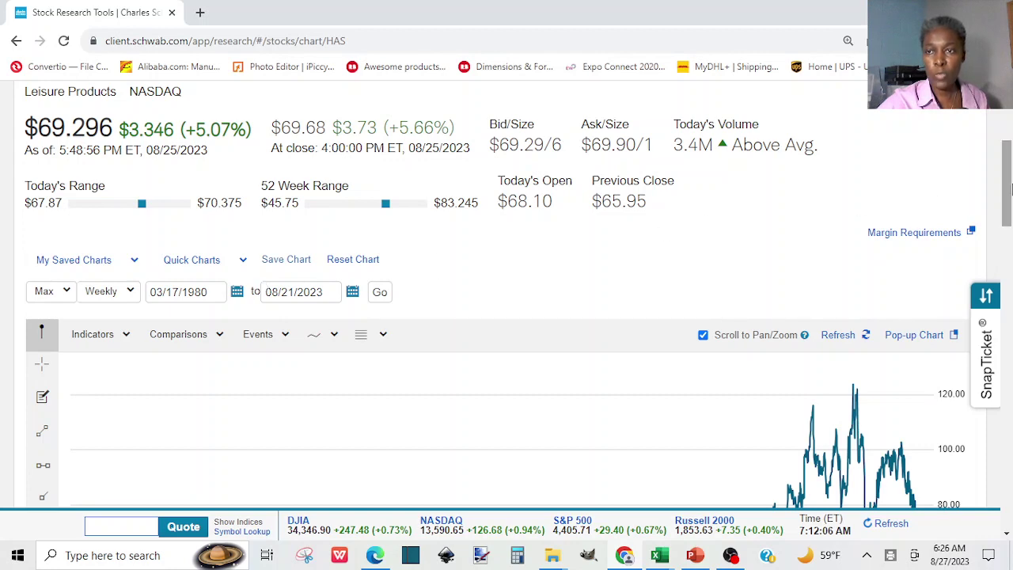
pyautogui.moveTo(1009, 185); pyautogui.dragTo(1010, 244)
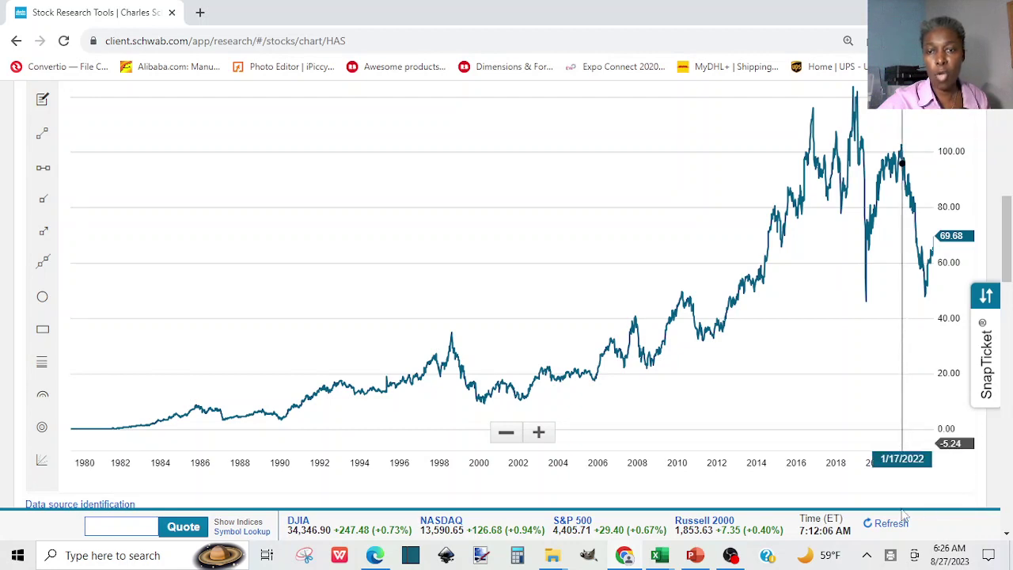
# Switch to the Stocks 2023 workbook in Excel and check Hasbro's founding year in its row on the Stock sheet.
pyautogui.moveTo(663, 558)
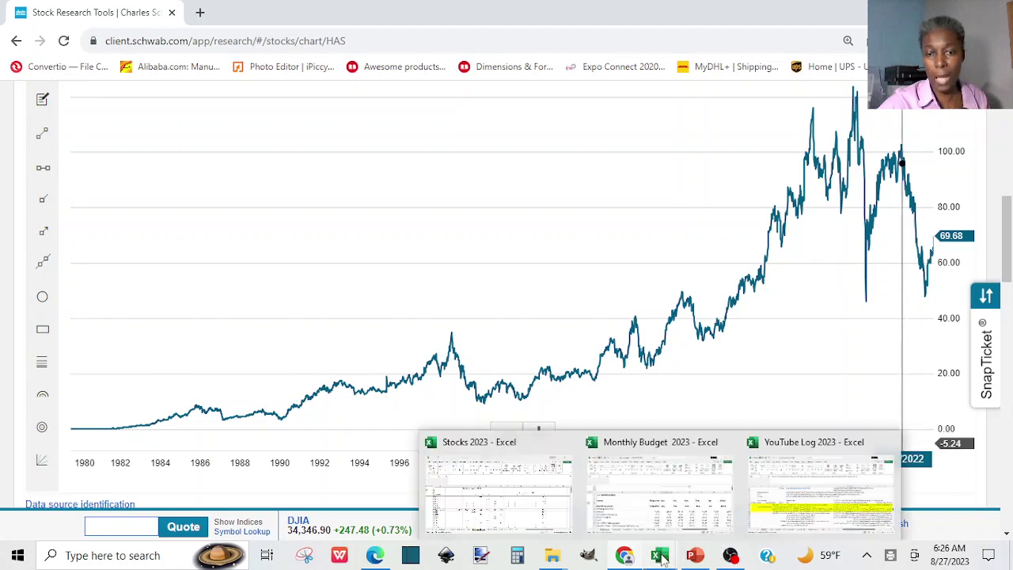
pyautogui.click(506, 513)
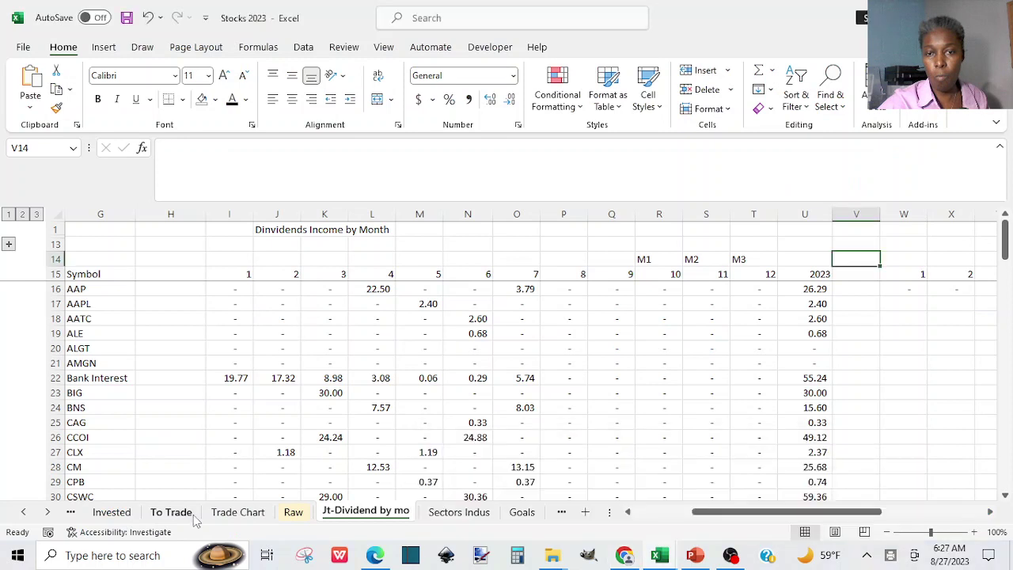
pyautogui.click(23, 512)
pyautogui.keyDown('ctrl'); pyautogui.click(24, 513); pyautogui.keyUp('ctrl')
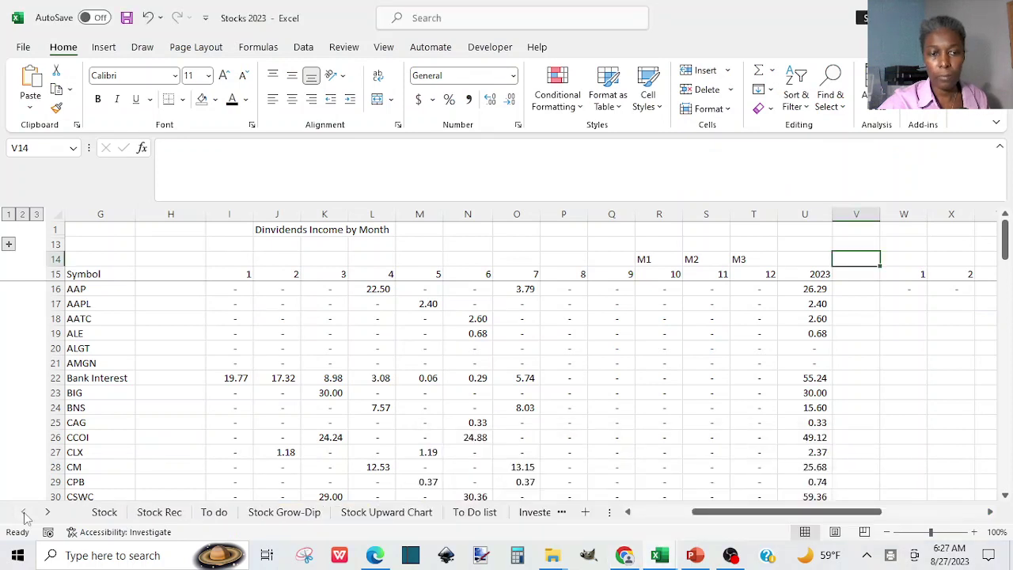
pyautogui.click(104, 513)
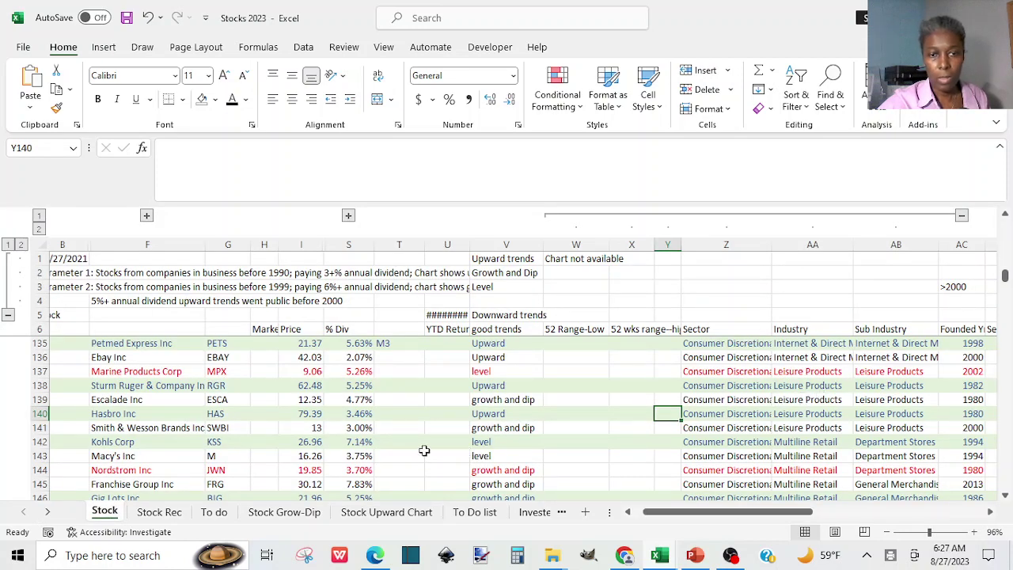
pyautogui.click(40, 413)
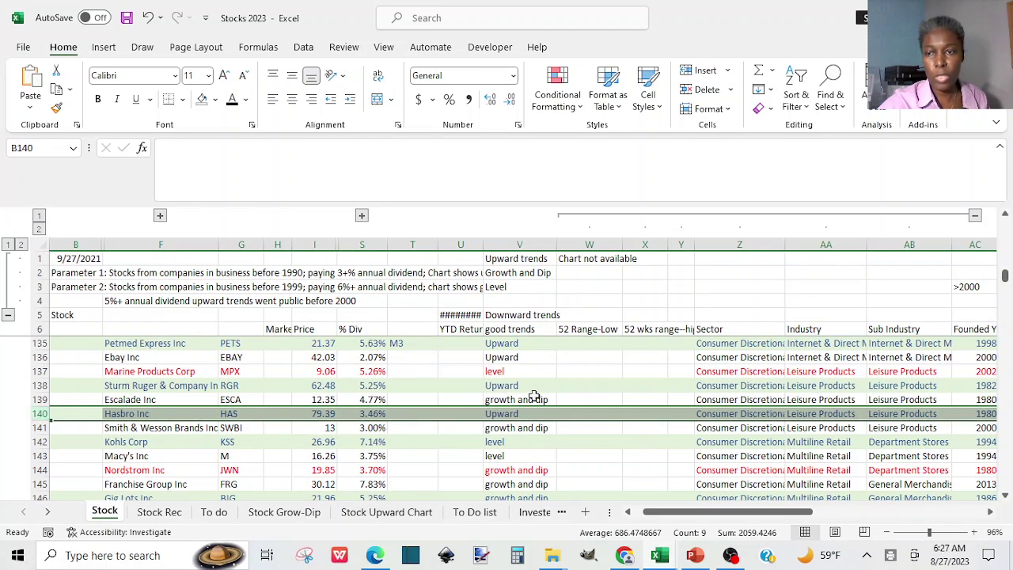
pyautogui.click(978, 414)
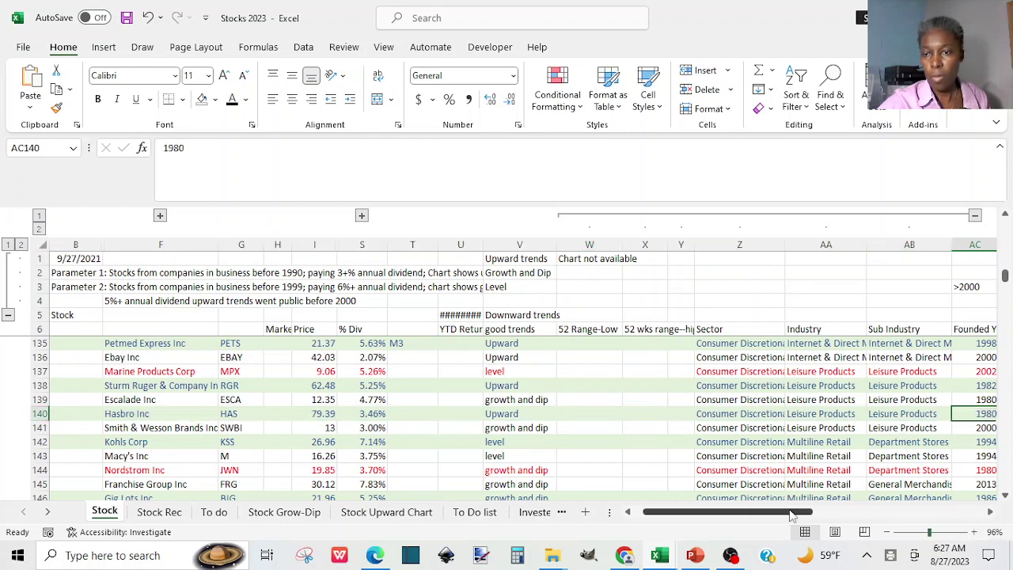
pyautogui.moveTo(789, 515); pyautogui.dragTo(804, 514)
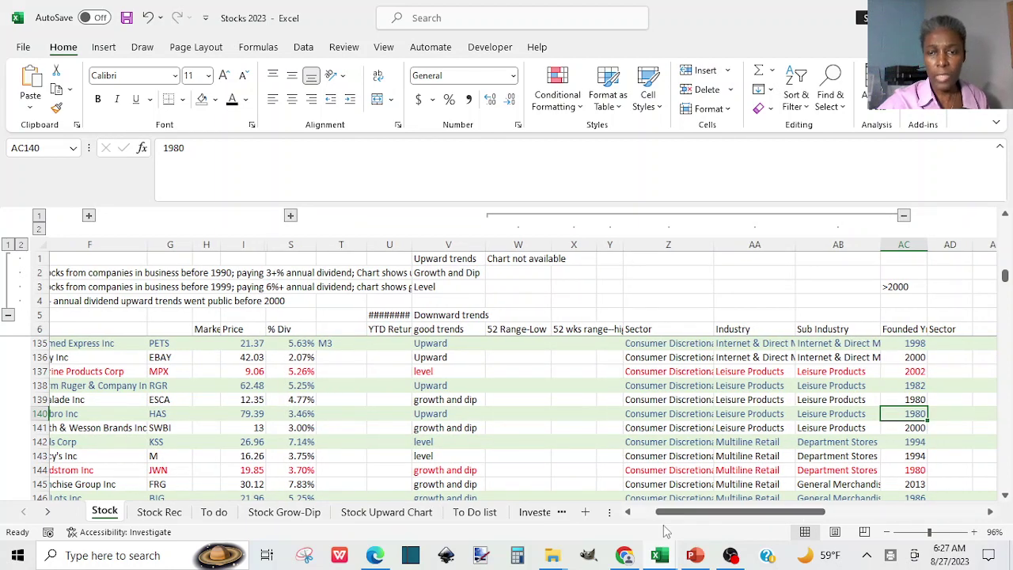
# Review Hasbro's long-term price chart on Schwab in Chrome again and return to the Stocks 2023 workbook in Excel.
pyautogui.click(625, 555)
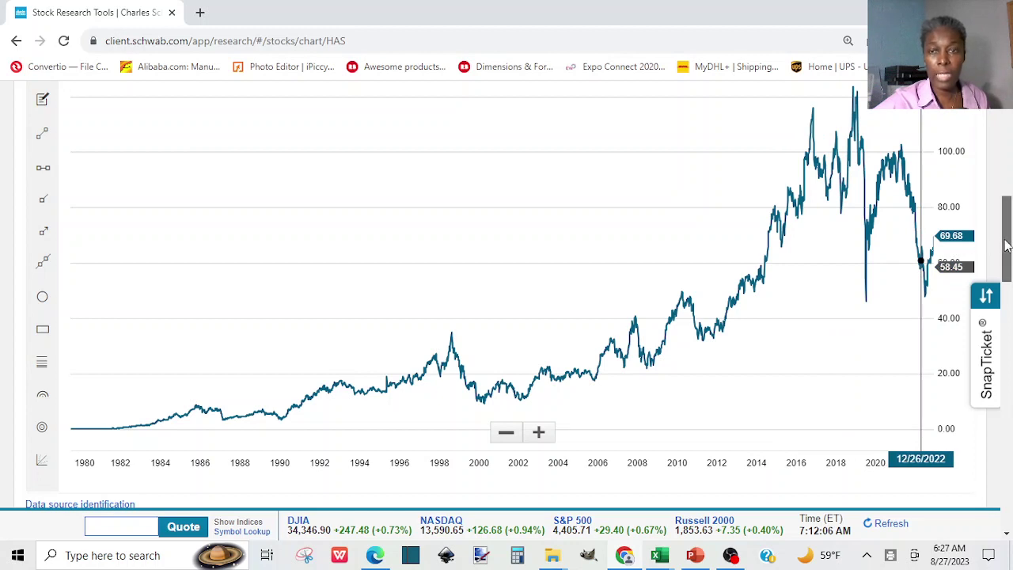
pyautogui.scroll(1, 1006, 245)
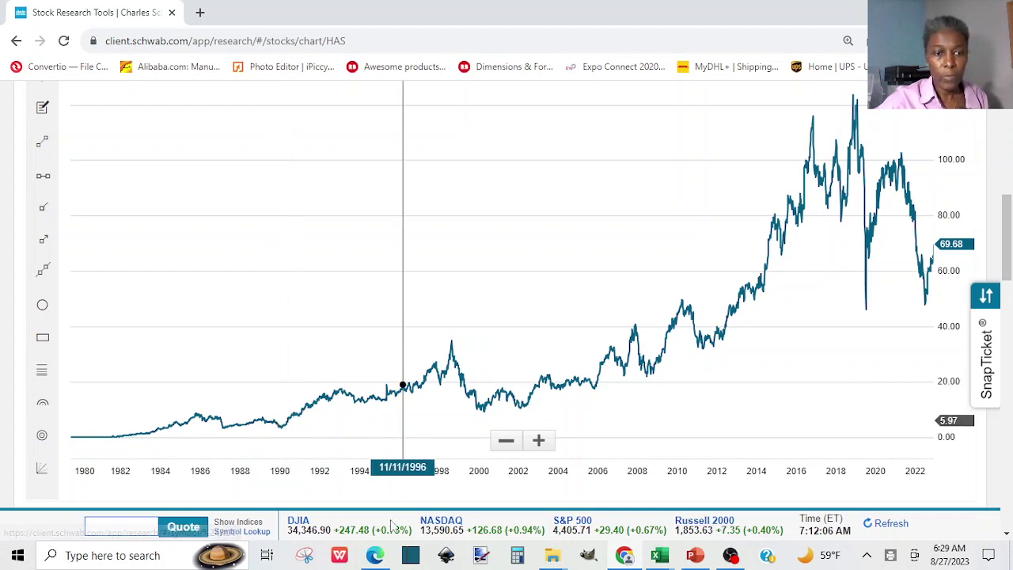
pyautogui.moveTo(659, 557)
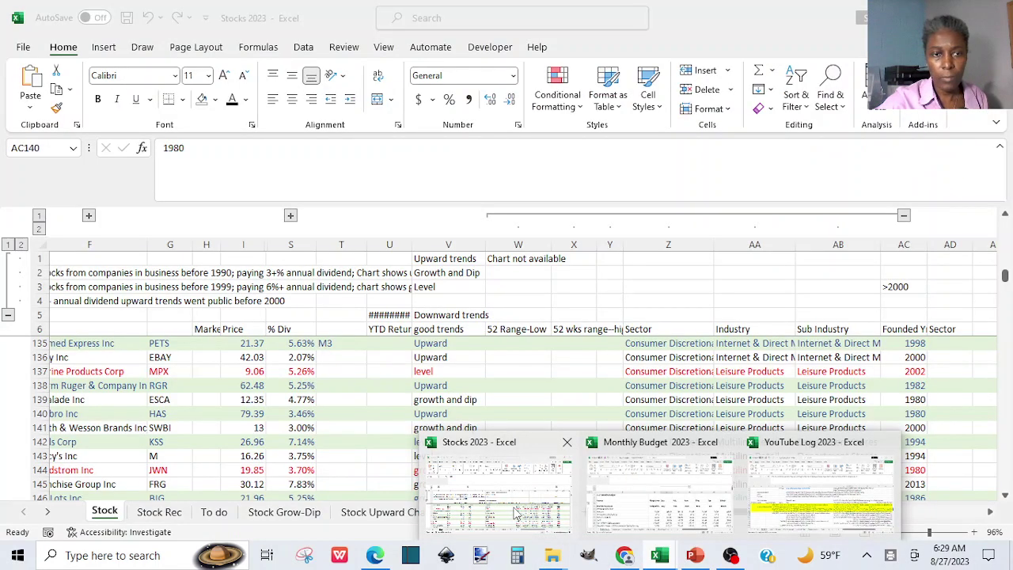
pyautogui.click(516, 513)
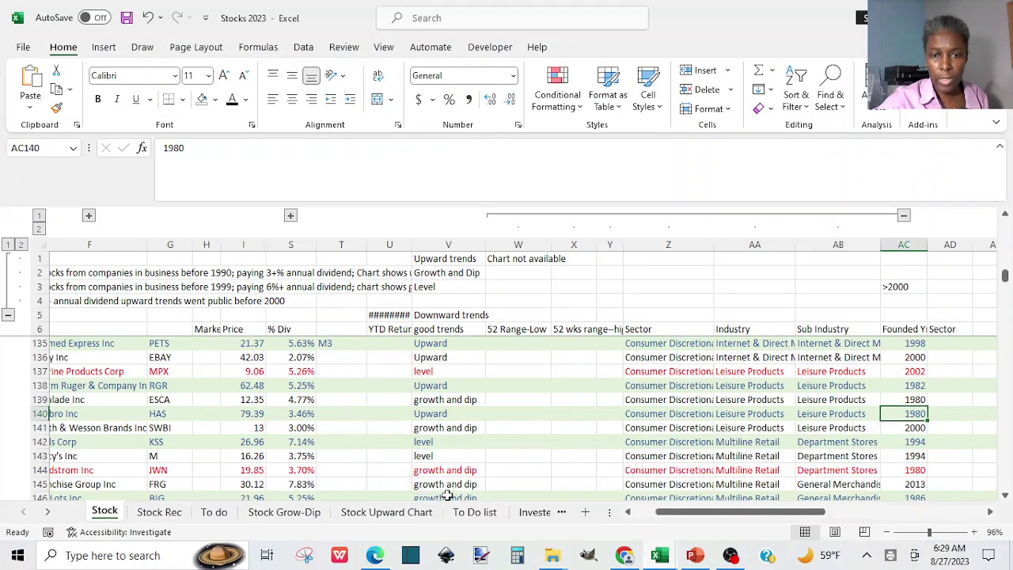
# Read the stock selection criteria in cells B2, B3 and F4 at the head of the Stock sheet.
pyautogui.click(630, 512)
pyautogui.click(630, 512)
pyautogui.click(629, 512)
pyautogui.click(629, 513)
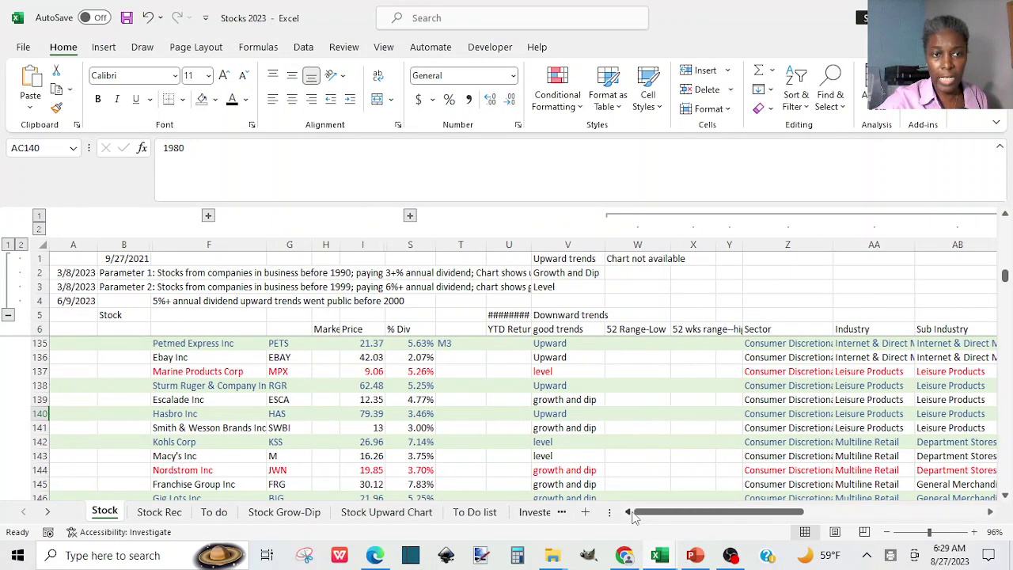
pyautogui.click(111, 275)
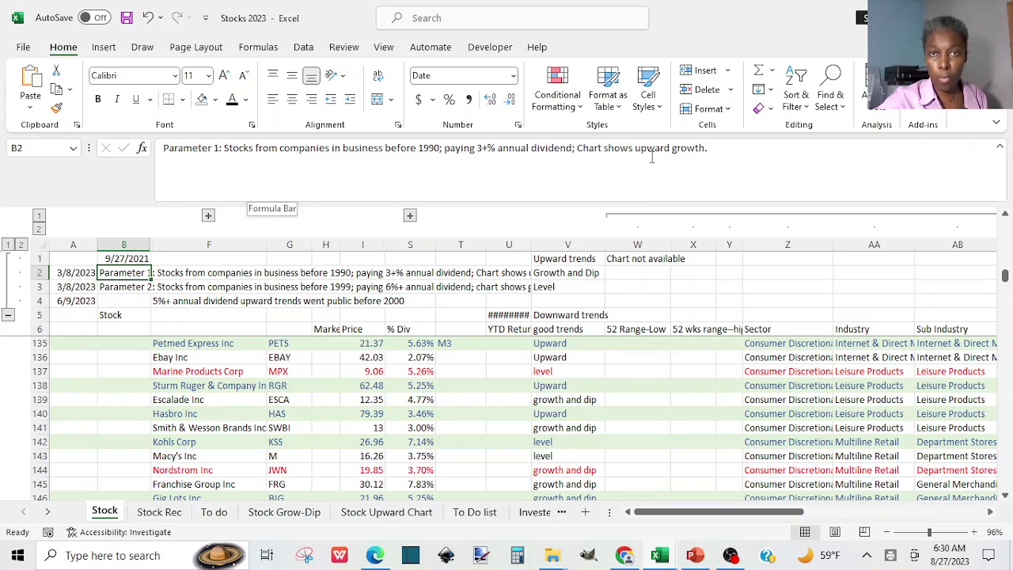
pyautogui.click(114, 290)
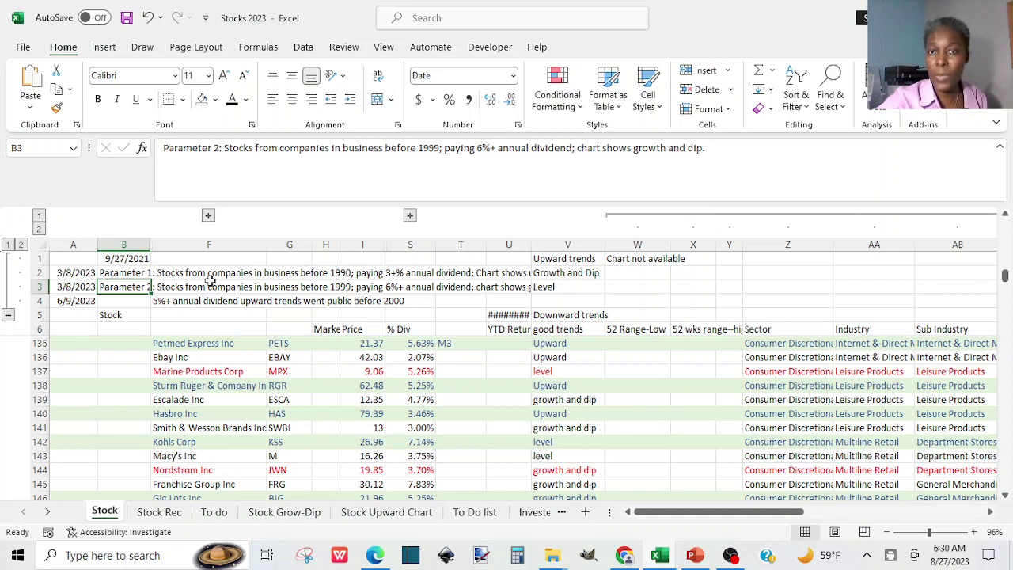
pyautogui.click(130, 300)
pyautogui.click(164, 299)
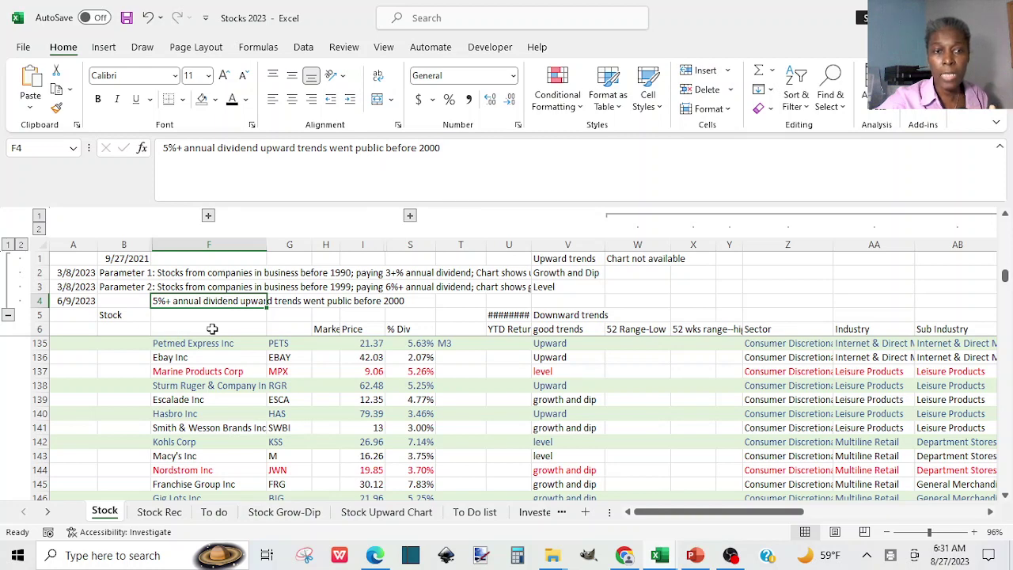
pyautogui.click(147, 287)
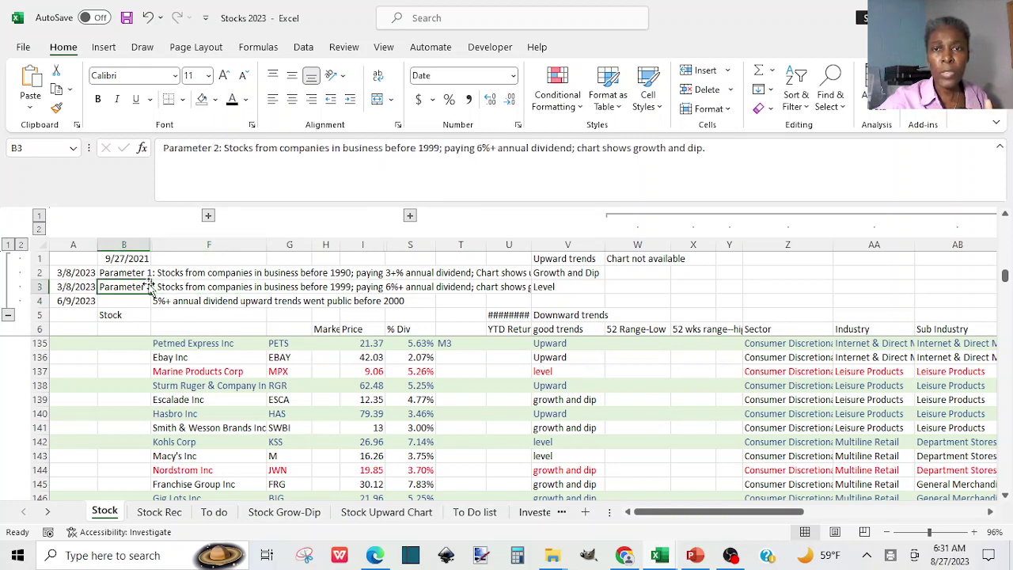
pyautogui.click(143, 273)
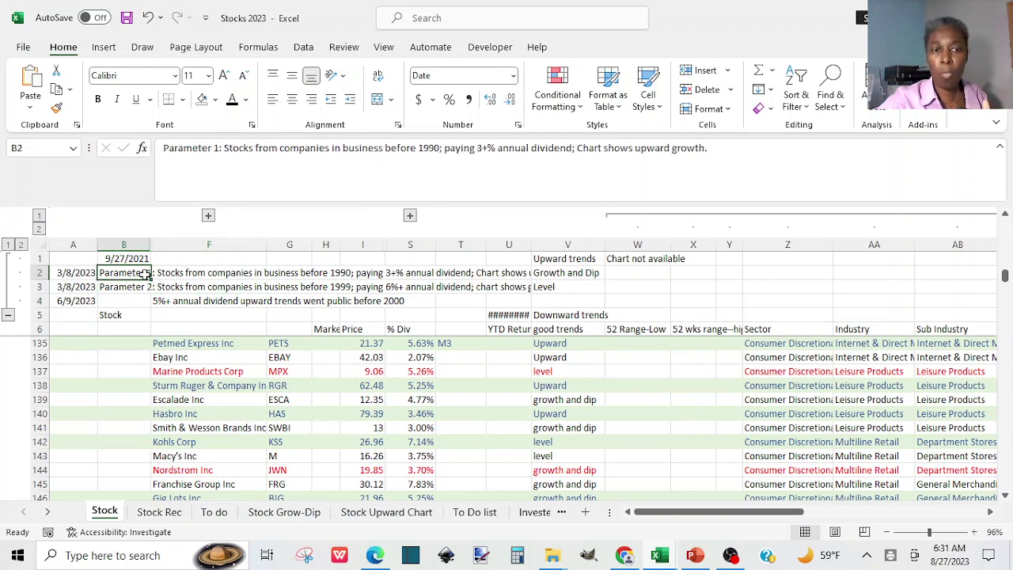
pyautogui.click(135, 301)
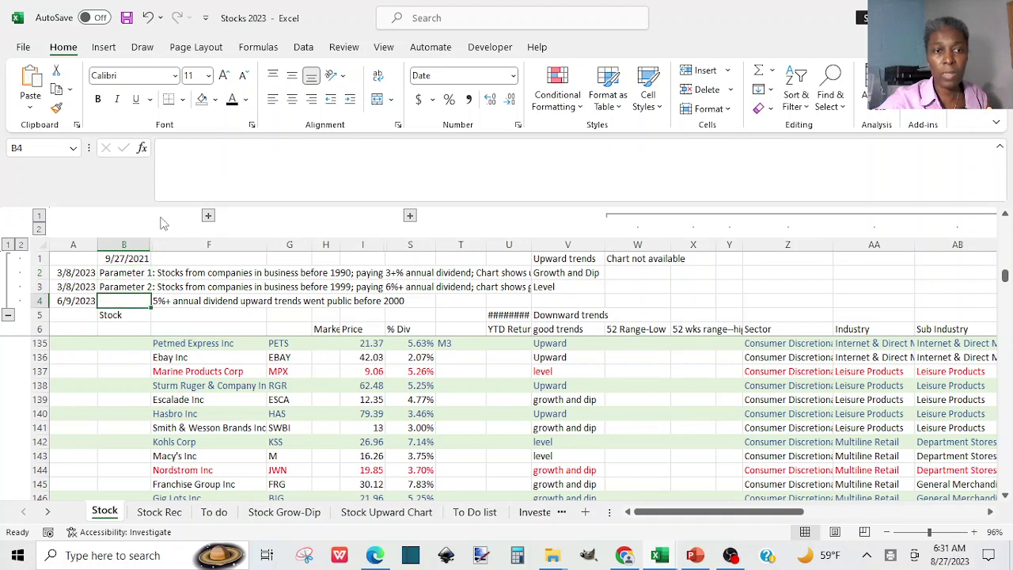
# Copy the Parameter 1 criteria text from cell B2 into B4, beside the 5%+ annual dividend criterion.
pyautogui.click(142, 273)
pyautogui.hotkey('ctrl', 'c')
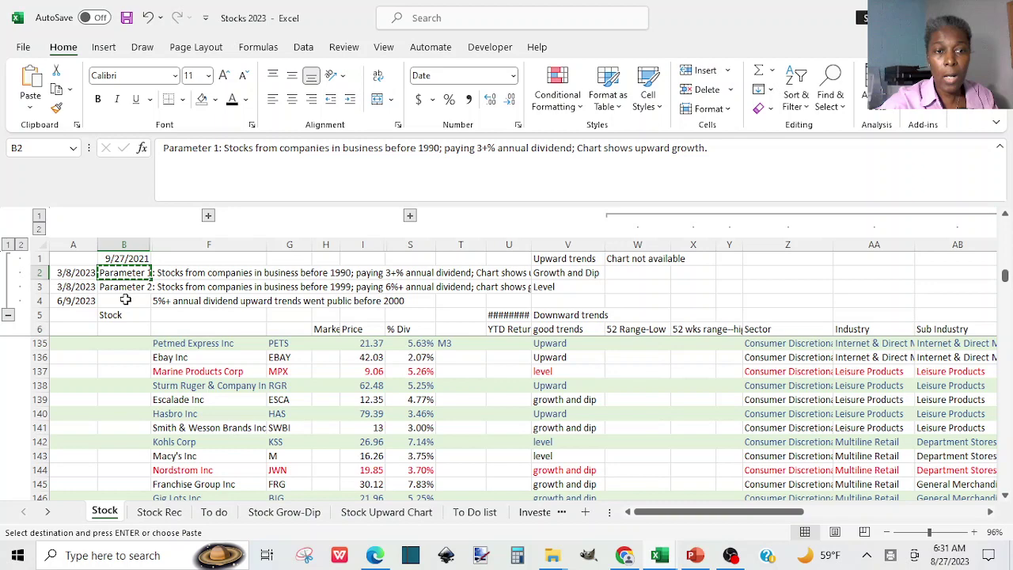
pyautogui.click(125, 301)
pyautogui.hotkey('ctrl', 'v')
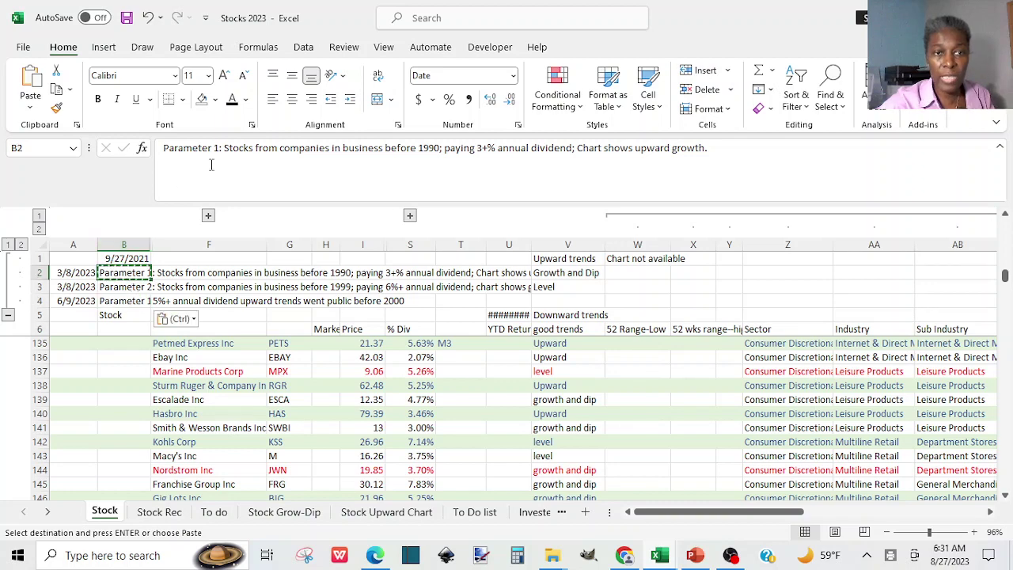
# Renumber the criteria in cell B2 as Parameter 2 and in cell B3 as Parameter 3.
pyautogui.click(219, 148)
pyautogui.press('BackSpace')
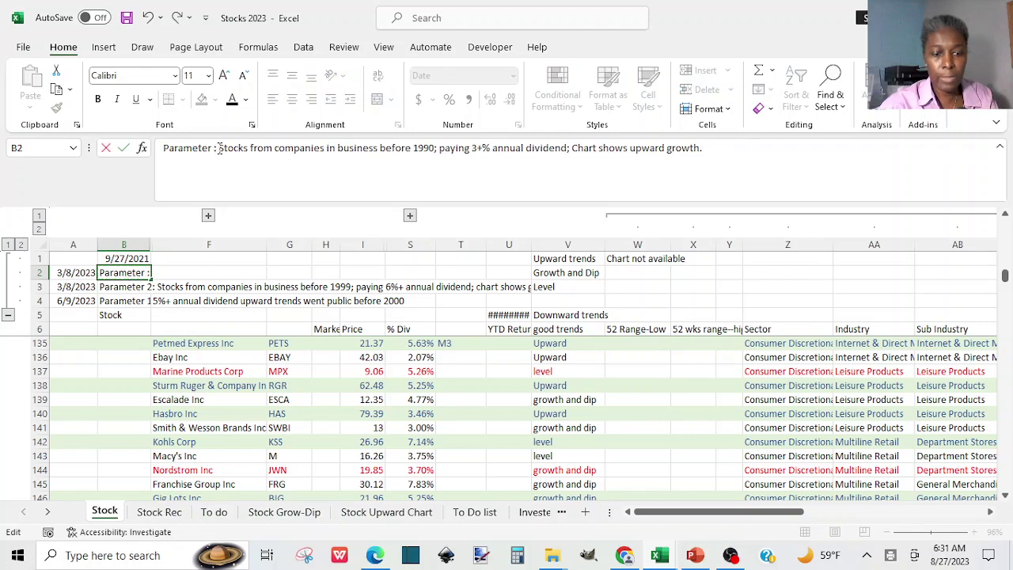
pyautogui.write('2')
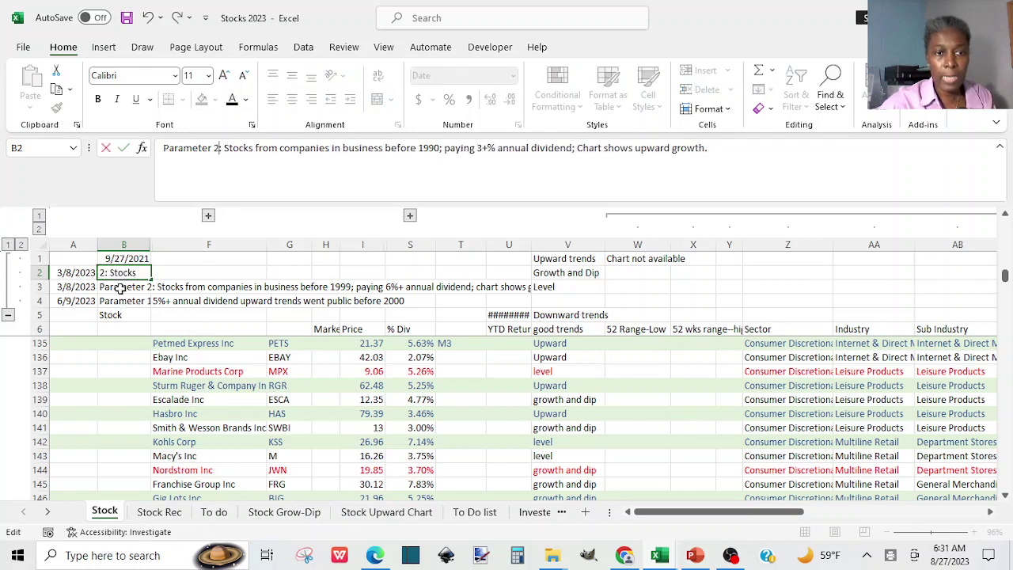
pyautogui.click(120, 288)
pyautogui.click(219, 150)
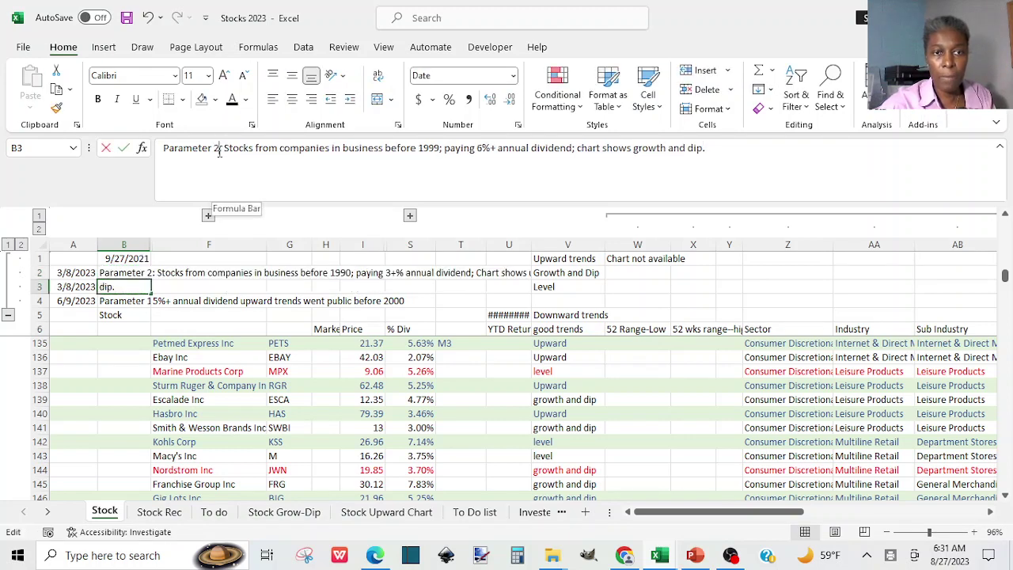
pyautogui.press('BackSpace')
pyautogui.write('3')
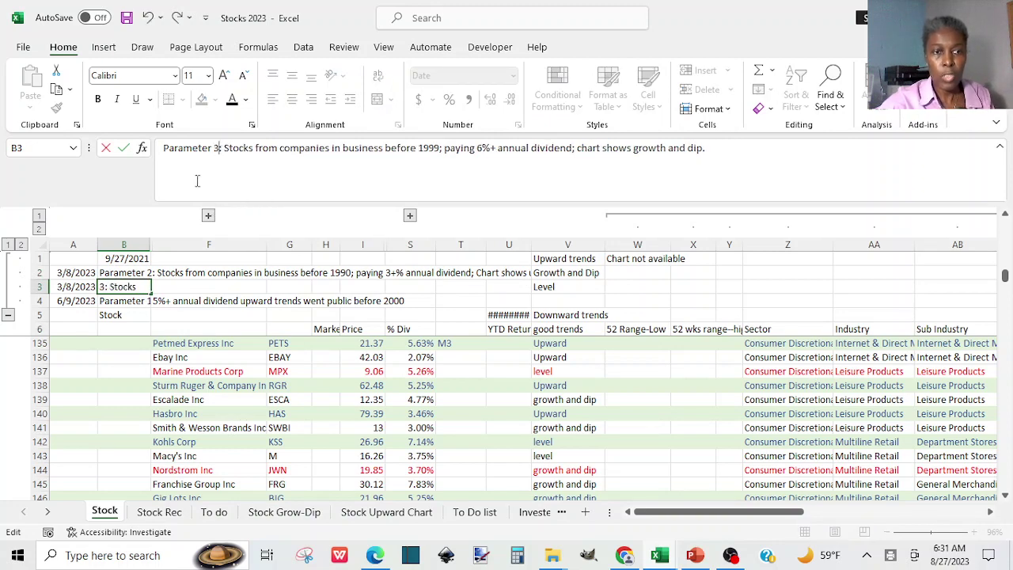
pyautogui.click(110, 307)
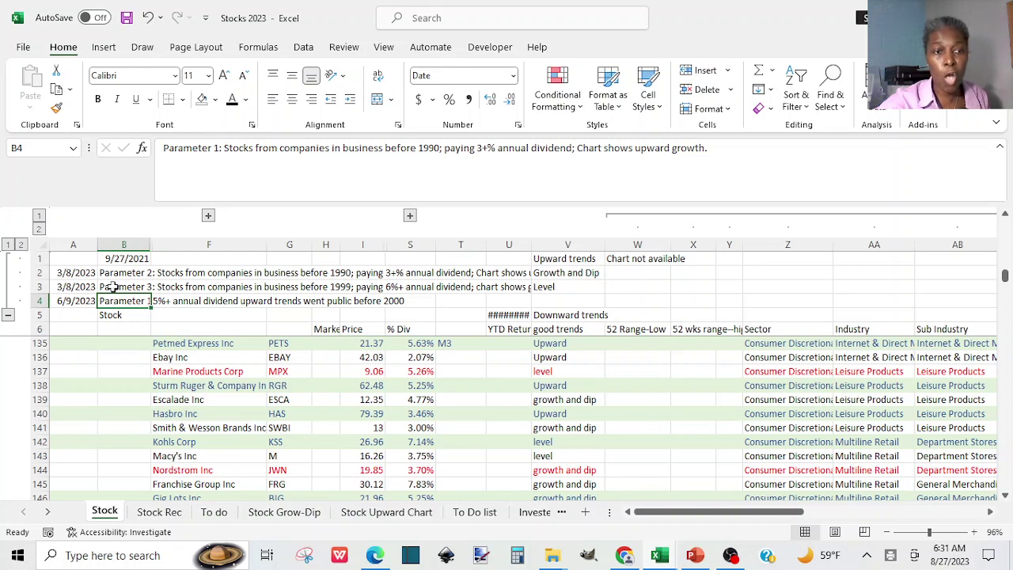
# Review the Parameter 2 and Parameter 3 criteria in full and check Ebay's dividend percentage on the Stock sheet.
pyautogui.click(112, 274)
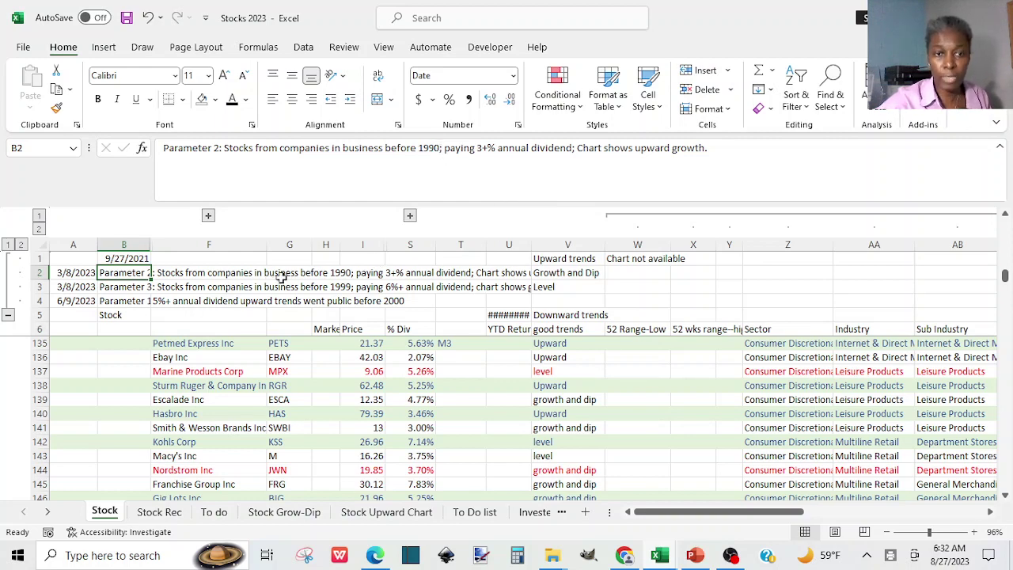
pyautogui.click(132, 286)
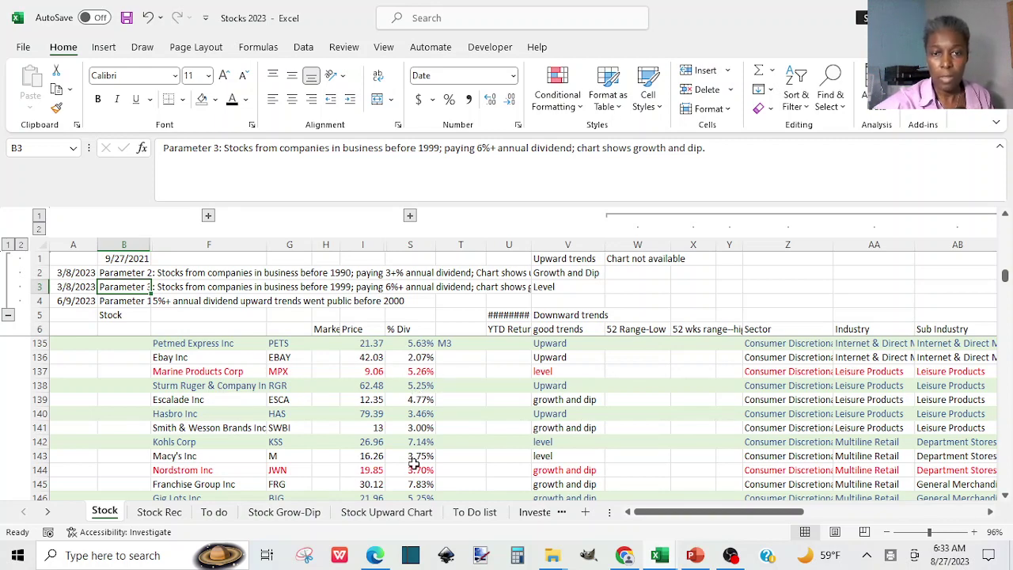
pyautogui.click(428, 357)
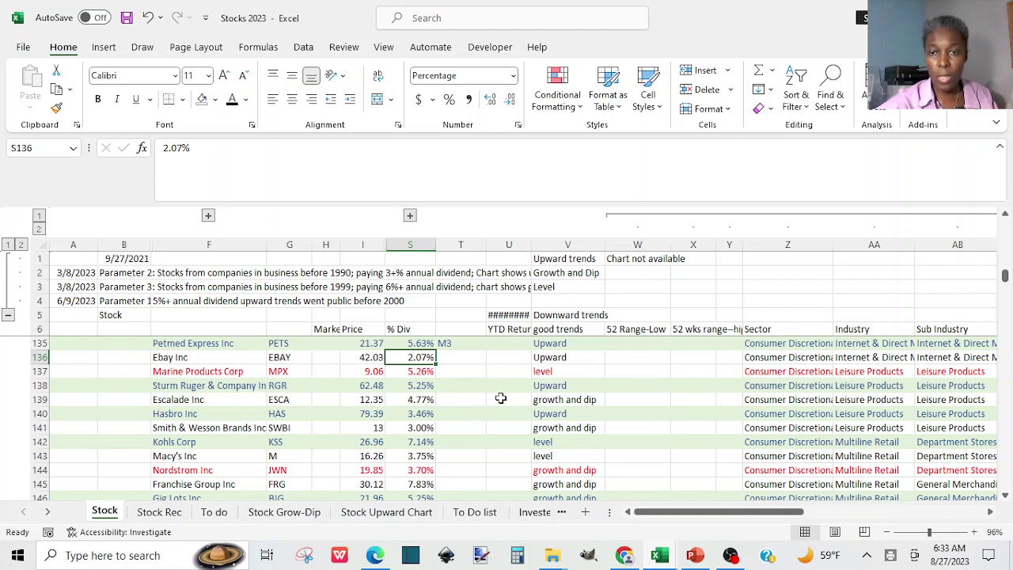
# Open the Stock Grow-Dip sheet.
pyautogui.click(284, 512)
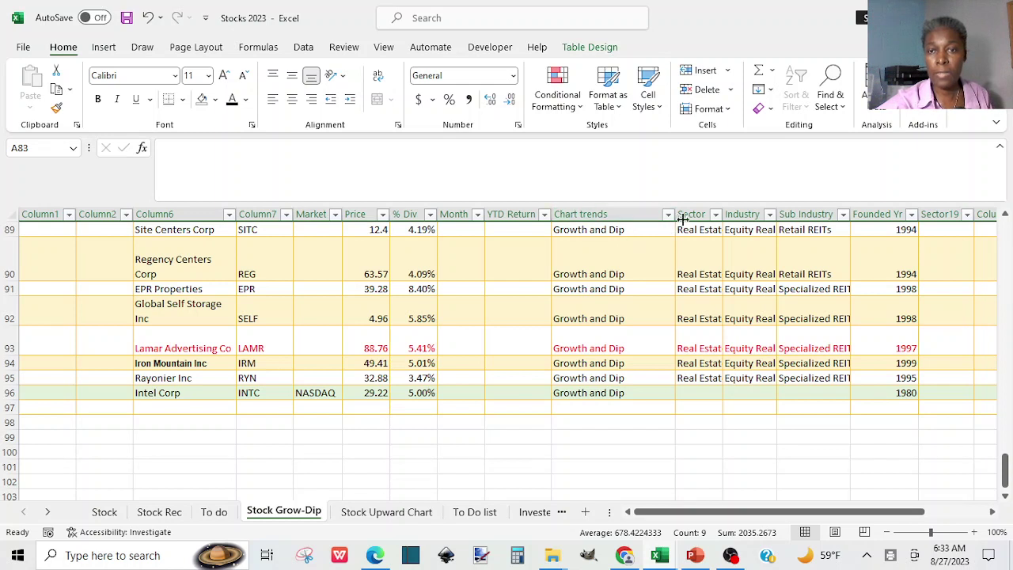
# Clear all values in the % Div column filter and include the dividend values from 5.00% to 5.22%.
pyautogui.click(429, 215)
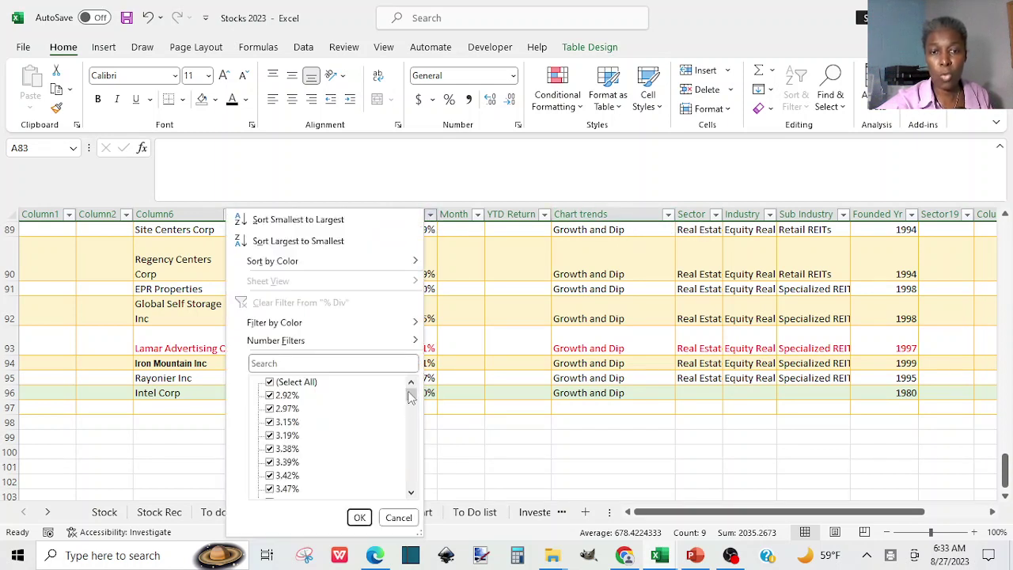
pyautogui.moveTo(410, 398)
pyautogui.mouseDown()
pyautogui.moveTo(411, 464)
pyautogui.moveTo(405, 387)
pyautogui.mouseUp()
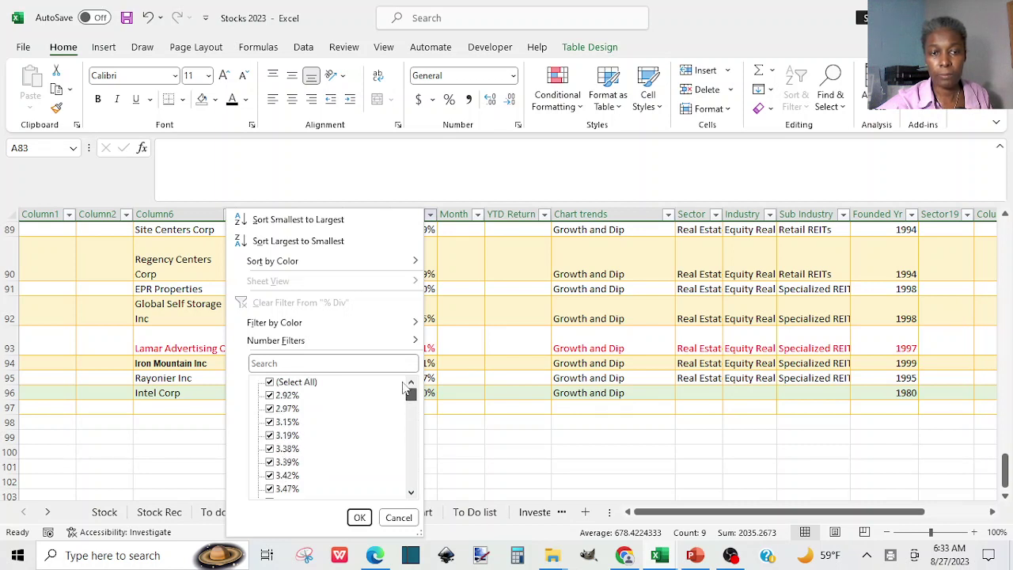
pyautogui.click(270, 383)
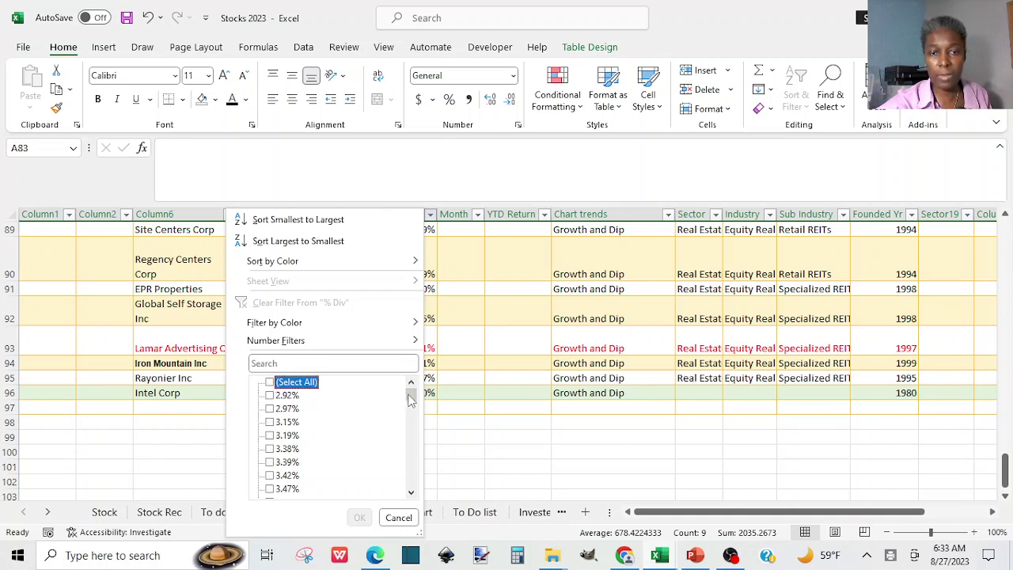
pyautogui.moveTo(411, 400); pyautogui.dragTo(411, 434)
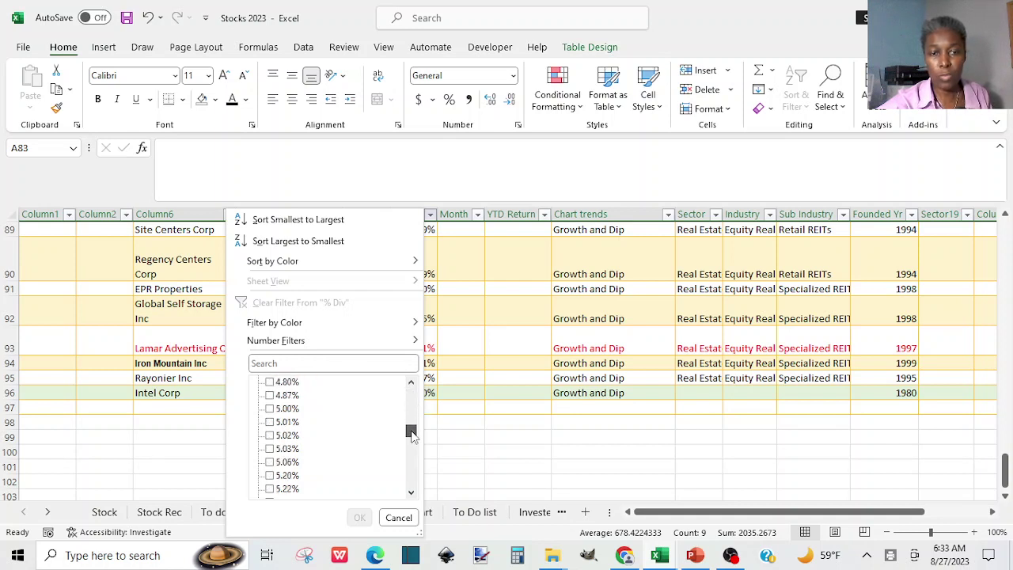
pyautogui.click(269, 408)
pyautogui.click(269, 422)
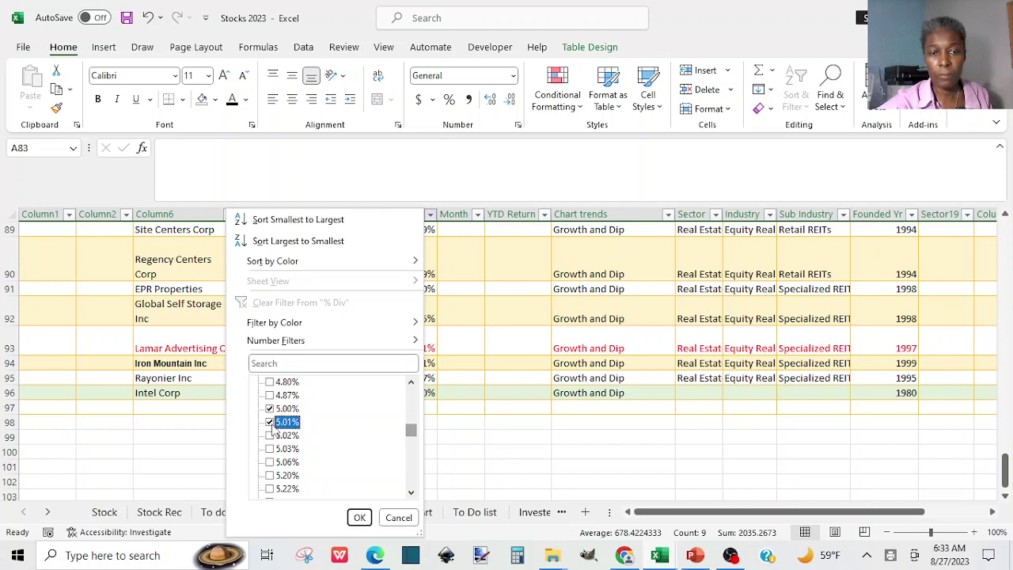
pyautogui.click(270, 436)
pyautogui.click(270, 449)
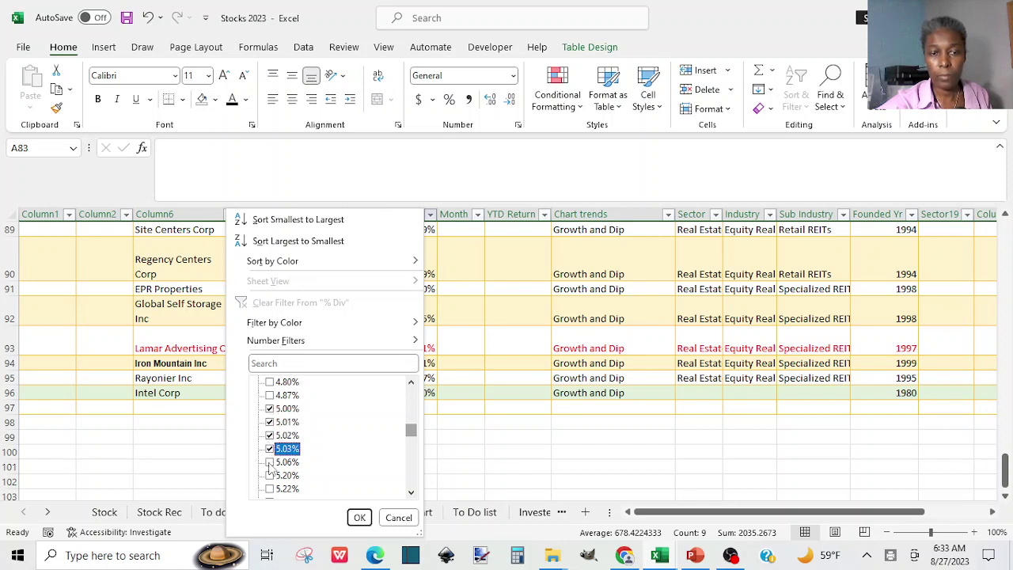
pyautogui.click(270, 462)
pyautogui.click(270, 475)
pyautogui.click(270, 488)
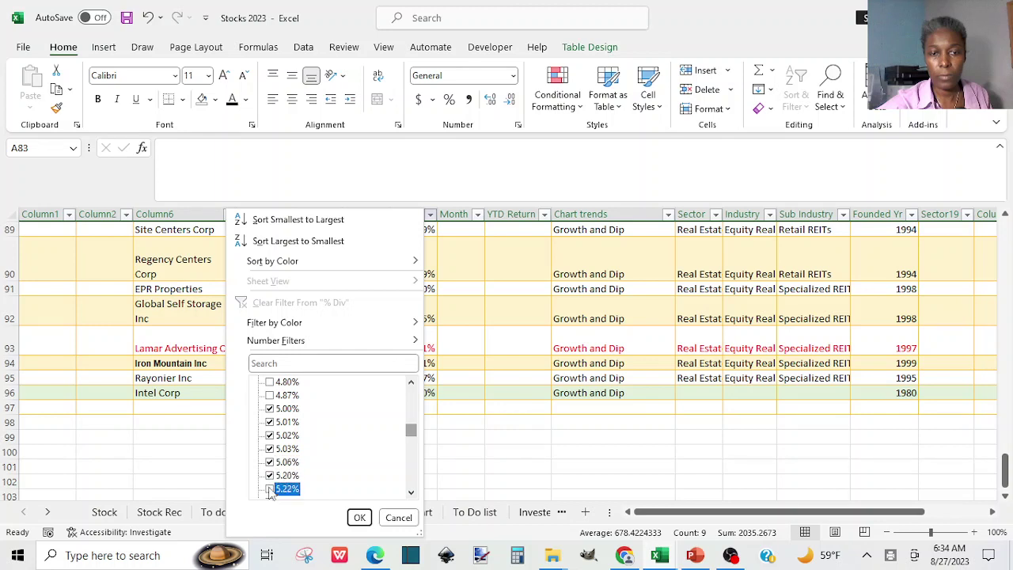
# Add 5.23%, 5.25%, 5.31% and 5.32% to the values included in the % Div filter.
pyautogui.click(410, 445)
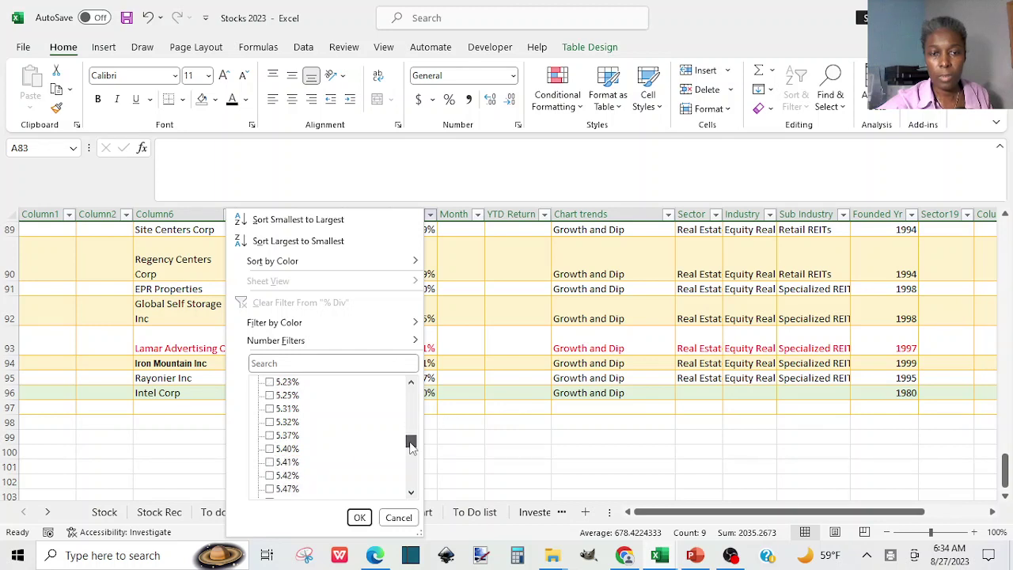
pyautogui.moveTo(411, 446)
pyautogui.mouseDown()
pyautogui.moveTo(408, 390)
pyautogui.moveTo(410, 443)
pyautogui.mouseUp()
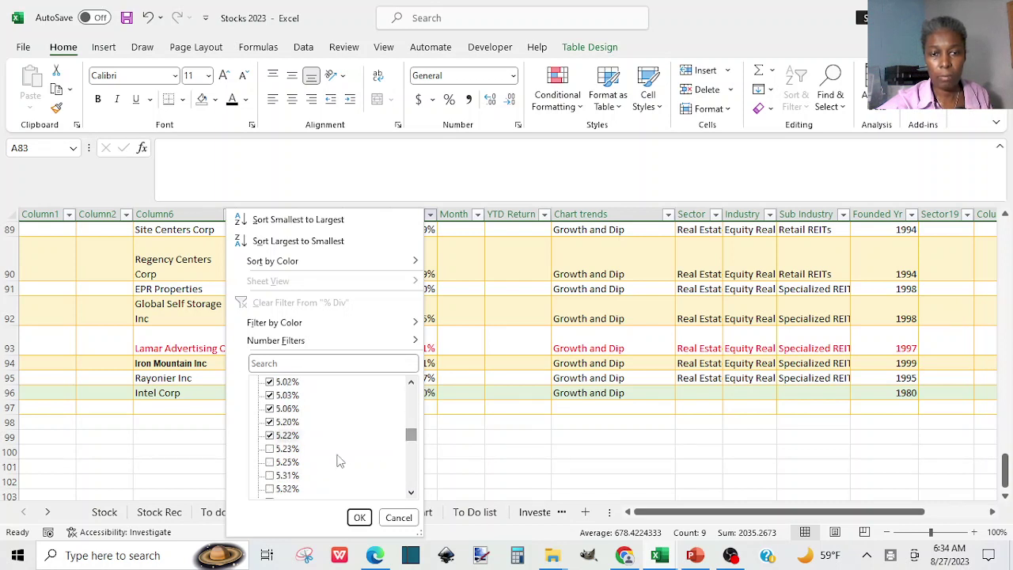
pyautogui.click(269, 449)
pyautogui.click(270, 462)
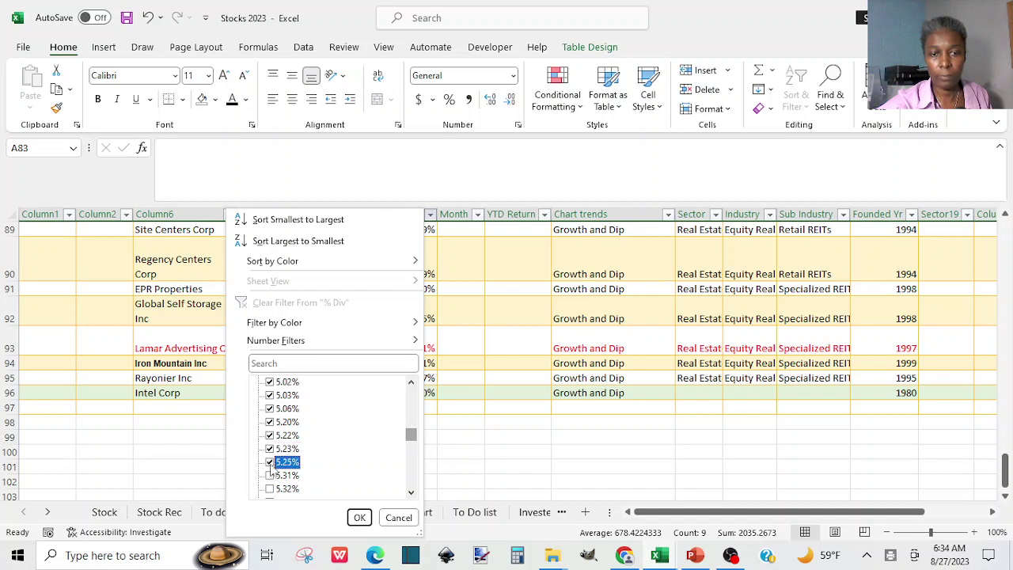
pyautogui.click(269, 476)
pyautogui.click(269, 489)
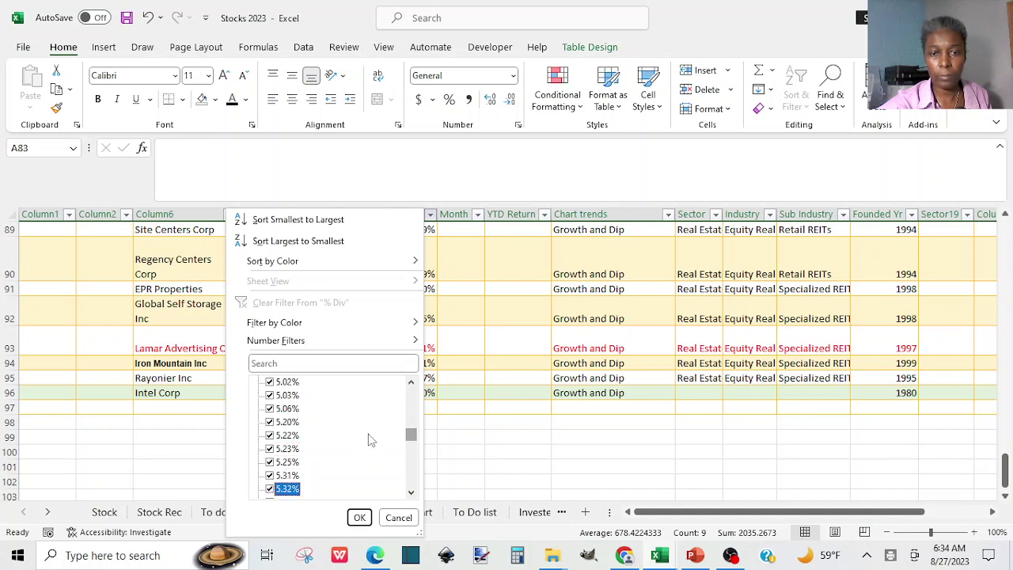
# Also include 18.06%, 16.60%, 15.40% and 12.80% in the % Div filter and apply it.
pyautogui.moveTo(412, 436); pyautogui.dragTo(411, 484)
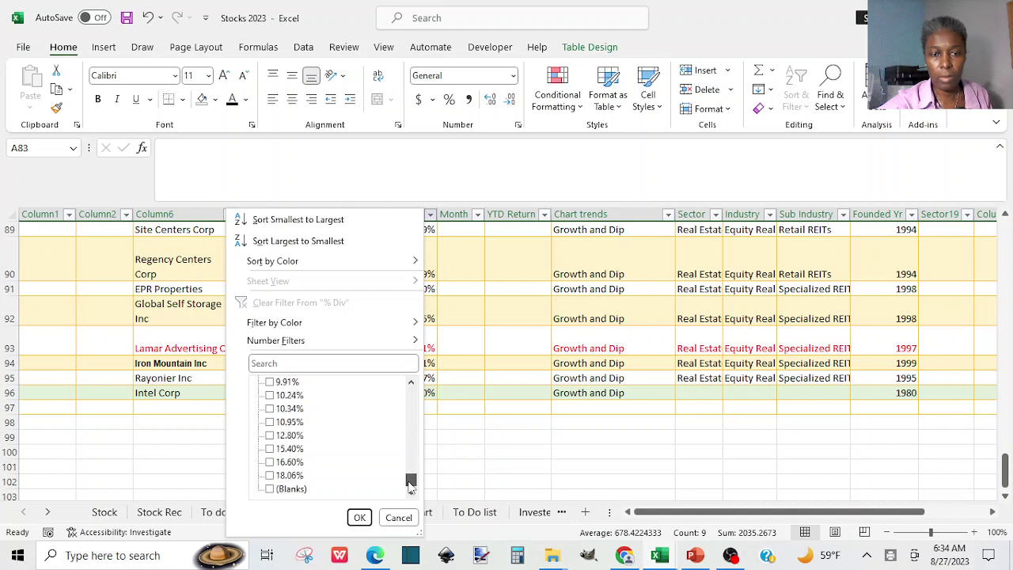
pyautogui.click(270, 475)
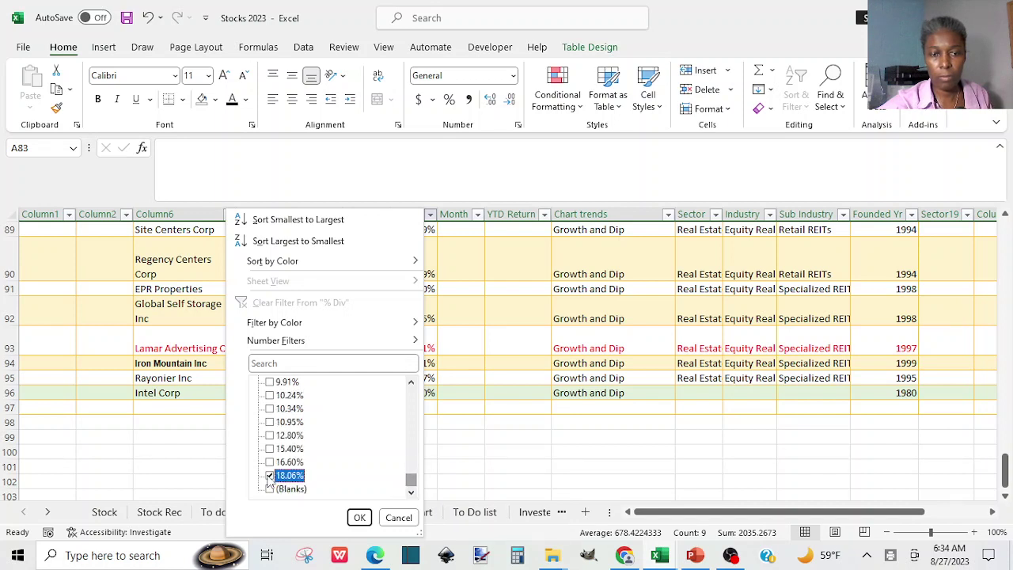
pyautogui.click(269, 463)
pyautogui.click(270, 448)
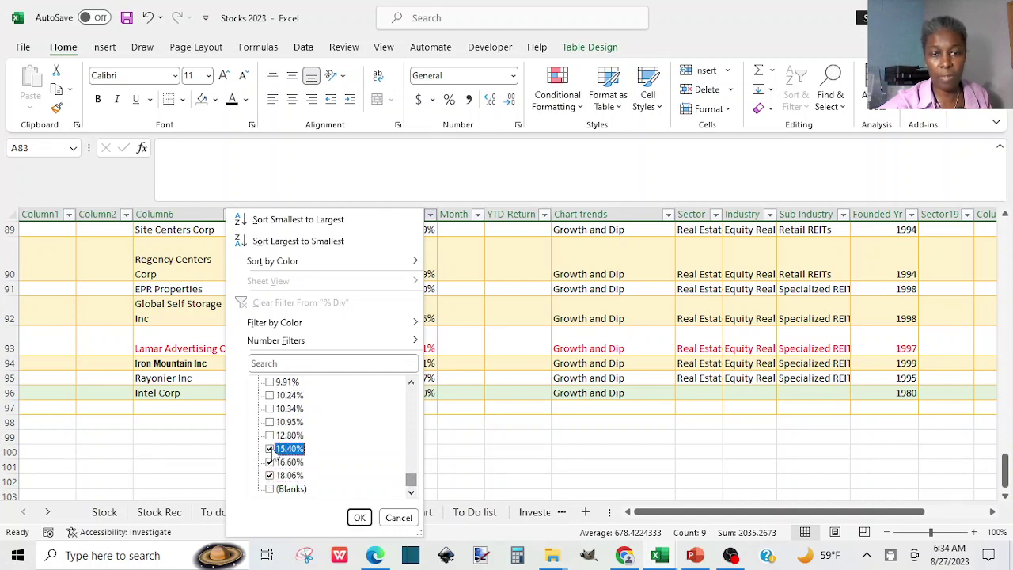
pyautogui.click(270, 435)
pyautogui.click(358, 517)
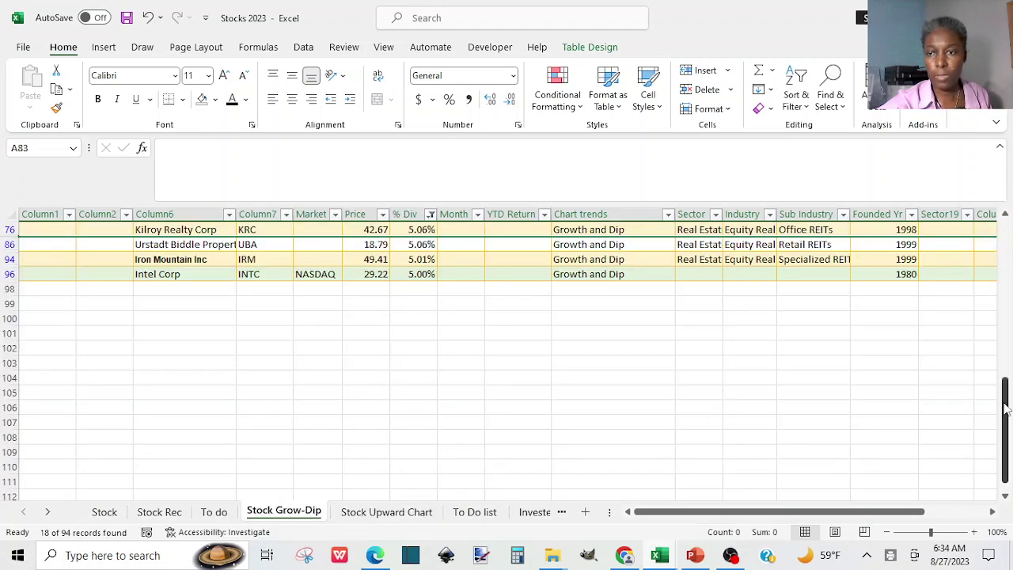
# Review the filtered growth-and-dip stocks and reselect all values in the % Div filter.
pyautogui.moveTo(1007, 408); pyautogui.dragTo(955, 271)
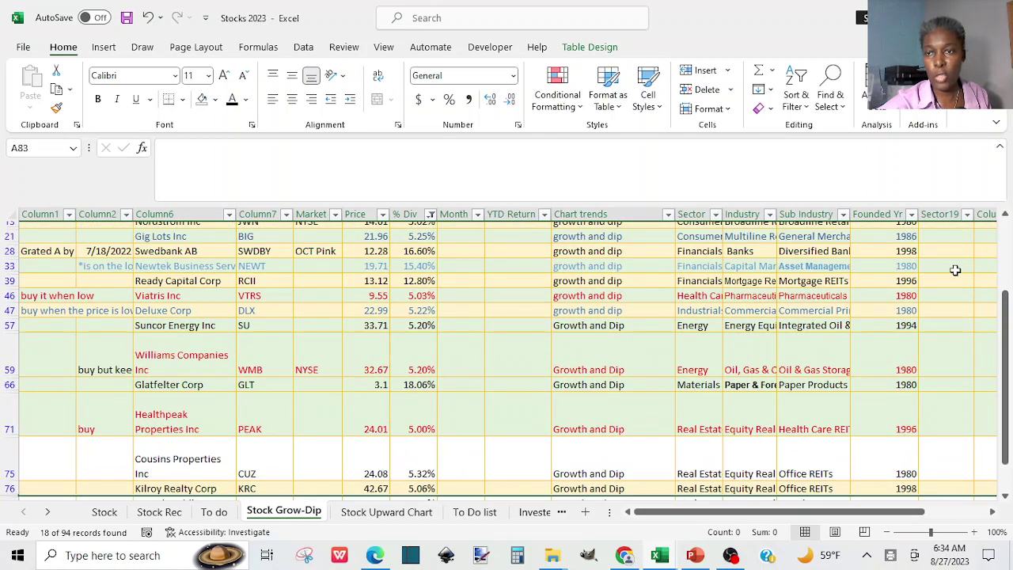
pyautogui.click(430, 214)
pyautogui.click(283, 358)
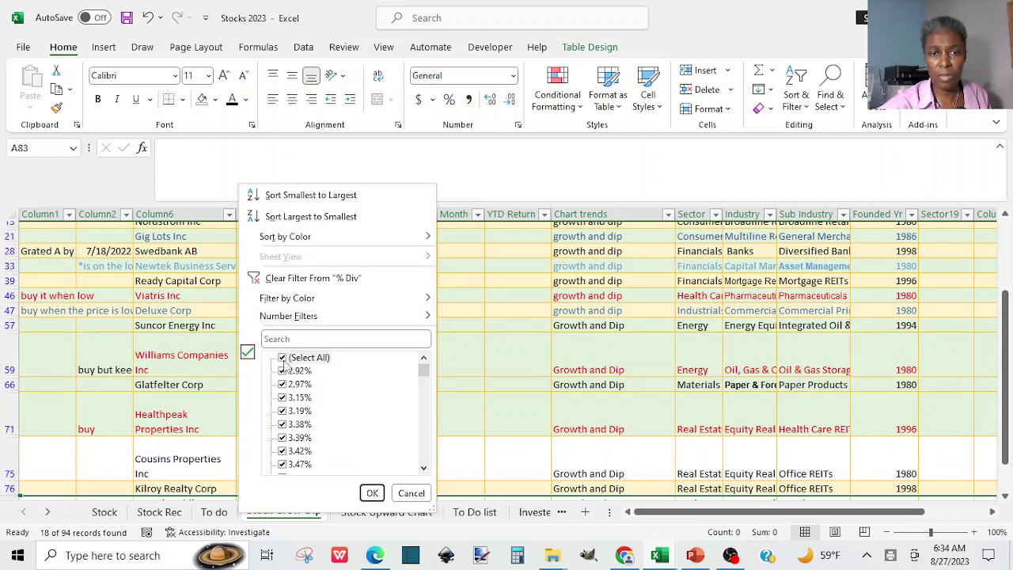
pyautogui.click(371, 492)
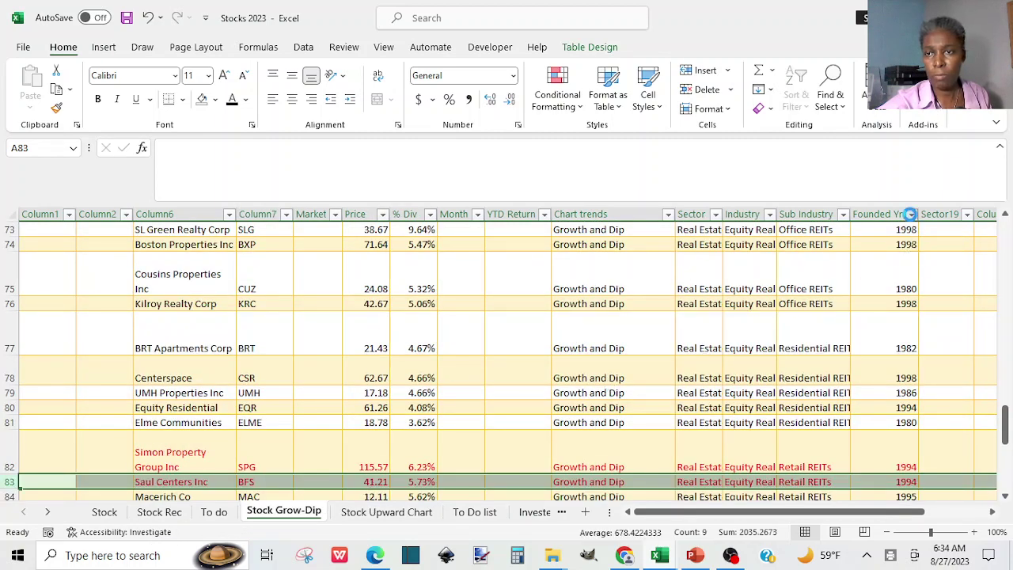
# Examine the full list of years offered by the Founded Yr column filter without changing it.
pyautogui.click(911, 214)
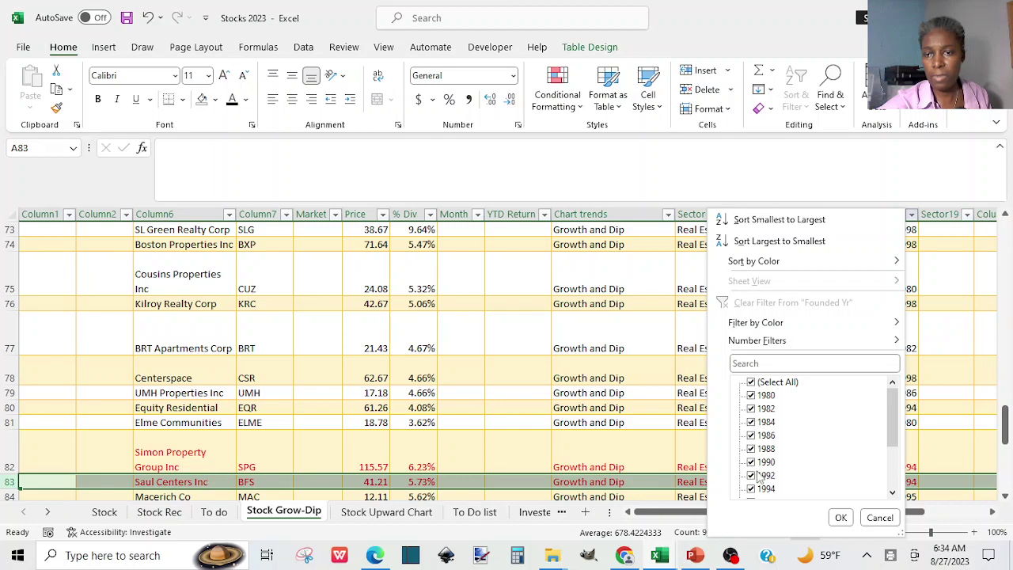
pyautogui.click(891, 492)
pyautogui.click(891, 492)
pyautogui.click(892, 492)
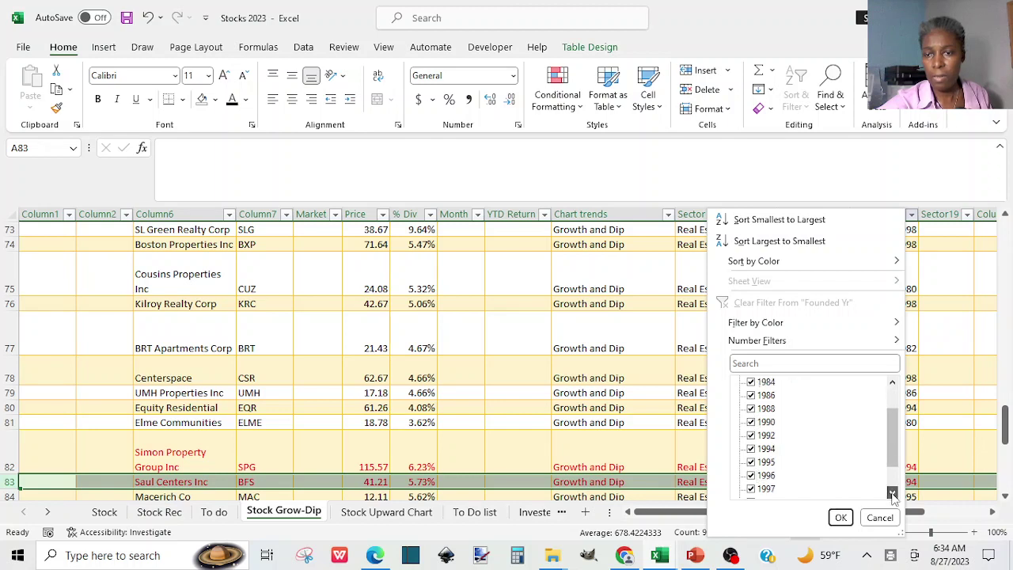
pyautogui.click(892, 492)
pyautogui.click(891, 493)
pyautogui.click(891, 492)
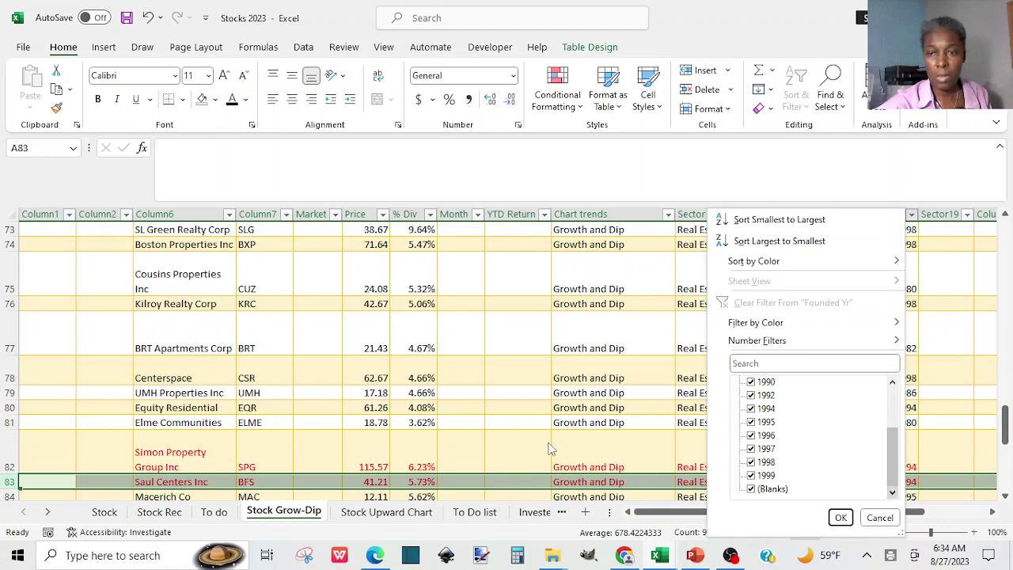
pyautogui.click(562, 423)
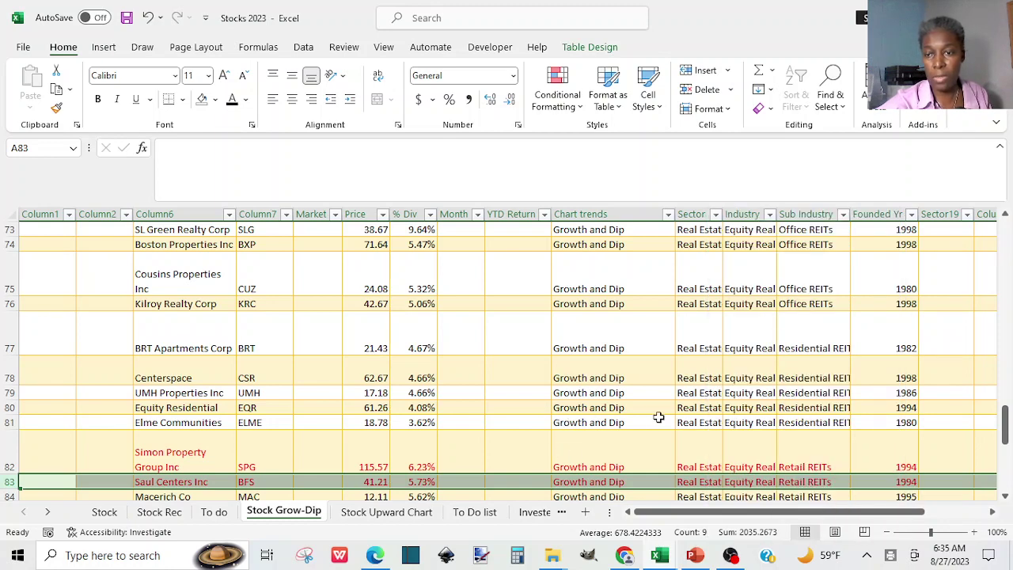
# Filter the % Div column to only the 12.80%, 15.40%, 16.60% and 18.06% dividend values.
pyautogui.click(430, 216)
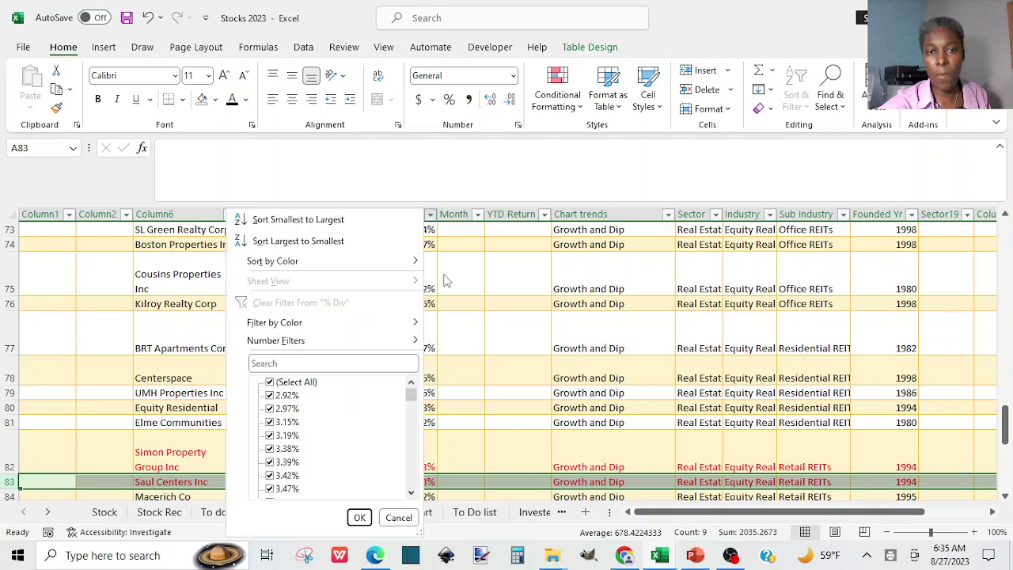
pyautogui.click(269, 382)
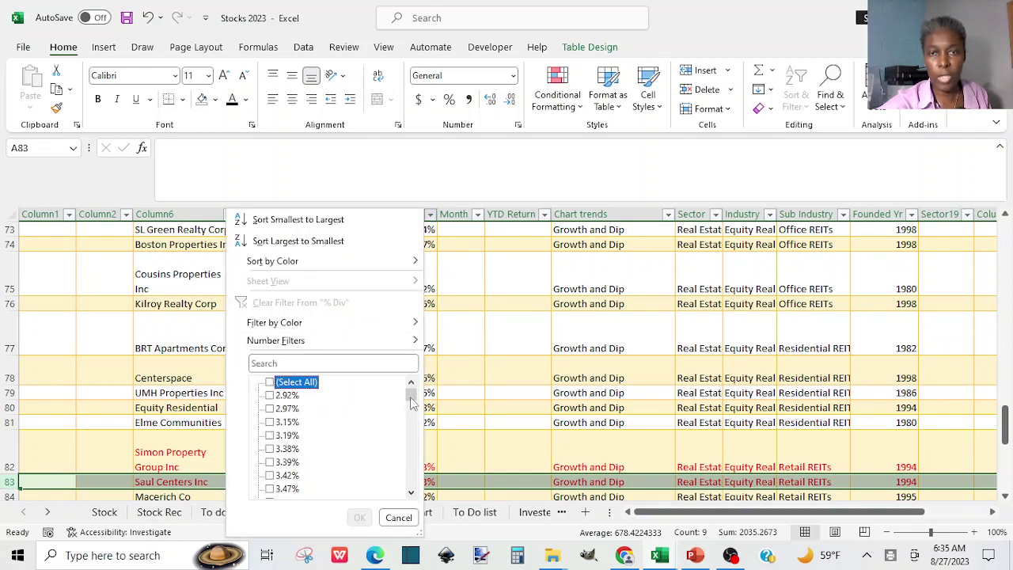
pyautogui.moveTo(410, 401); pyautogui.dragTo(411, 497)
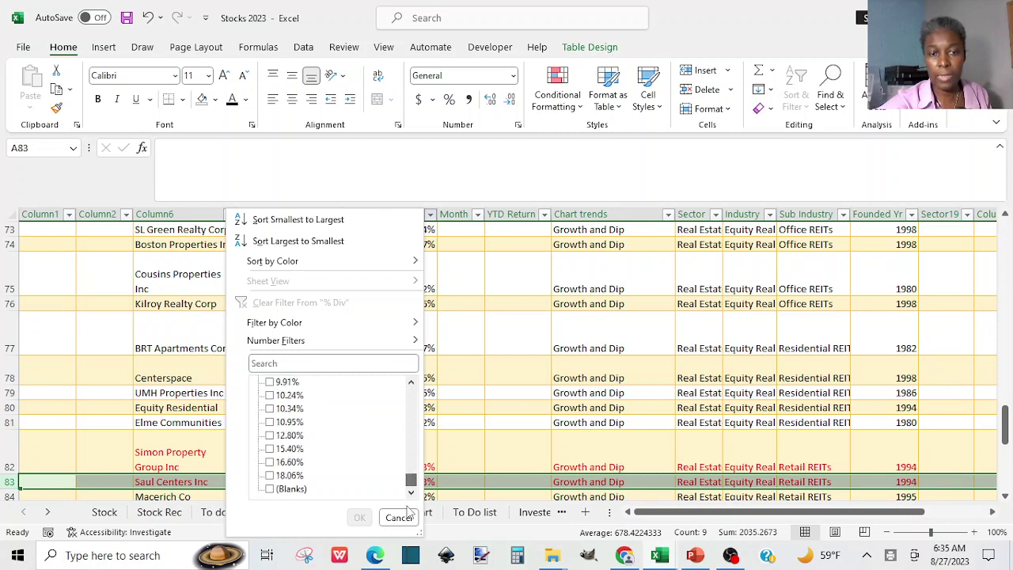
pyautogui.click(270, 475)
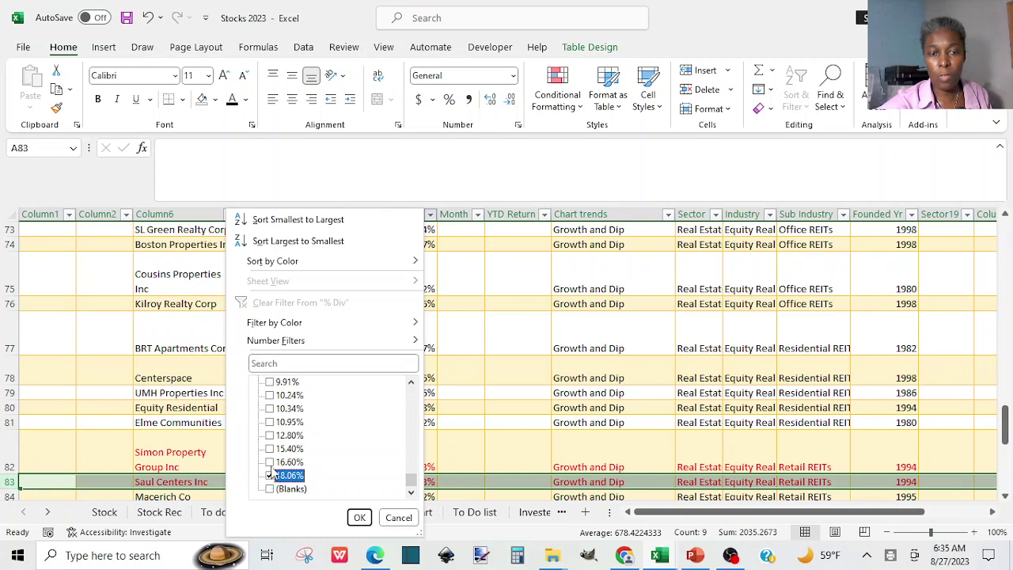
pyautogui.click(270, 462)
pyautogui.click(269, 449)
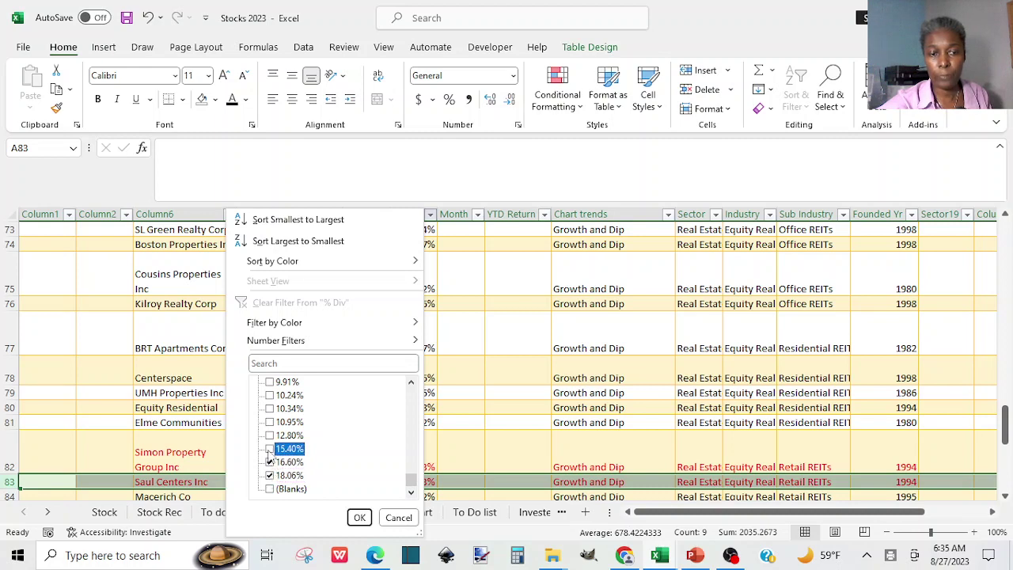
pyautogui.click(359, 517)
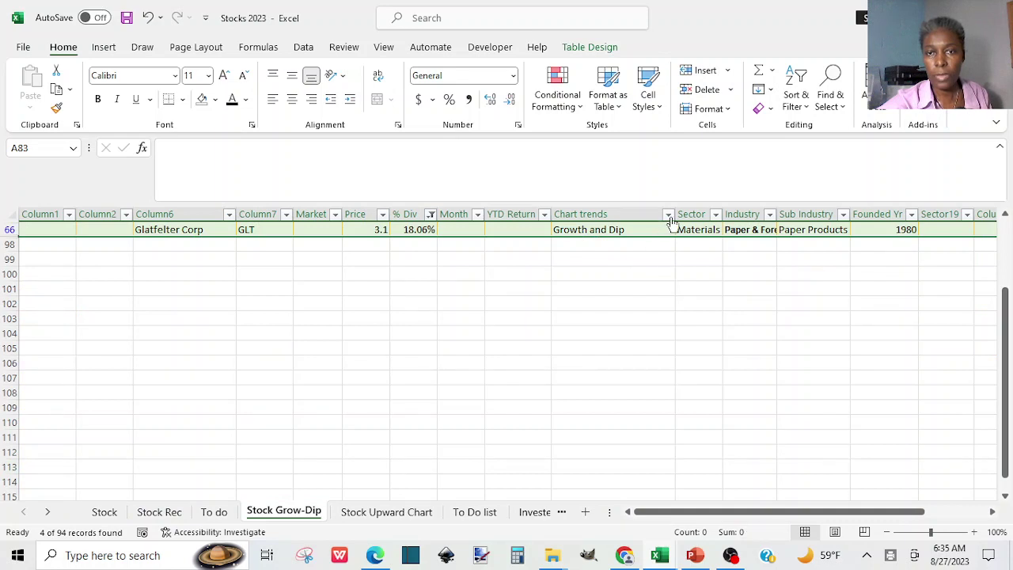
# Check the Chart trends column filter and review the filtered stocks from the table's header row down.
pyautogui.click(668, 215)
pyautogui.click(756, 288)
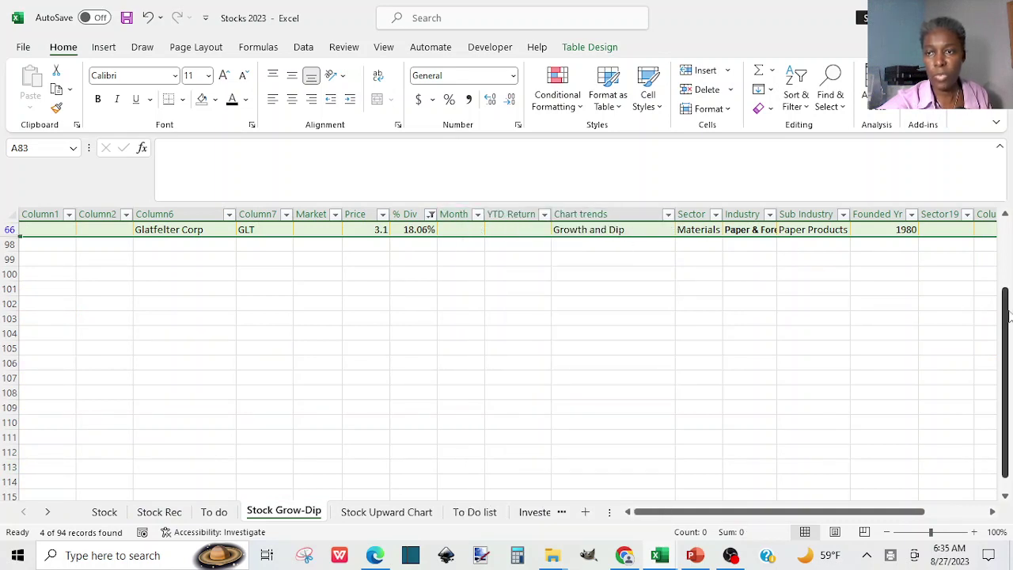
pyautogui.scroll(5, 1006, 317)
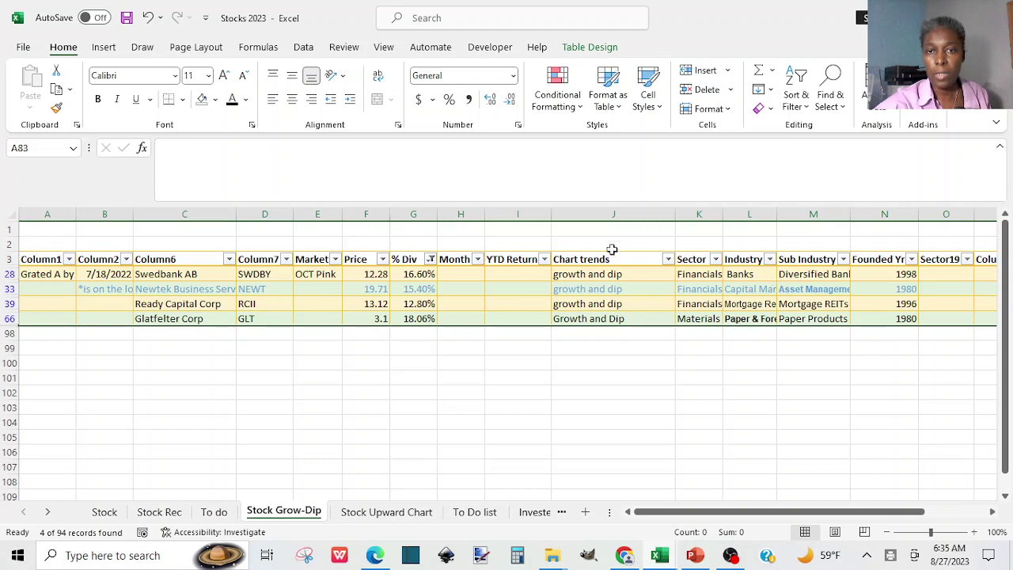
# Look over the table styles offered by Format as Table without applying one.
pyautogui.click(613, 101)
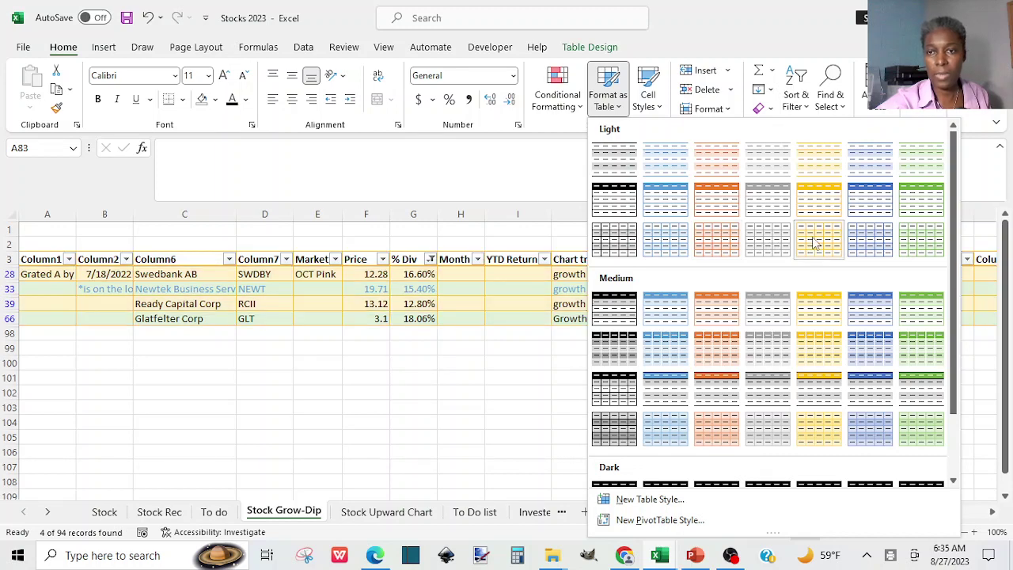
pyautogui.click(522, 319)
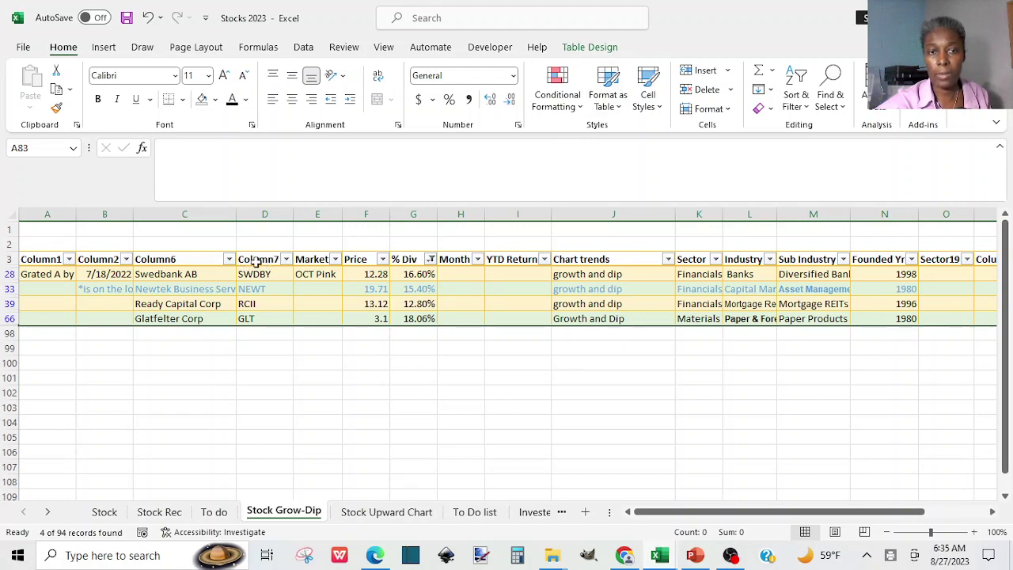
pyautogui.click(608, 91)
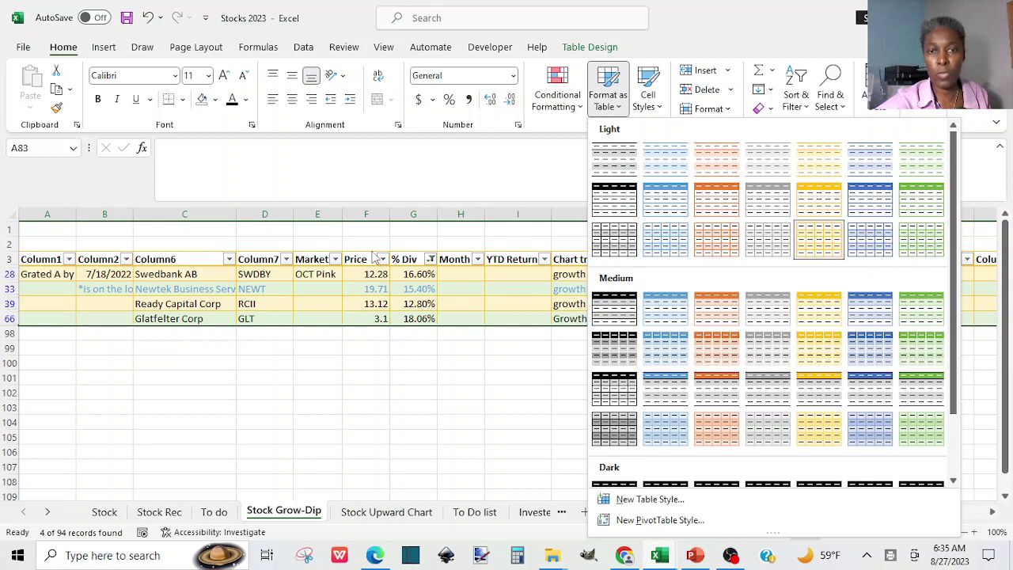
pyautogui.click(425, 296)
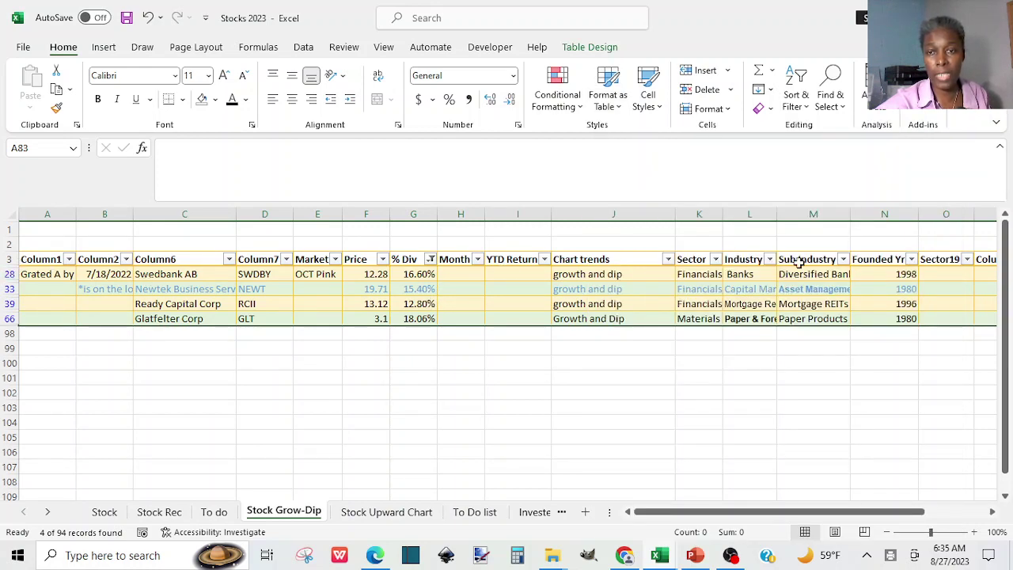
# Try to format the range A6:AB15 on the Stock sheet as a light-style table with headers, cancelling before it is created.
pyautogui.click(105, 512)
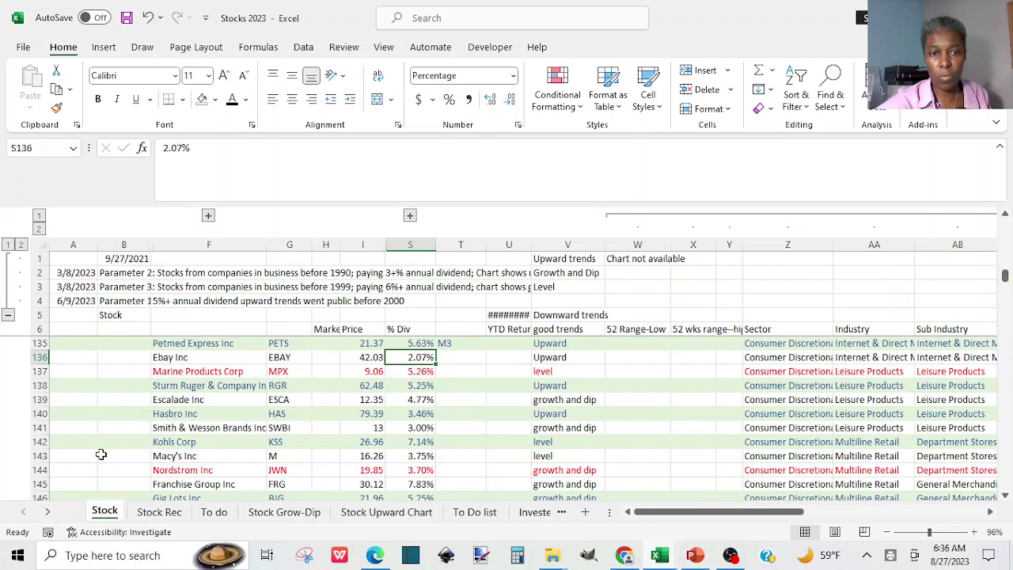
pyautogui.click(53, 343)
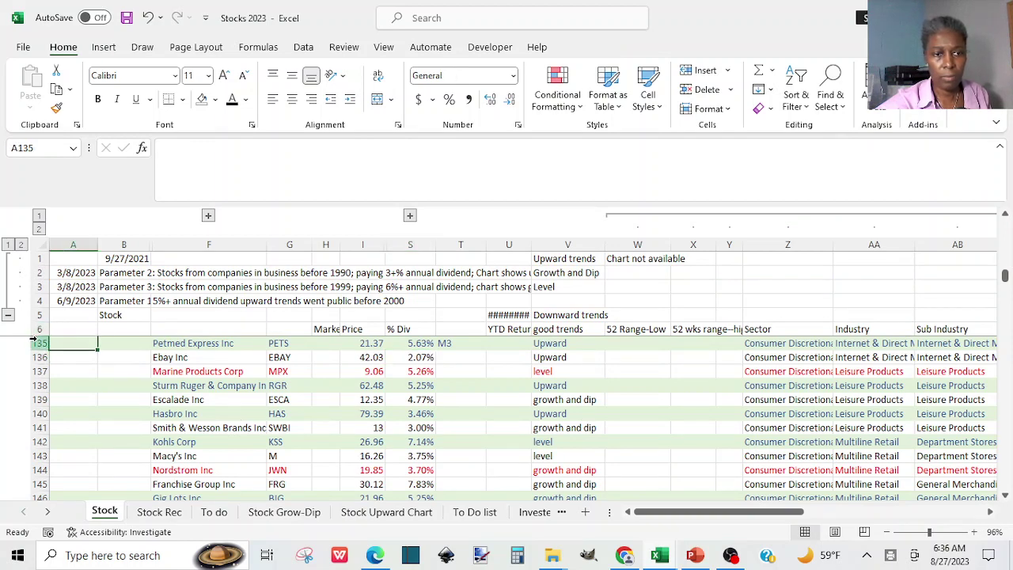
pyautogui.moveTo(51, 329); pyautogui.dragTo(985, 455)
pyautogui.click(608, 96)
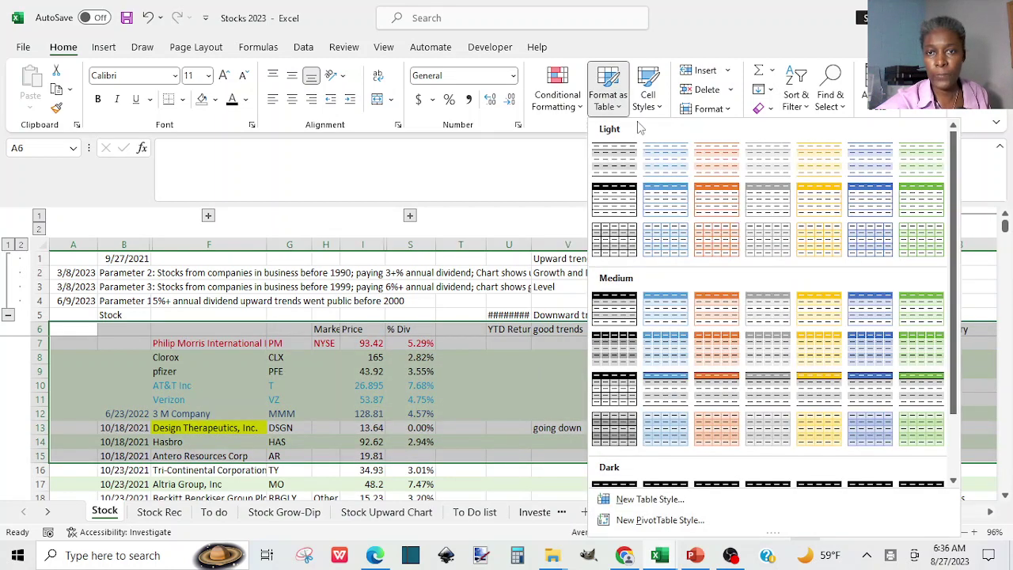
pyautogui.click(663, 241)
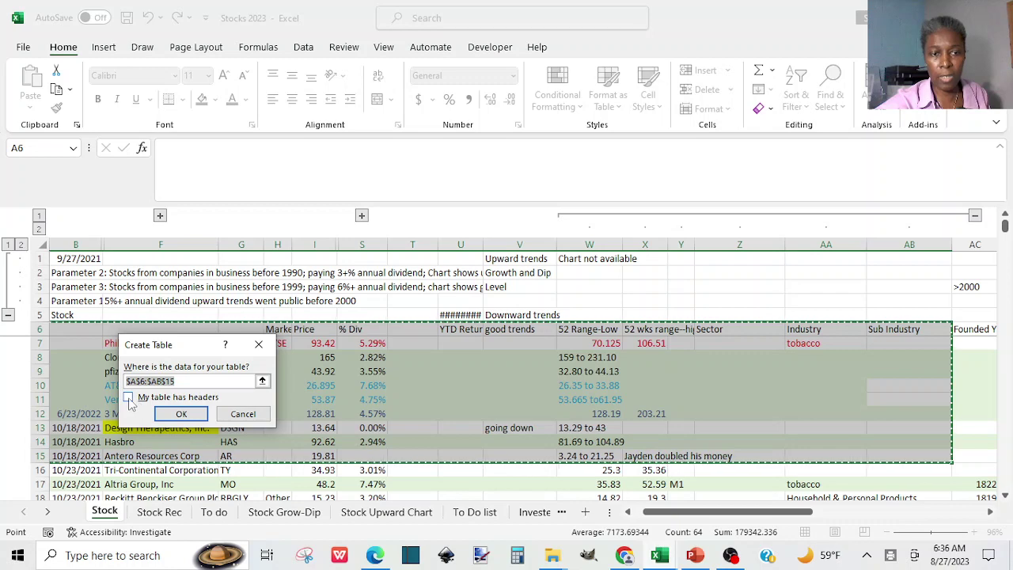
pyautogui.click(129, 398)
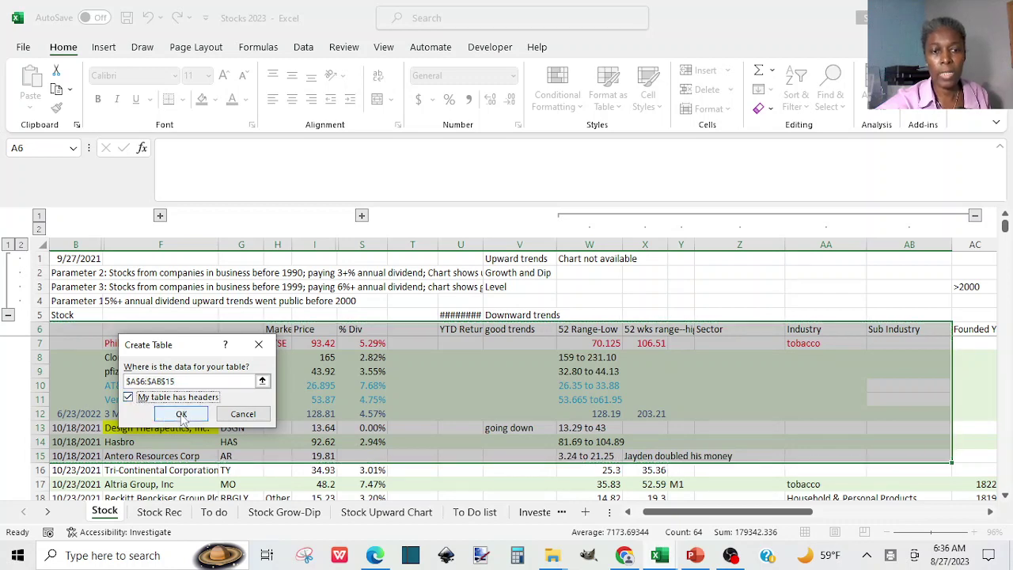
pyautogui.click(245, 414)
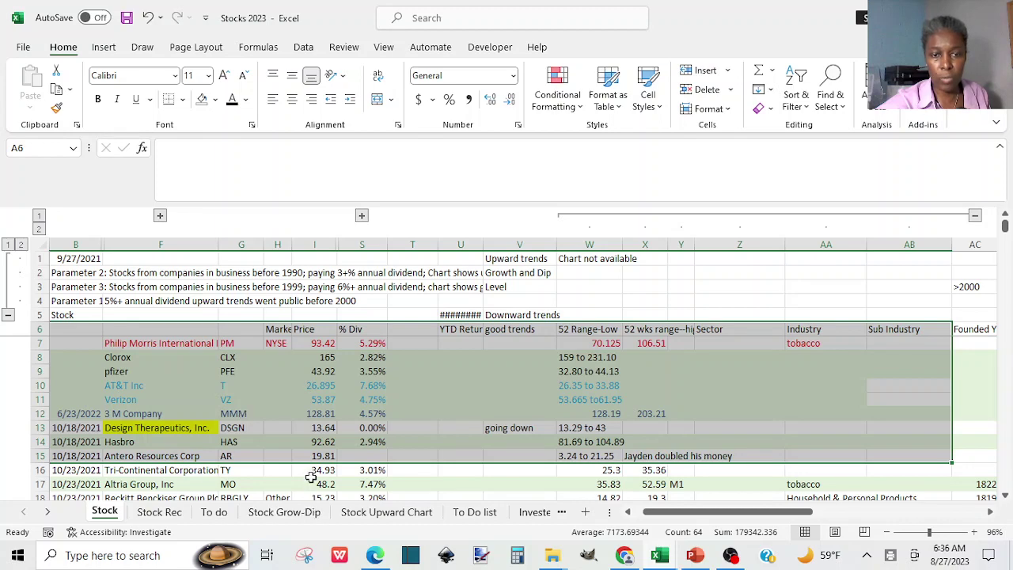
pyautogui.click(313, 480)
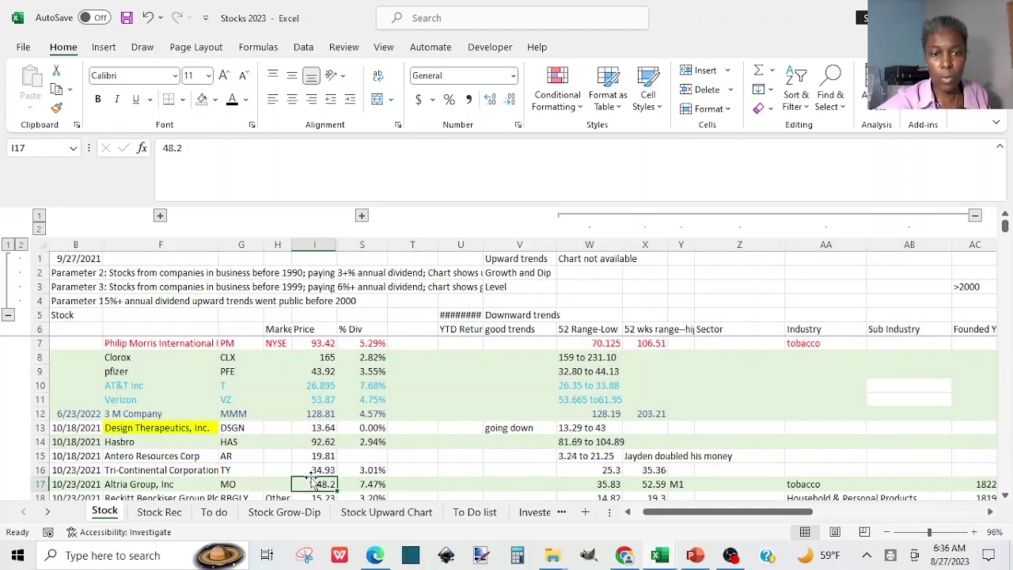
# Compare the filtered table on the Stock Grow-Dip sheet with the unformatted list on the Stock sheet.
pyautogui.click(283, 512)
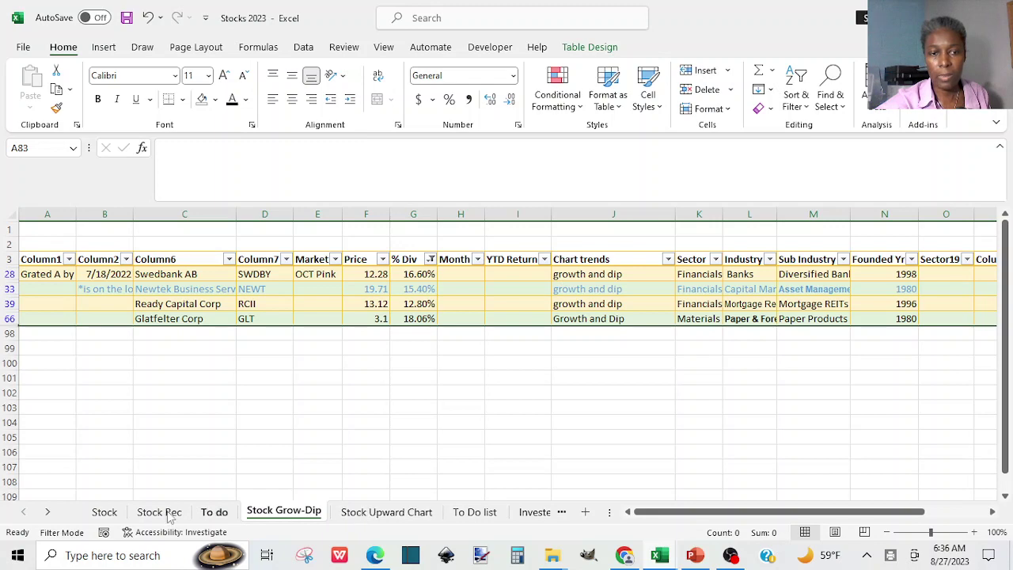
pyautogui.click(105, 512)
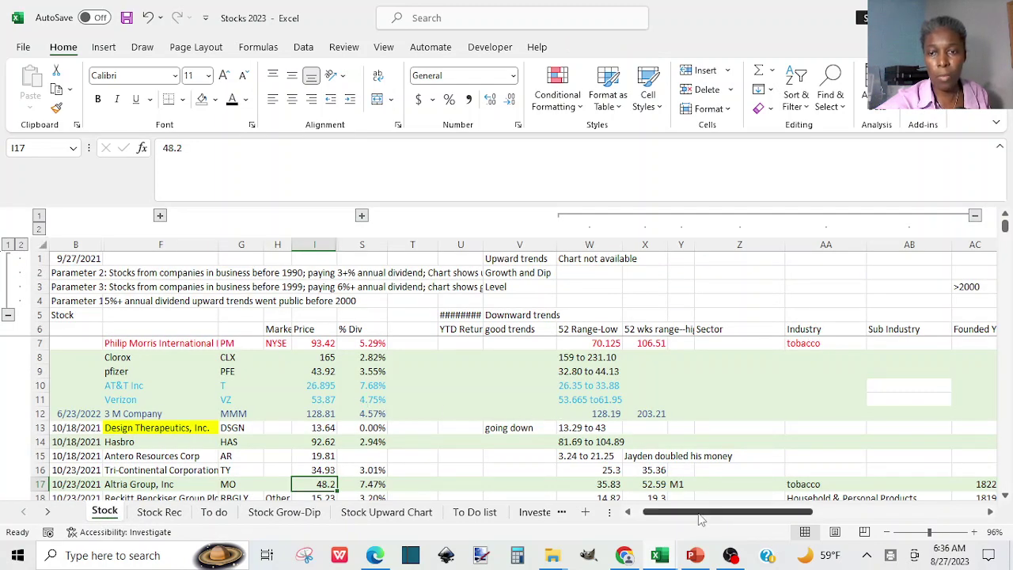
pyautogui.moveTo(700, 518)
pyautogui.mouseDown()
pyautogui.moveTo(731, 513)
pyautogui.moveTo(697, 515)
pyautogui.mouseUp()
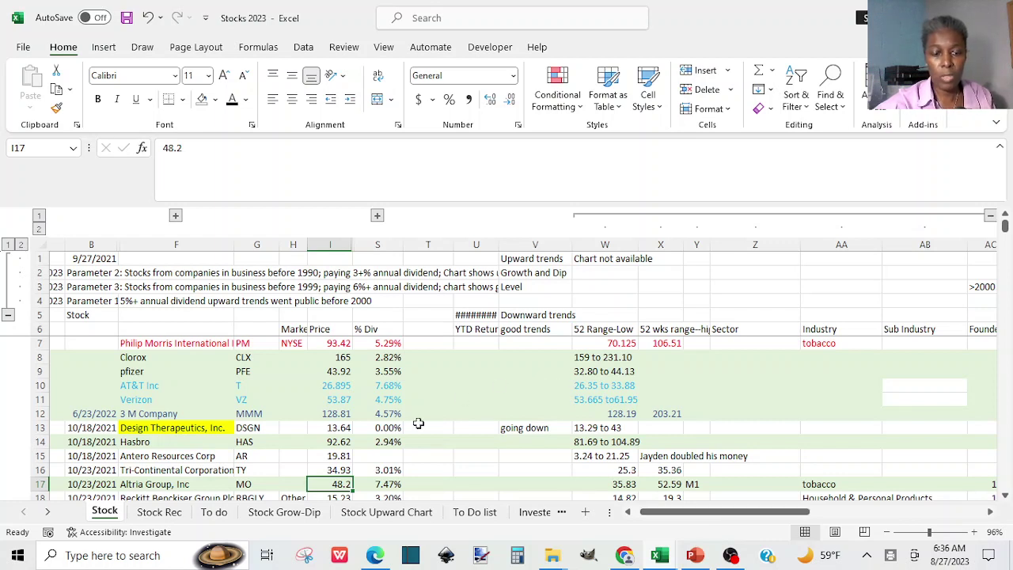
# Search the trends column V of the Stock sheet for "upward" and look through the rows below the match.
pyautogui.hotkey('ctrl', 'f')
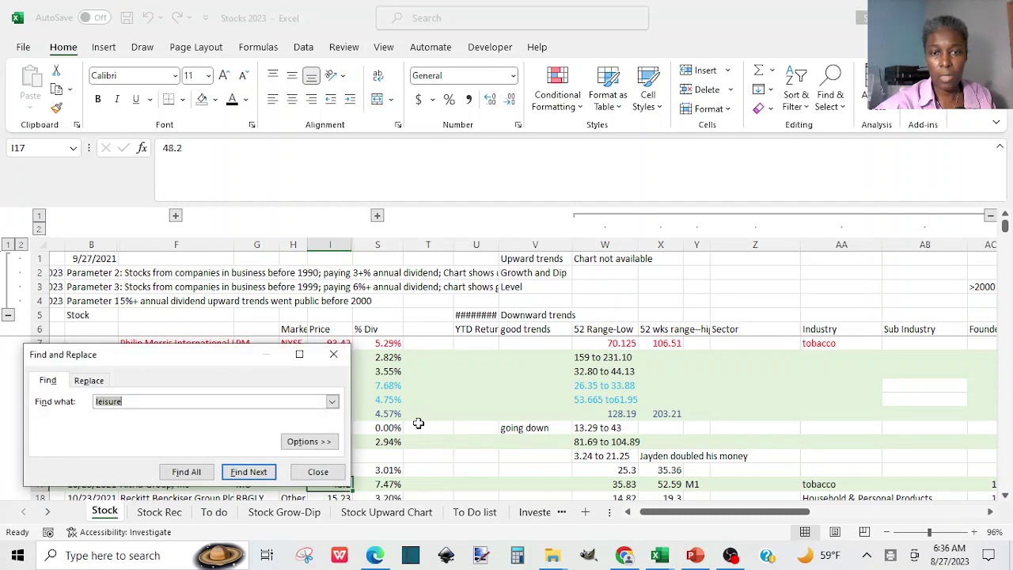
pyautogui.click(136, 402)
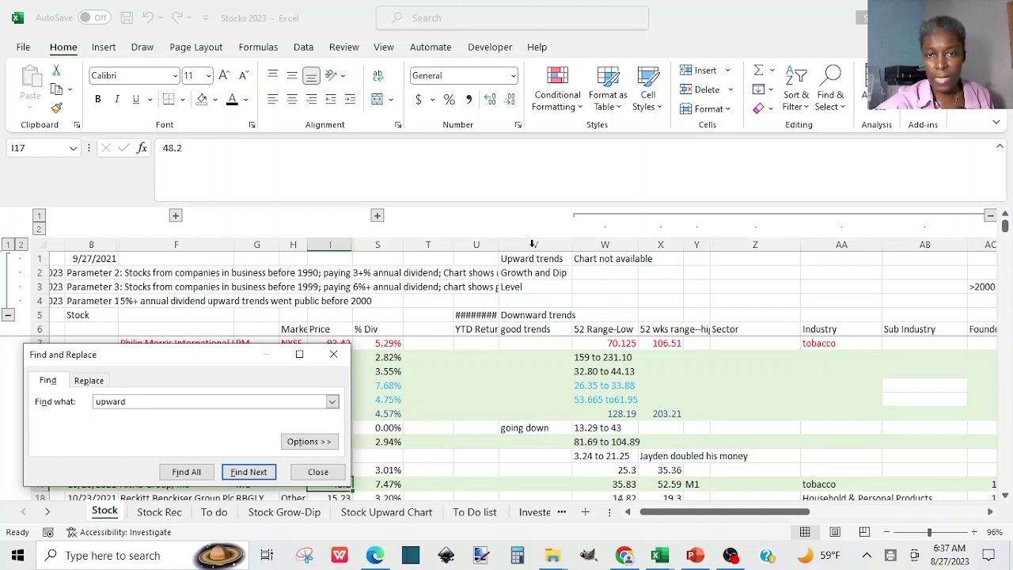
pyautogui.click(533, 244)
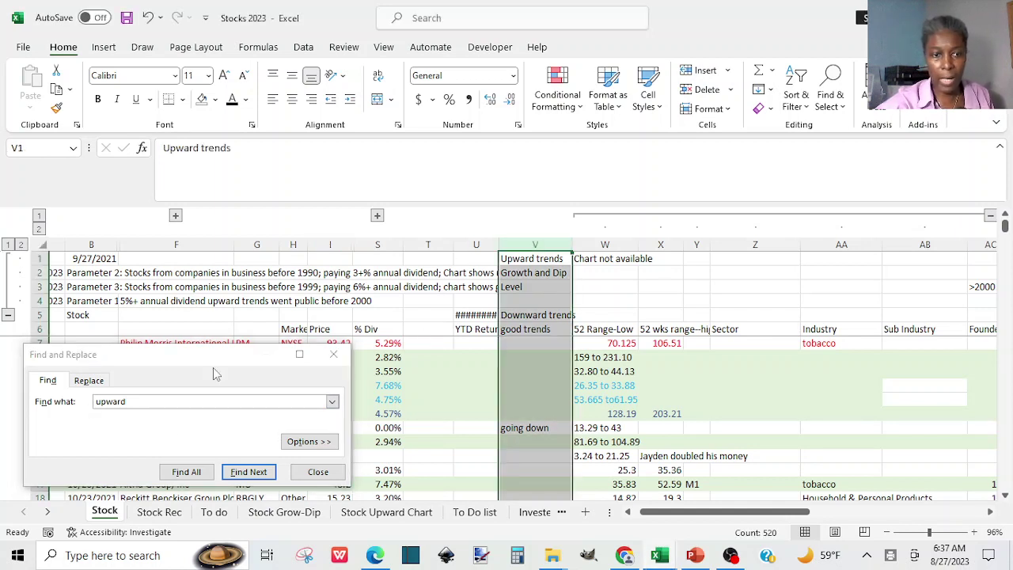
pyautogui.click(243, 471)
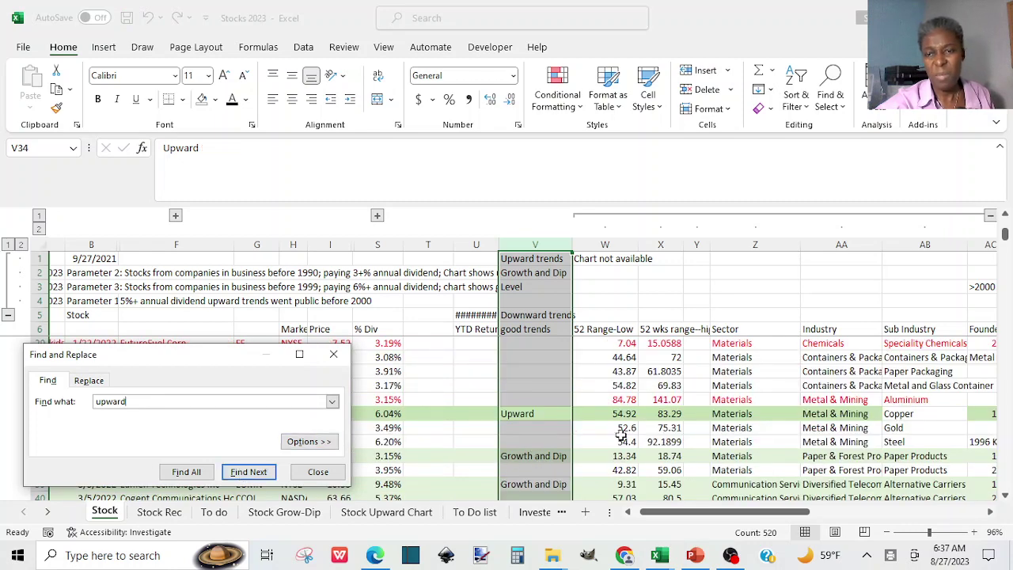
pyautogui.click(333, 355)
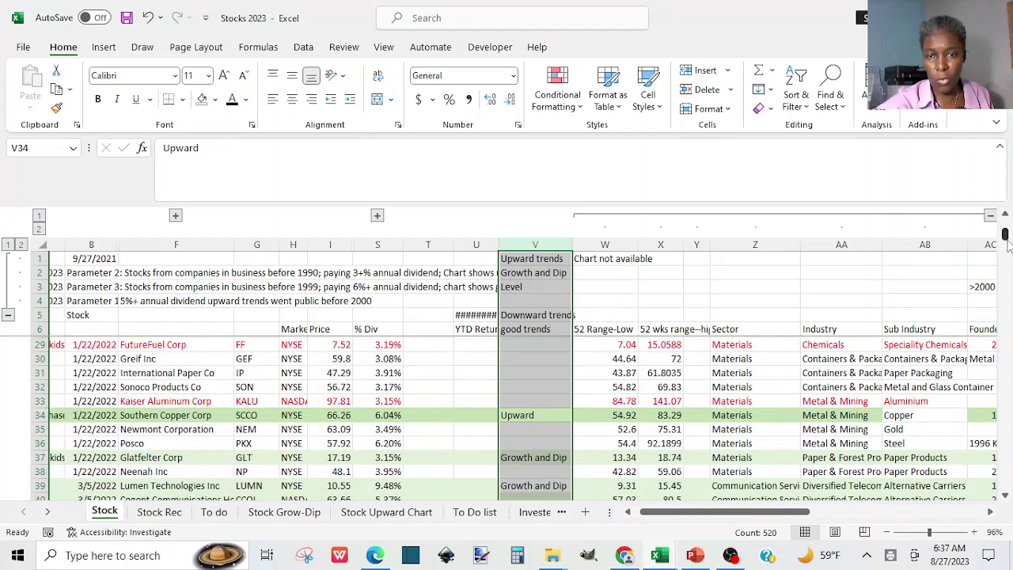
pyautogui.scroll(-9, 473, 383)
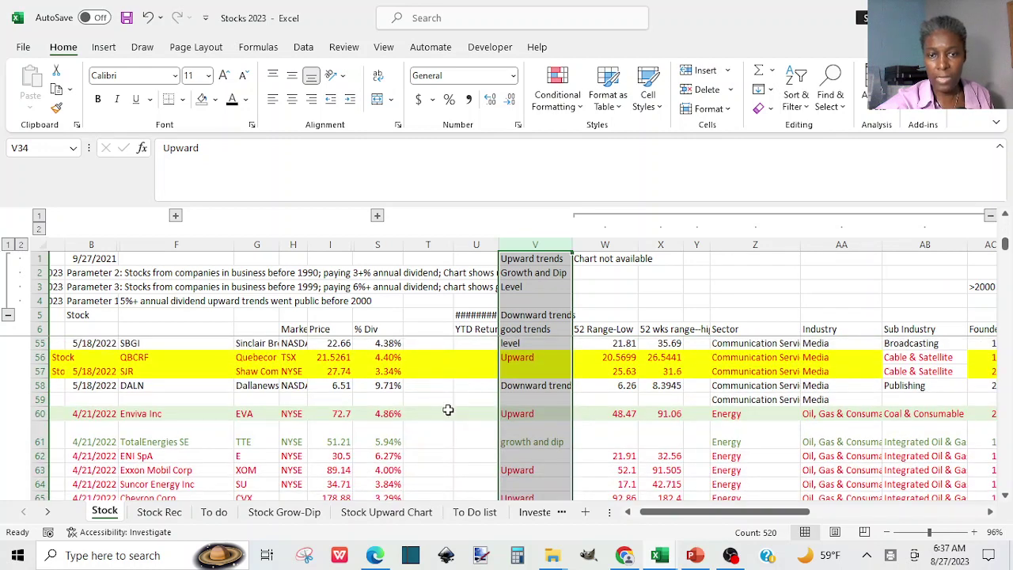
pyautogui.click(445, 400)
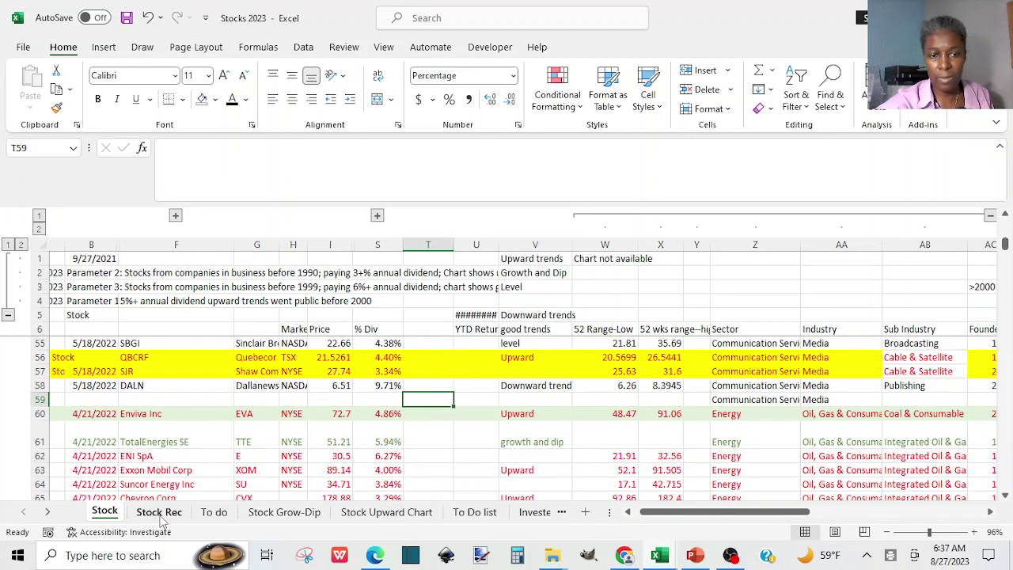
# Compare the Stock sheet with Stock Rec and check the trend options in the Chart trends column filter without changing them.
pyautogui.click(158, 512)
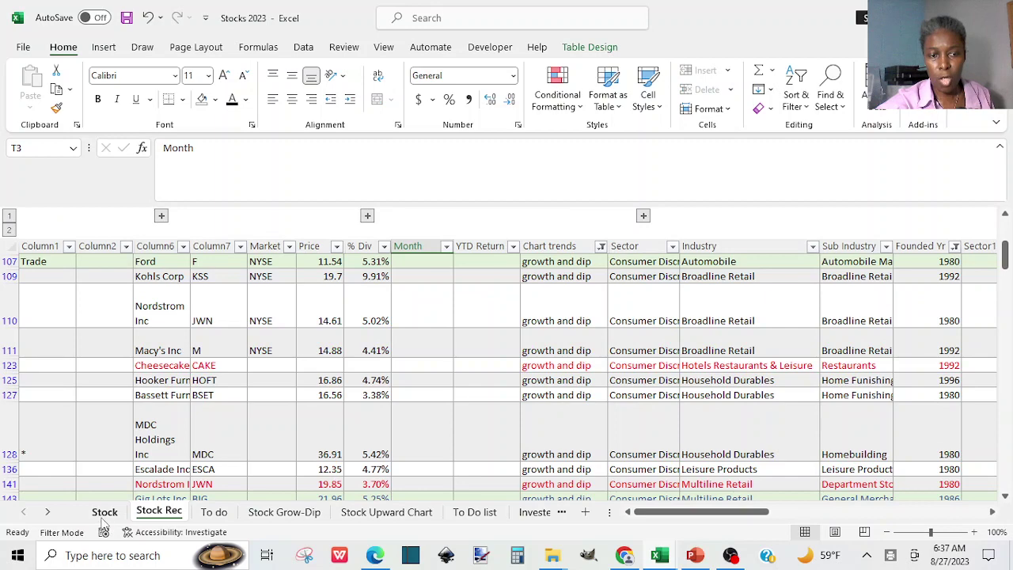
pyautogui.click(104, 514)
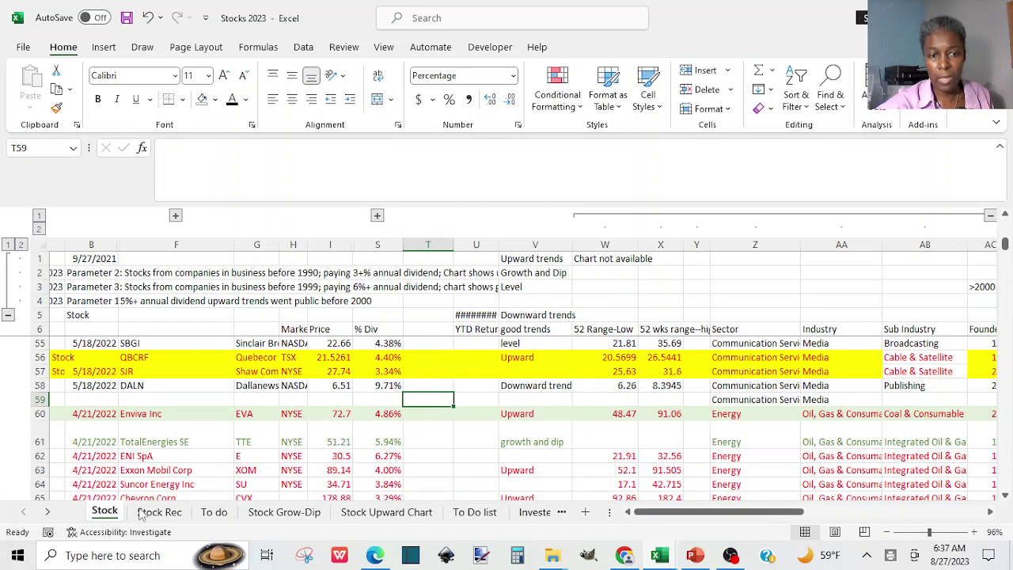
pyautogui.click(155, 512)
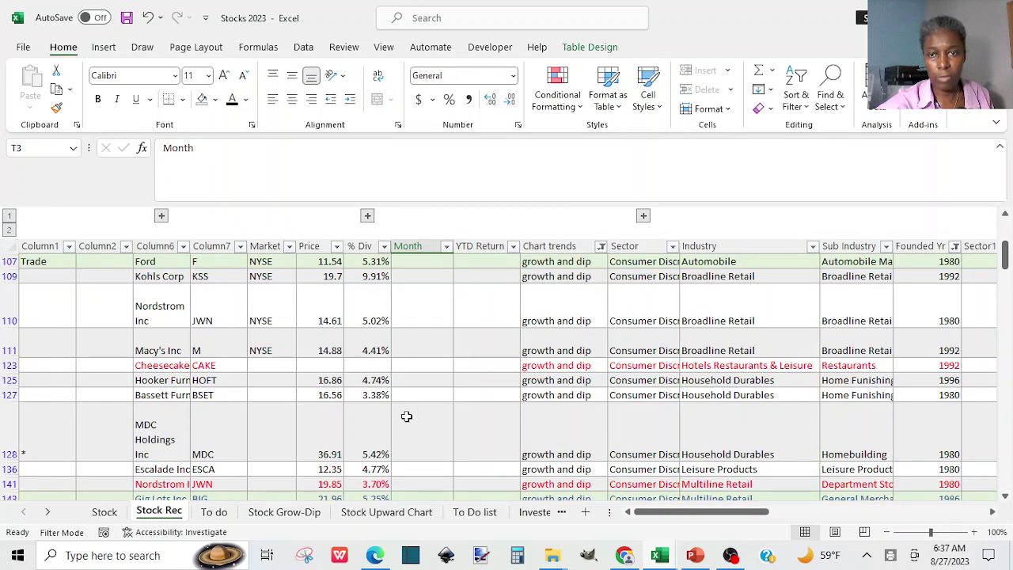
pyautogui.click(601, 246)
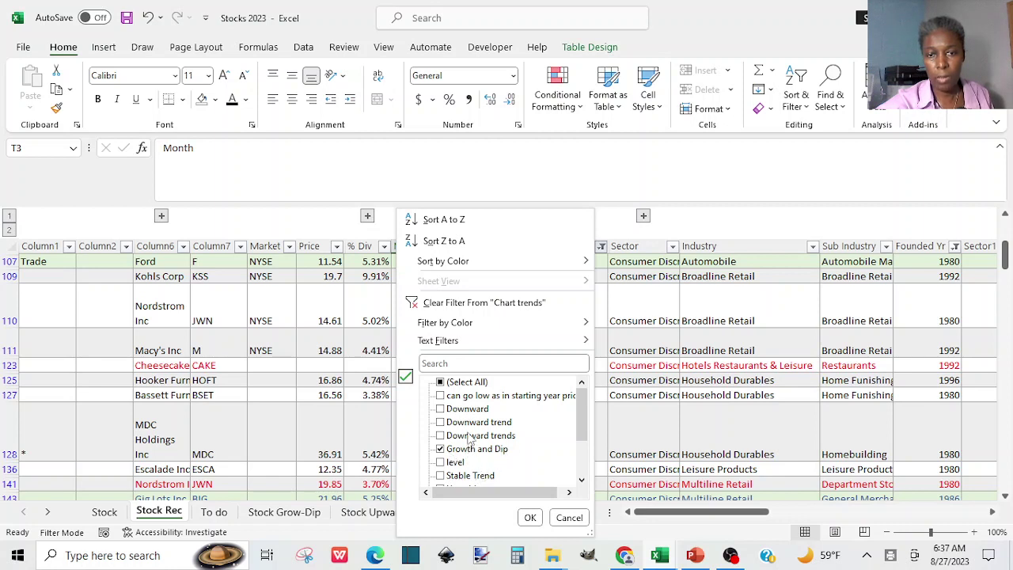
pyautogui.moveTo(580, 409); pyautogui.dragTo(581, 430)
pyautogui.press('Return')
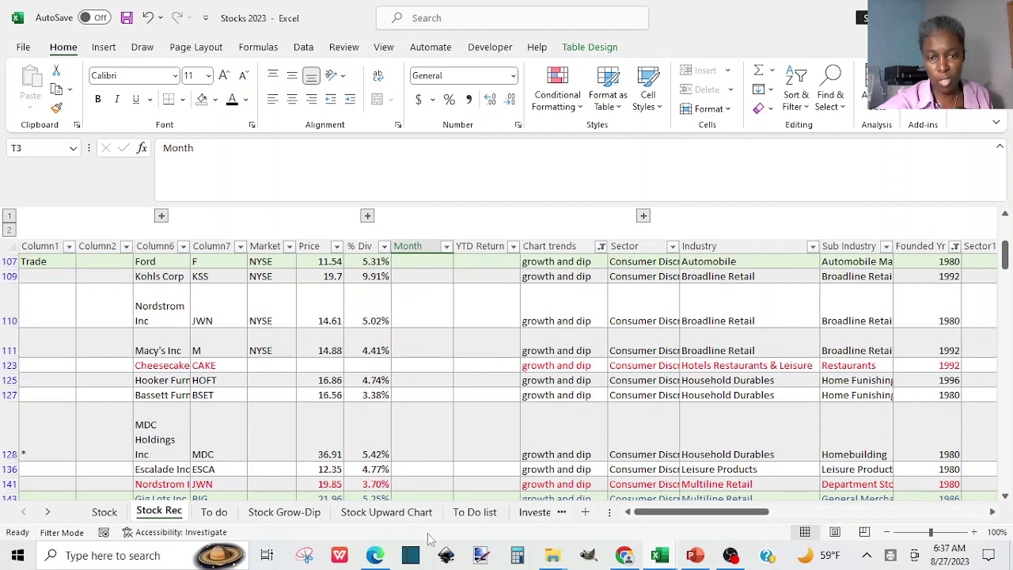
# View the Stock Grow-Dip and Stock Upward Chart sheets and return to the Stock sheet.
pyautogui.click(278, 513)
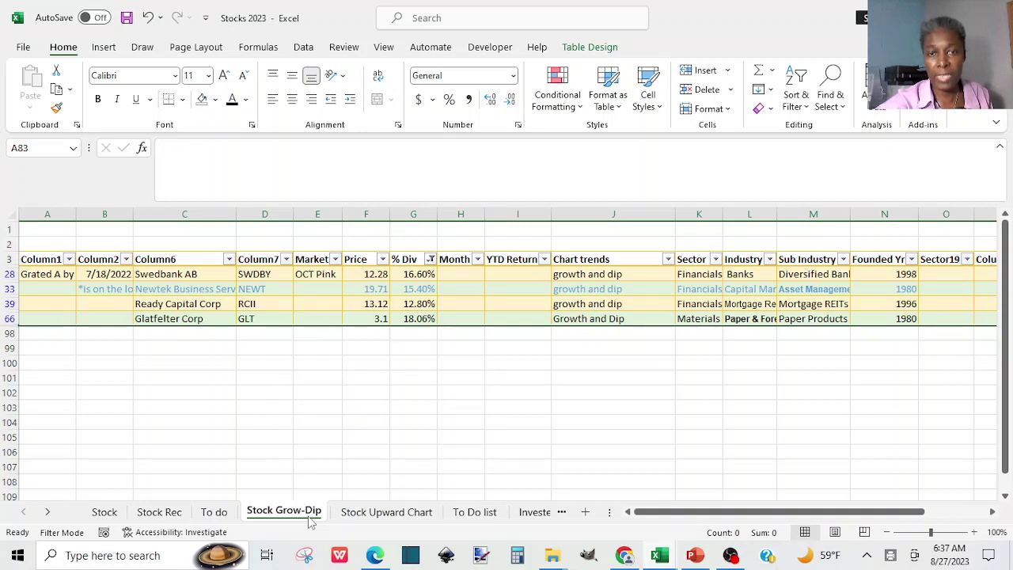
pyautogui.click(386, 514)
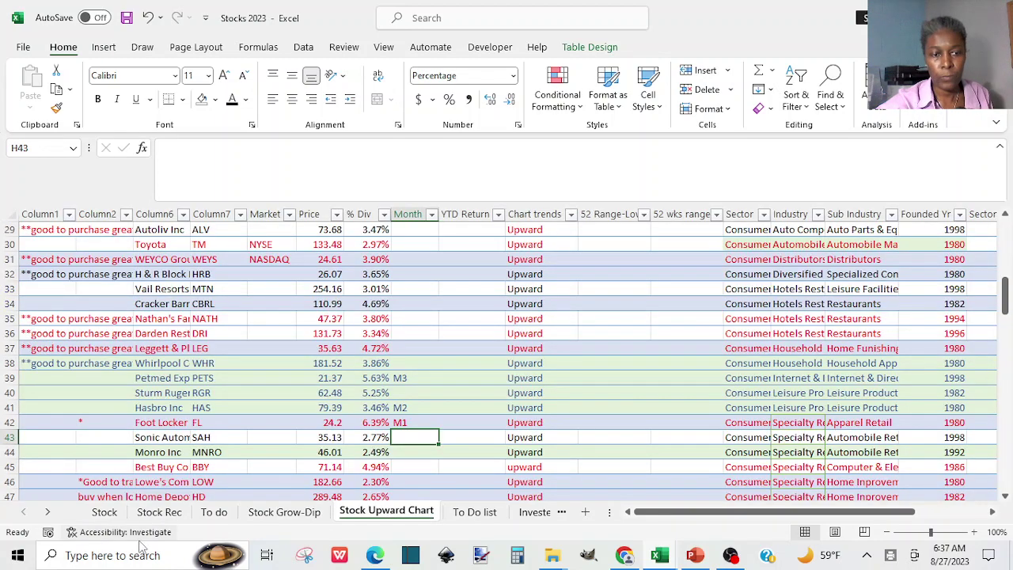
pyautogui.click(105, 512)
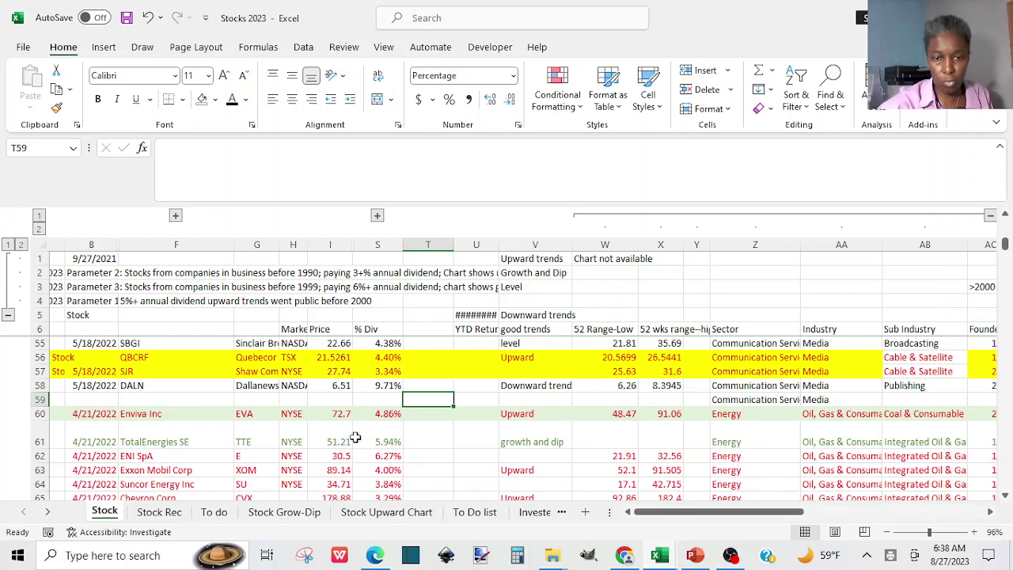
# Switch to the Charles Schwab research page in Chrome and examine the Hasbro (HAS) price chart and quote details.
pyautogui.click(624, 556)
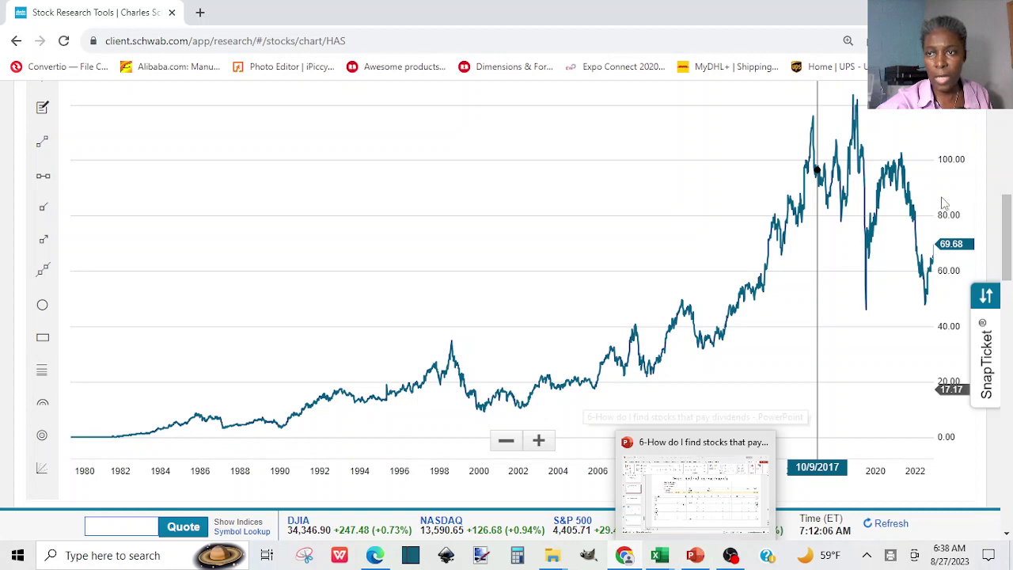
pyautogui.moveTo(1005, 238)
pyautogui.mouseDown()
pyautogui.moveTo(1005, 204)
pyautogui.moveTo(1009, 226)
pyautogui.mouseUp()
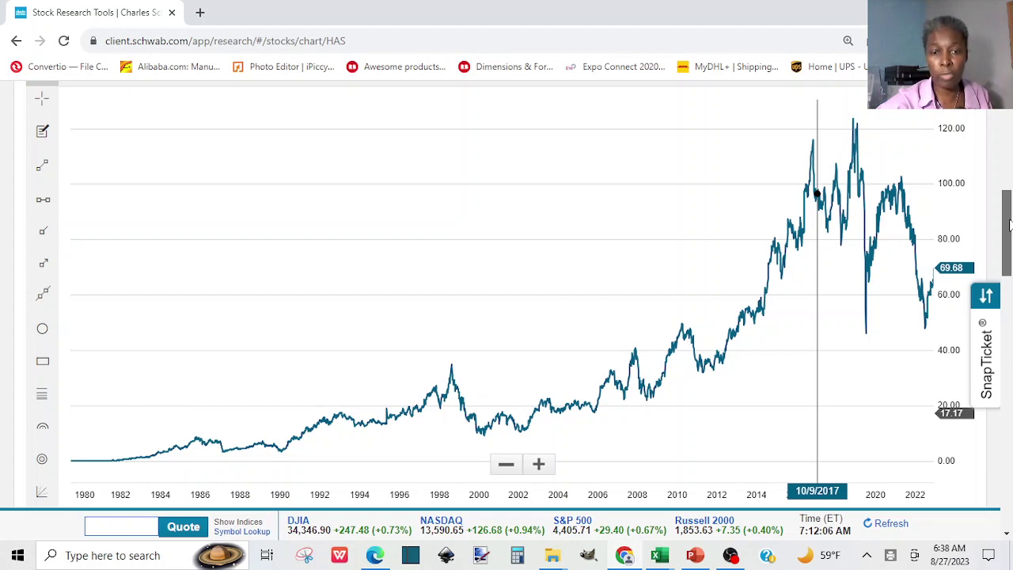
pyautogui.scroll(2, 1009, 226)
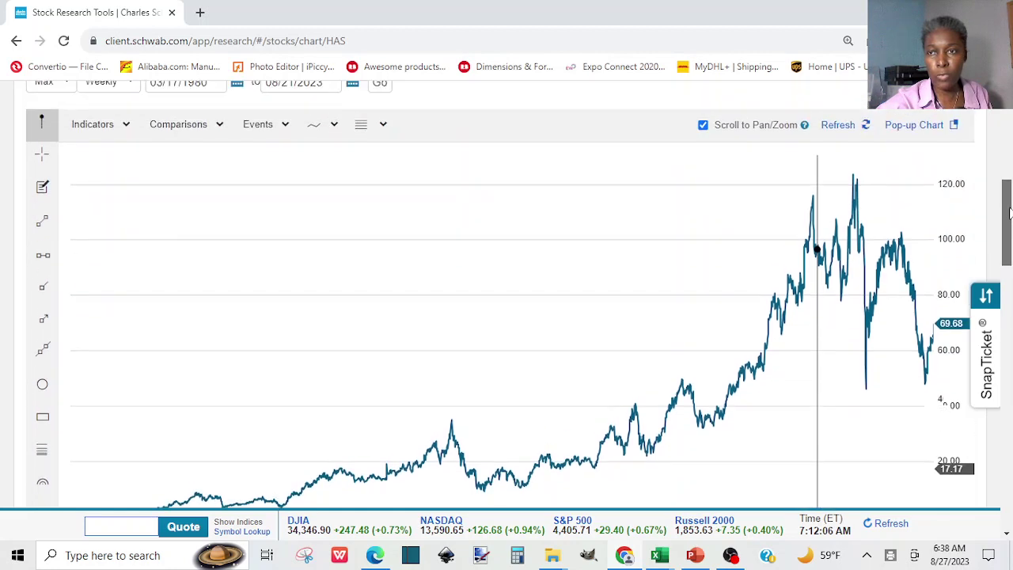
pyautogui.scroll(-2, 1009, 228)
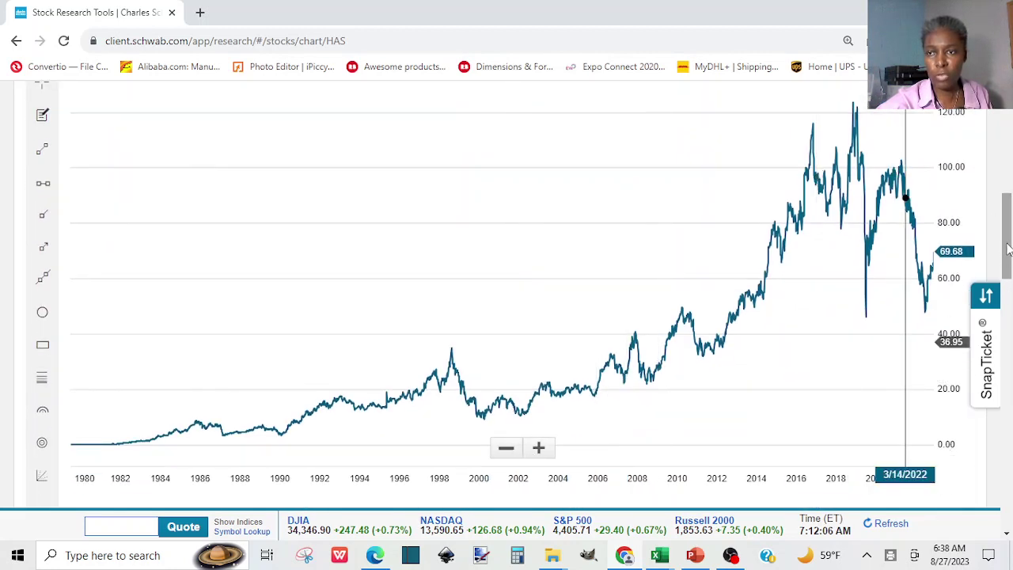
pyautogui.moveTo(1006, 268); pyautogui.dragTo(1005, 183)
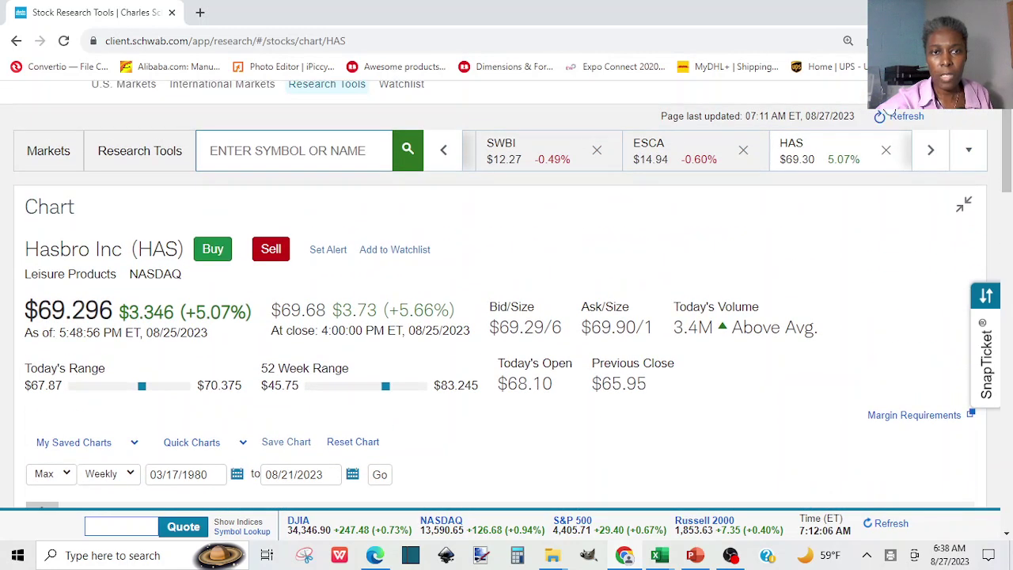
# Look up Clorox Company (CLX) in the stock research tool and examine its long-term price chart from 1980 onward.
pyautogui.click(237, 155)
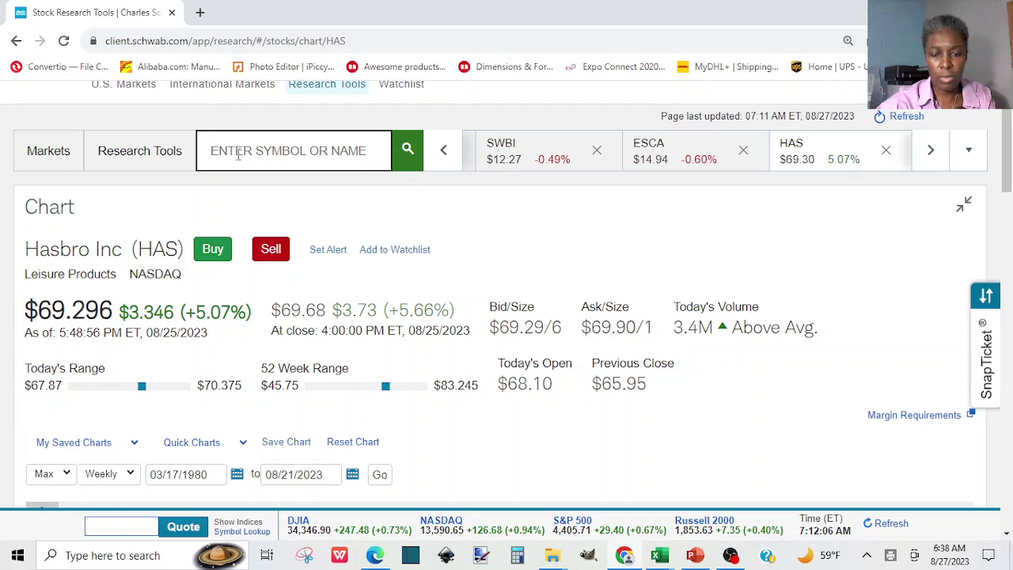
pyautogui.write('CL')
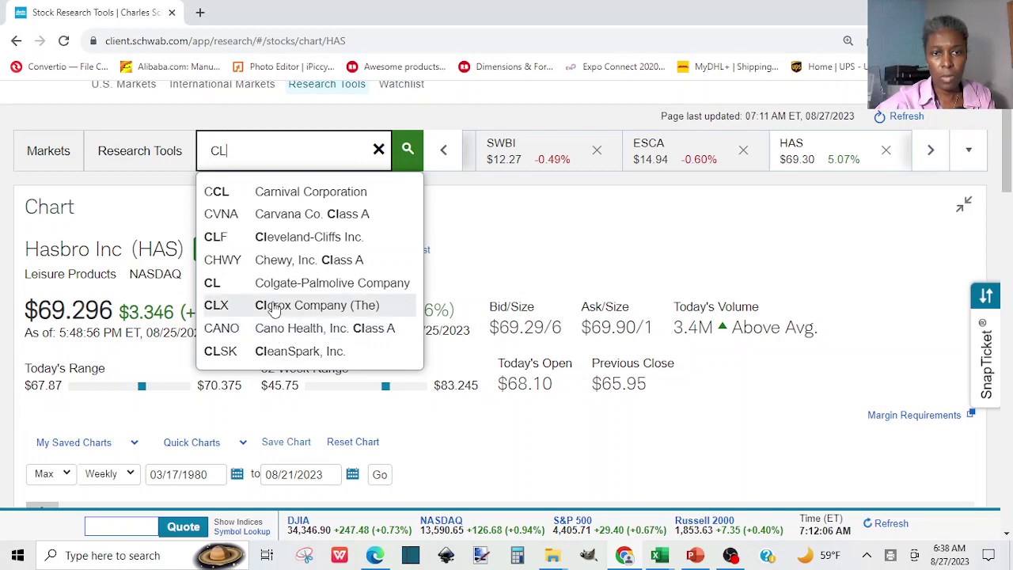
pyautogui.click(272, 306)
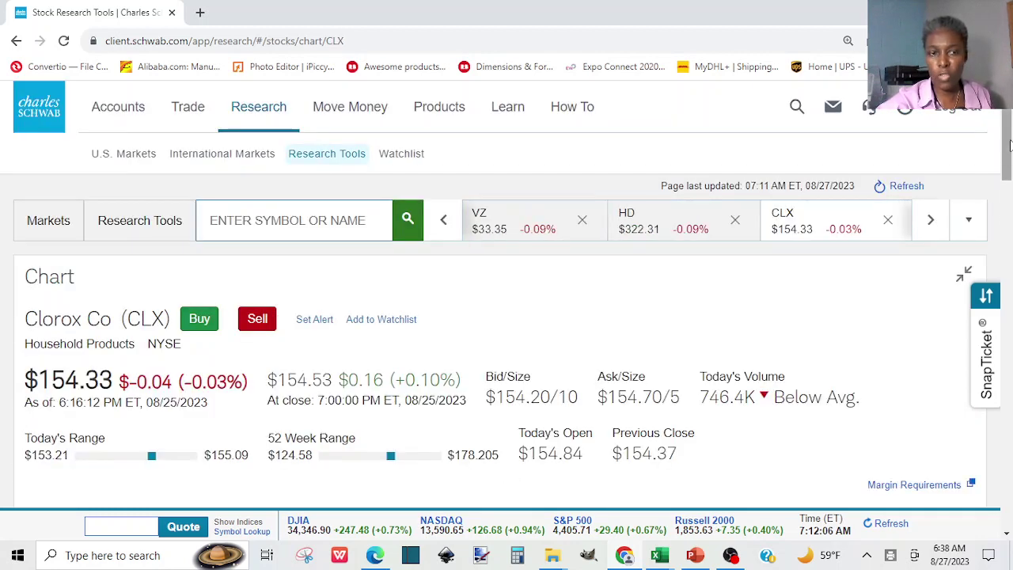
pyautogui.moveTo(1010, 145); pyautogui.dragTo(1010, 242)
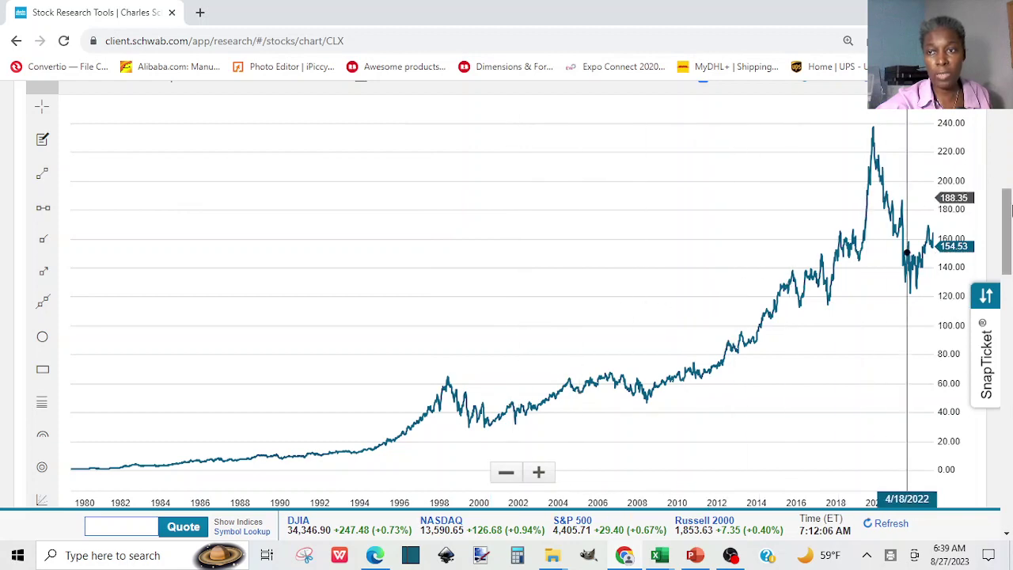
pyautogui.moveTo(1010, 208); pyautogui.dragTo(1010, 220)
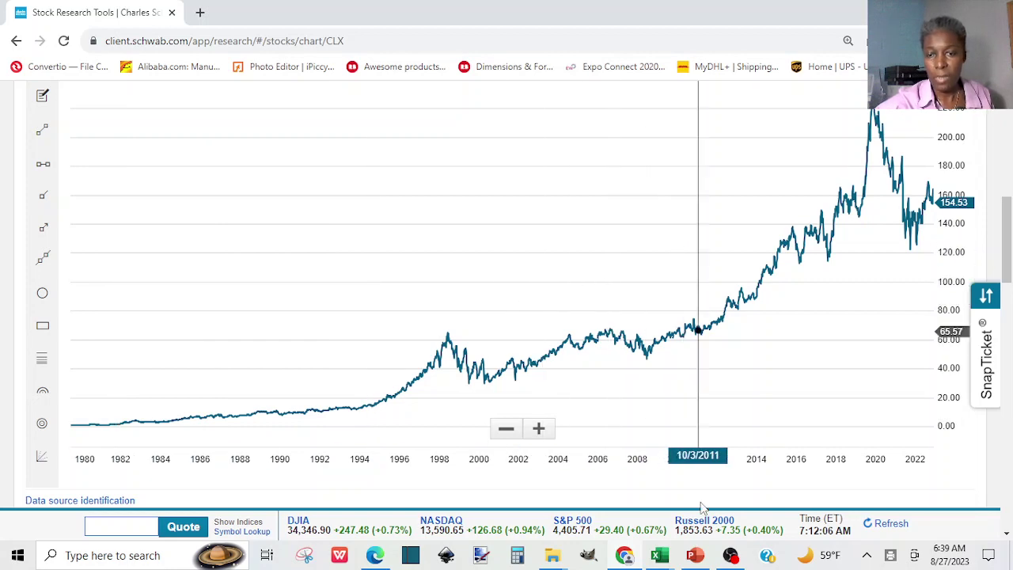
# Switch to the PowerPoint presentation and compare the company age and dividend rate criteria on the Upward Growth and Growth & Dip Chart slides.
pyautogui.click(694, 555)
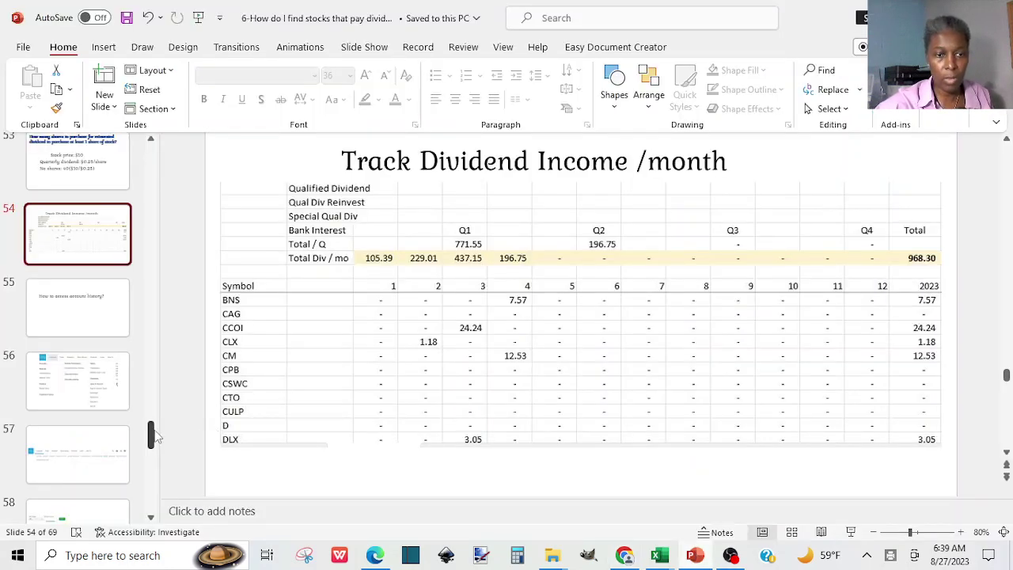
pyautogui.moveTo(152, 433); pyautogui.dragTo(152, 288)
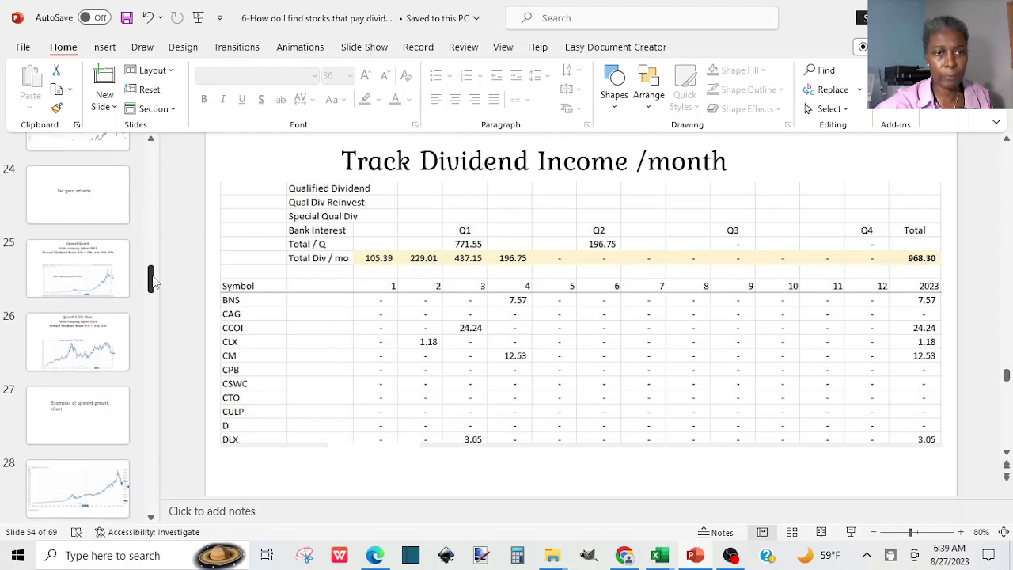
pyautogui.click(61, 288)
pyautogui.click(68, 207)
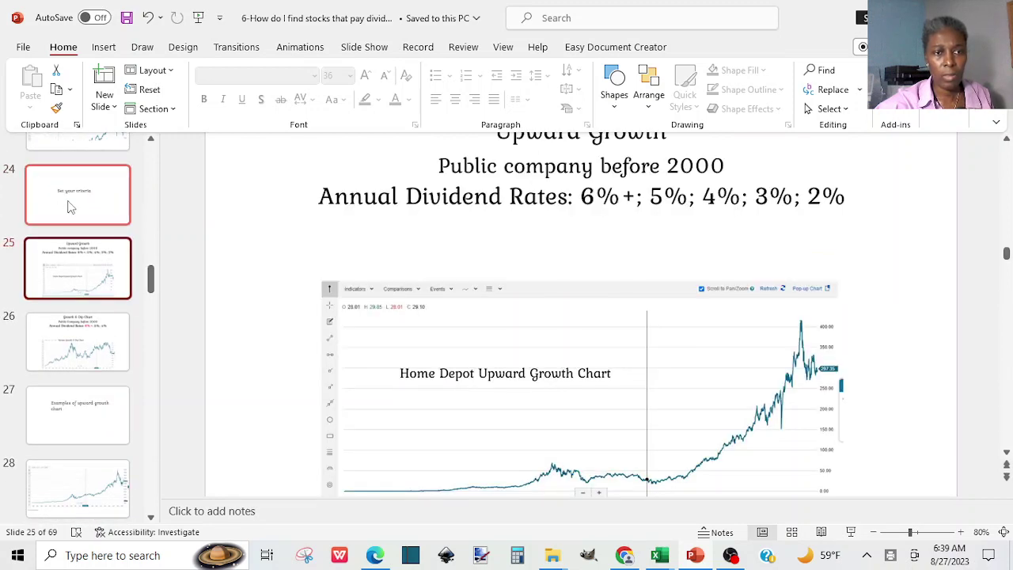
pyautogui.click(77, 288)
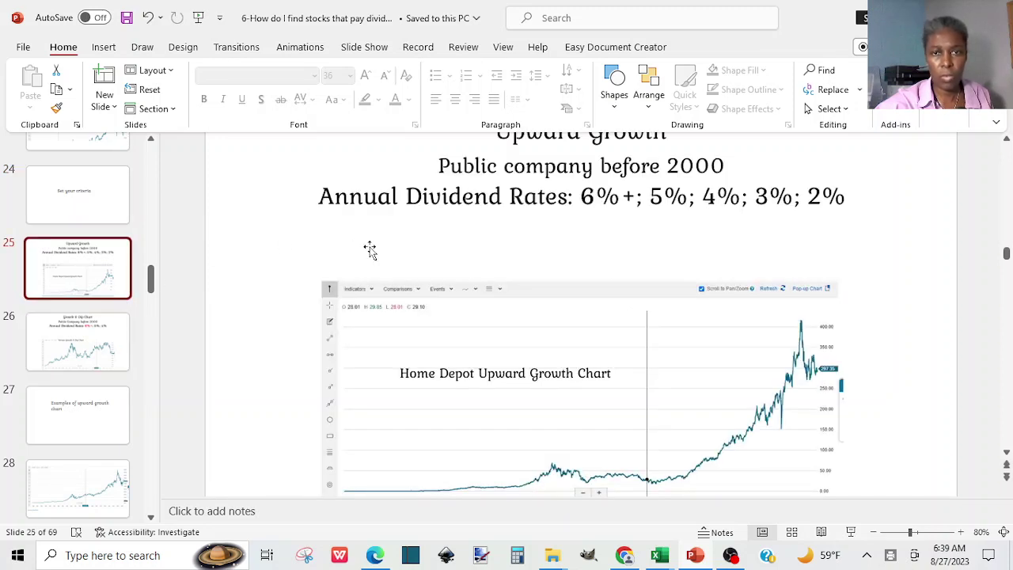
pyautogui.click(1006, 141)
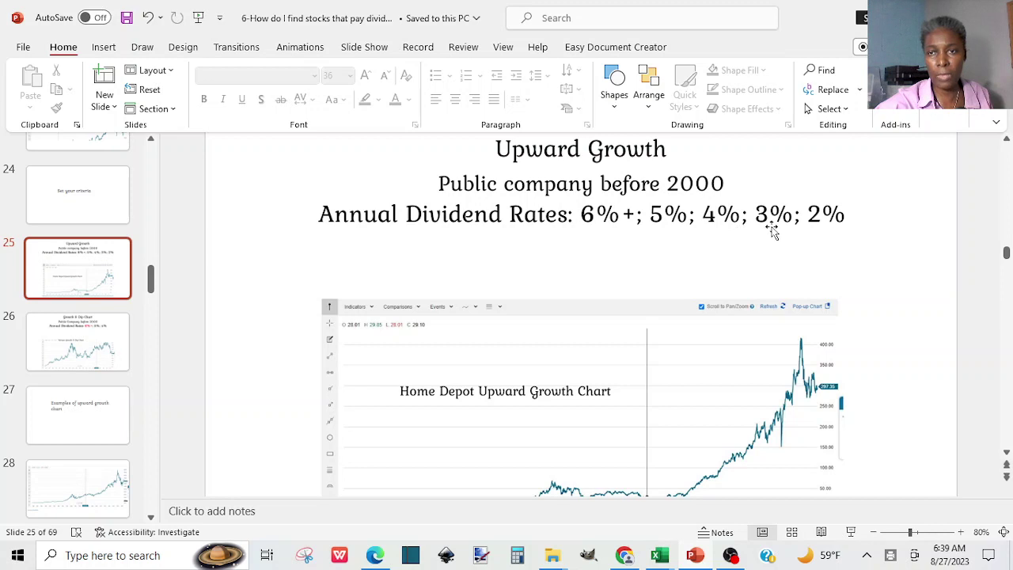
pyautogui.click(70, 344)
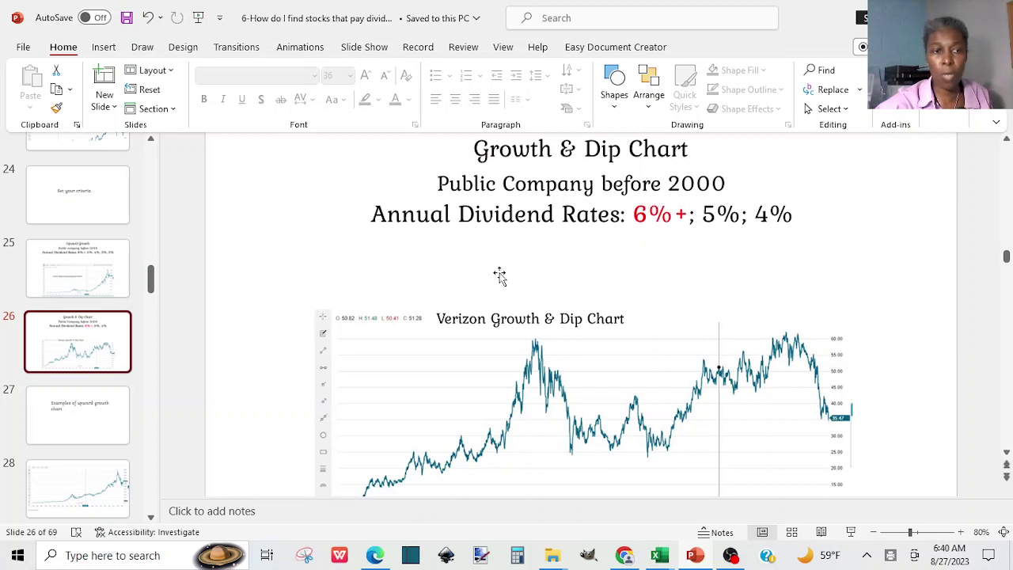
pyautogui.click(76, 267)
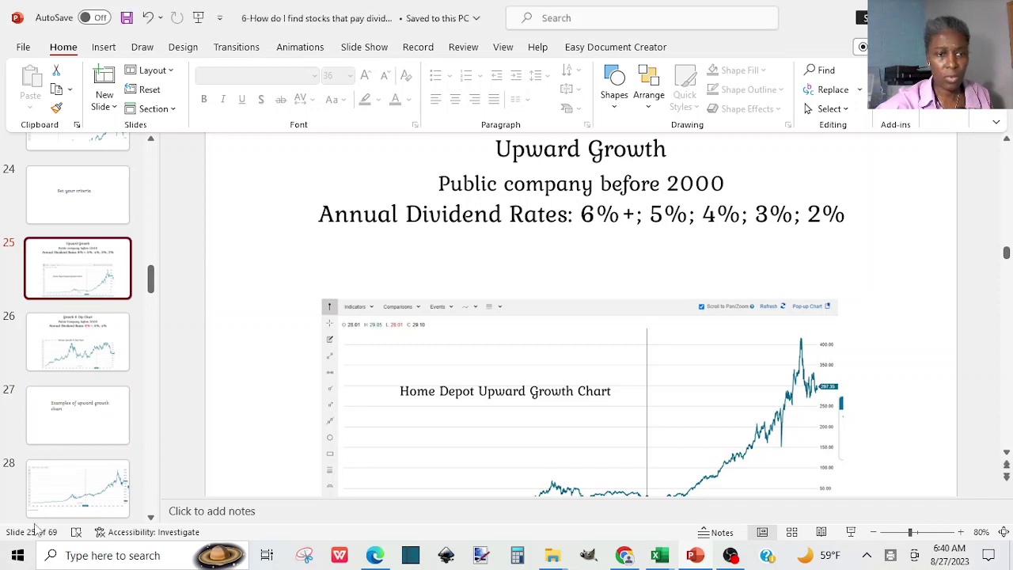
# Go to the Examples of upward growth chart slide and view the Clorox (CLX) and CAT example charts that follow it.
pyautogui.click(73, 428)
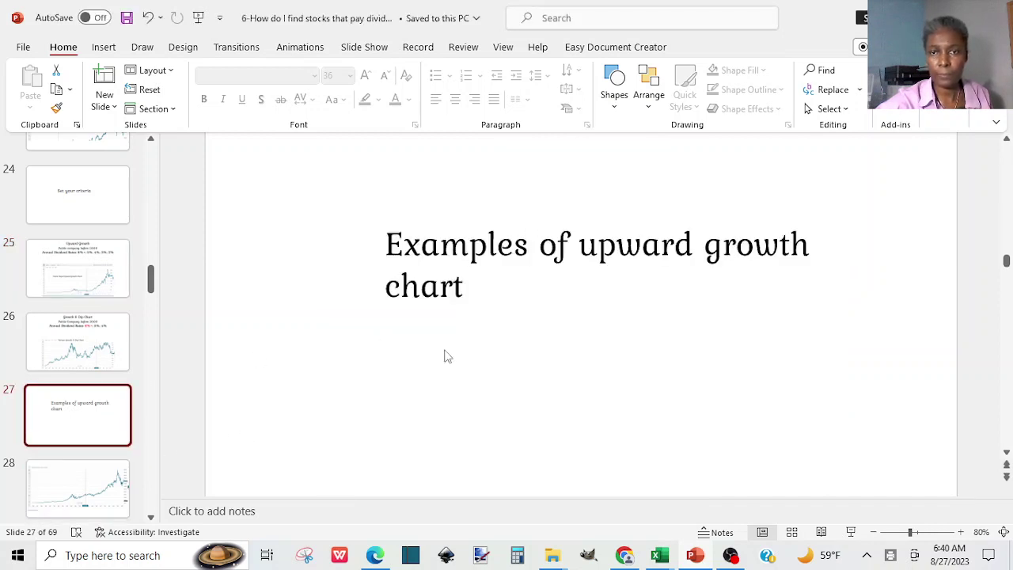
pyautogui.scroll(-1, 451, 367)
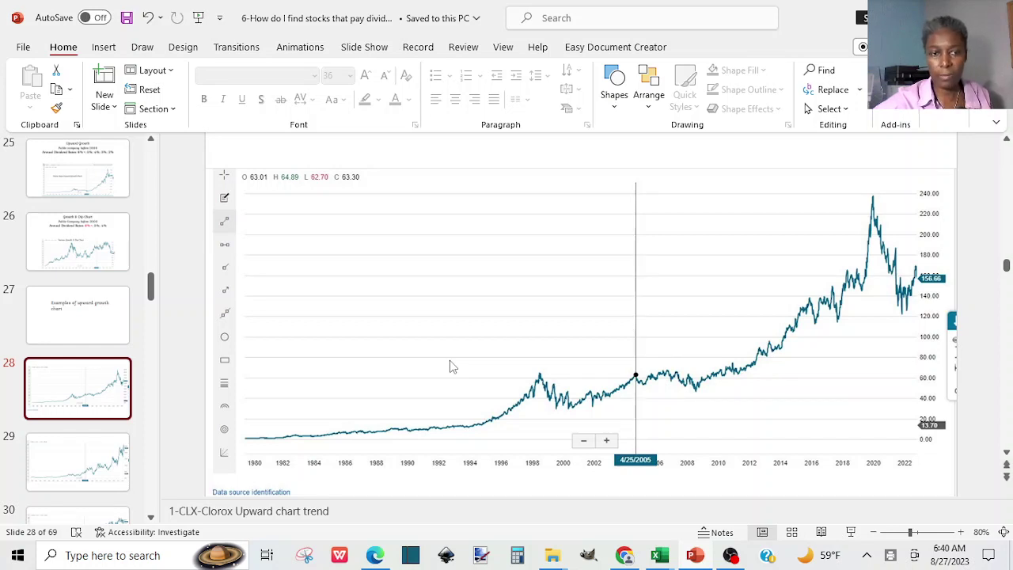
pyautogui.scroll(-1, 451, 366)
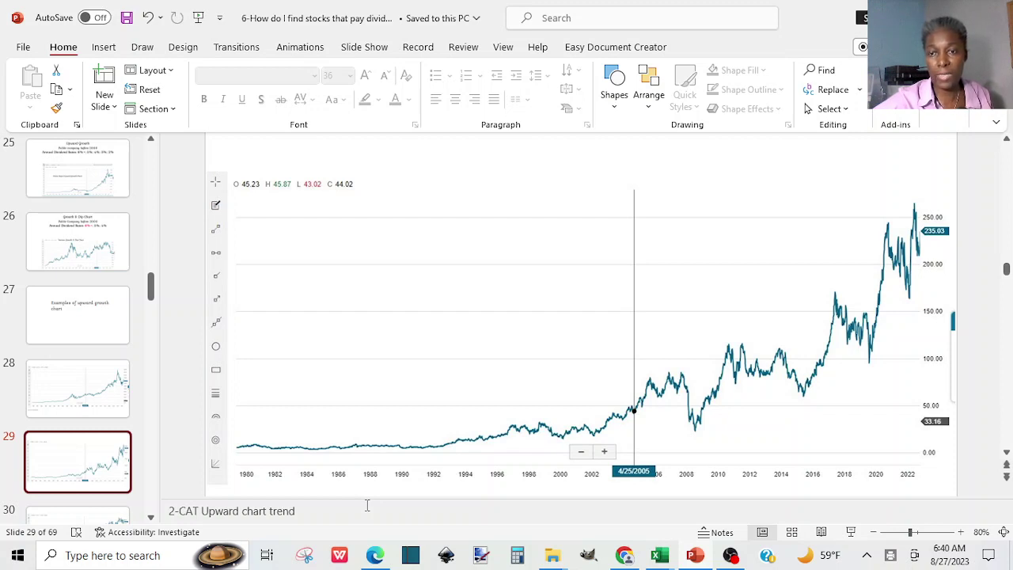
# Review the upward growth chart slides for Colgate, Johnson and Johnson, Enbridge, General Mills, Coca Cola and Home Depot.
pyautogui.press('Down')
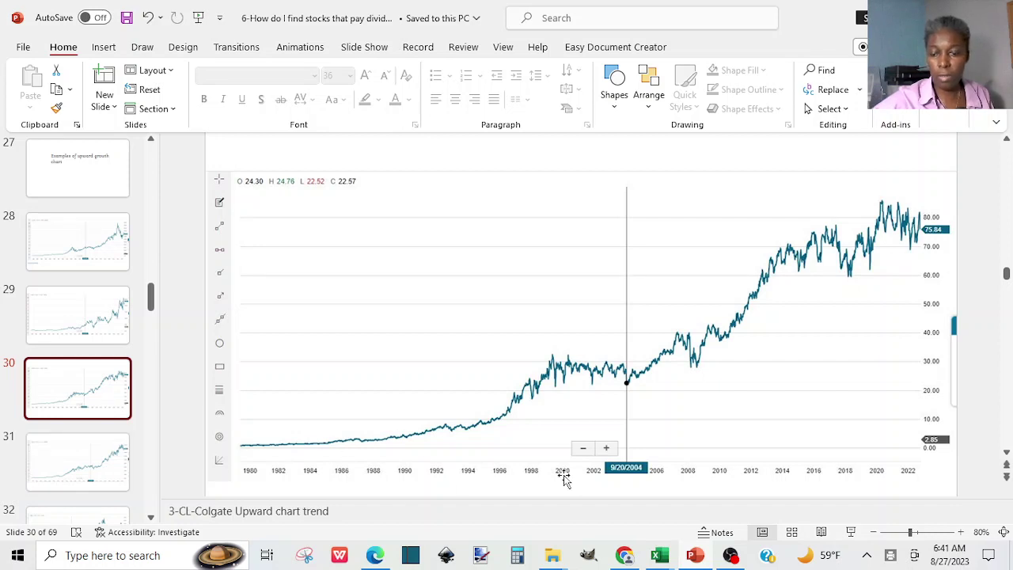
pyautogui.press('Down')
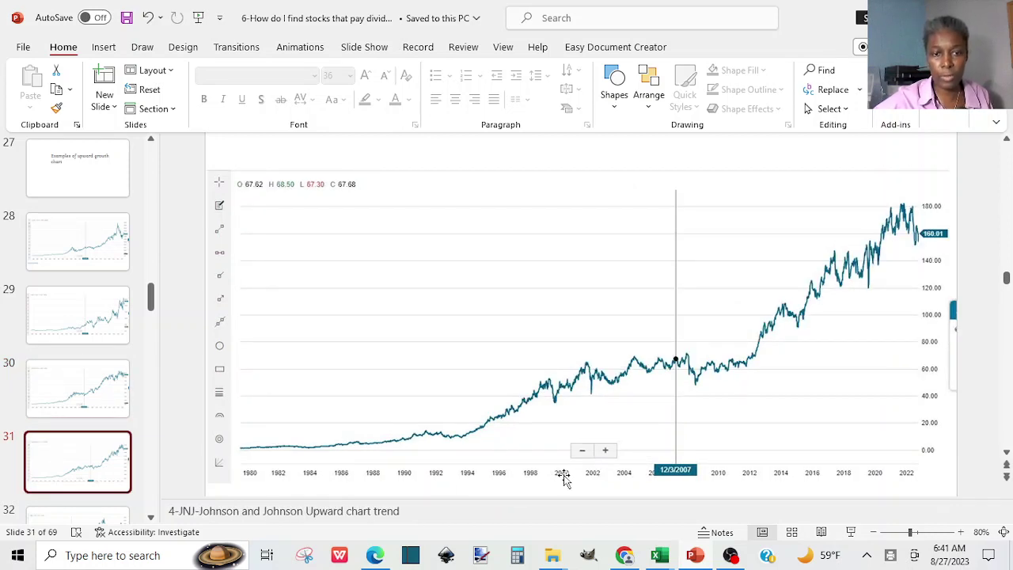
pyautogui.press('Down')
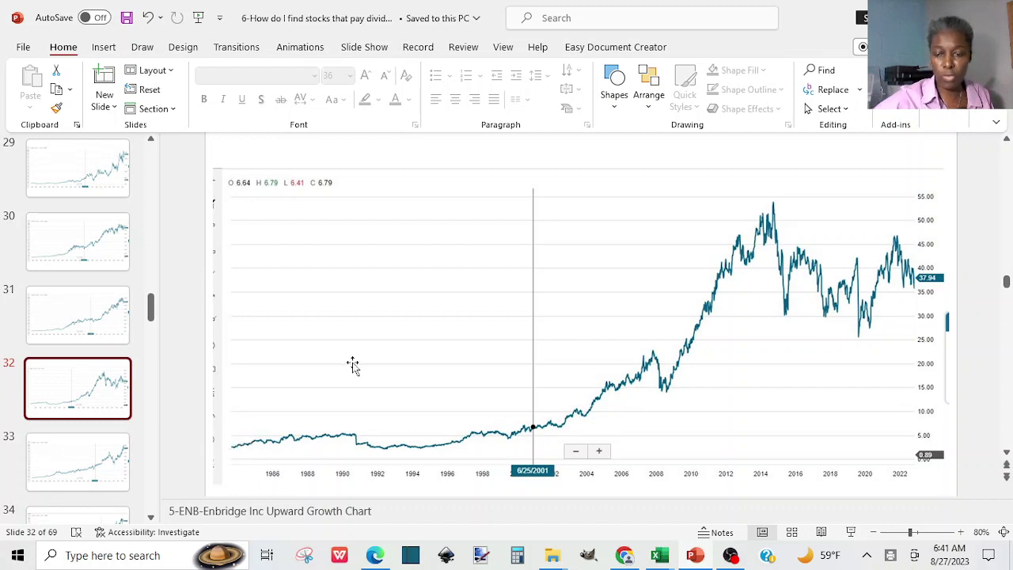
pyautogui.press('Down')
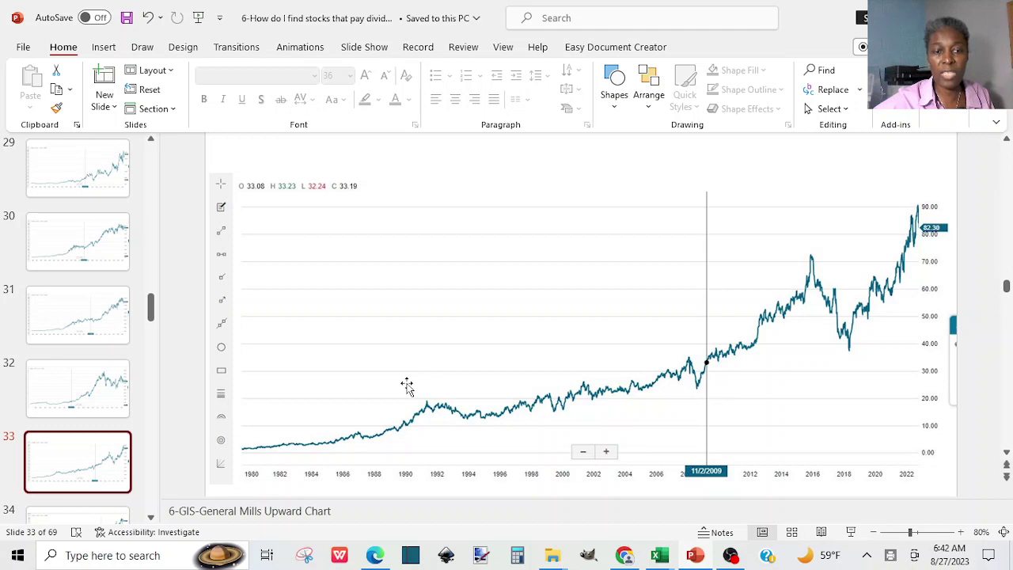
pyautogui.press('pagedown')
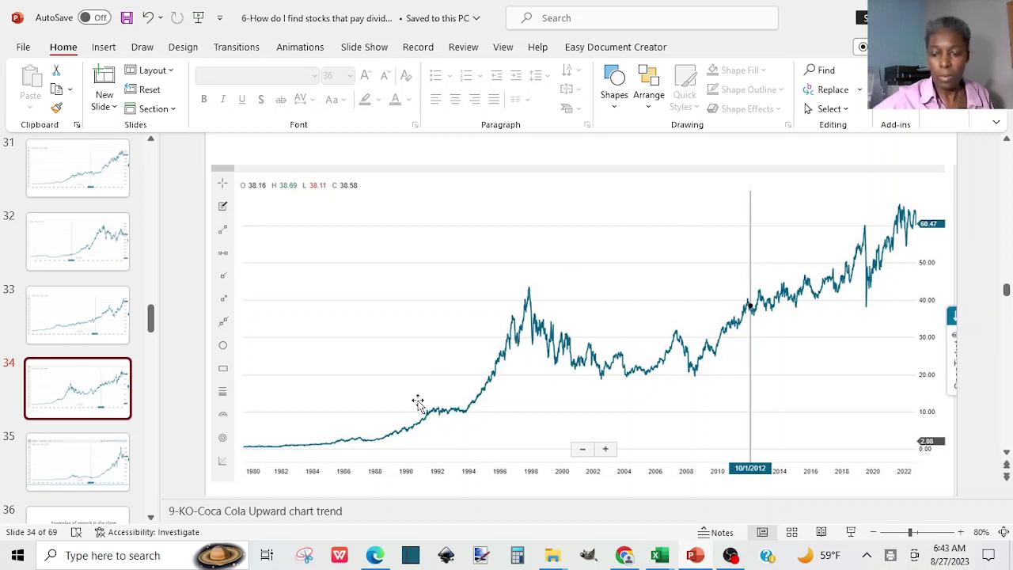
pyautogui.press('Down')
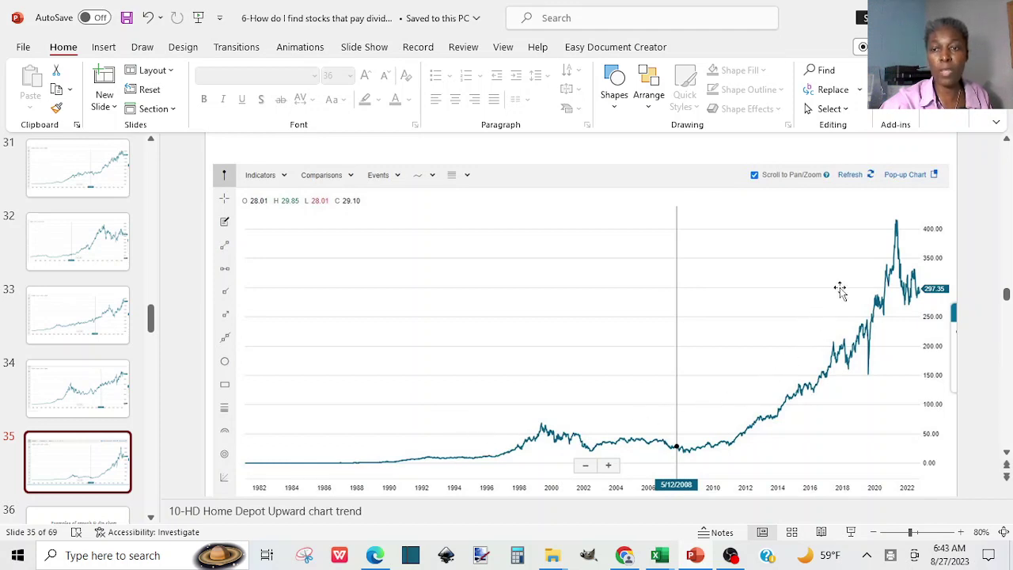
# Review the growth and dip example slides for Verizon, Pfizer and Ford, continuing to blank slide 40.
pyautogui.scroll(-1, 723, 354)
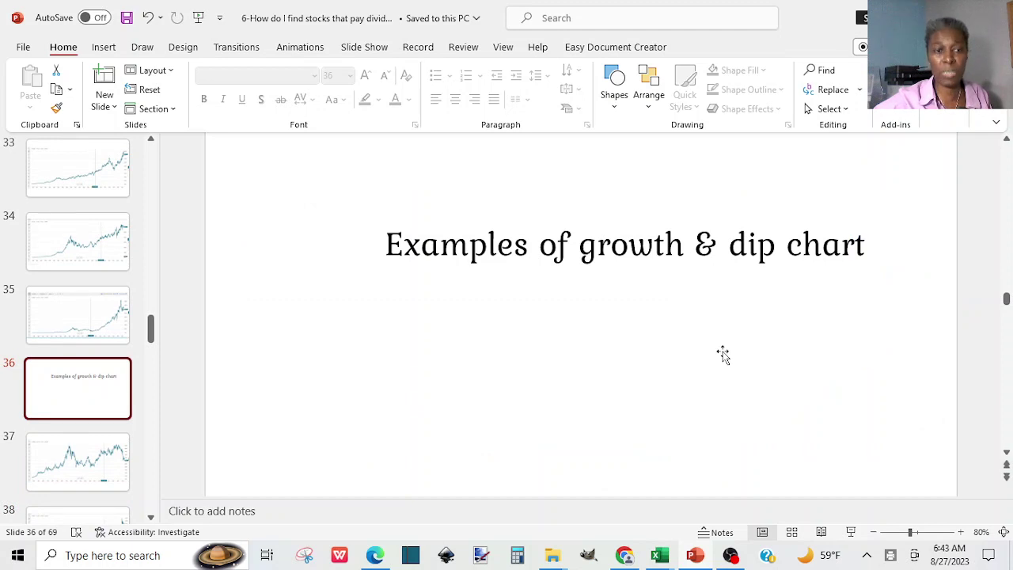
pyautogui.scroll(-1, 723, 353)
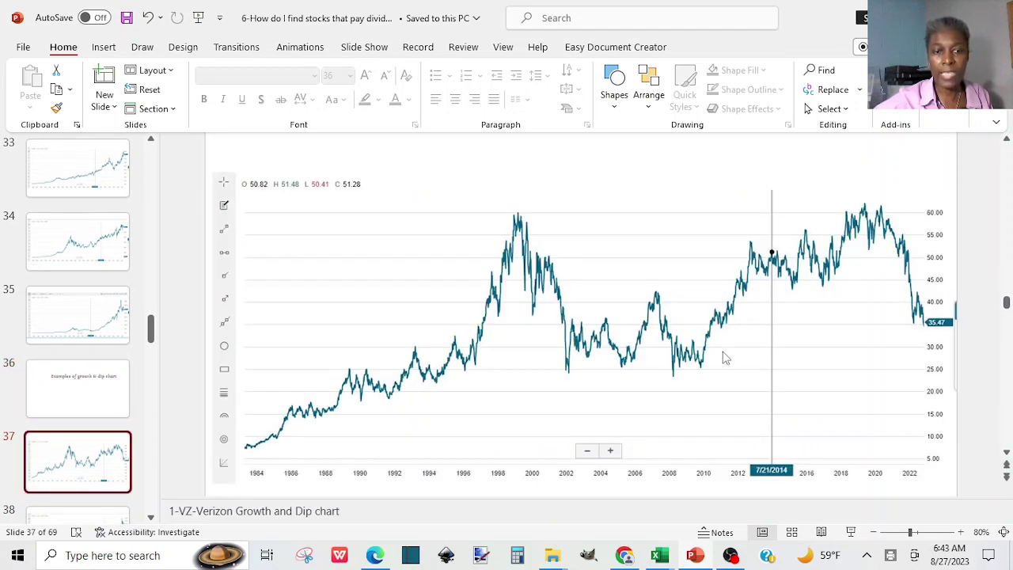
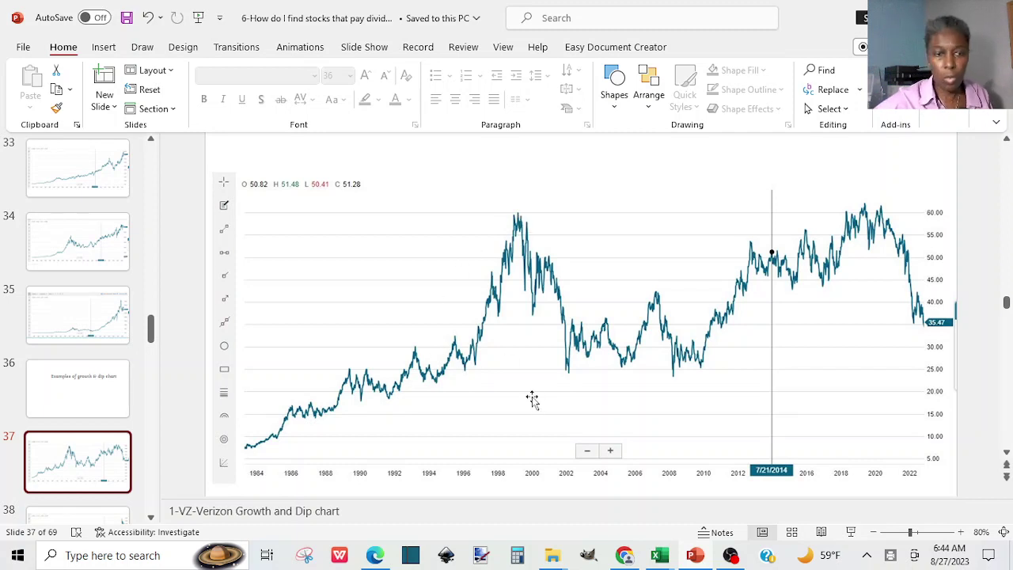
pyautogui.scroll(-1, 531, 400)
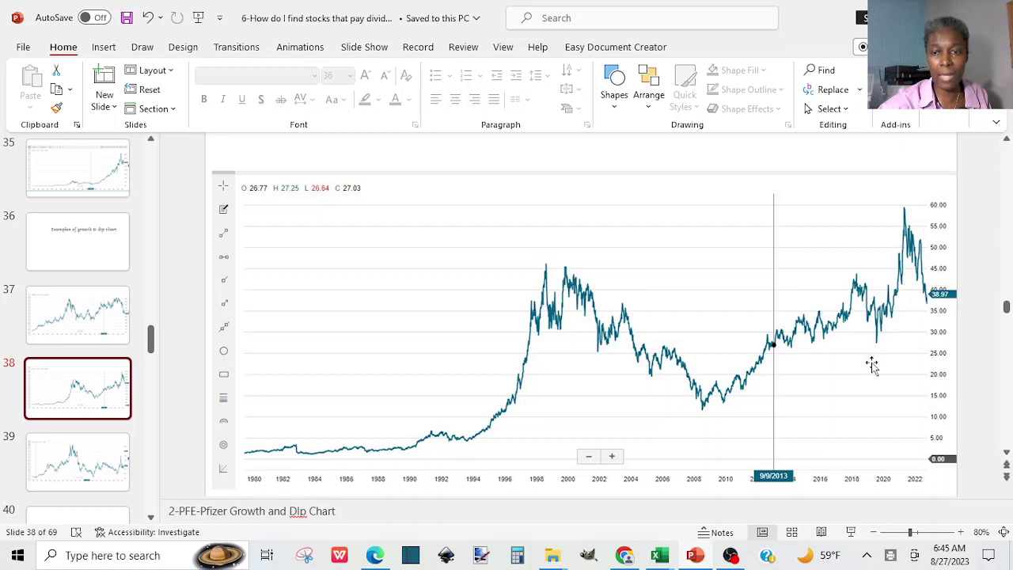
pyautogui.scroll(-1, 871, 364)
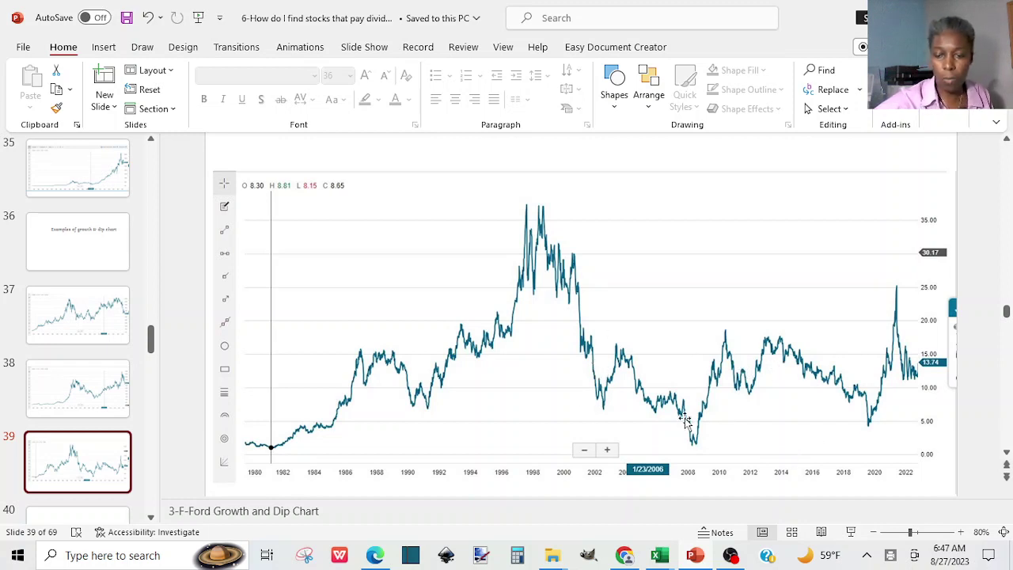
pyautogui.scroll(-1, 685, 420)
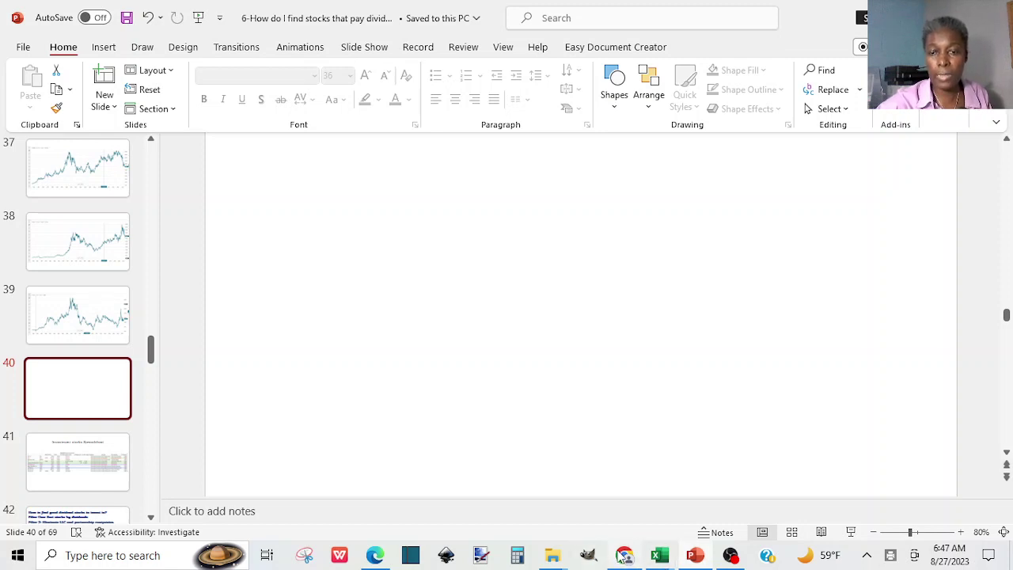
# Switch to the Schwab stock research page in Chrome and bring up the price chart for Hasbro (HAS).
pyautogui.click(624, 556)
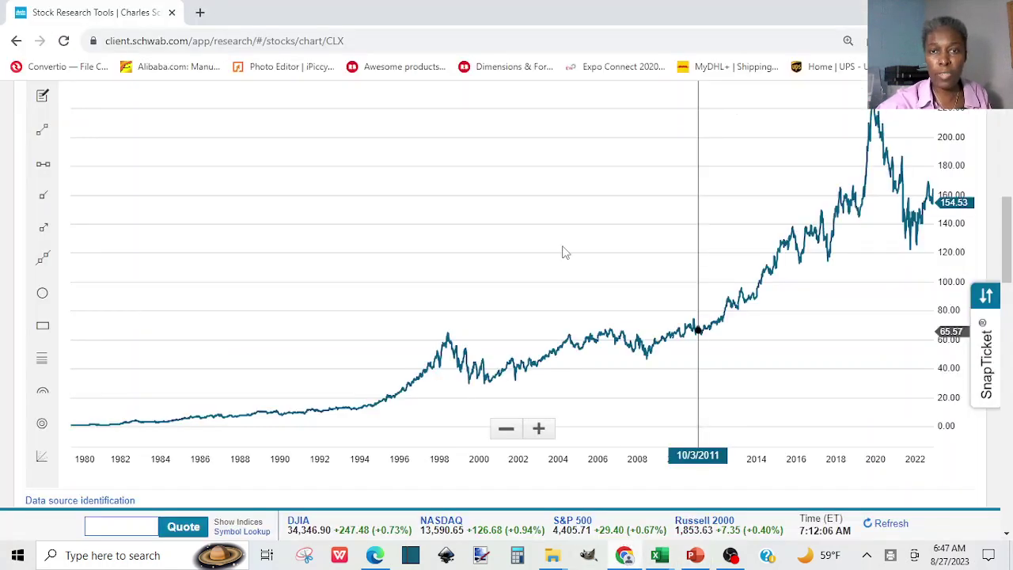
pyautogui.moveTo(1006, 245); pyautogui.dragTo(1006, 156)
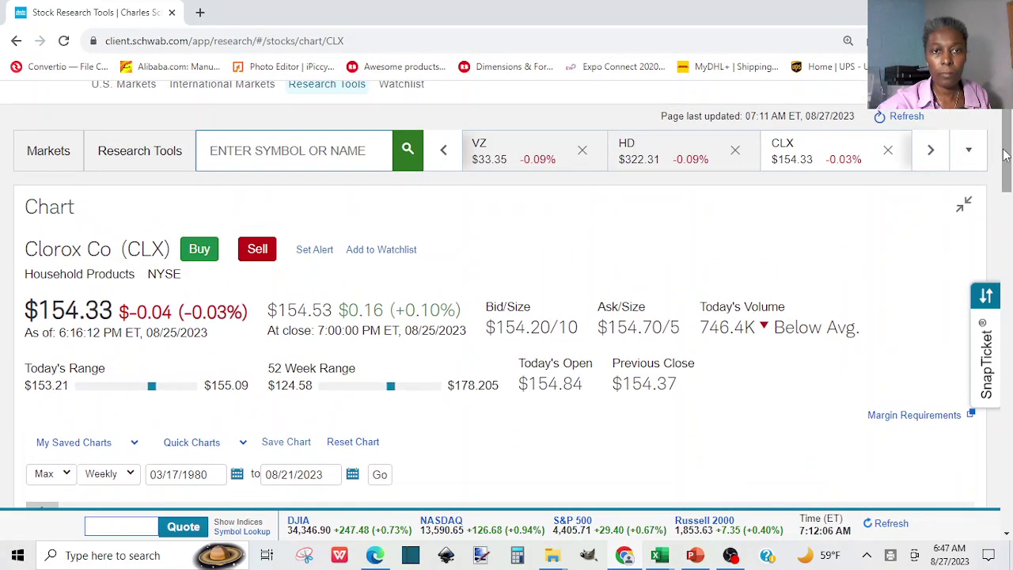
pyautogui.click(298, 141)
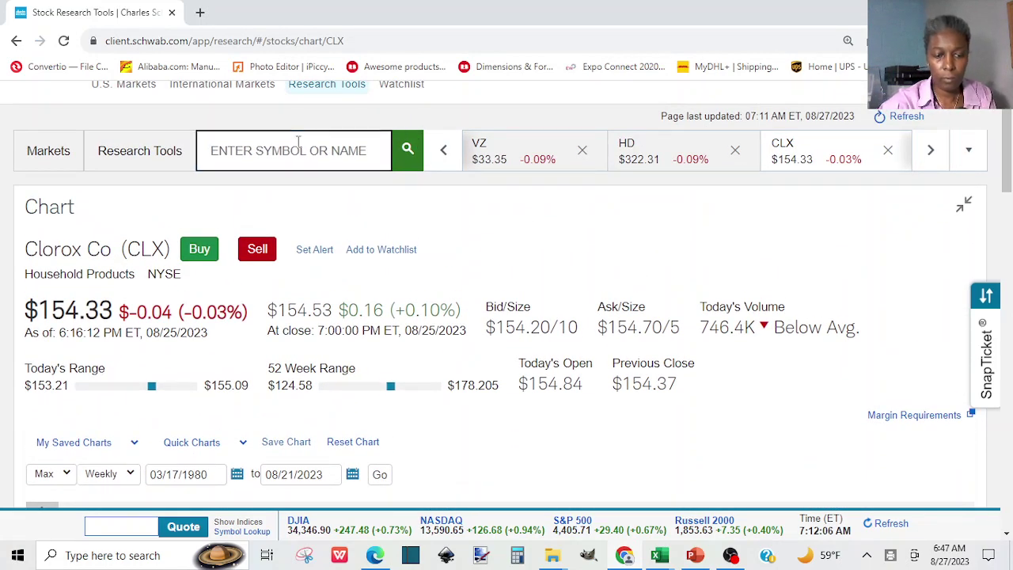
pyautogui.write('HAS')
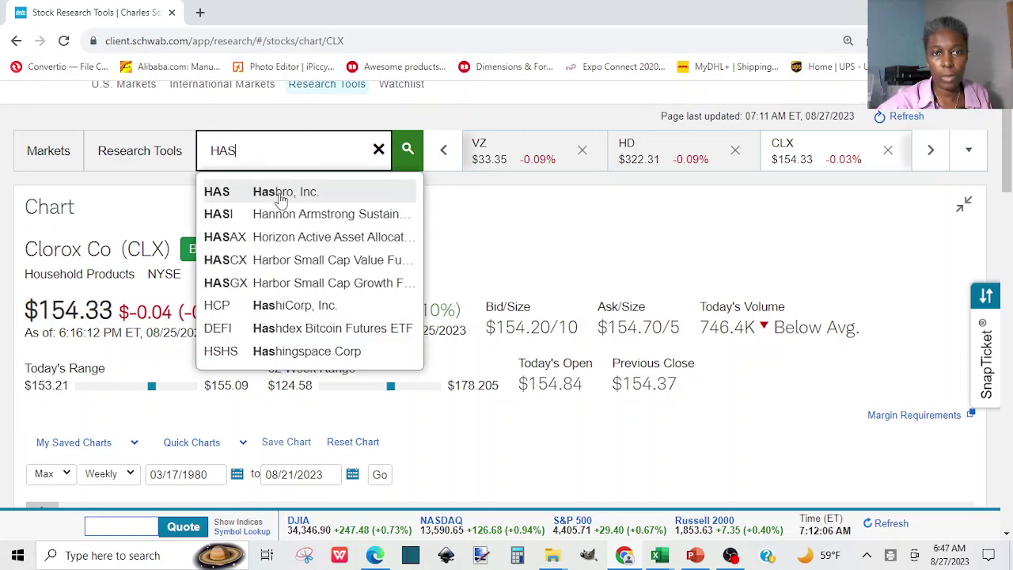
pyautogui.press('Return')
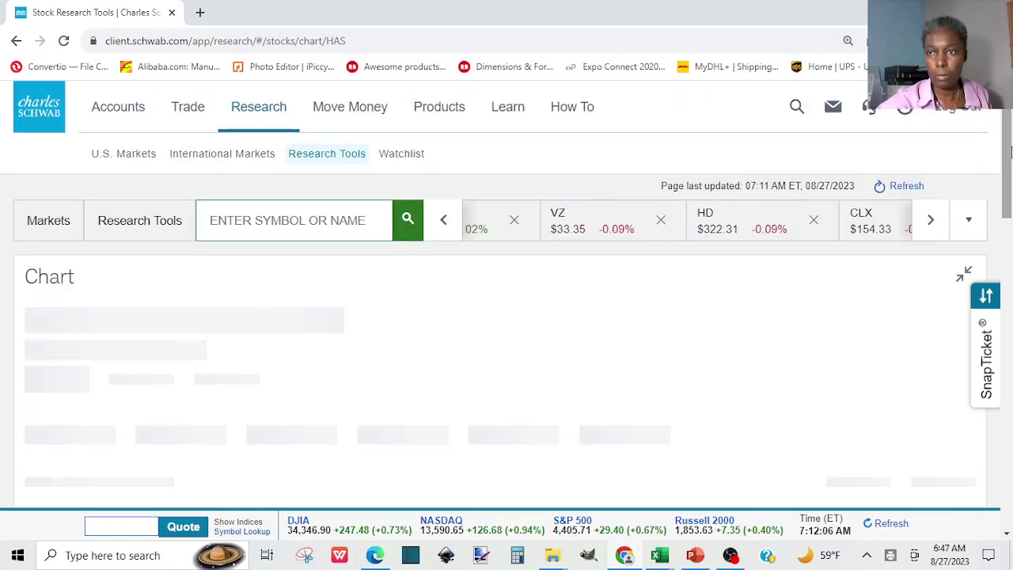
pyautogui.moveTo(1010, 152); pyautogui.dragTo(1011, 260)
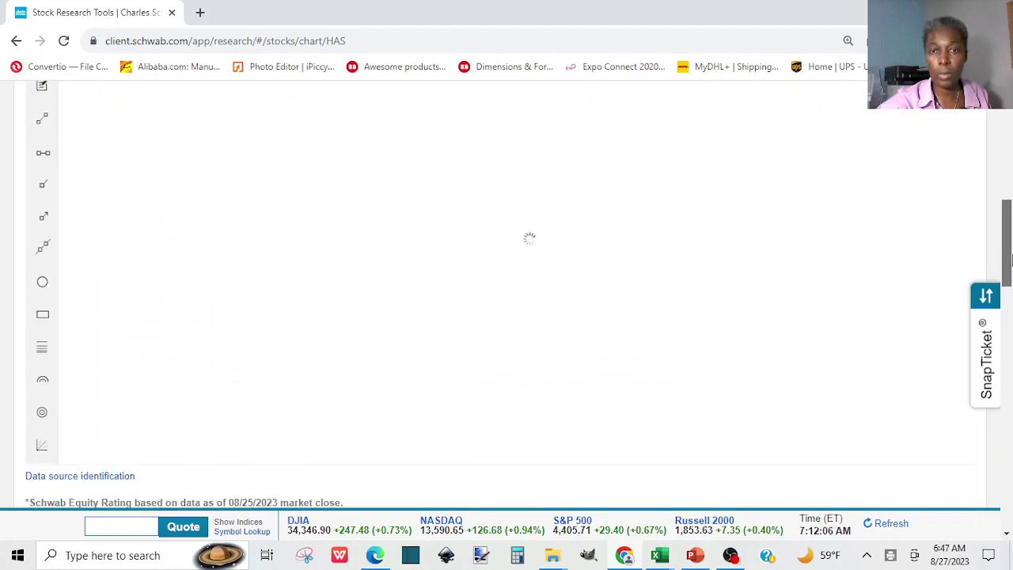
pyautogui.scroll(1, 1010, 261)
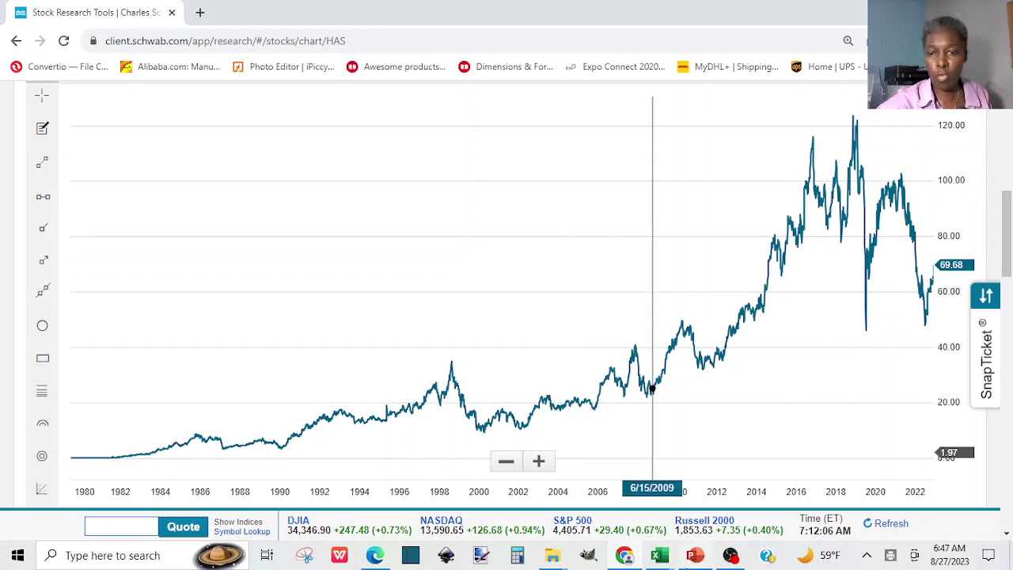
# Switch to the Stocks 2023 workbook in Excel and search the Industry column for "leisure".
pyautogui.moveTo(661, 557)
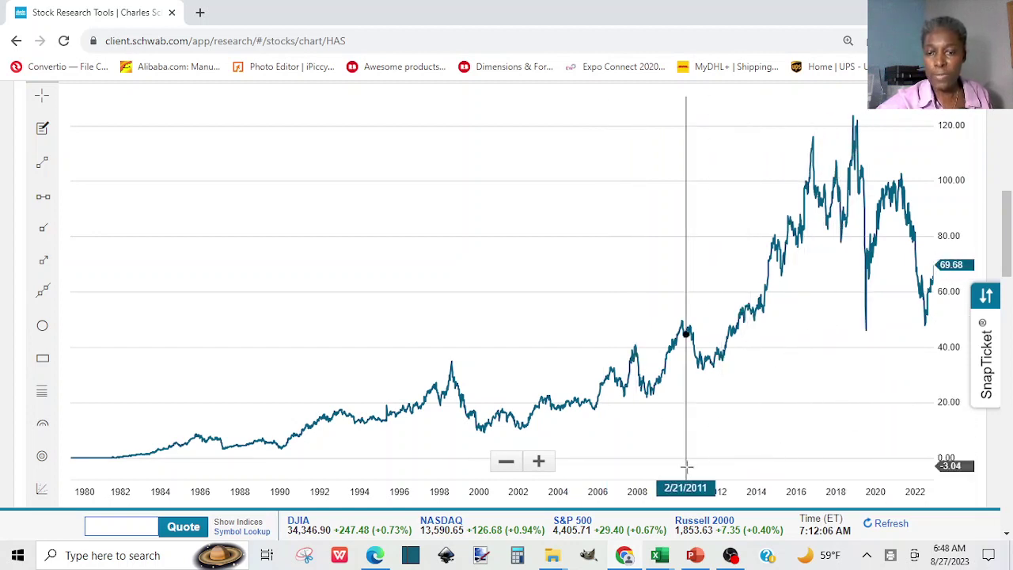
pyautogui.click(663, 558)
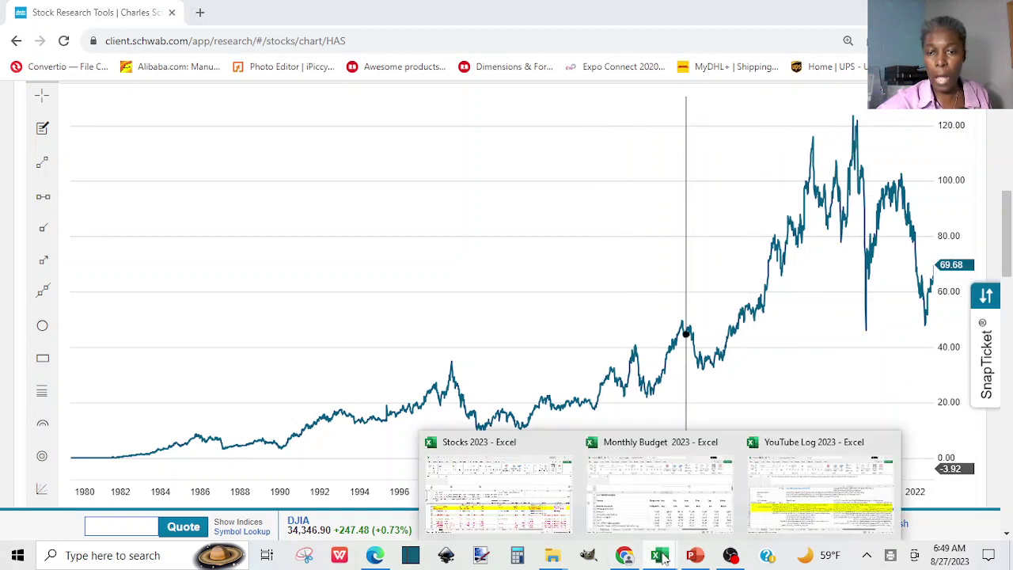
pyautogui.click(483, 526)
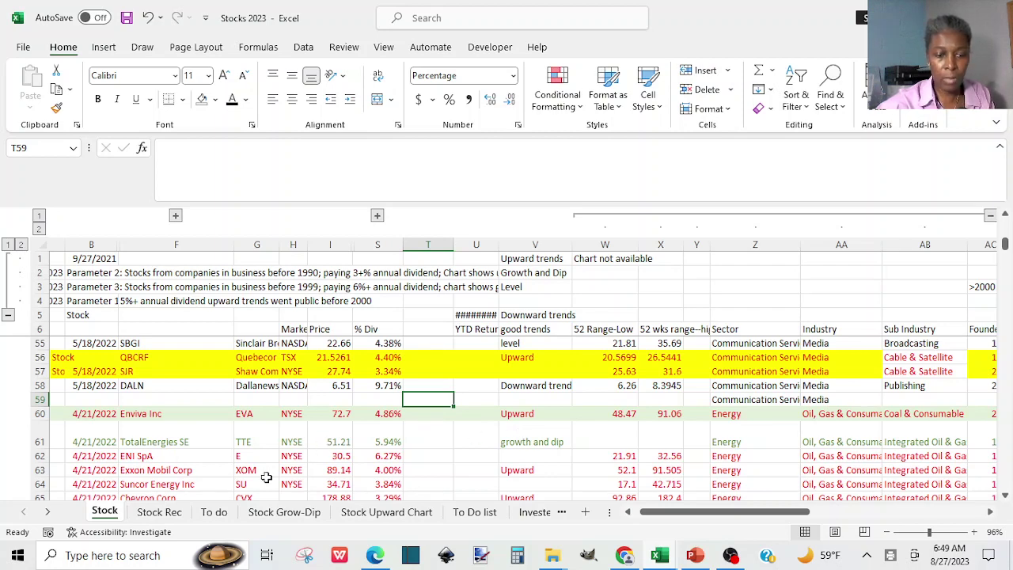
pyautogui.hotkey('ctrl', 'f')
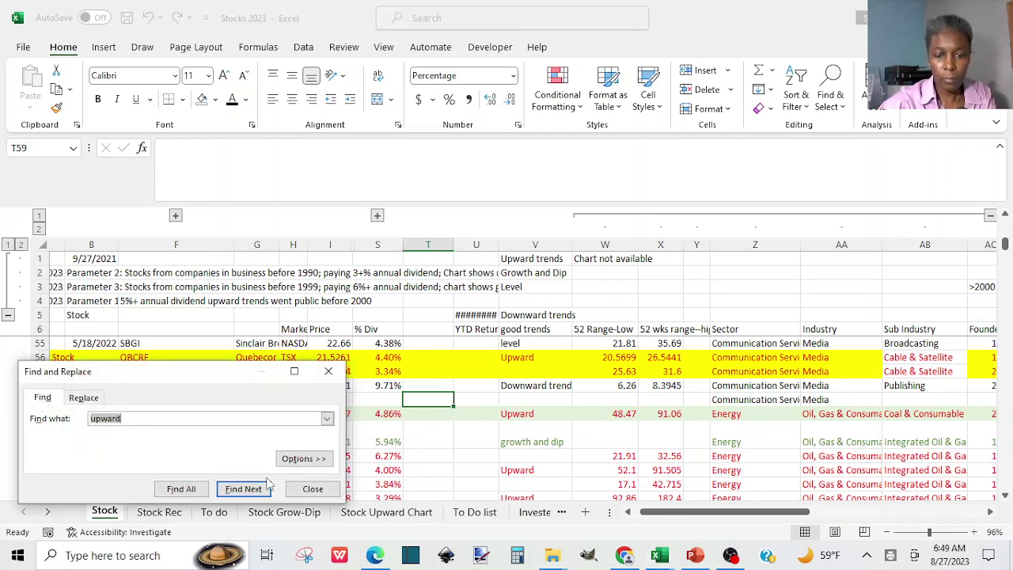
pyautogui.write('leisure')
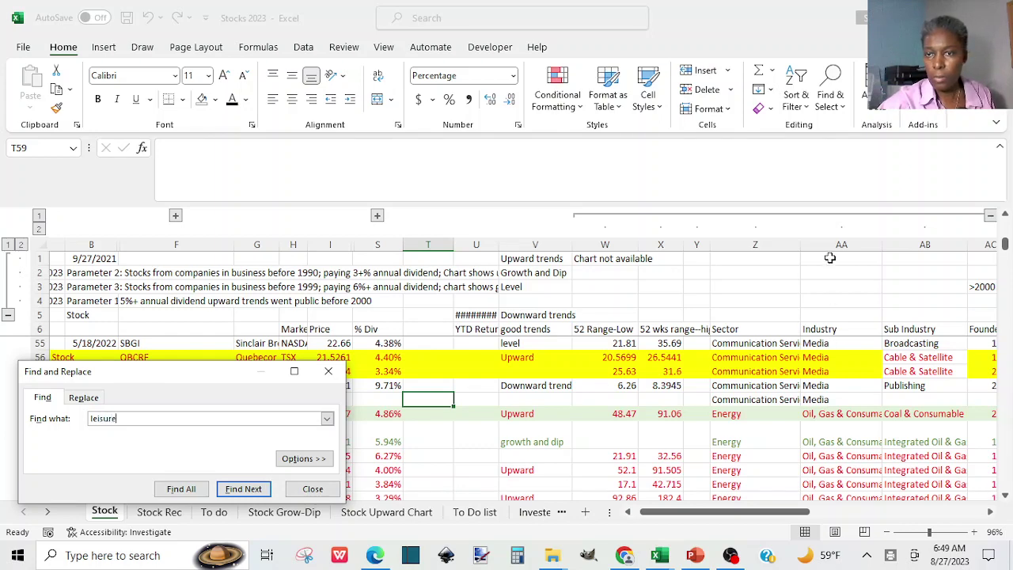
pyautogui.click(835, 244)
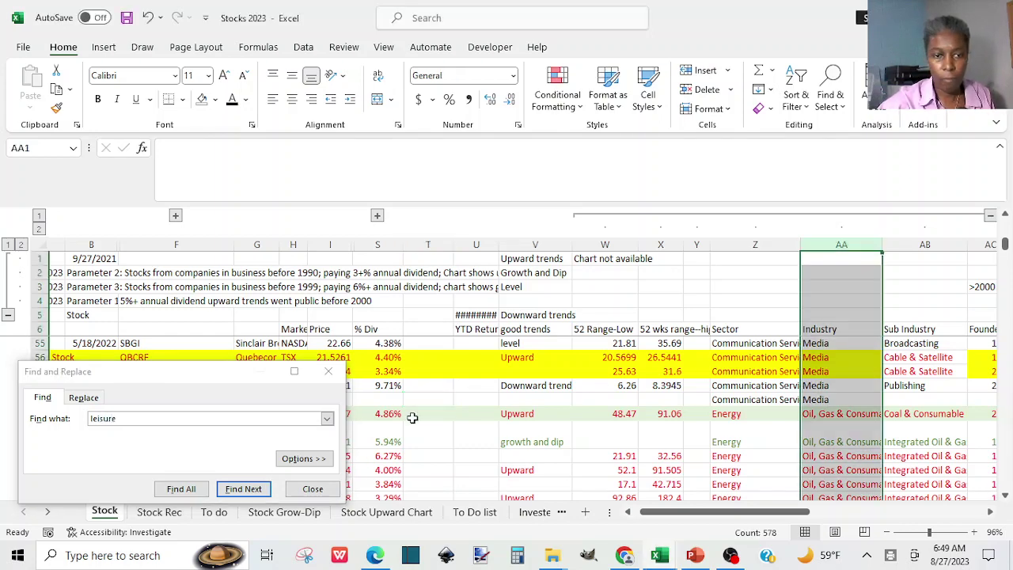
pyautogui.click(243, 488)
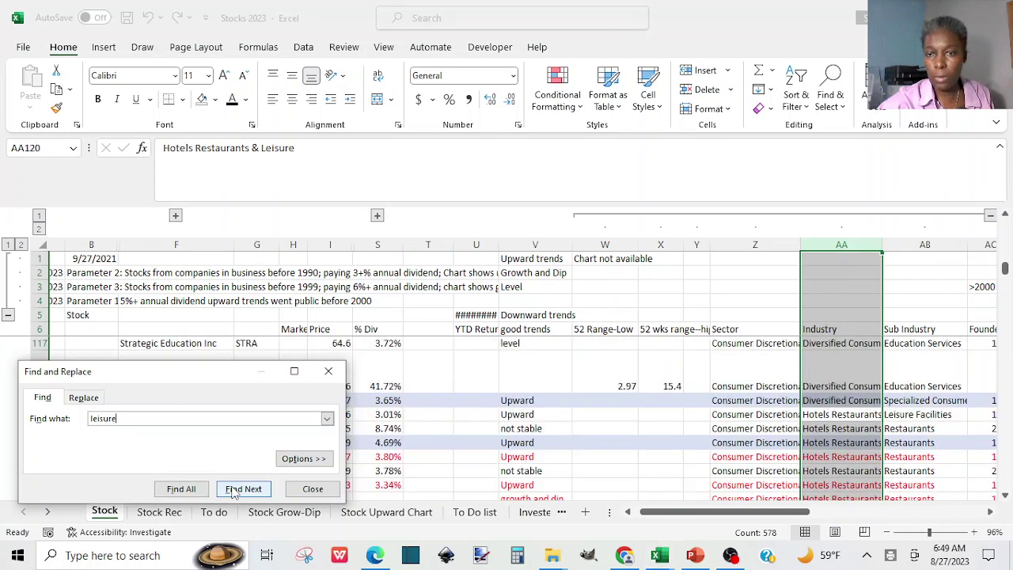
pyautogui.click(327, 371)
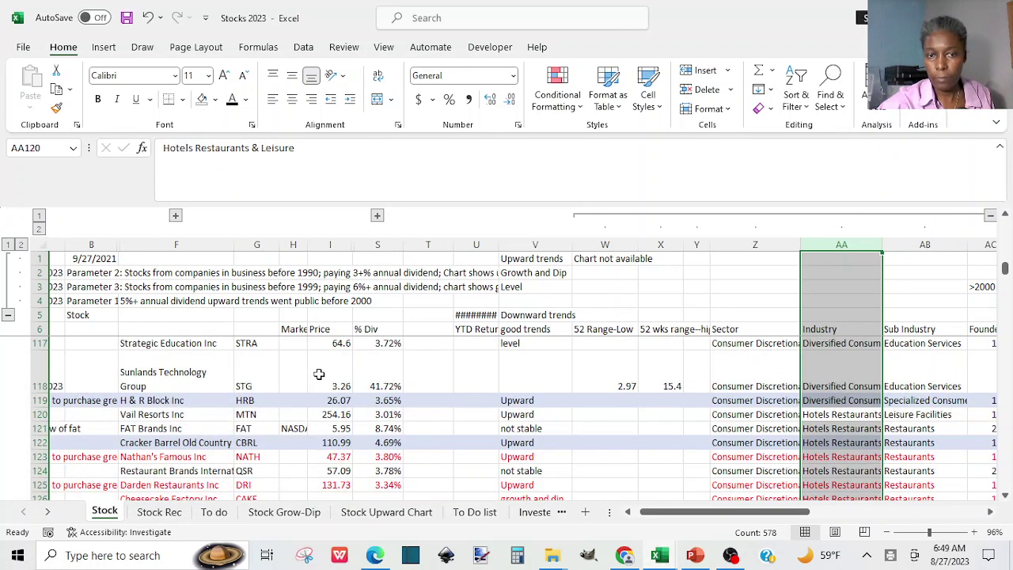
# Examine Hasbro's trend, dividend percentage and price among the Leisure Products stocks, then select its row and the Escalade row.
pyautogui.click(1005, 495)
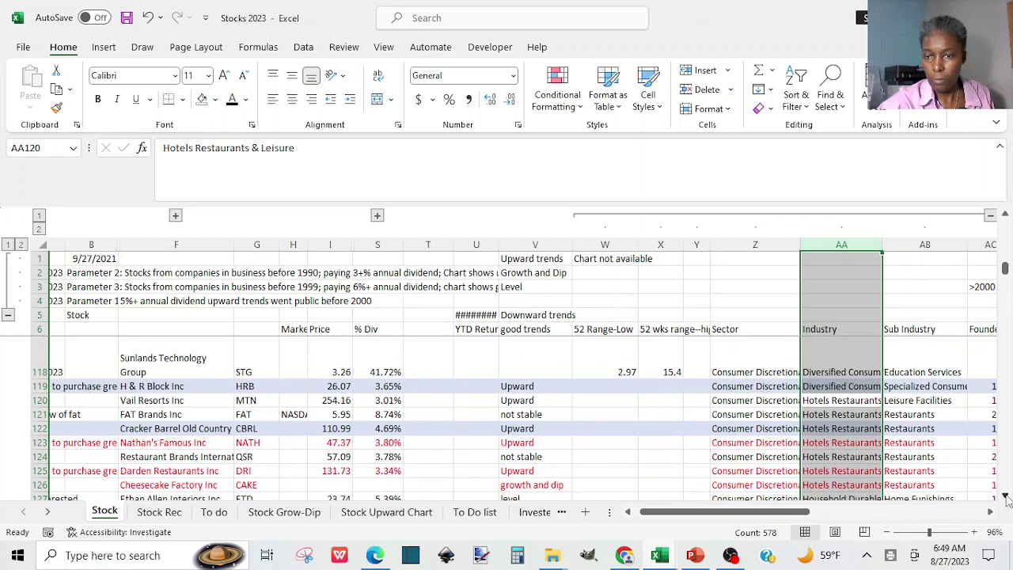
pyautogui.click(1004, 495)
pyautogui.click(1005, 496)
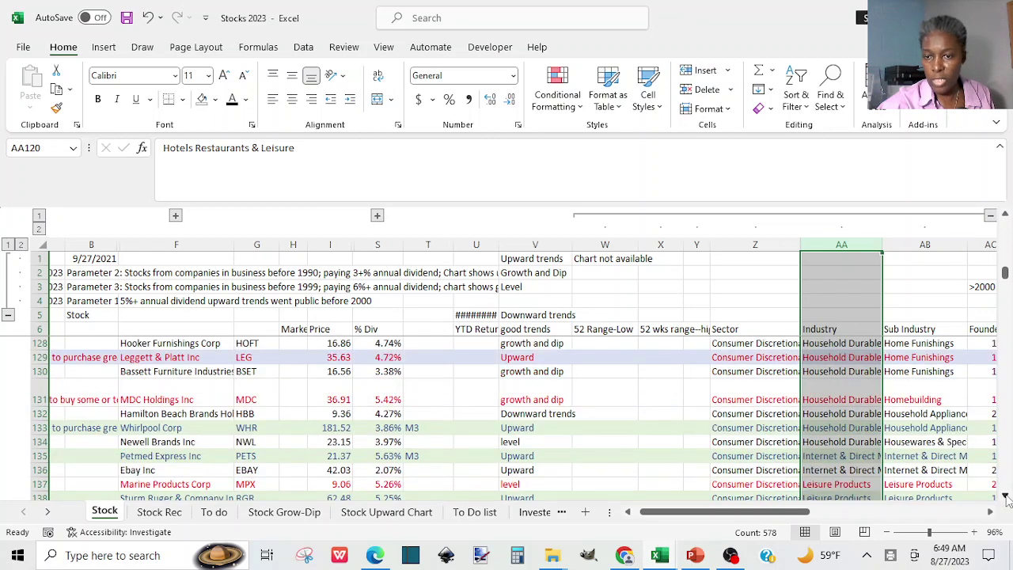
pyautogui.click(1004, 495)
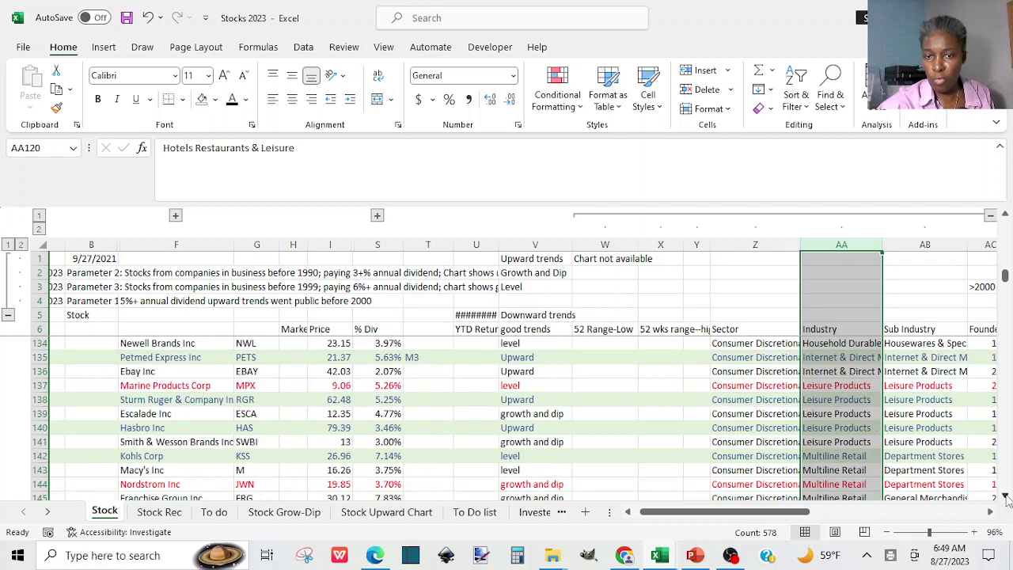
pyautogui.click(528, 428)
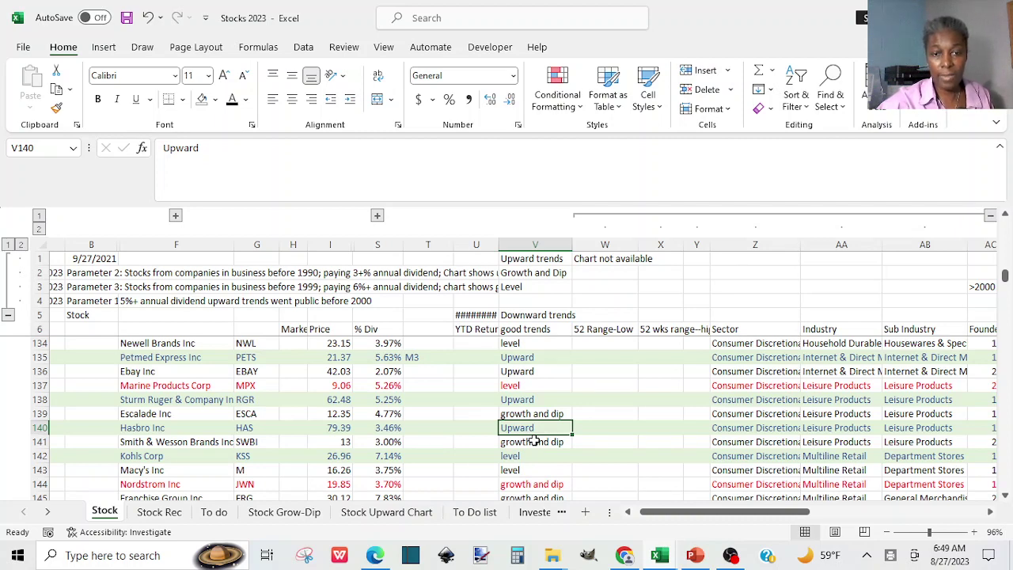
pyautogui.click(389, 426)
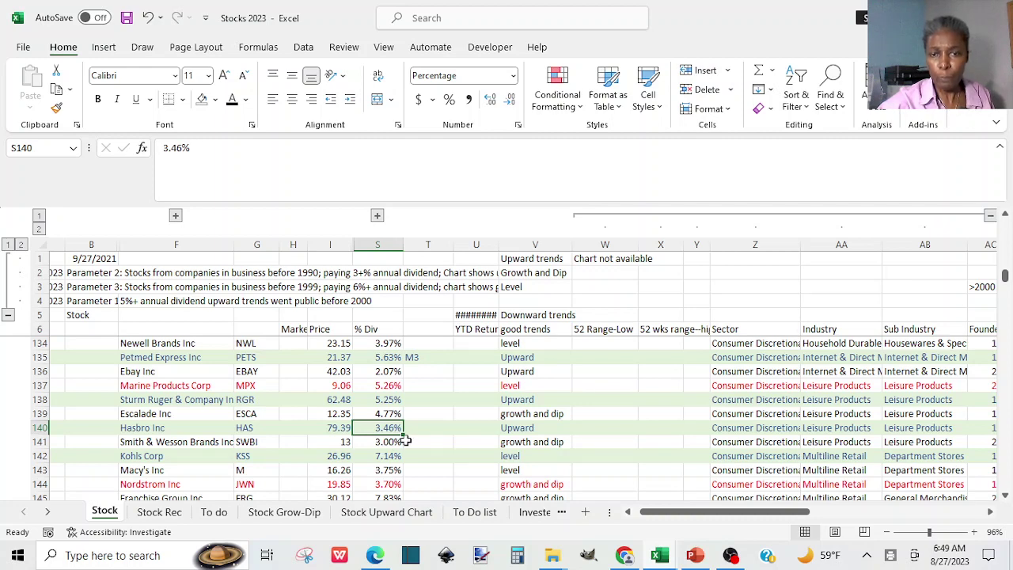
pyautogui.click(326, 429)
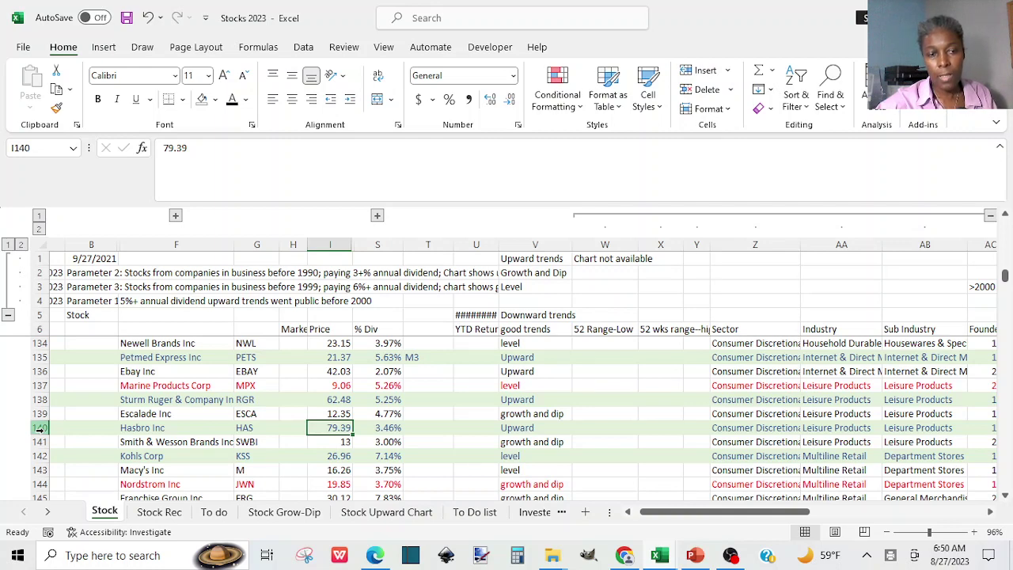
pyautogui.click(38, 427)
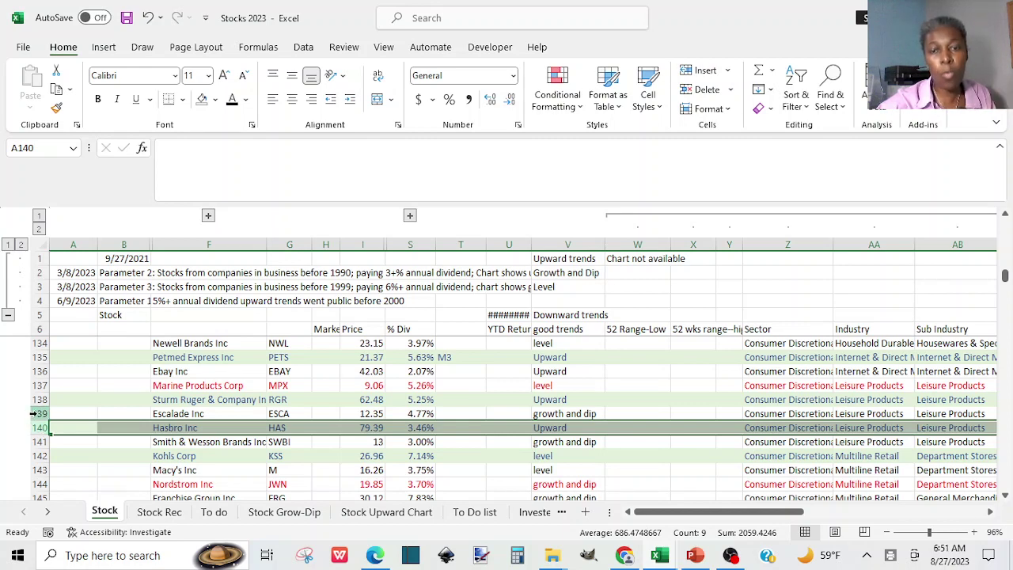
pyautogui.click(38, 413)
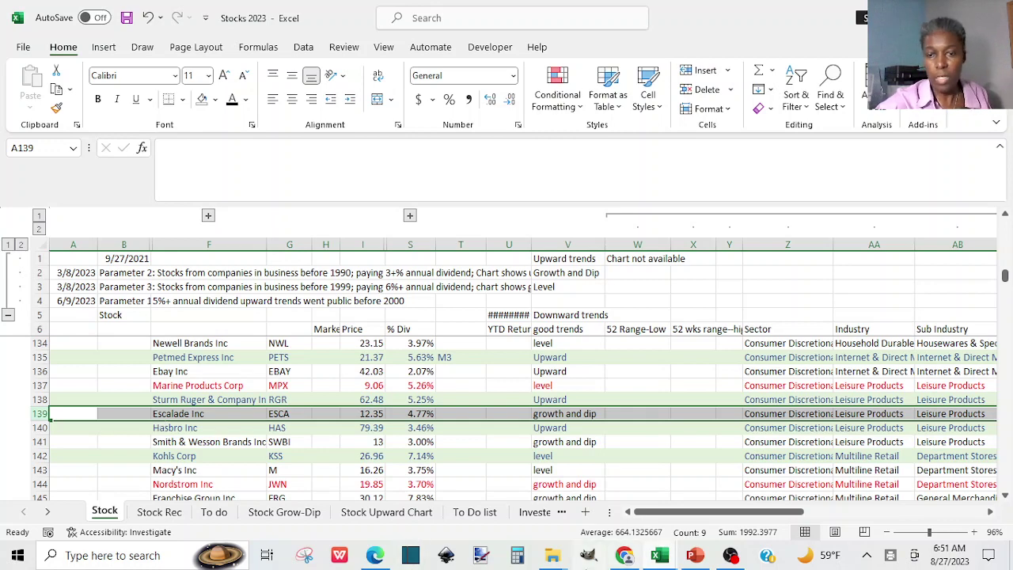
# Switch to the Schwab page in Chrome and review Hasbro's current price and 52-week range above the chart.
pyautogui.click(627, 558)
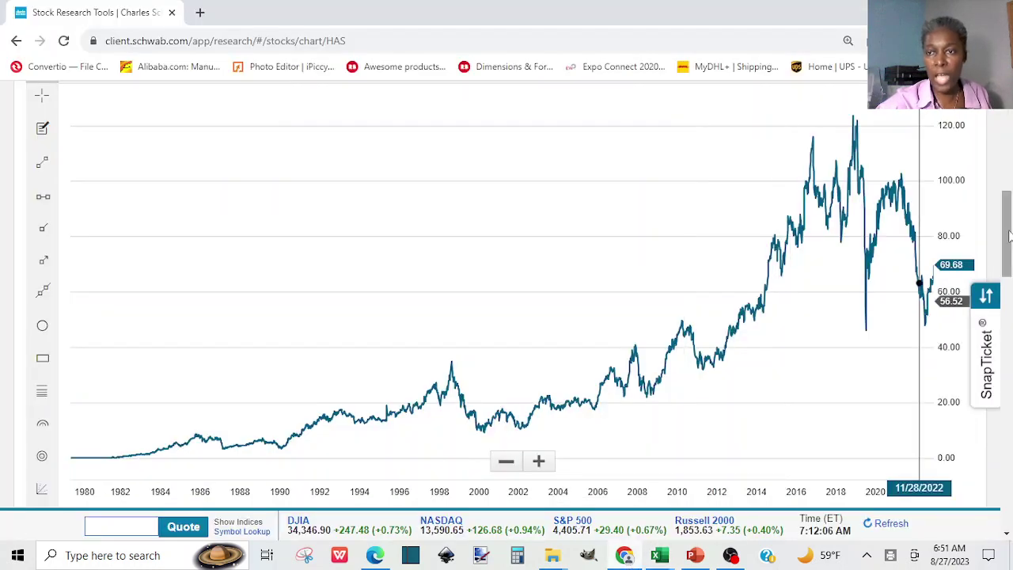
pyautogui.moveTo(1009, 235); pyautogui.dragTo(1009, 148)
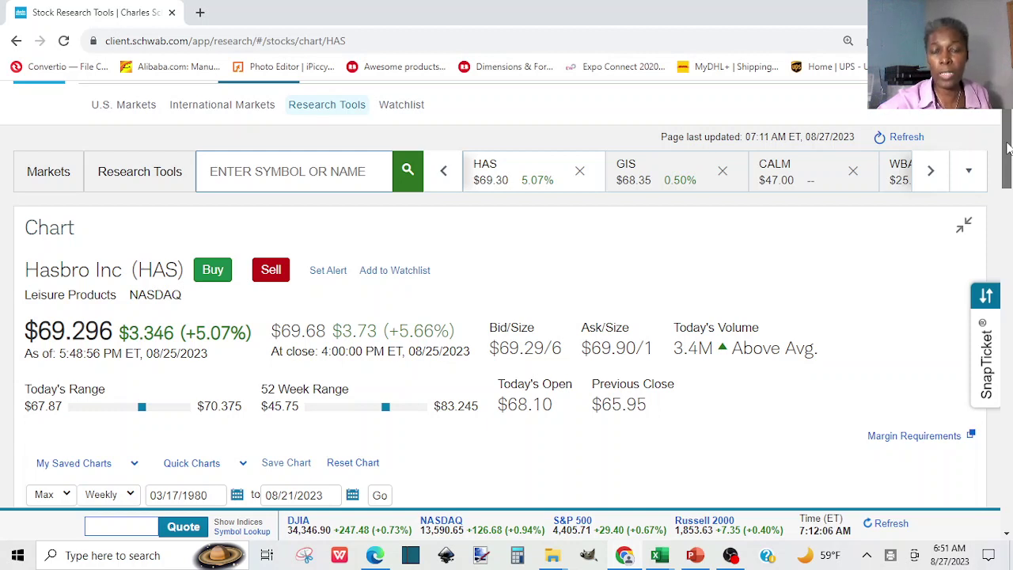
pyautogui.moveTo(1009, 147); pyautogui.dragTo(1009, 147)
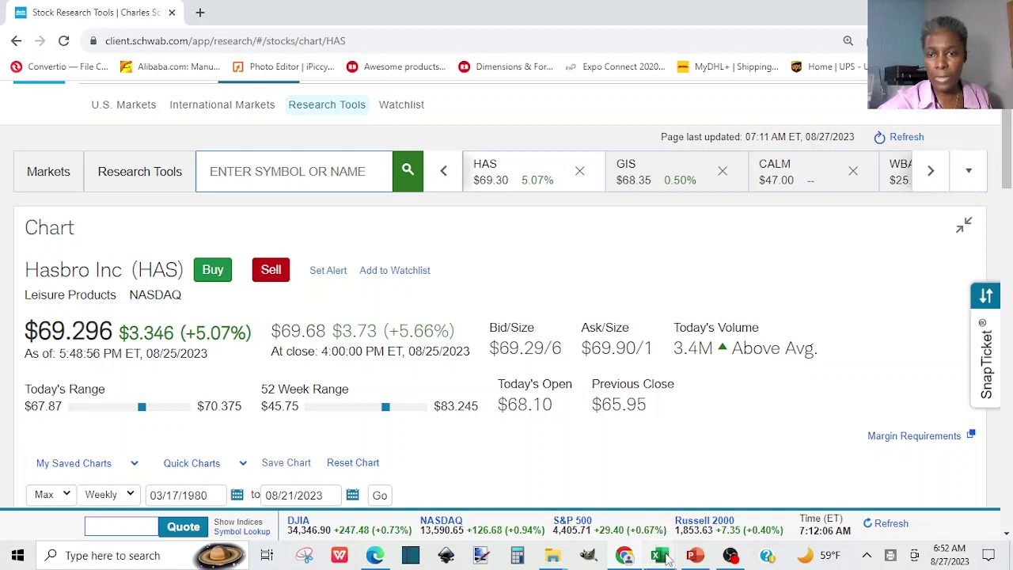
# Switch to the Stocks 2023 workbook in Excel and select Hasbro's price in cell I140 of the Stock sheet.
pyautogui.moveTo(663, 556)
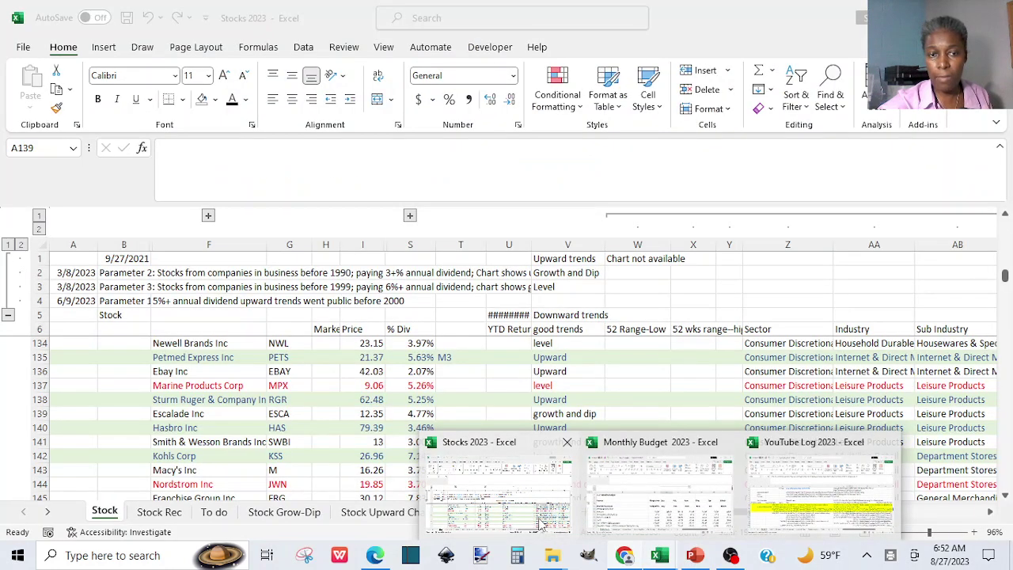
pyautogui.click(540, 522)
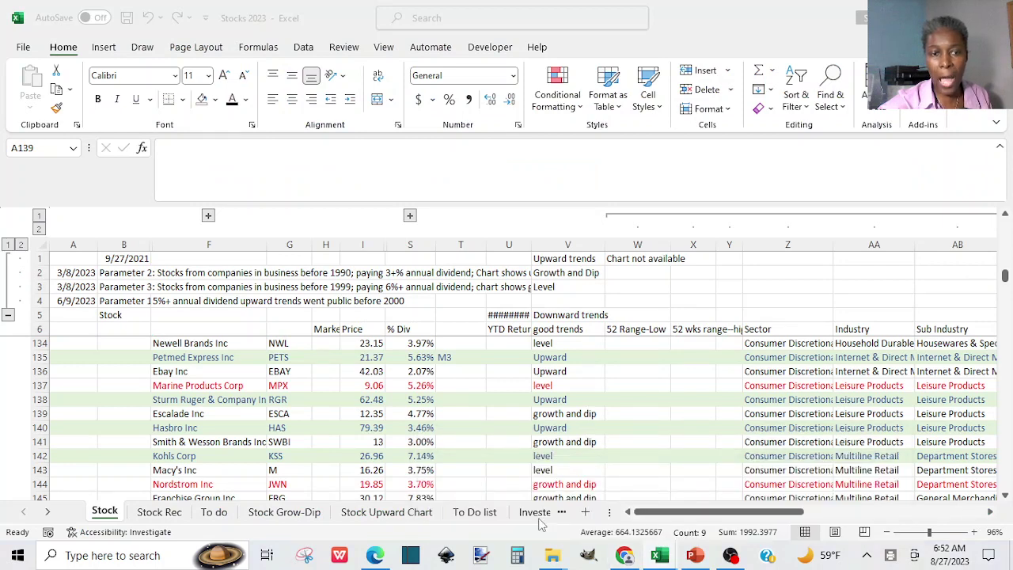
pyautogui.click(374, 427)
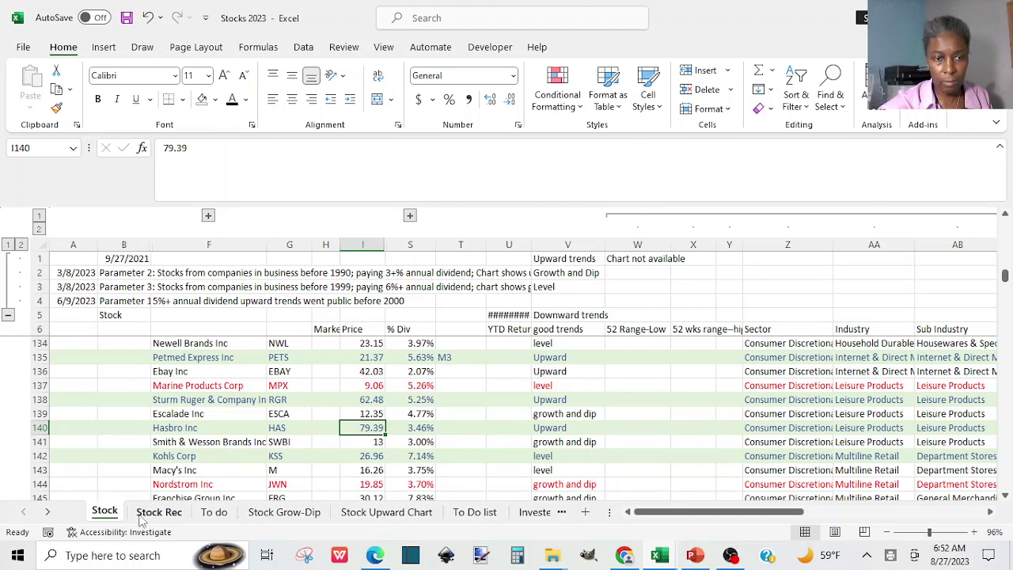
# Find the Hasbro purchases on the Invested sheet and select both of their rows, 90 and 91.
pyautogui.click(529, 515)
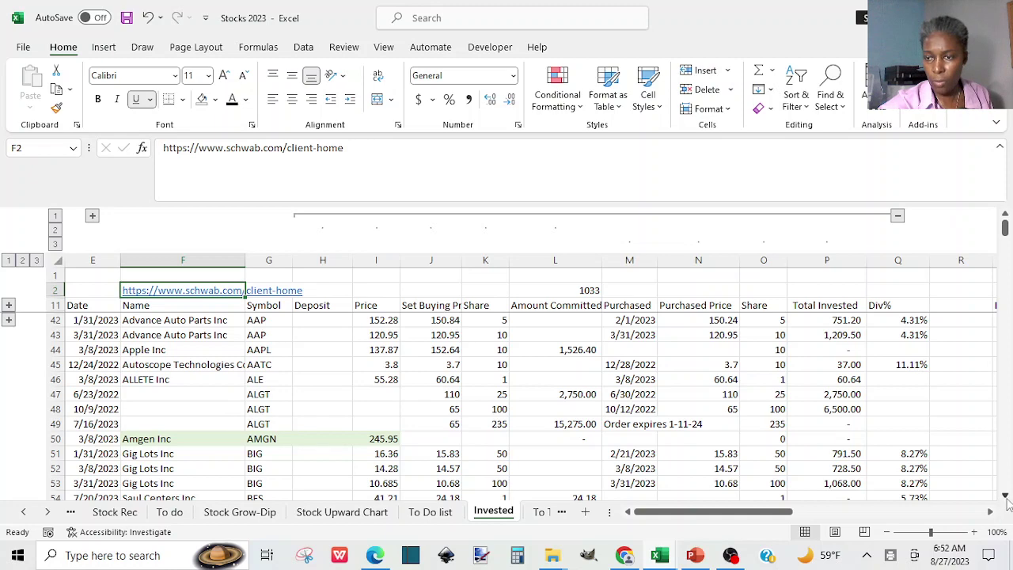
pyautogui.scroll(-4, 1005, 497)
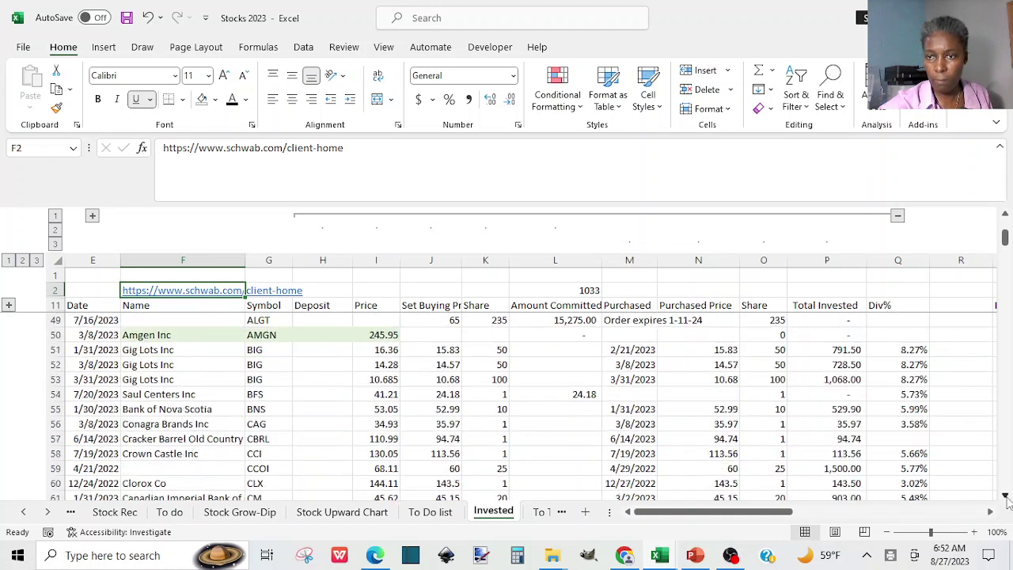
pyautogui.scroll(-2, 1005, 497)
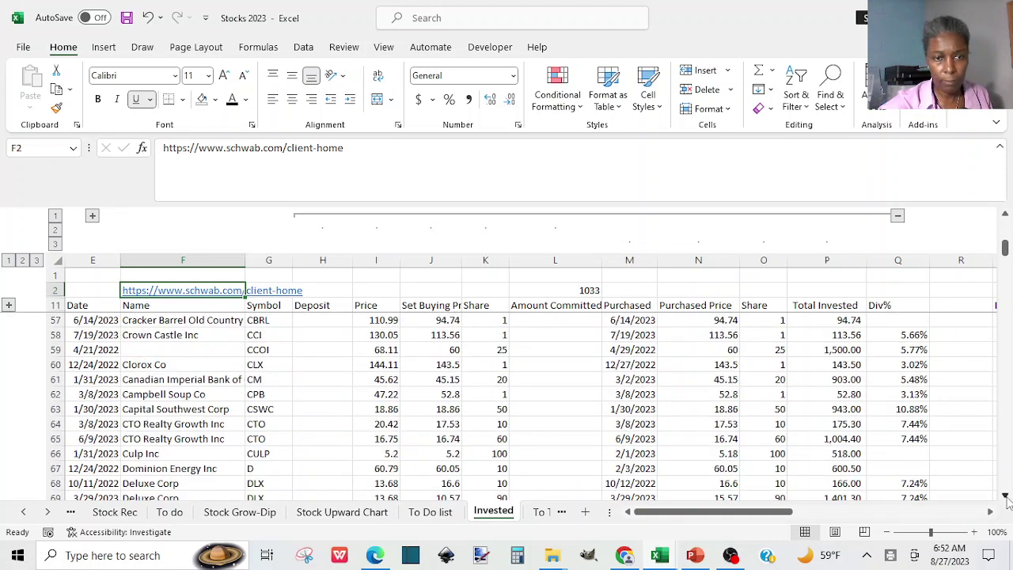
pyautogui.scroll(-6, 1006, 497)
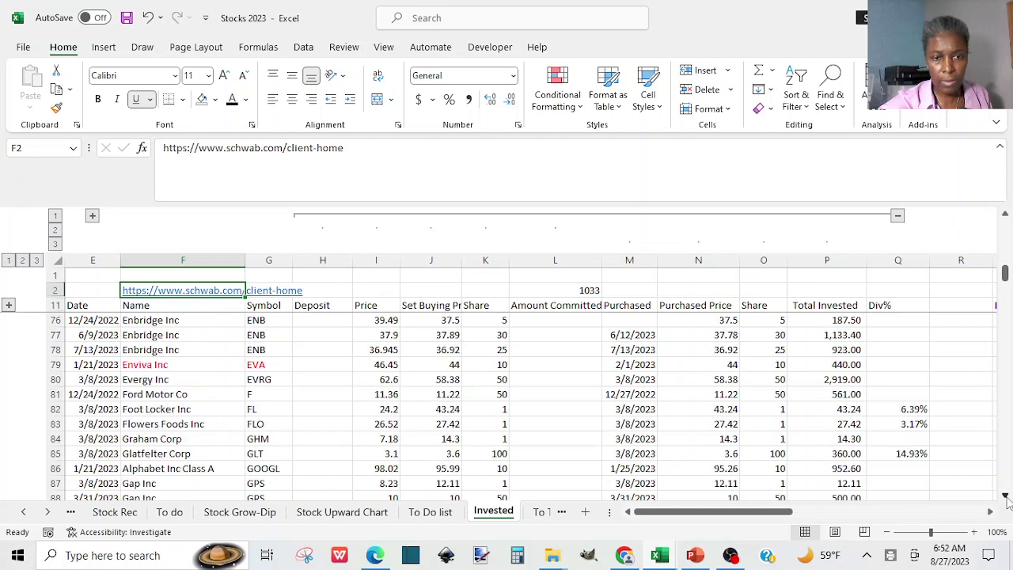
pyautogui.scroll(-4, 1006, 497)
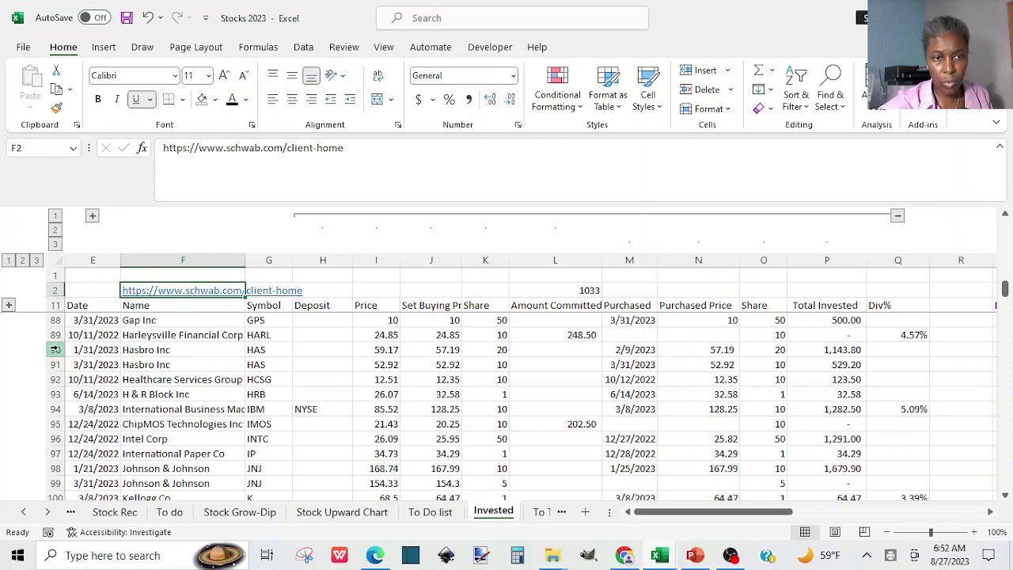
pyautogui.moveTo(54, 349); pyautogui.dragTo(63, 364)
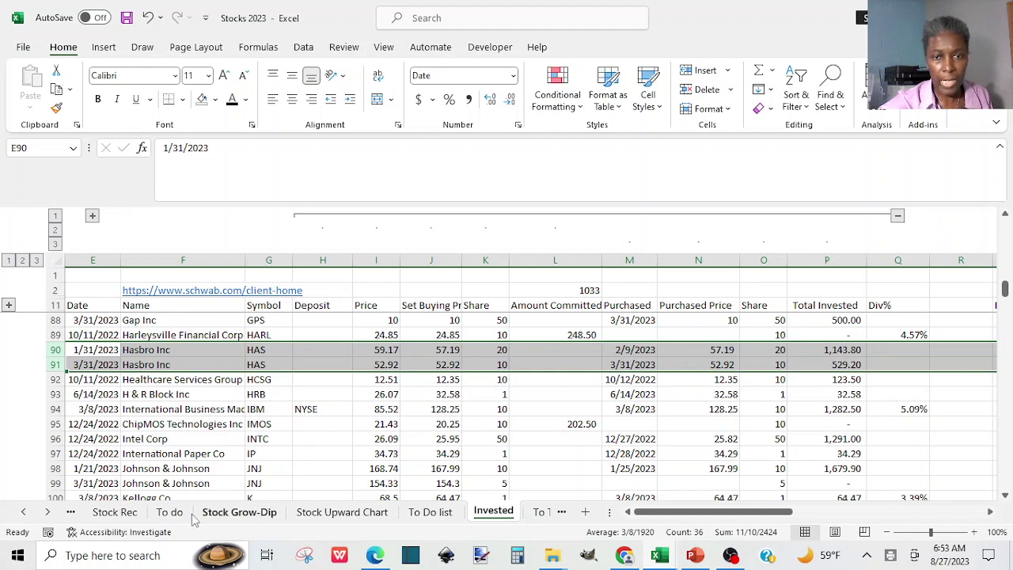
# Compare Hasbro's entry on the Stock sheet with its purchase rows on the Invested sheet, finishing on the Stock sheet.
pyautogui.click(71, 516)
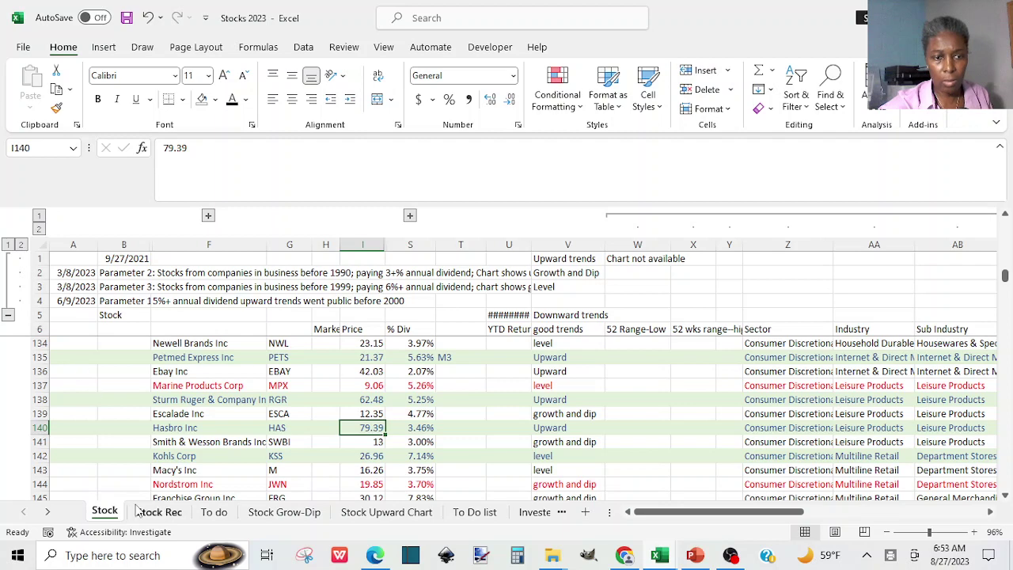
pyautogui.click(534, 512)
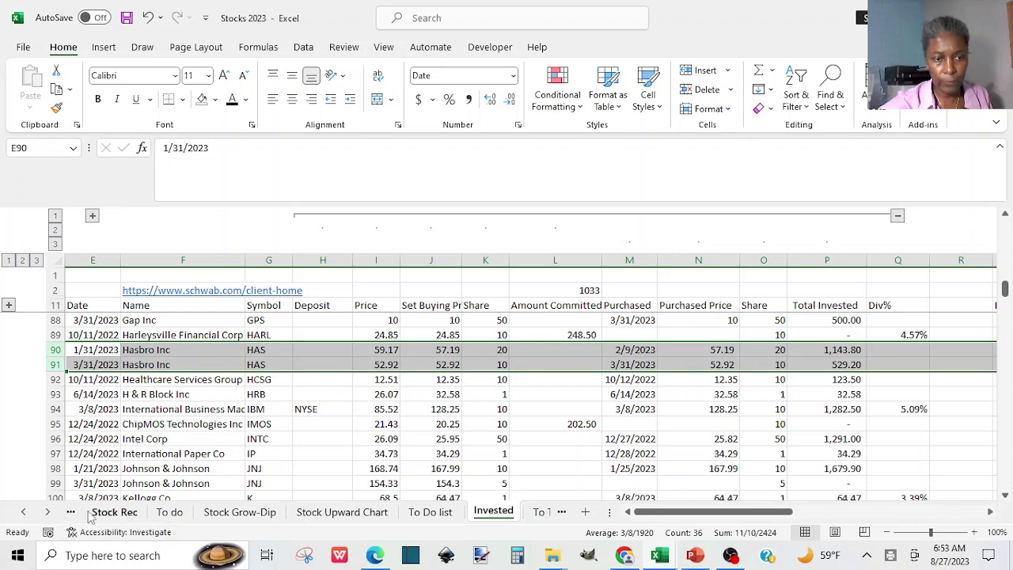
pyautogui.click(25, 512)
pyautogui.click(99, 513)
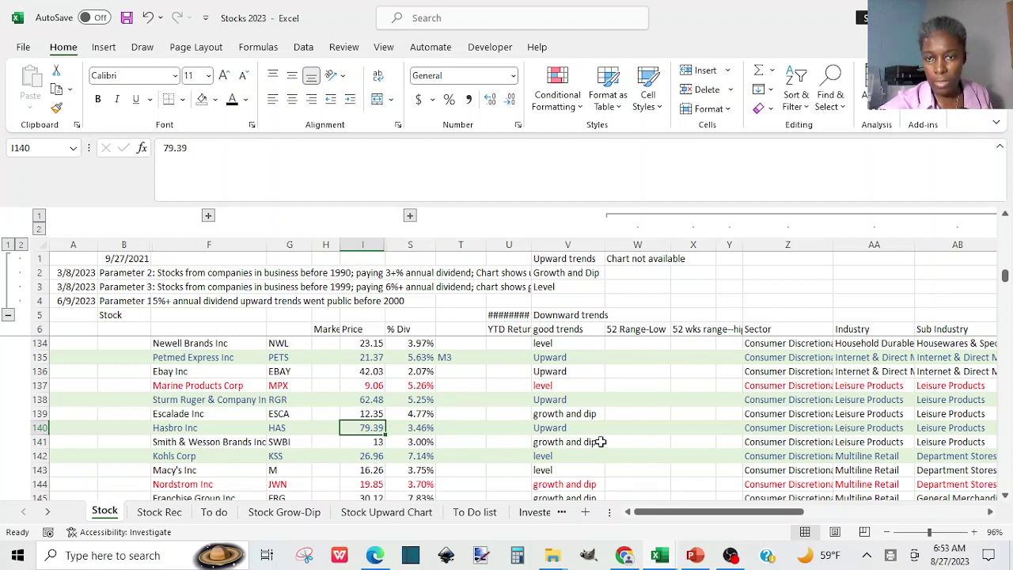
# Check the Hasbro page in Chrome, then switch to the PowerPoint presentation and show slide 20 with the Leisure Products valuation table.
pyautogui.click(626, 558)
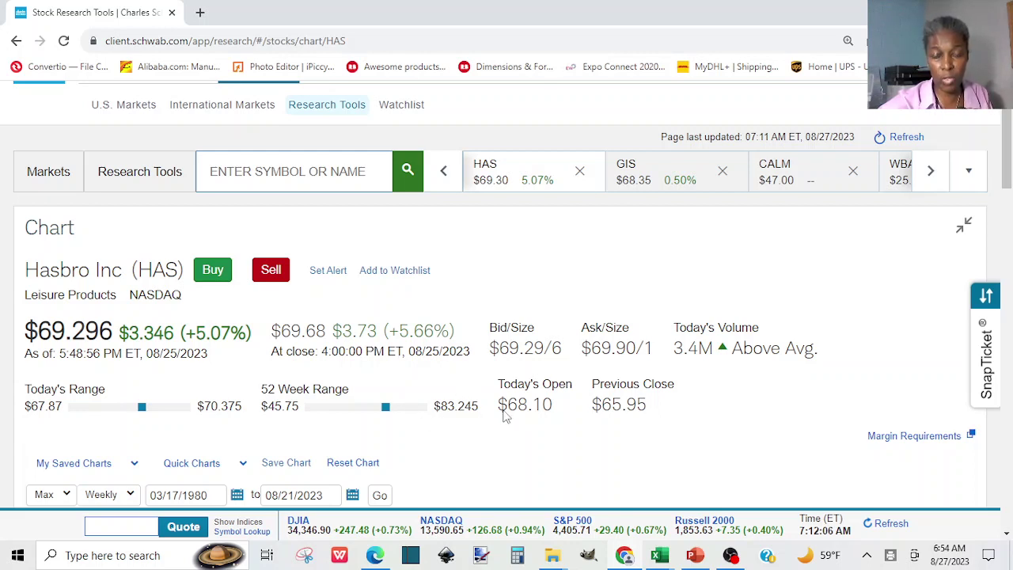
pyautogui.click(695, 556)
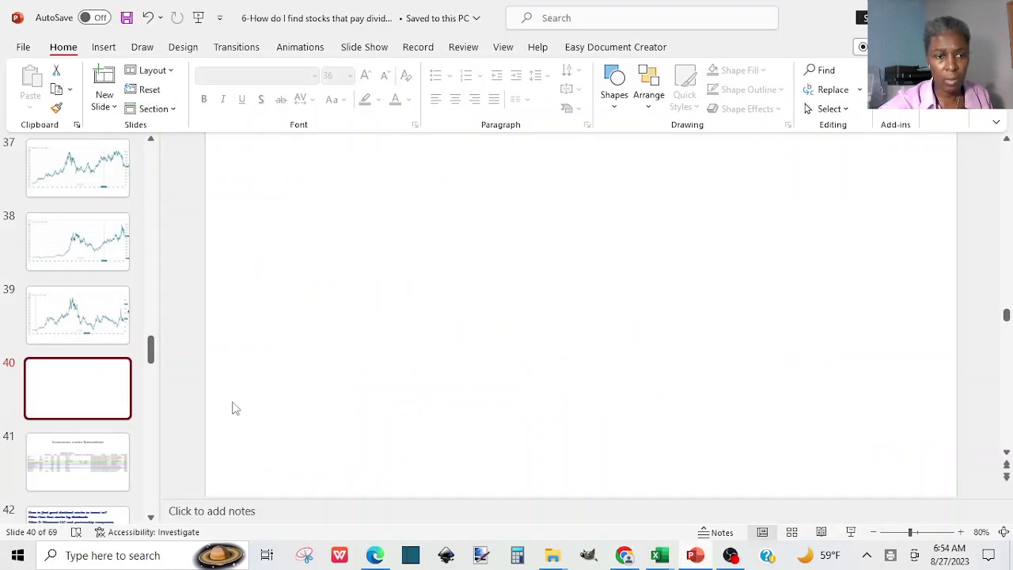
pyautogui.moveTo(150, 353); pyautogui.dragTo(160, 253)
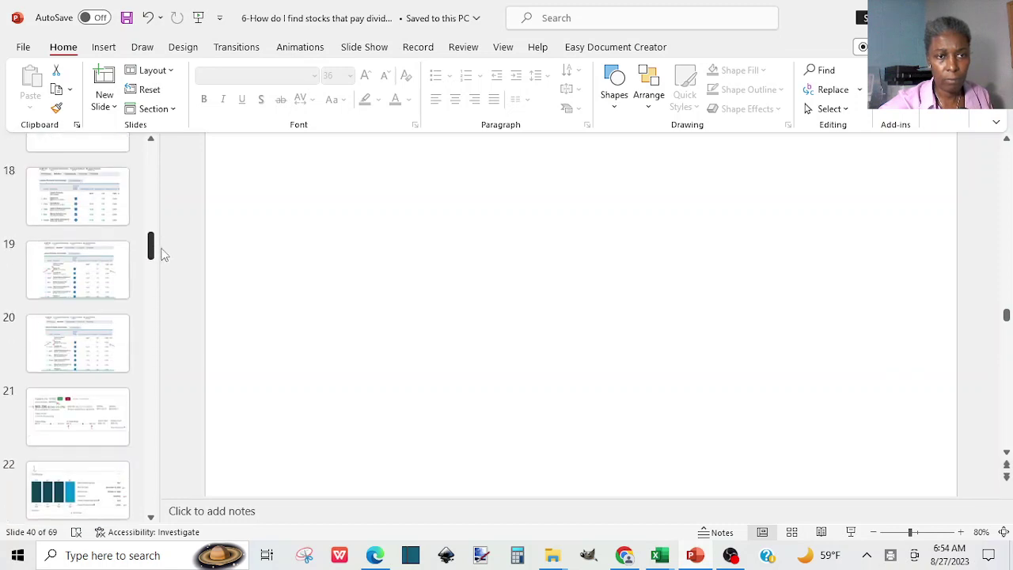
pyautogui.click(94, 371)
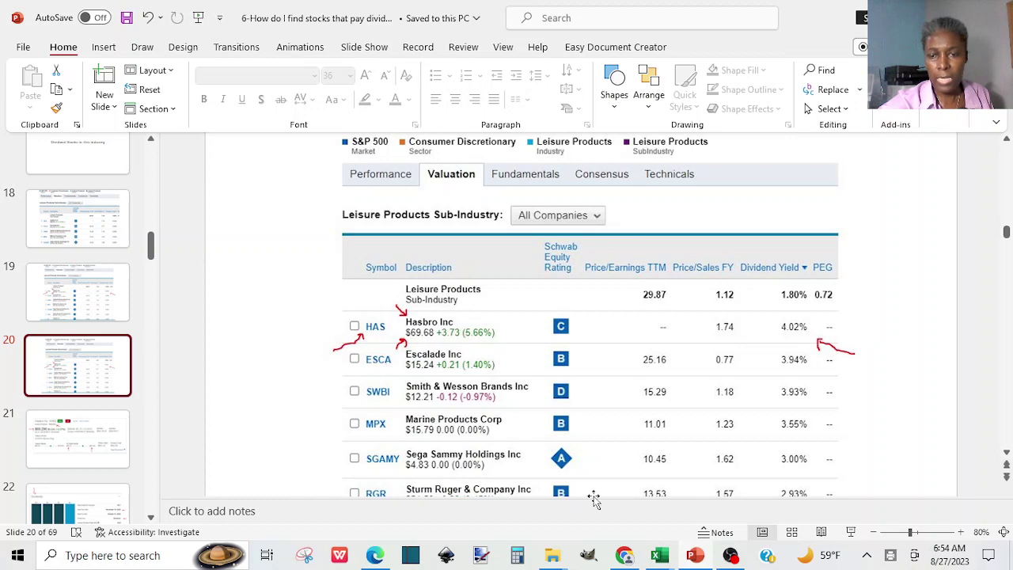
# Switch to the Schwab research page in Chrome and look up the chart page for Escalade, Incorporated (ESCA).
pyautogui.click(624, 555)
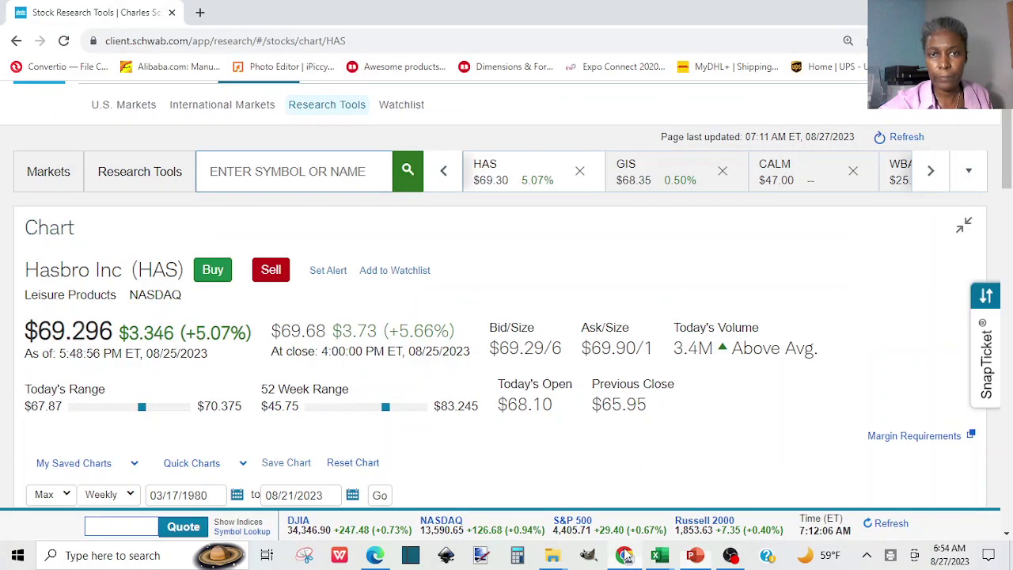
pyautogui.click(247, 176)
pyautogui.write('ESCA')
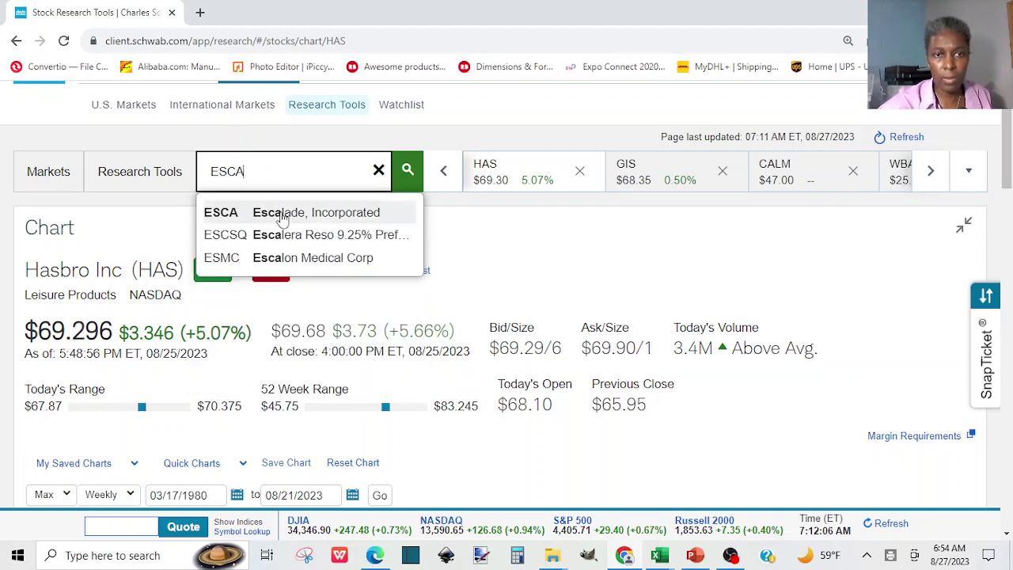
pyautogui.click(284, 213)
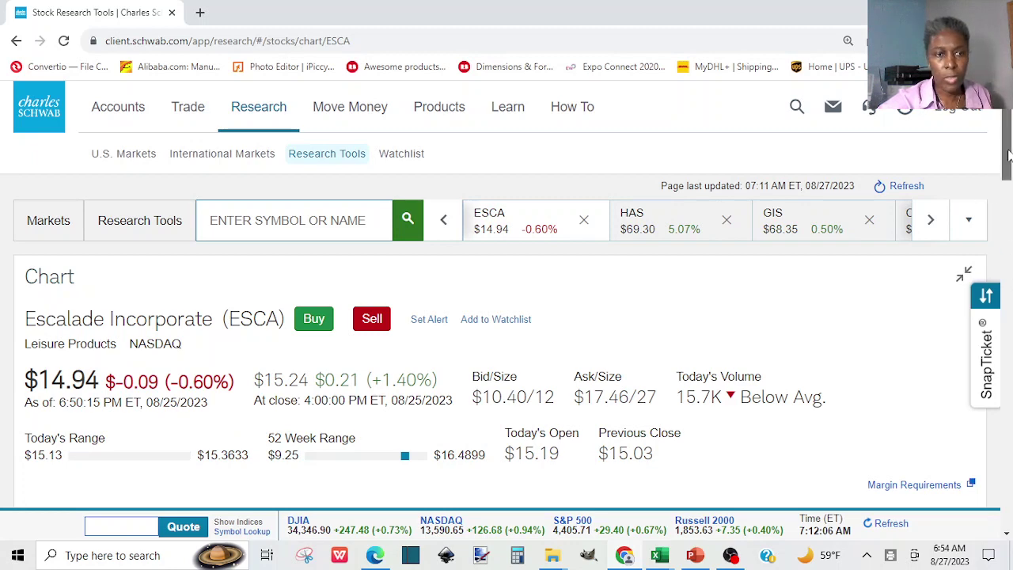
# Review Escalade's price and 52-week range on the chart page, then go to its overview page and examine the Dividends section.
pyautogui.moveTo(1008, 154); pyautogui.dragTo(1009, 166)
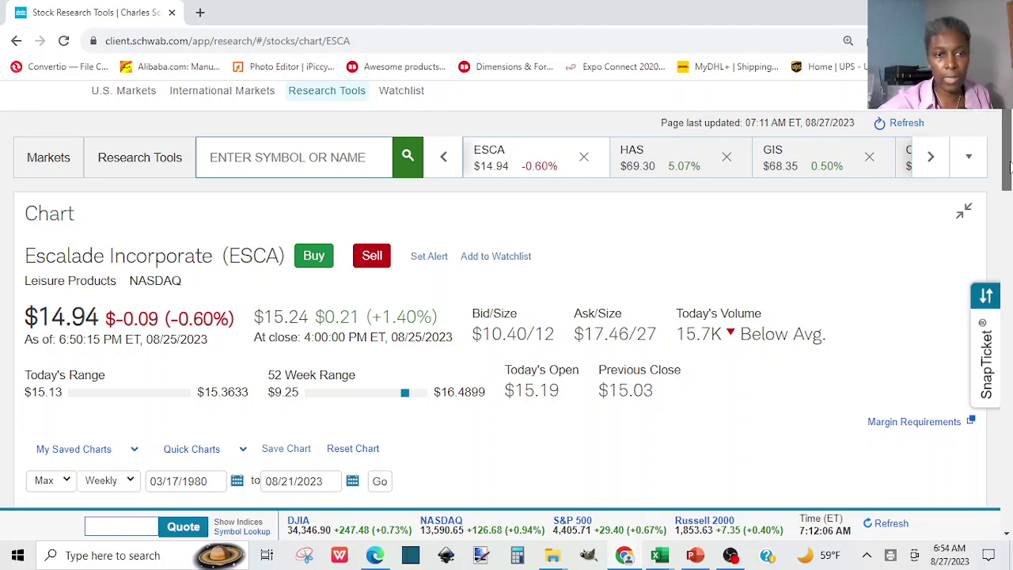
pyautogui.moveTo(1009, 164); pyautogui.dragTo(1009, 165)
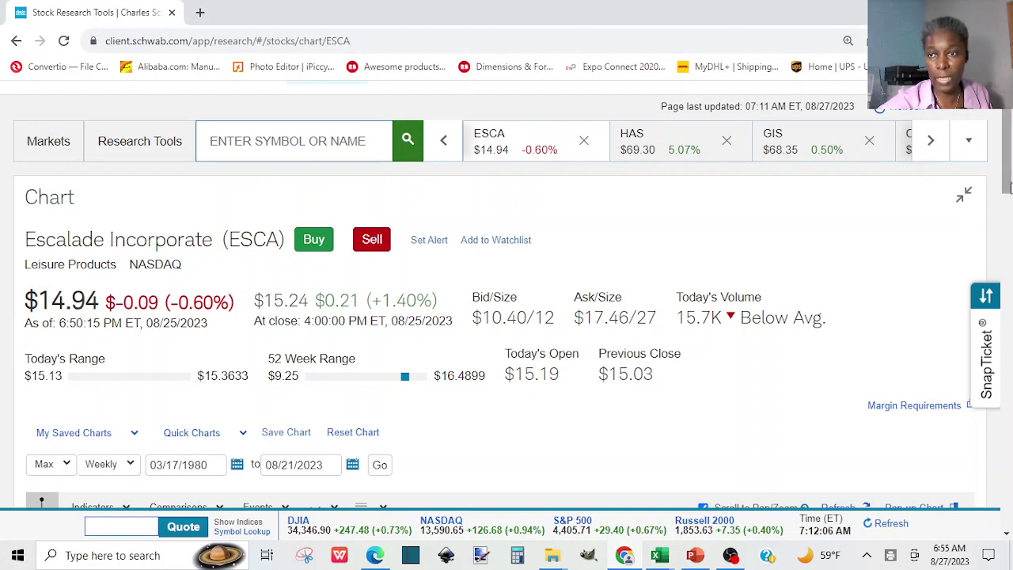
pyautogui.moveTo(1007, 182); pyautogui.dragTo(1008, 194)
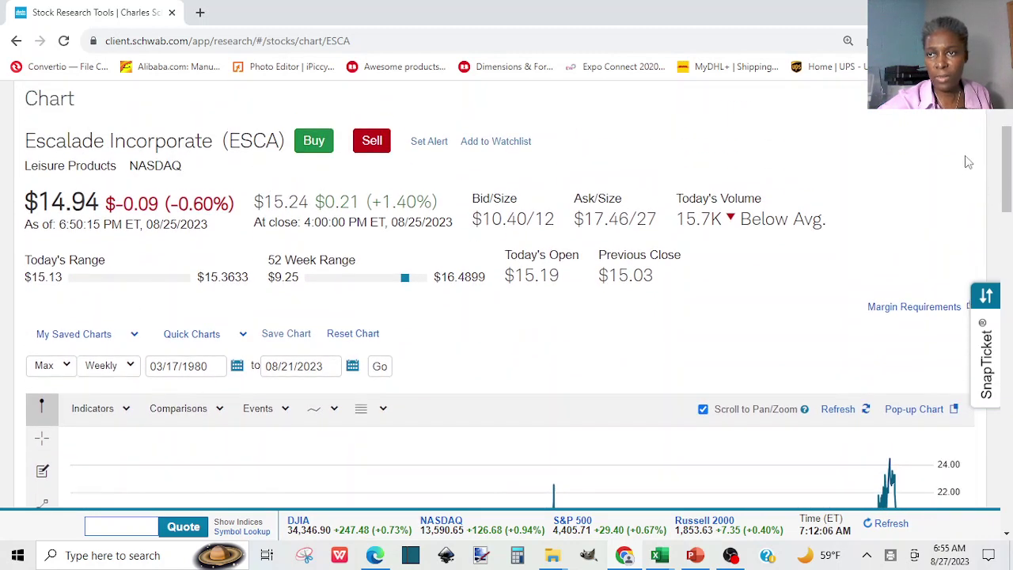
pyautogui.hotkey('alt', 'Left')
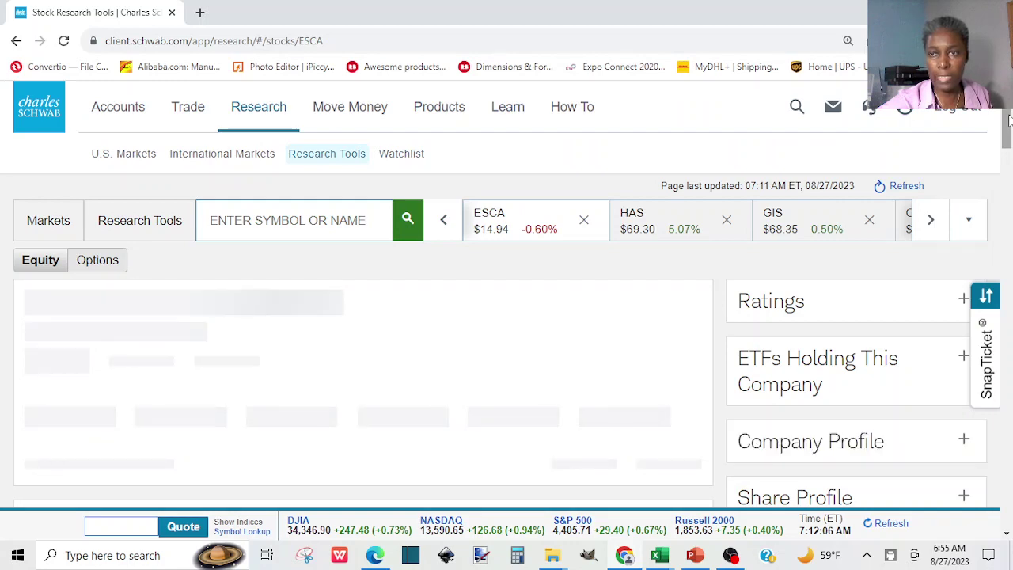
pyautogui.moveTo(1008, 118); pyautogui.dragTo(1008, 278)
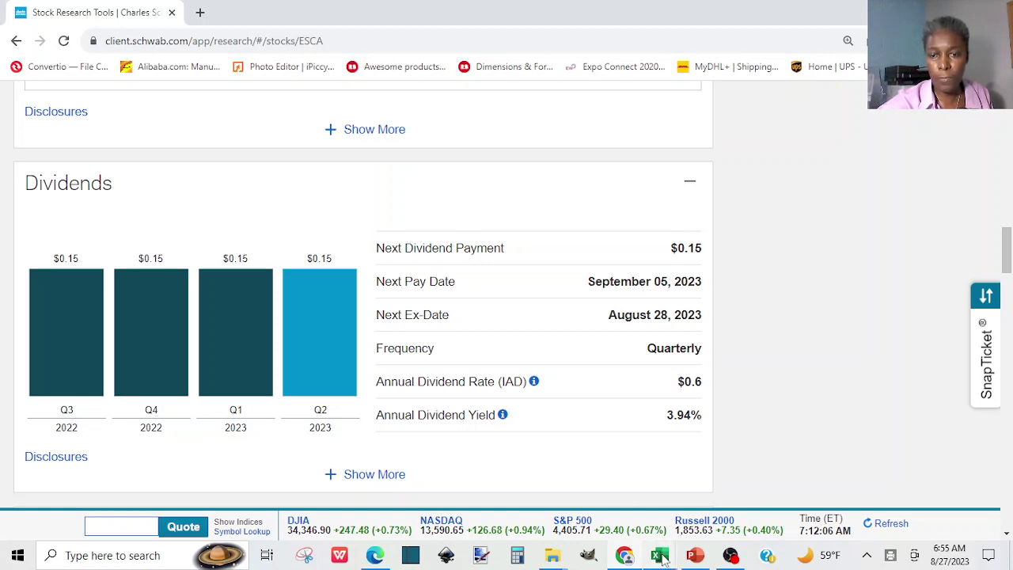
# Switch to the Stocks 2023 workbook and enter M1 in column T for Escalade and M2 for Hasbro.
pyautogui.moveTo(660, 555)
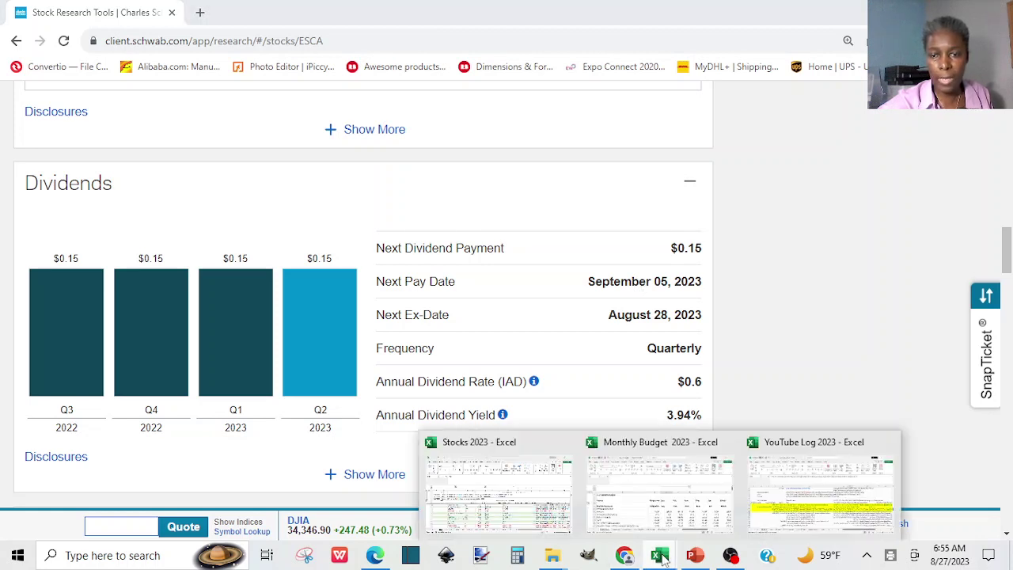
pyautogui.click(497, 503)
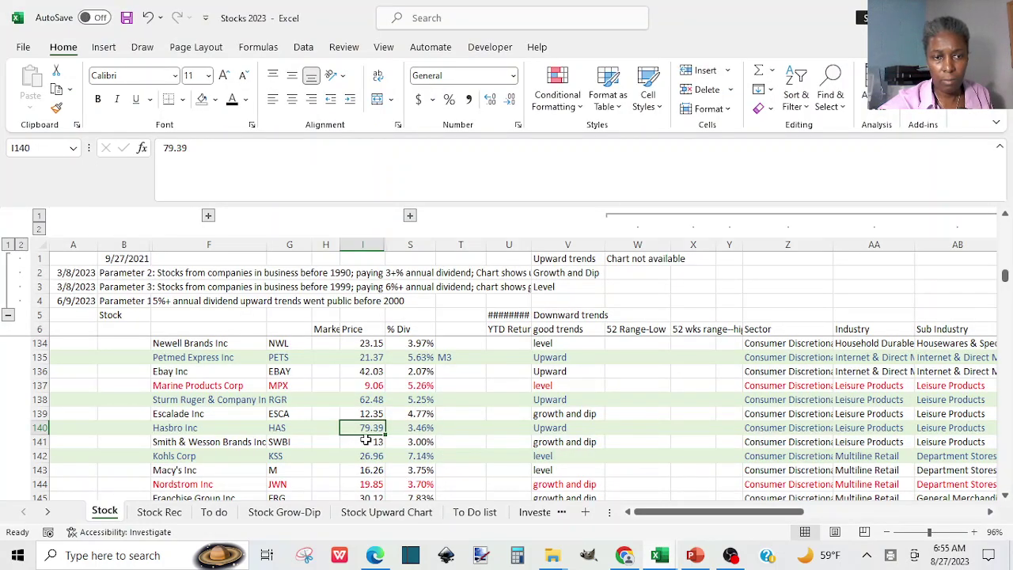
pyautogui.click(462, 413)
pyautogui.write('M1')
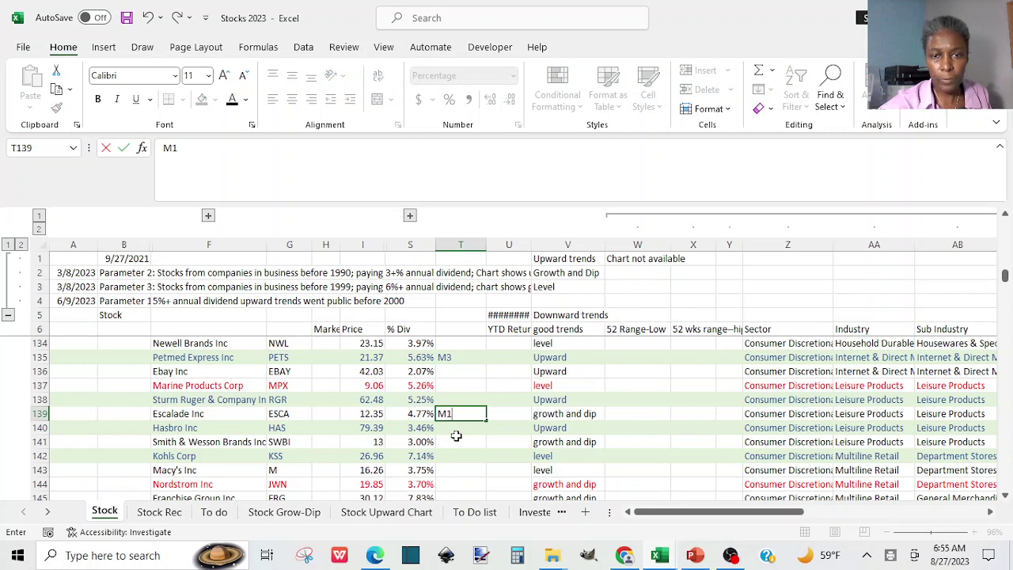
pyautogui.click(455, 428)
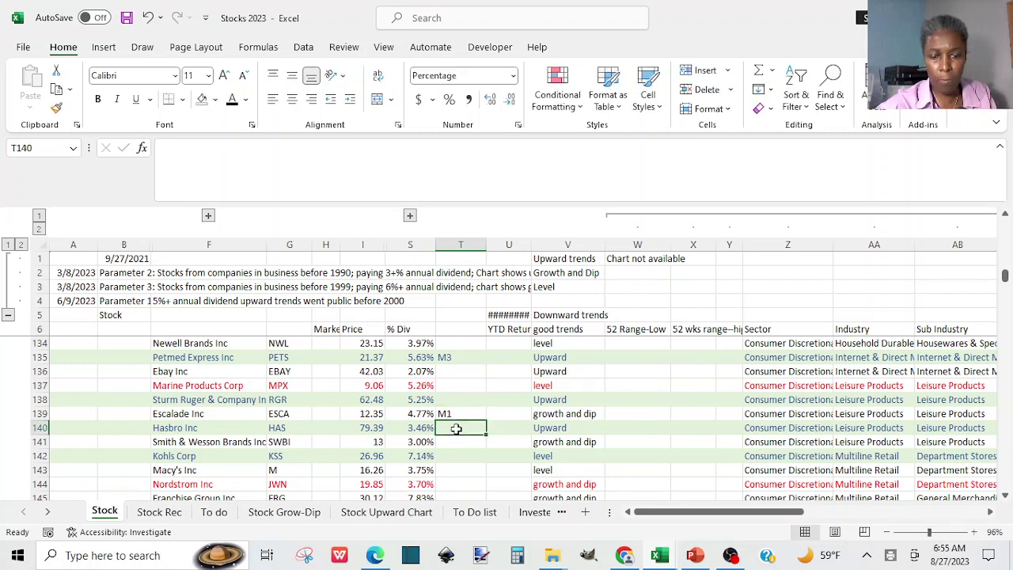
pyautogui.write('M2')
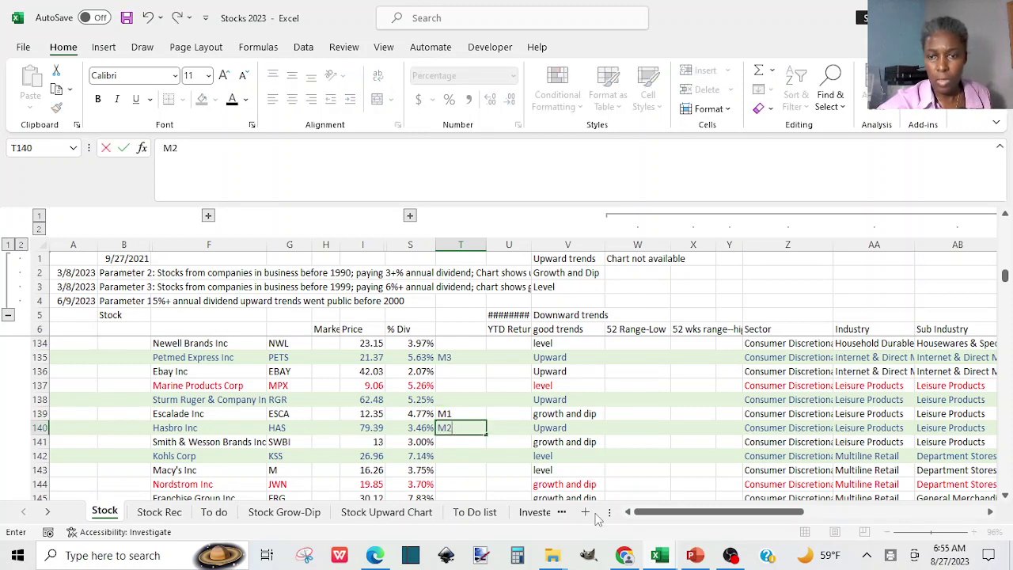
# Switch back to Escalade's overview page in Chrome and expand its one-year price chart into the full chart page.
pyautogui.click(625, 557)
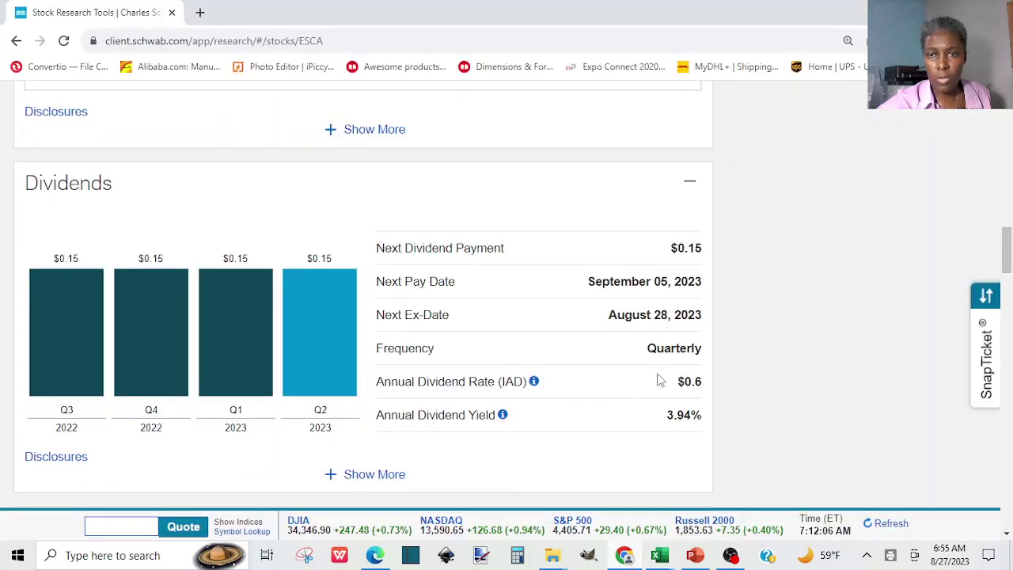
pyautogui.moveTo(999, 246); pyautogui.dragTo(1009, 139)
pyautogui.scroll(-3, 524, 343)
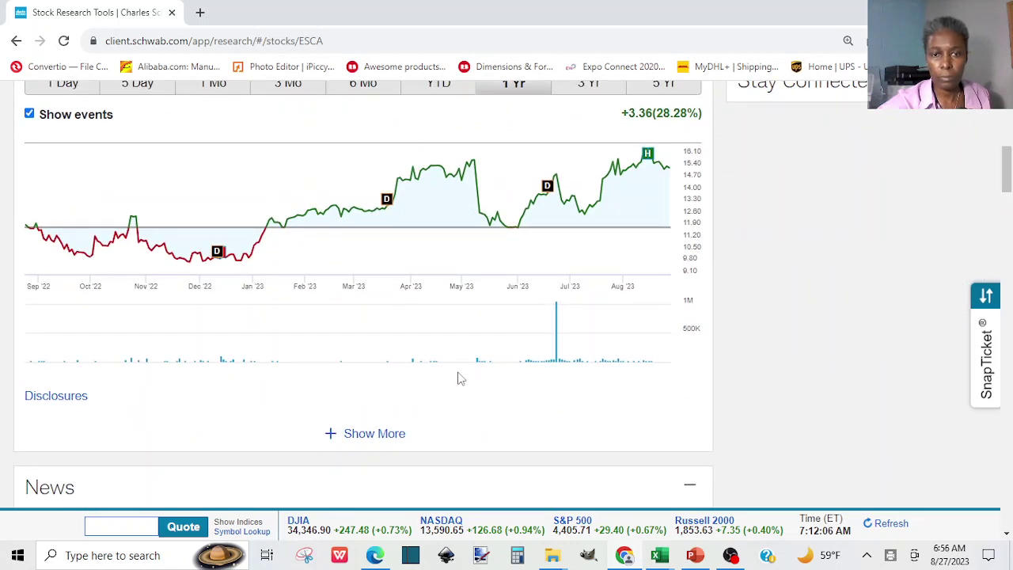
pyautogui.click(384, 435)
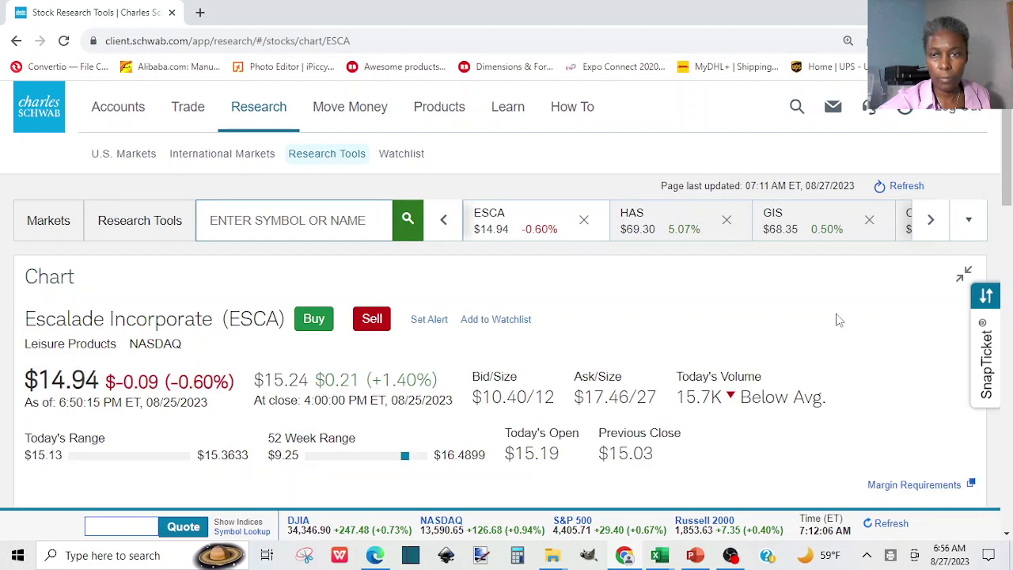
# Examine Escalade's long-term price chart, then return to its overview page and review the Dividends section.
pyautogui.moveTo(1007, 148); pyautogui.dragTo(1009, 254)
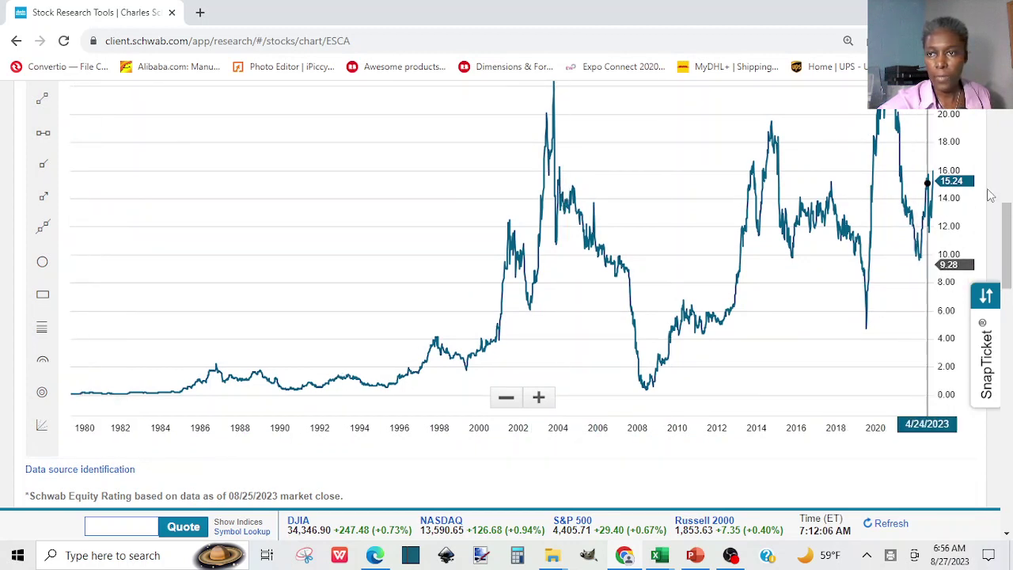
pyautogui.moveTo(1005, 232); pyautogui.dragTo(1004, 224)
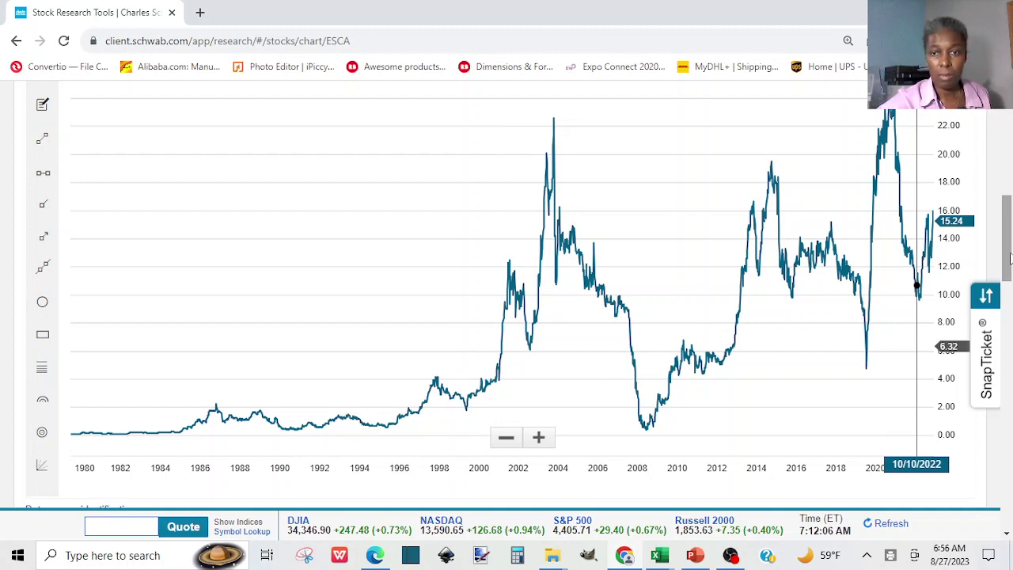
pyautogui.moveTo(1009, 253); pyautogui.dragTo(1001, 228)
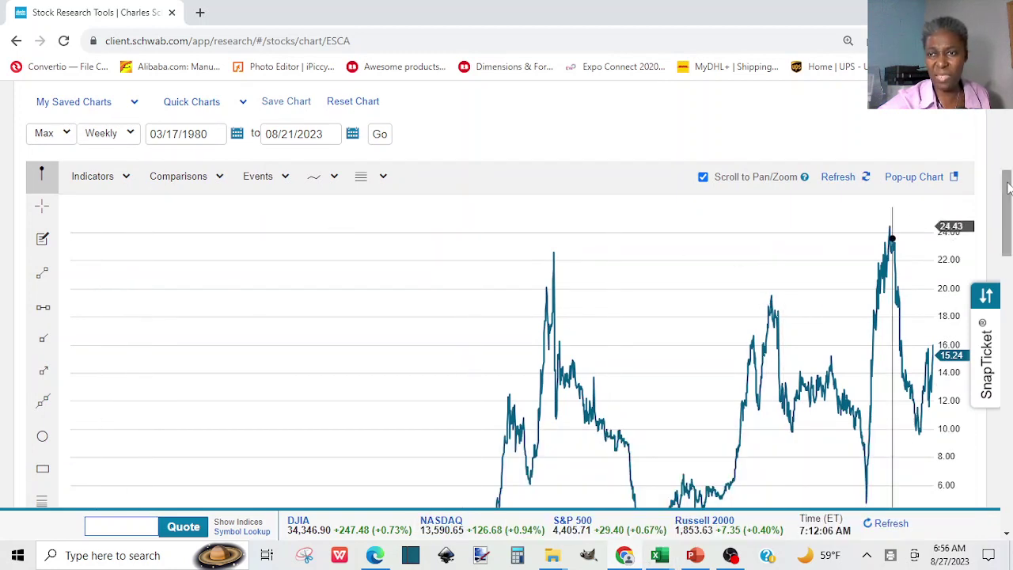
pyautogui.moveTo(1010, 198); pyautogui.dragTo(1009, 145)
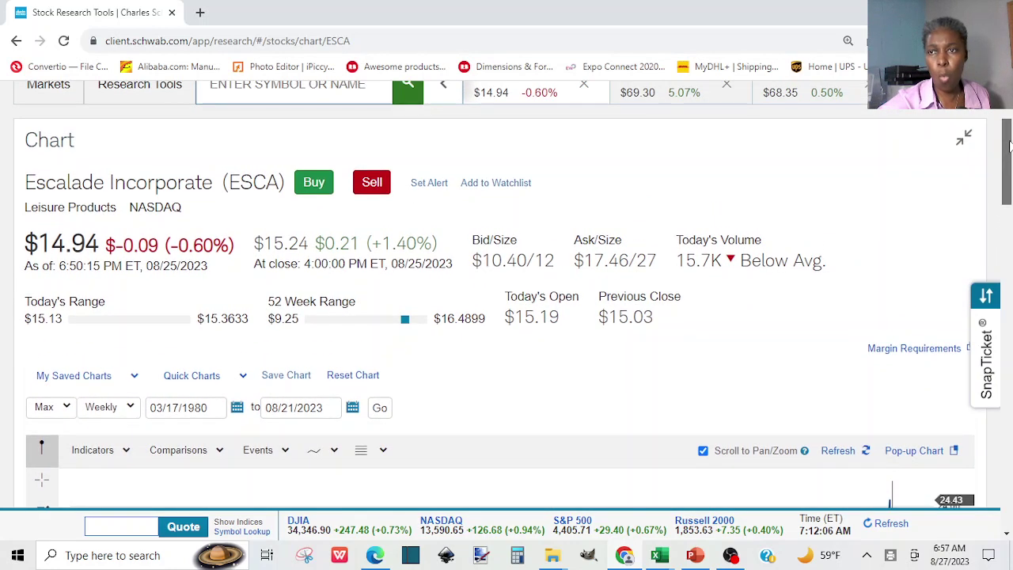
pyautogui.click(964, 138)
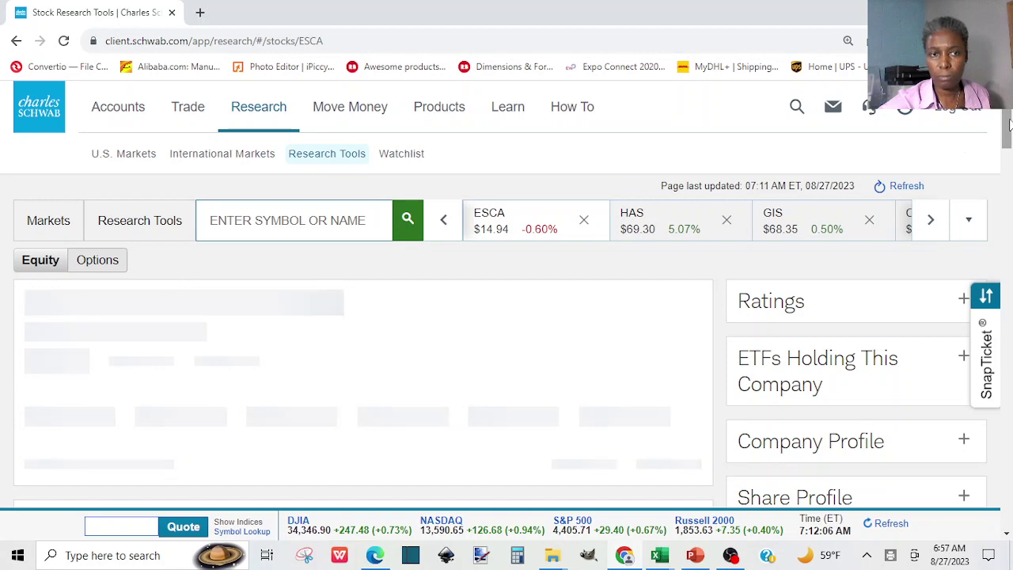
pyautogui.moveTo(1009, 140); pyautogui.dragTo(1010, 278)
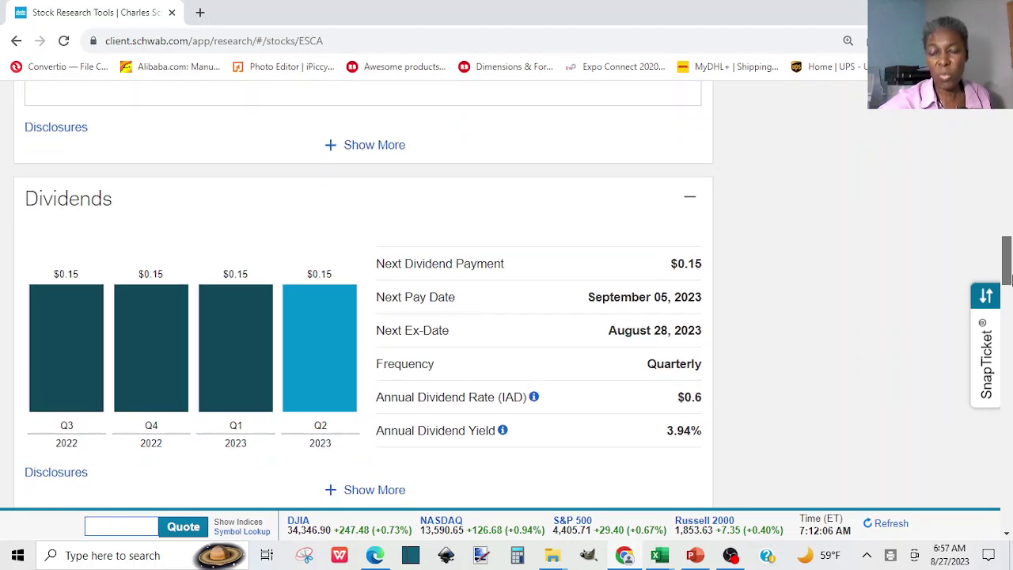
pyautogui.moveTo(1010, 279); pyautogui.dragTo(1010, 150)
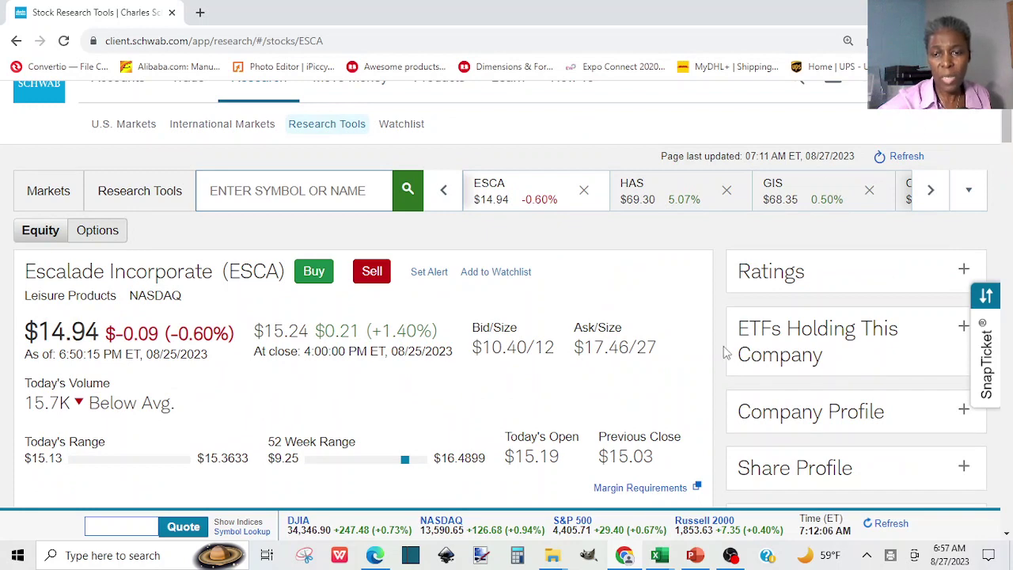
# Check the Leisure Products list in the PowerPoint presentation, then switch back to Chrome and look up Smith & Wesson Brands, Inc. (SWBI).
pyautogui.moveTo(669, 558)
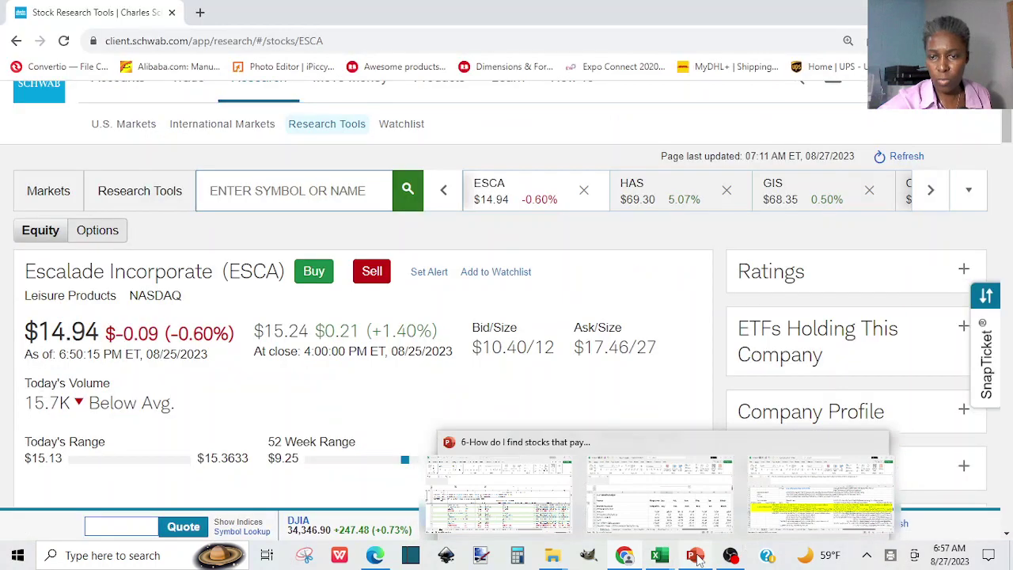
pyautogui.click(595, 498)
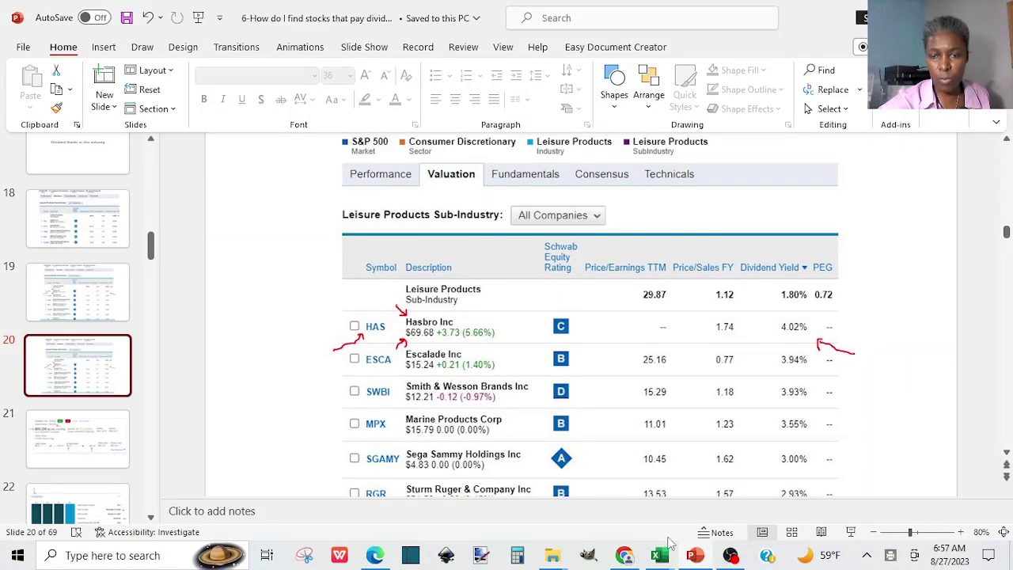
pyautogui.click(625, 556)
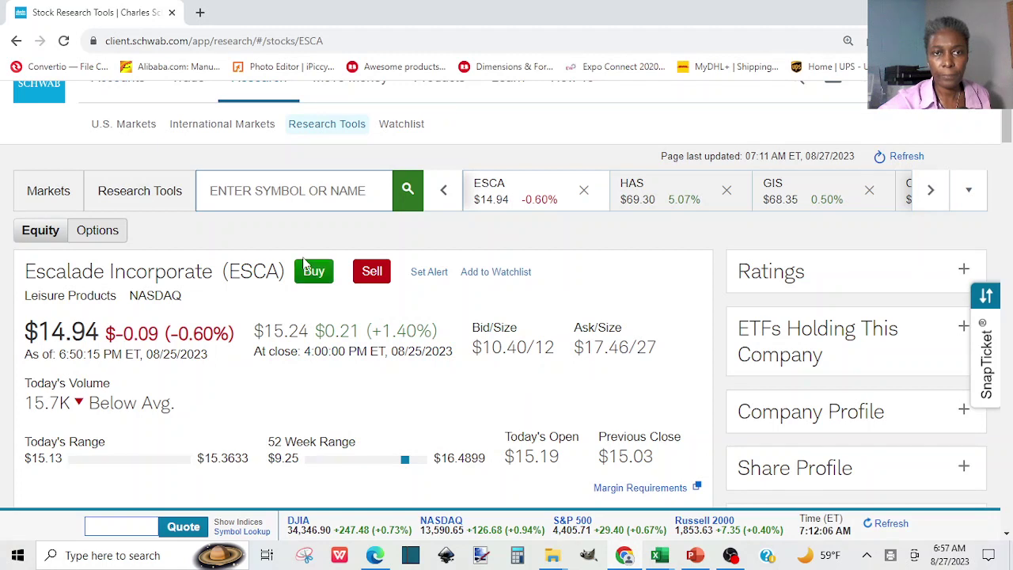
pyautogui.click(288, 191)
pyautogui.write('SWBI')
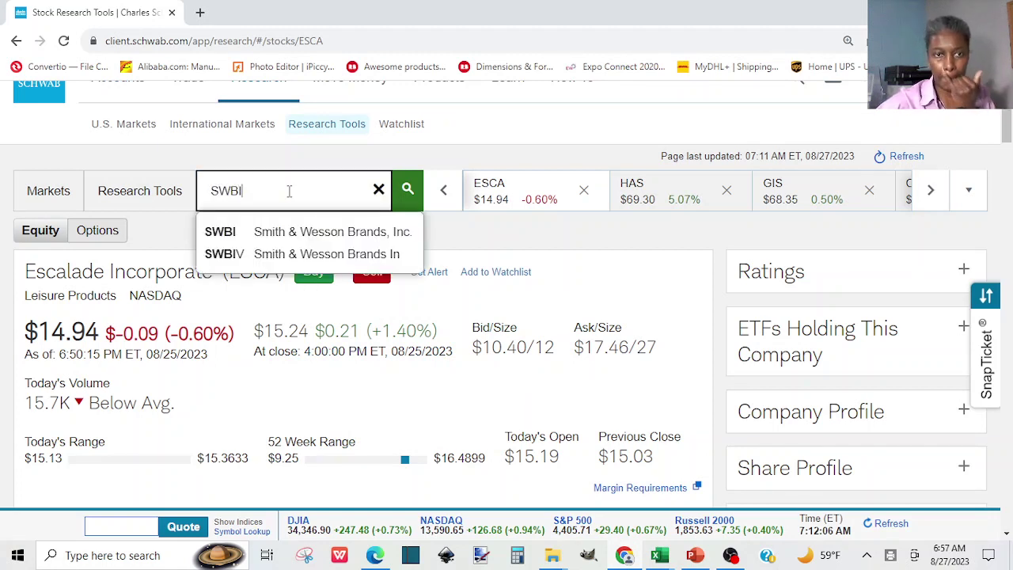
pyautogui.click(283, 233)
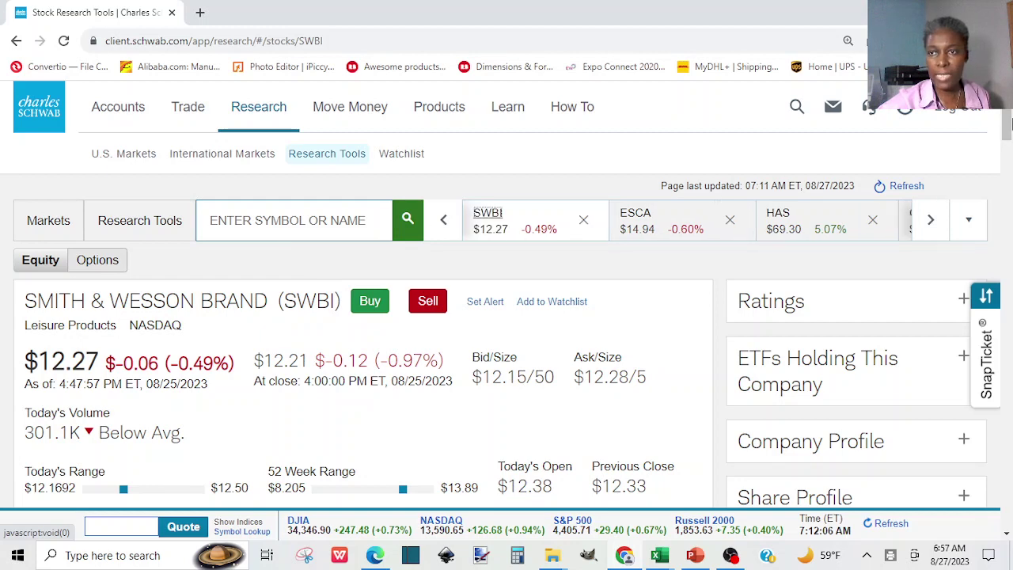
# Review Smith & Wesson's price and 52-week range, then examine its Dividends section.
pyautogui.moveTo(1008, 122); pyautogui.dragTo(1010, 141)
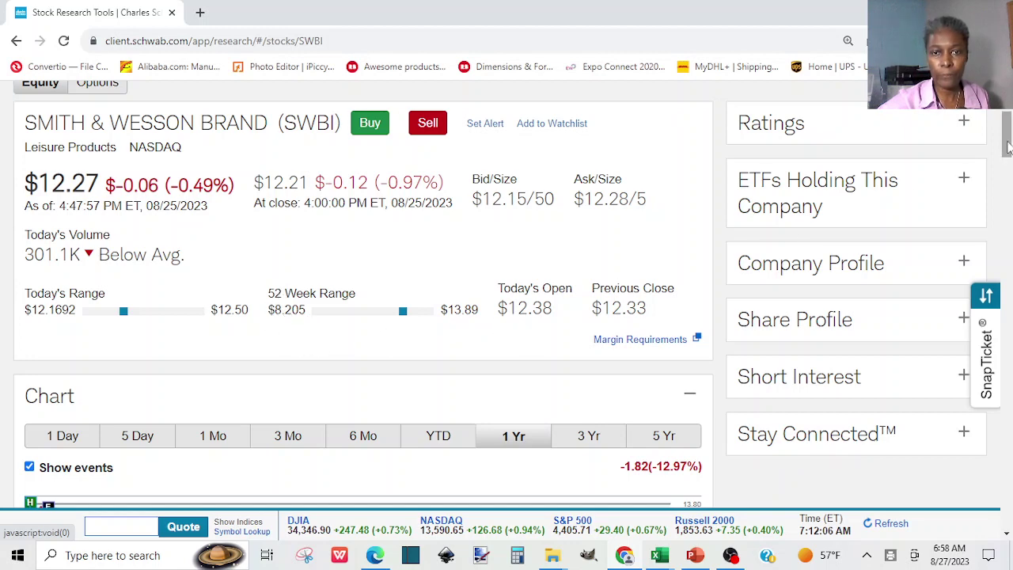
pyautogui.moveTo(1007, 146); pyautogui.dragTo(1007, 259)
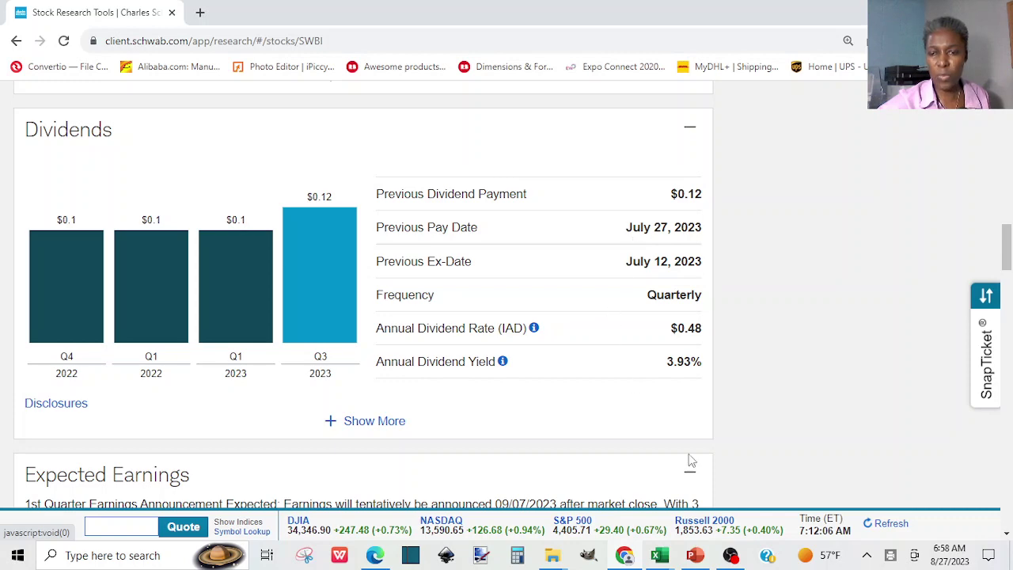
# Switch to the Stocks 2023 workbook in Excel and open the Jt-Dividend by mo sheet.
pyautogui.moveTo(664, 560)
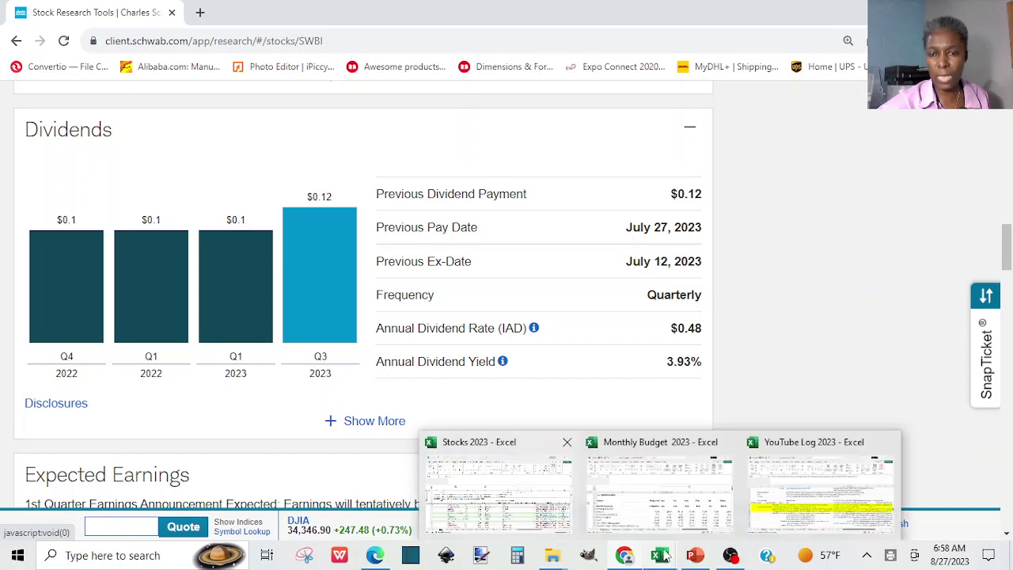
pyautogui.moveTo(500, 532)
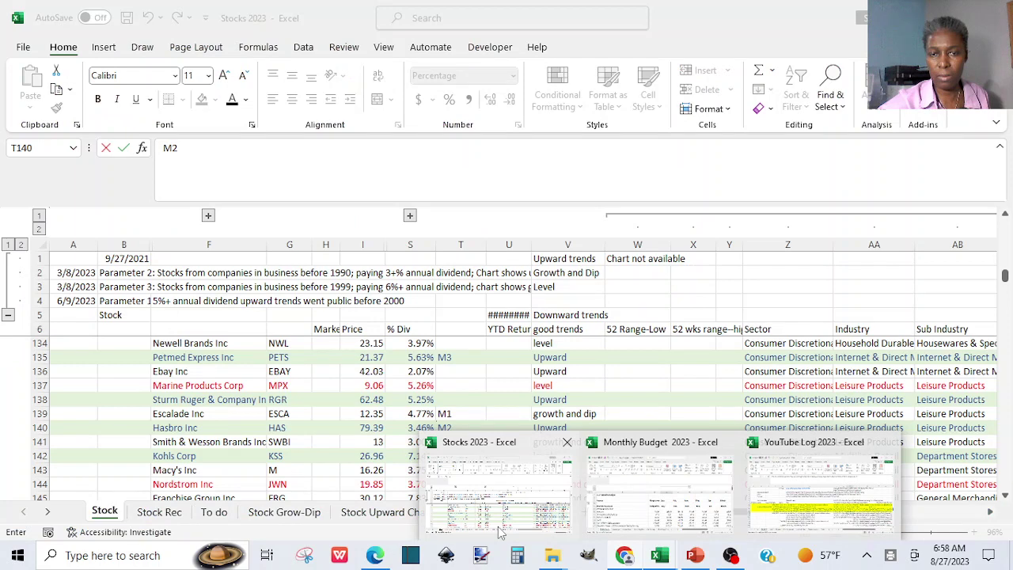
pyautogui.click(500, 531)
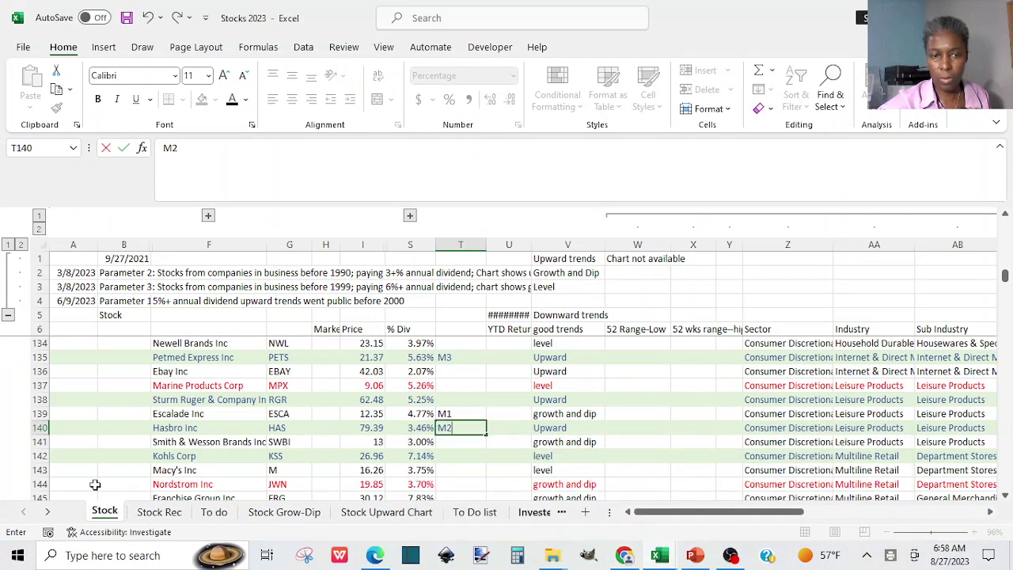
pyautogui.click(49, 513)
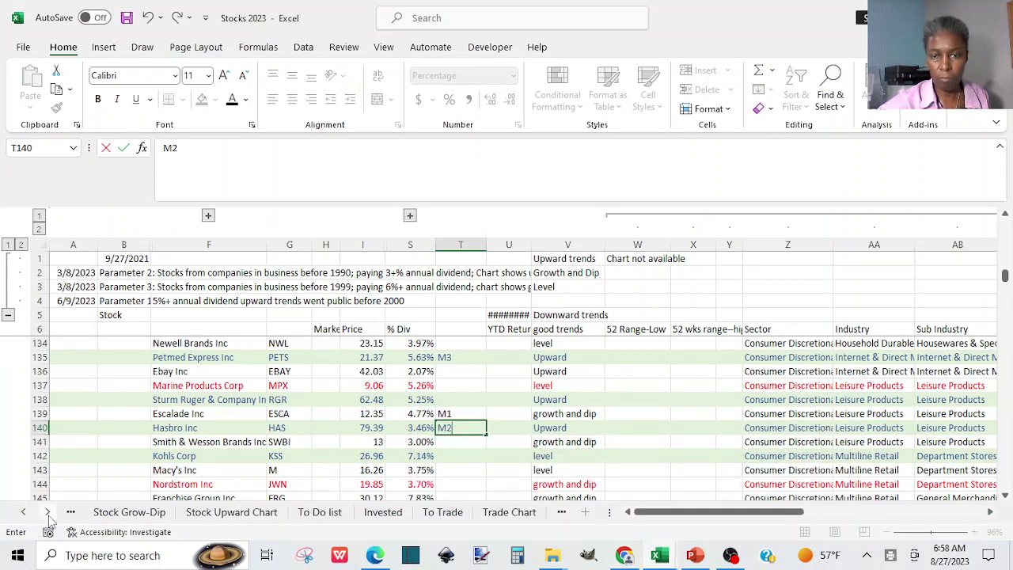
pyautogui.click(49, 513)
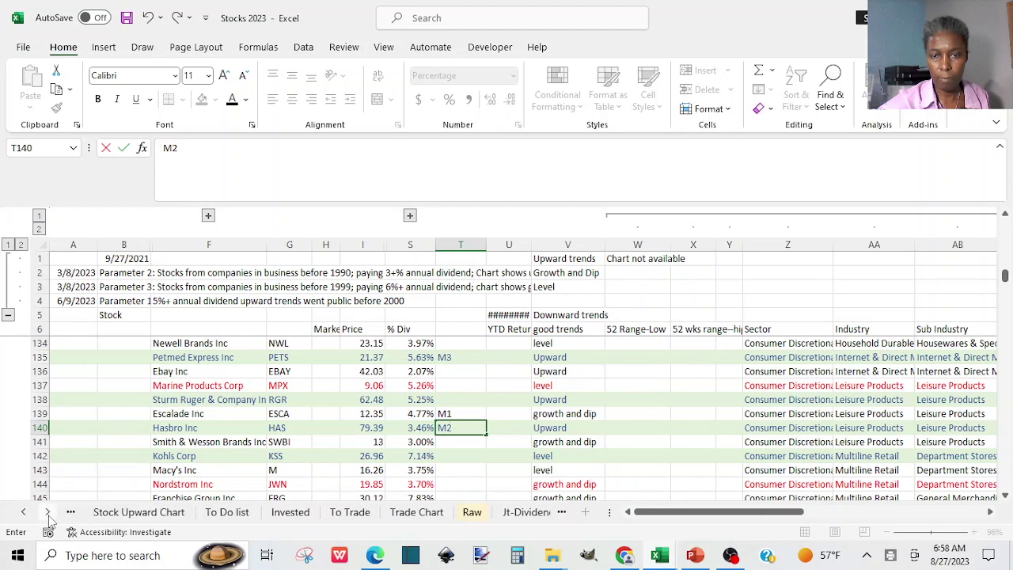
pyautogui.click(48, 512)
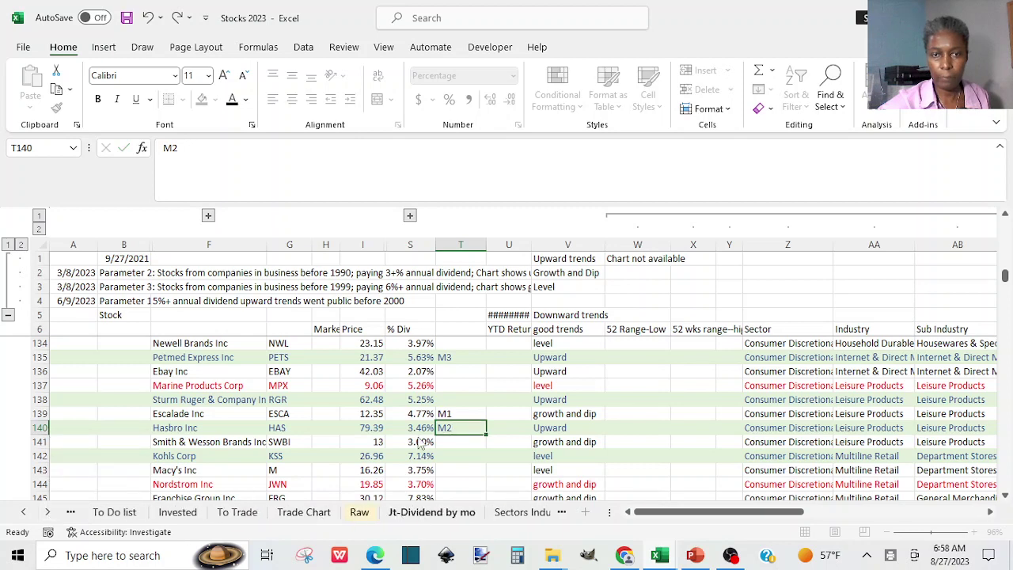
pyautogui.click(422, 515)
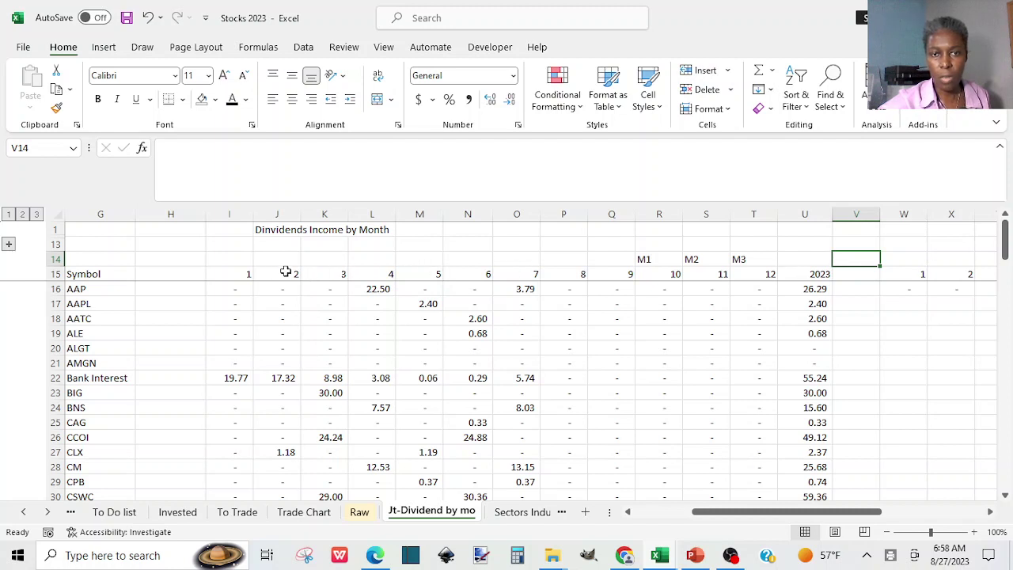
# Enter M3 above months 3 and 6 in cells K14 and N14, and M1 above month 7 in cell O14.
pyautogui.click(328, 259)
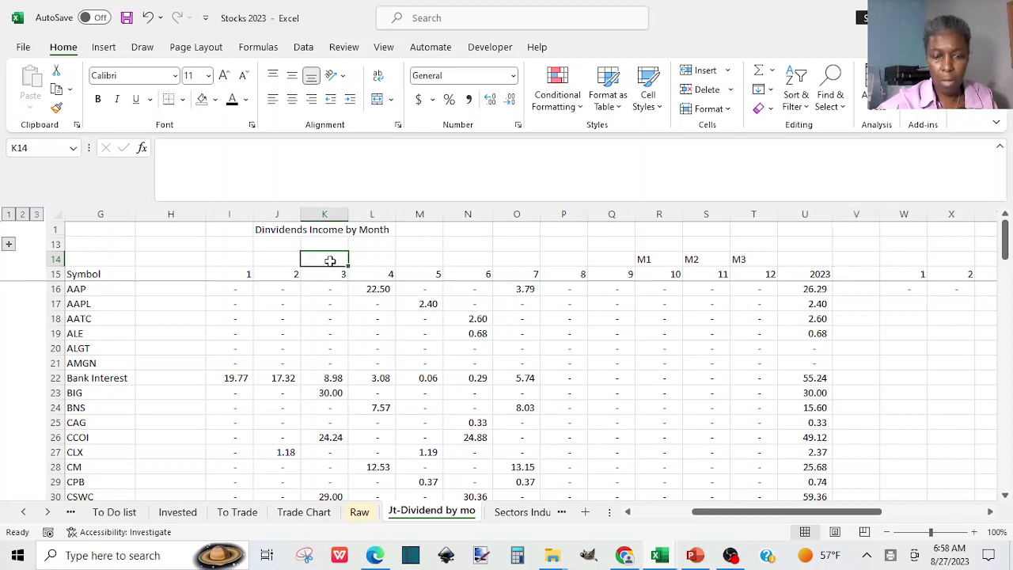
pyautogui.write('M3')
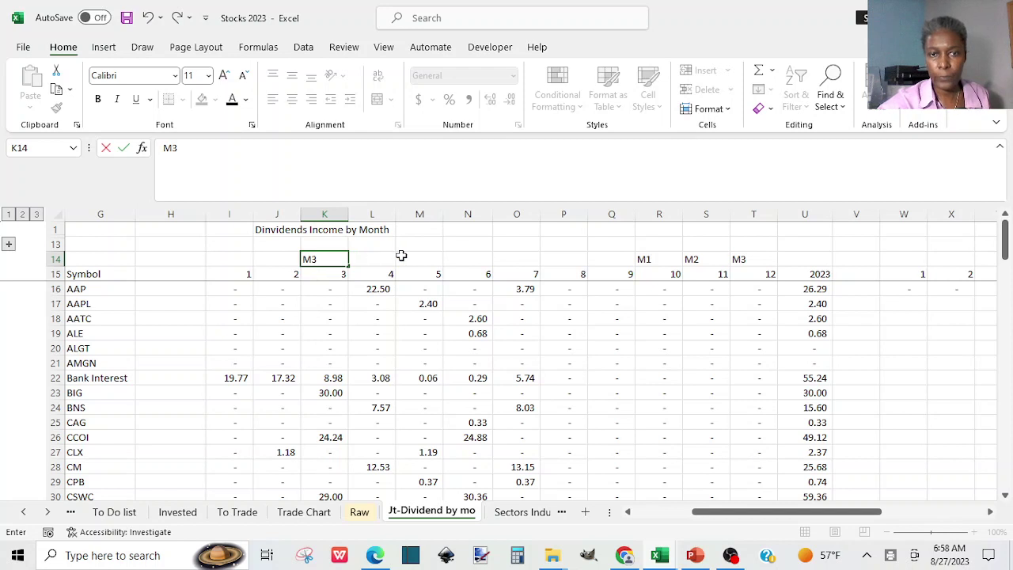
pyautogui.click(466, 259)
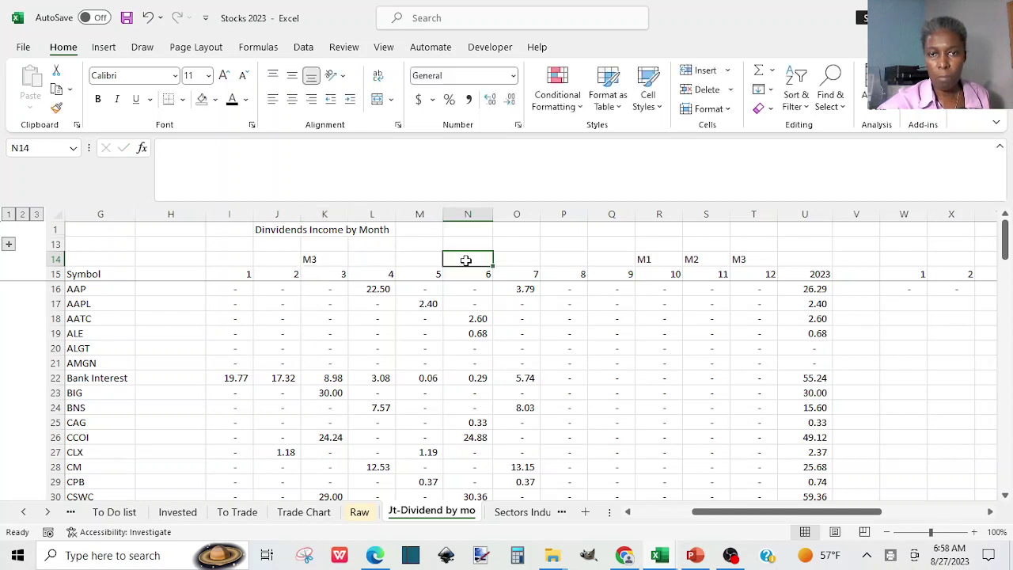
pyautogui.write('M3')
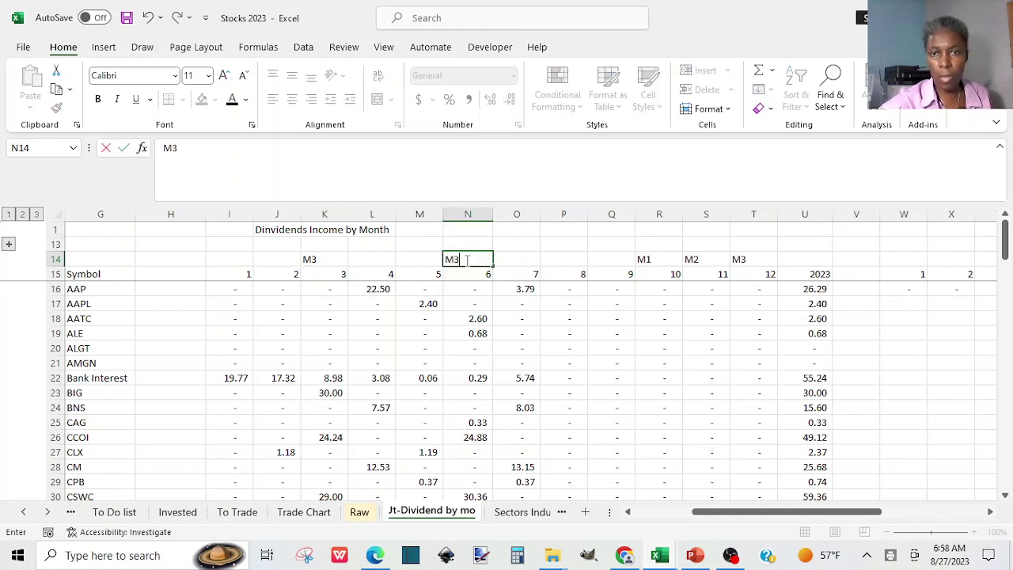
pyautogui.click(529, 259)
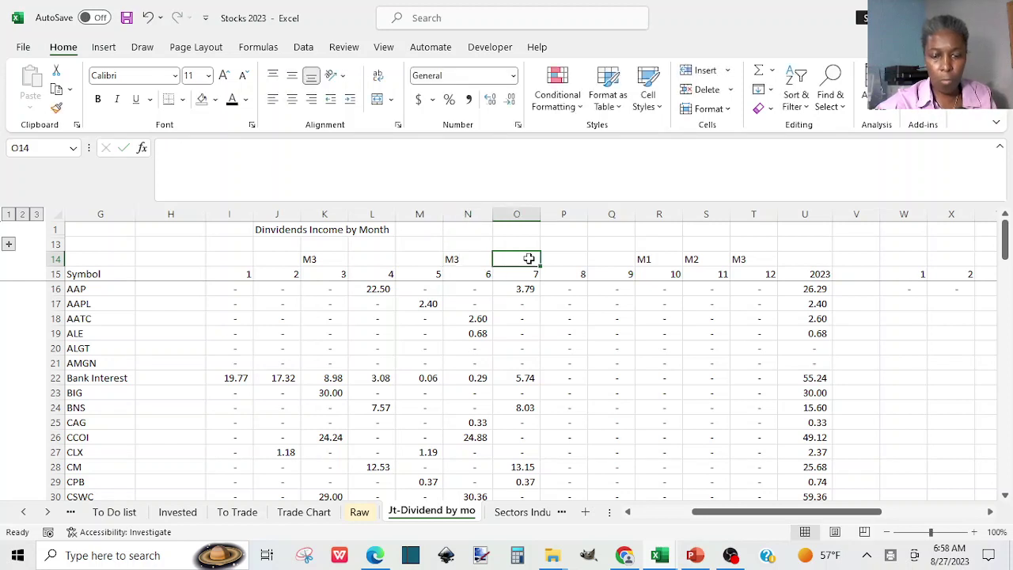
pyautogui.write('M1')
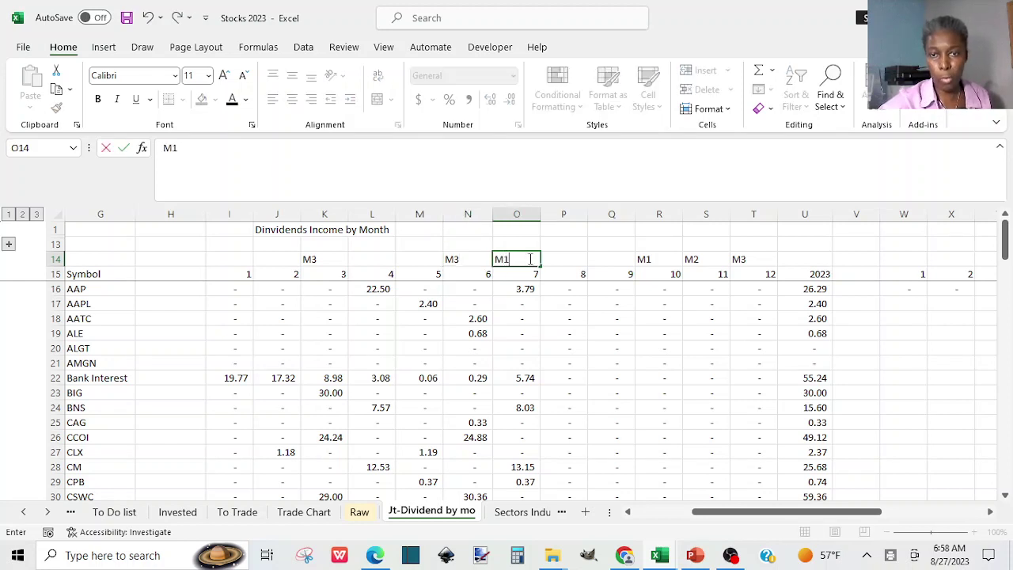
# Switch back to Chrome, expand Smith & Wesson's one-year chart into the full chart page, and examine its long-term price trend.
pyautogui.click(625, 555)
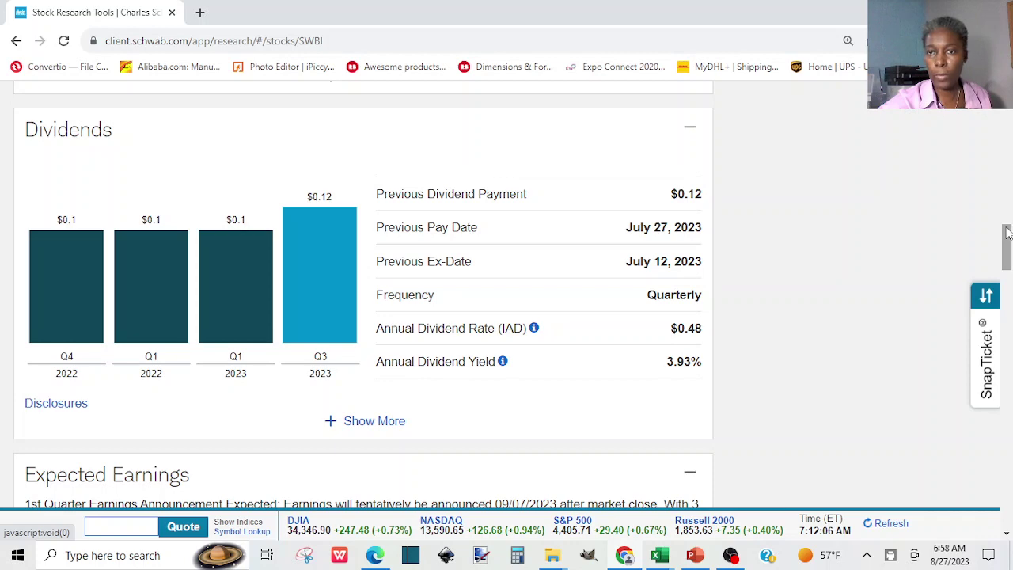
pyautogui.moveTo(1007, 234); pyautogui.dragTo(1007, 149)
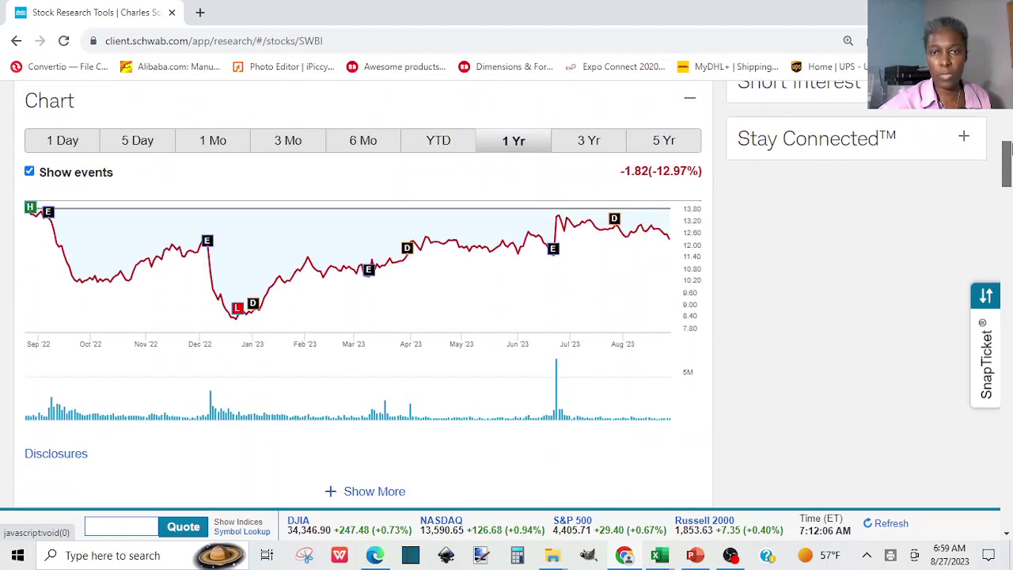
pyautogui.click(368, 493)
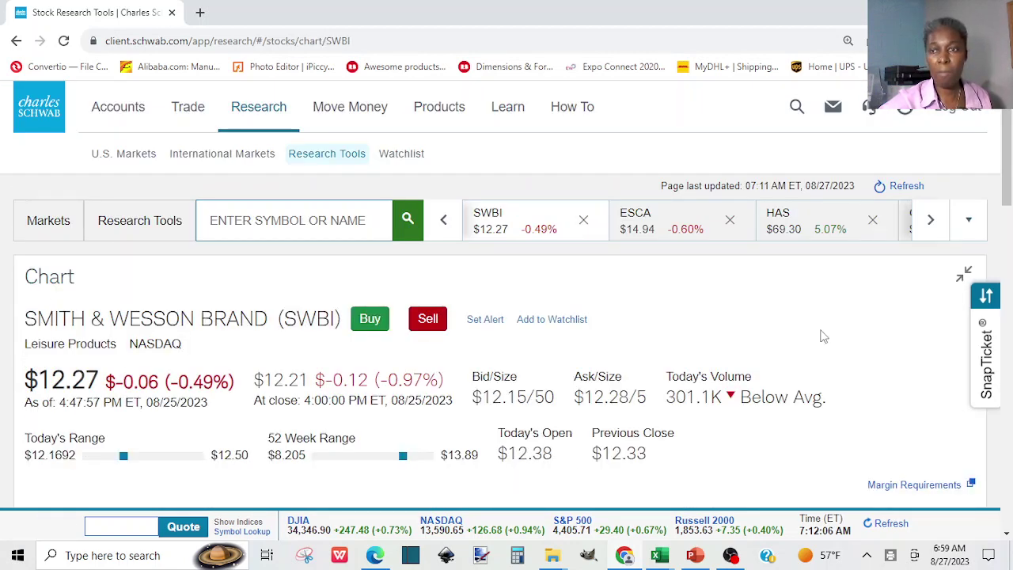
pyautogui.moveTo(1008, 149); pyautogui.dragTo(1009, 260)
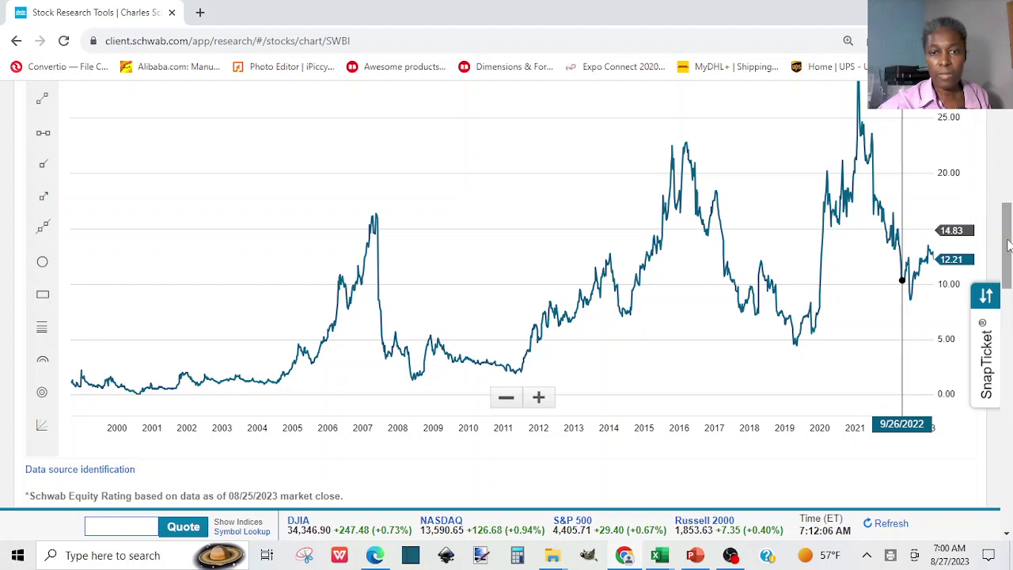
# Switch to the Stocks 2023 workbook in Excel, open the Stock sheet and review the leisure products stocks.
pyautogui.moveTo(663, 557)
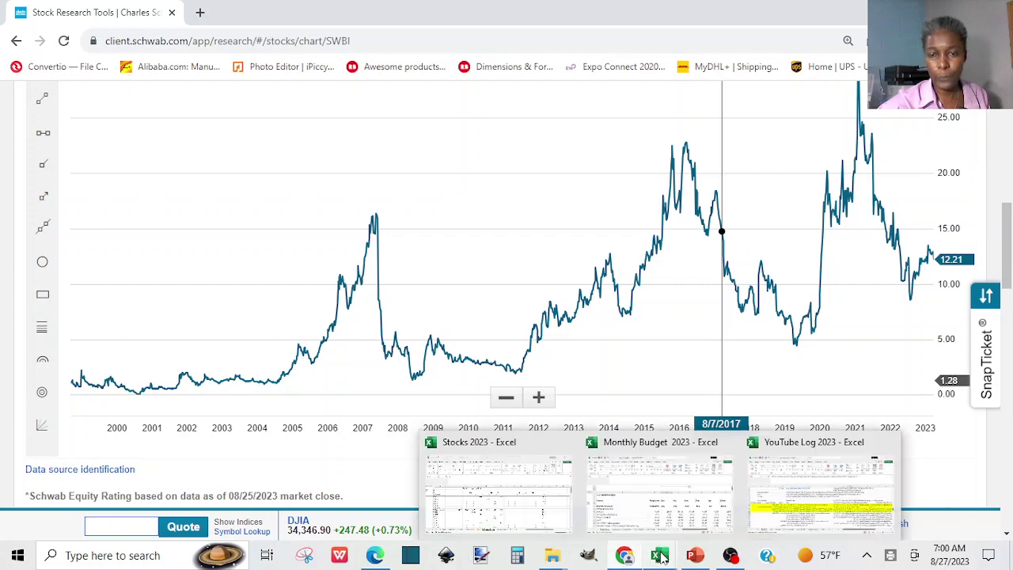
pyautogui.click(500, 495)
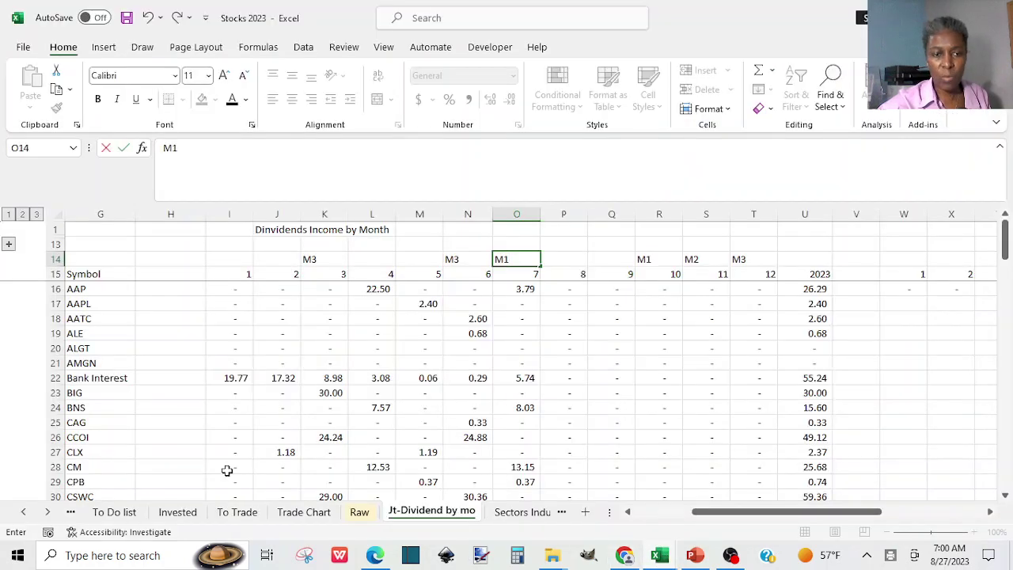
pyautogui.click(25, 512)
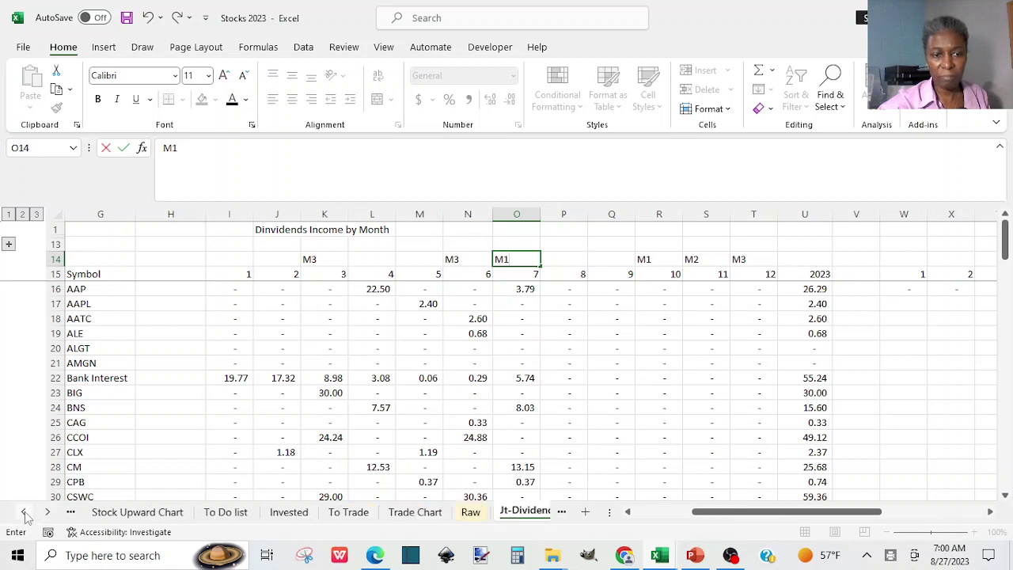
pyautogui.click(25, 512)
pyautogui.click(24, 512)
pyautogui.click(25, 512)
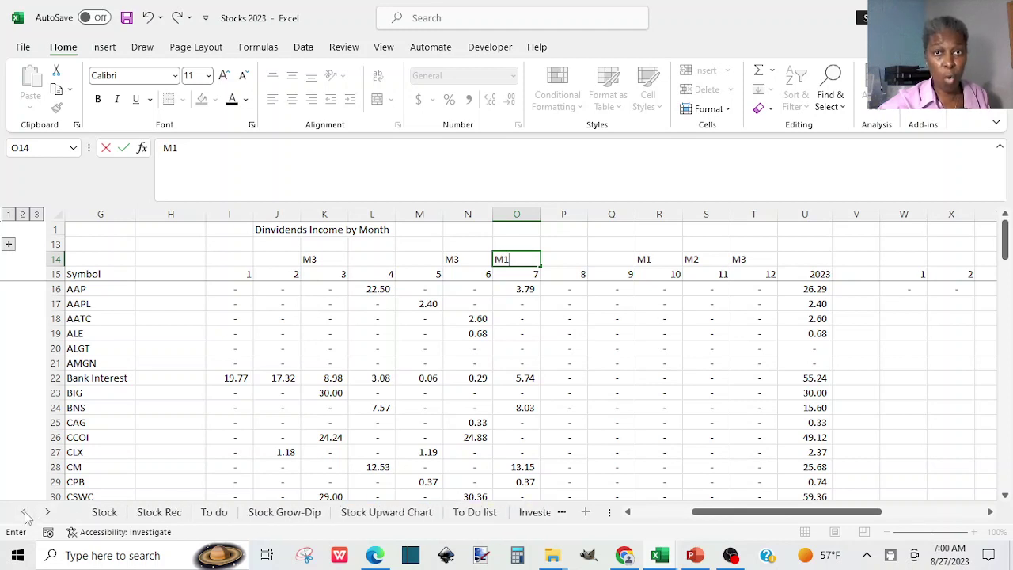
pyautogui.click(105, 513)
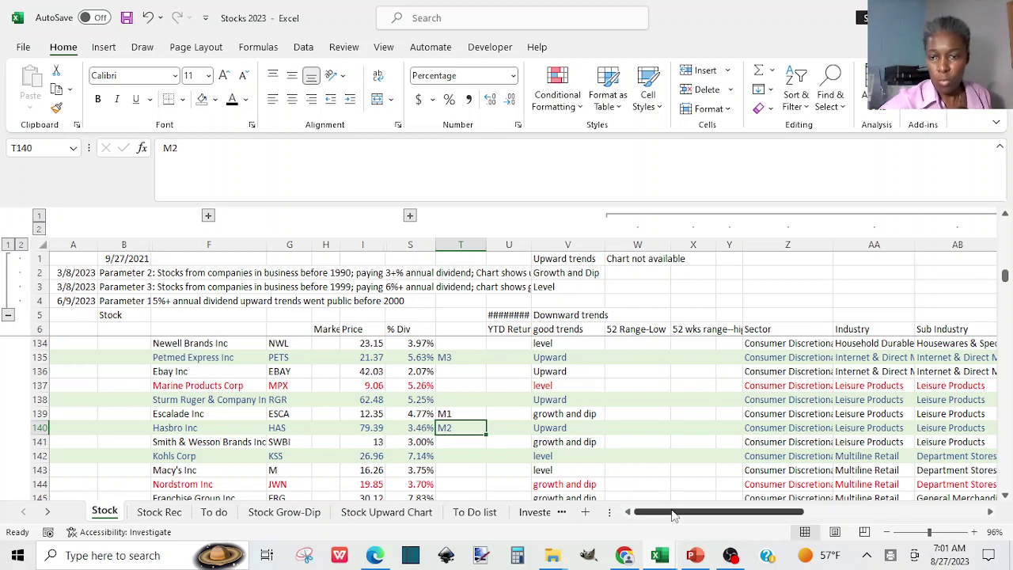
# Check the leisure products list in PowerPoint, switch to Chrome, and look up Marine Products Corporation by its symbol MPX.
pyautogui.click(696, 555)
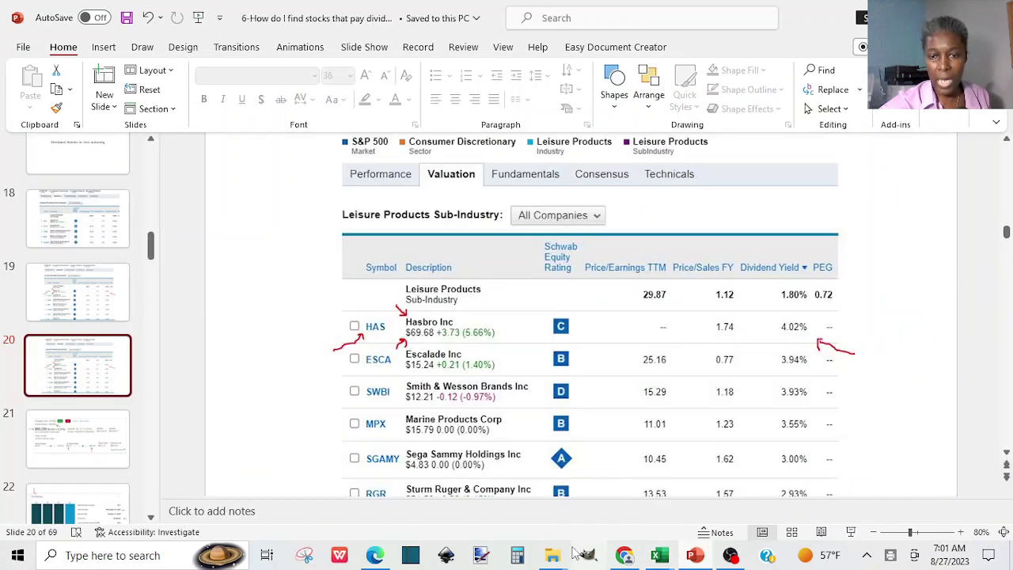
pyautogui.click(624, 554)
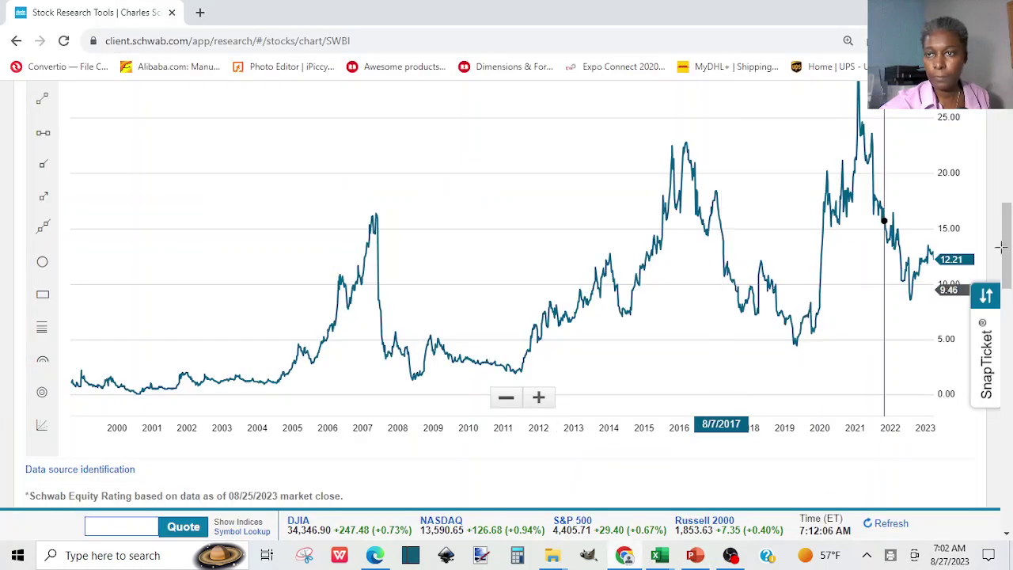
pyautogui.moveTo(1004, 223); pyautogui.dragTo(1003, 158)
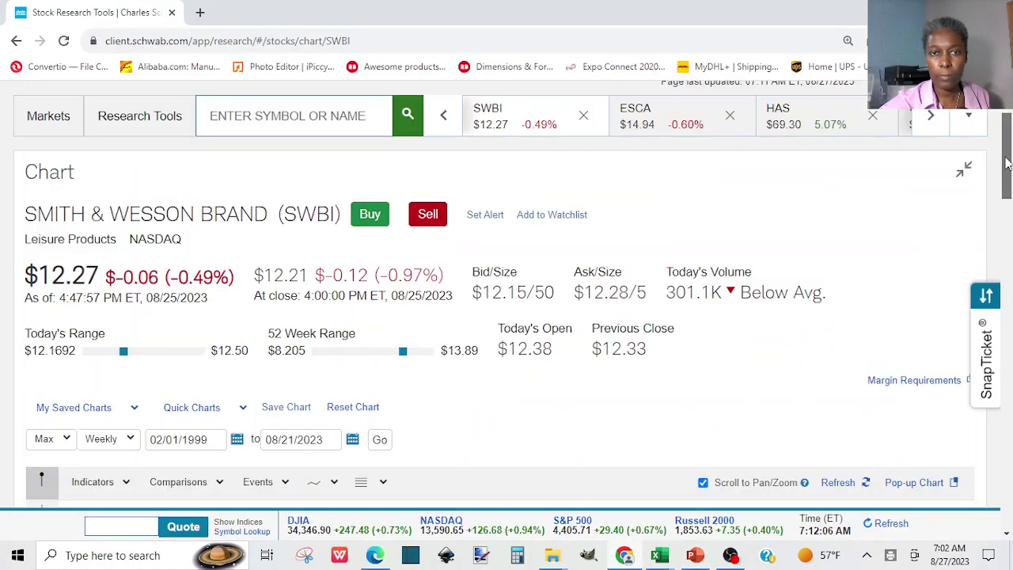
pyautogui.click(285, 117)
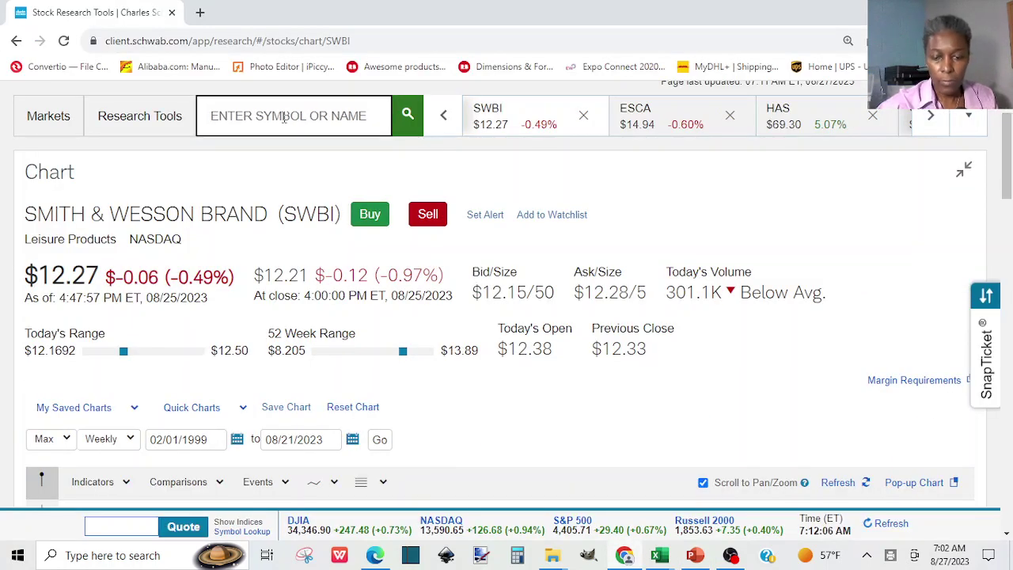
pyautogui.write('MPX')
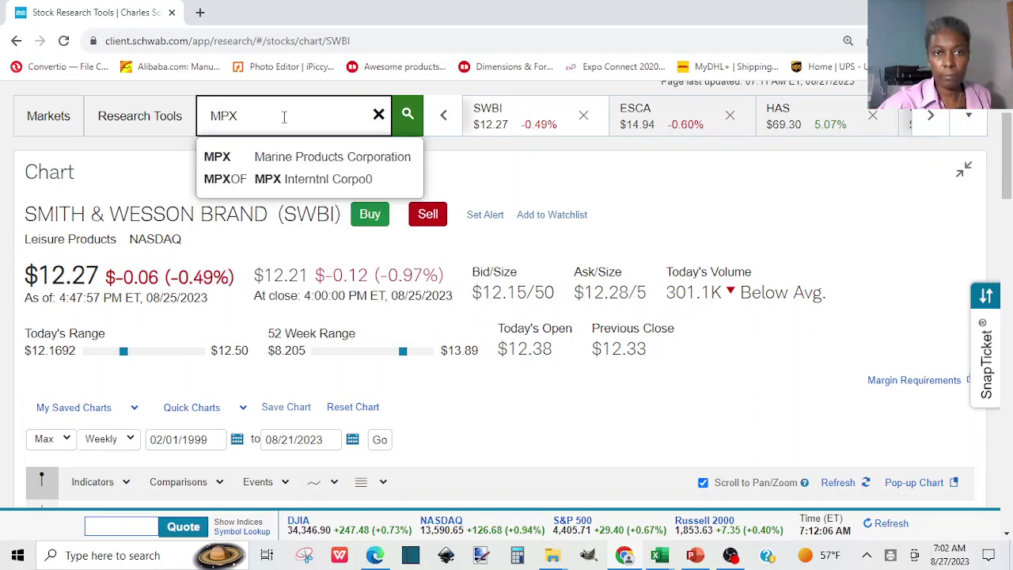
pyautogui.click(268, 165)
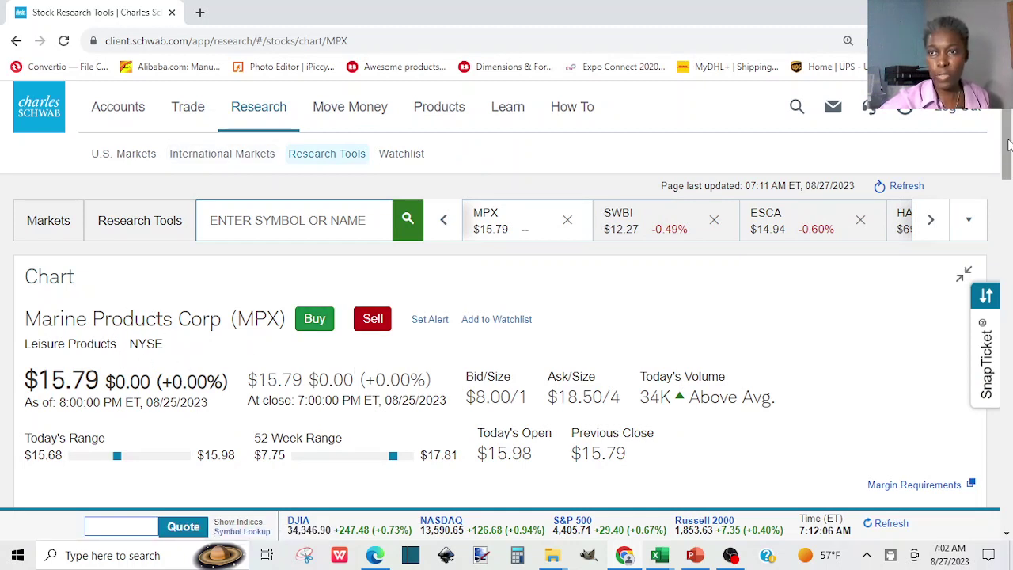
# Collapse the Marine Products chart page to the stock summary and examine its Dividends section and 52-week range.
pyautogui.scroll(-1, 1007, 144)
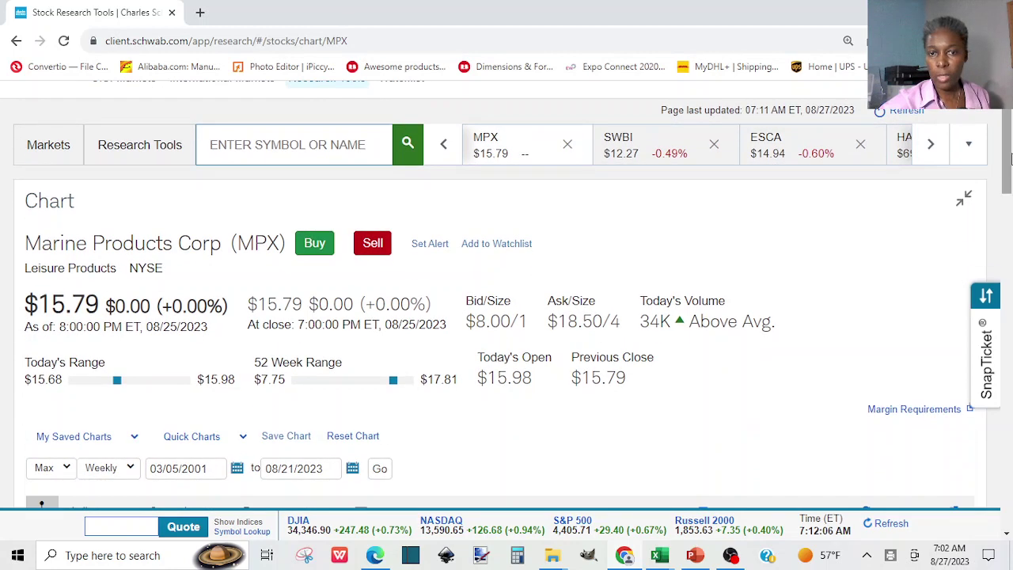
pyautogui.click(965, 202)
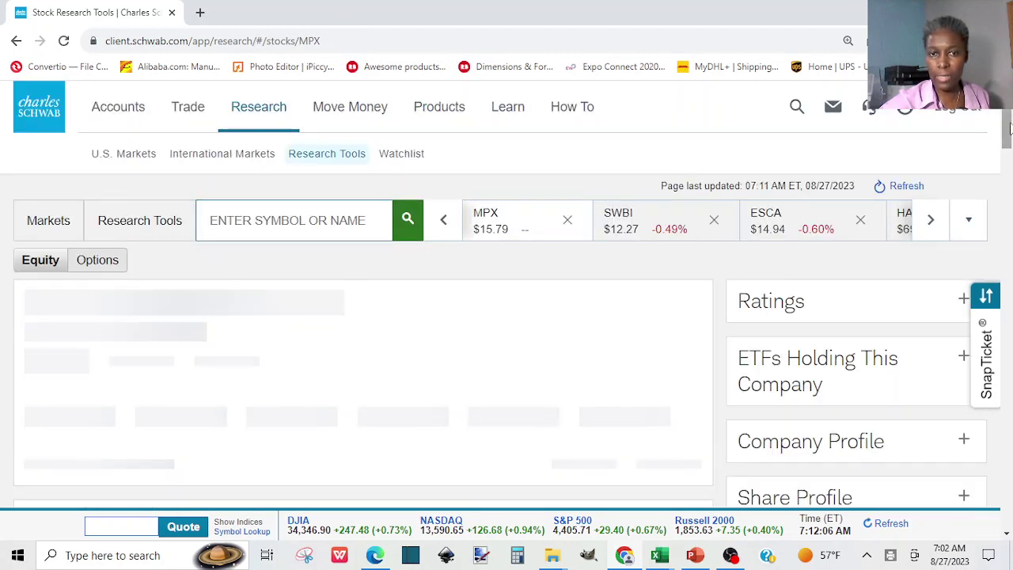
pyautogui.moveTo(1009, 128); pyautogui.dragTo(1011, 291)
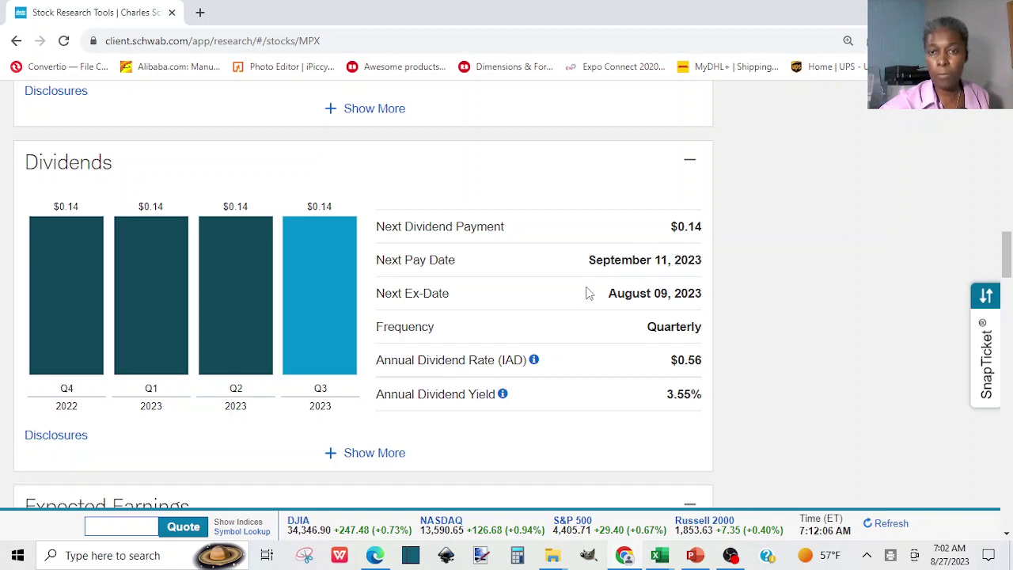
pyautogui.moveTo(1009, 246); pyautogui.dragTo(1007, 125)
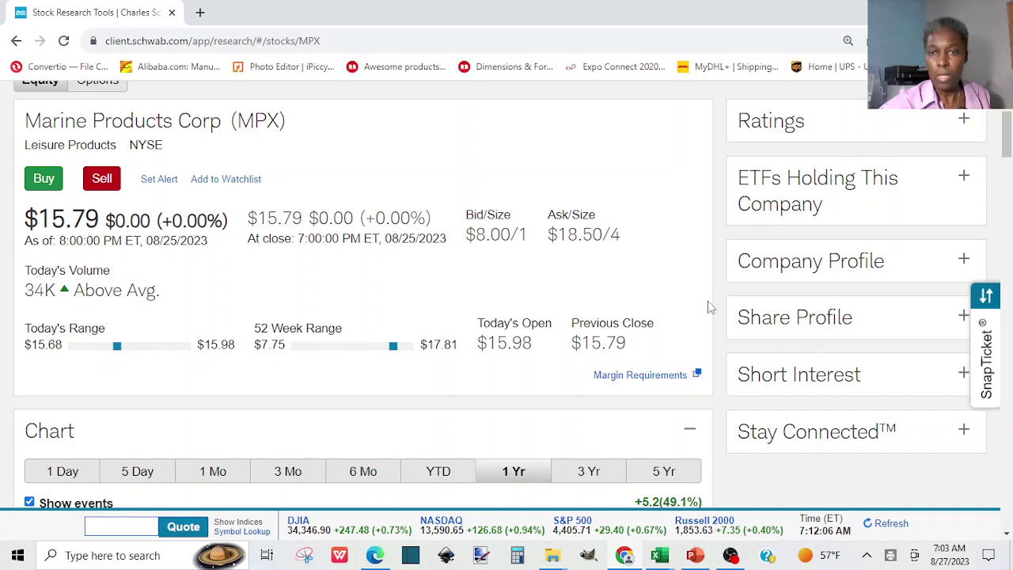
# Expand Marine Products' one-year chart into the full chart page and examine its long-term price trend.
pyautogui.moveTo(1008, 141); pyautogui.dragTo(1008, 178)
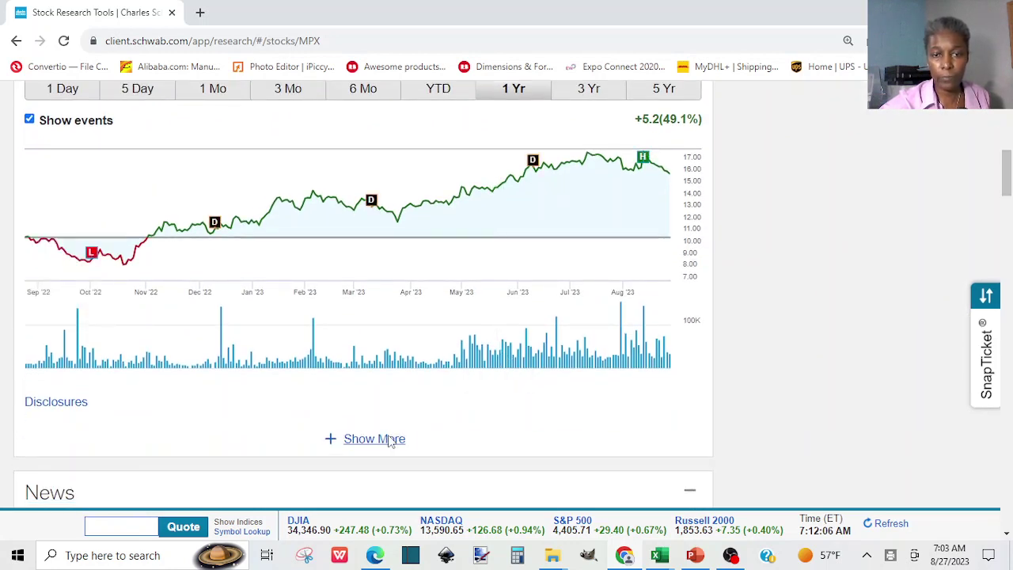
pyautogui.click(395, 438)
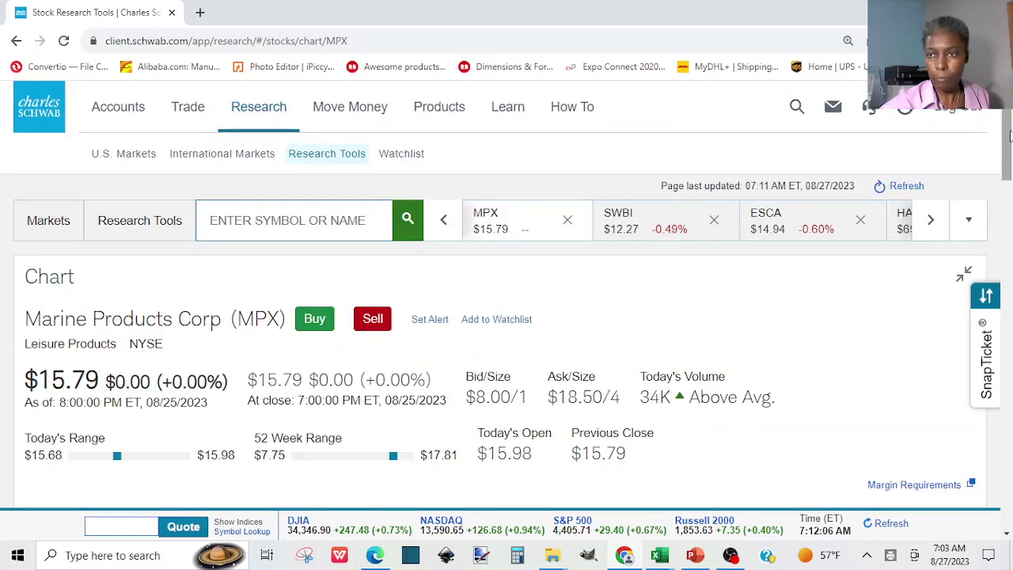
pyautogui.moveTo(1009, 136); pyautogui.dragTo(1010, 242)
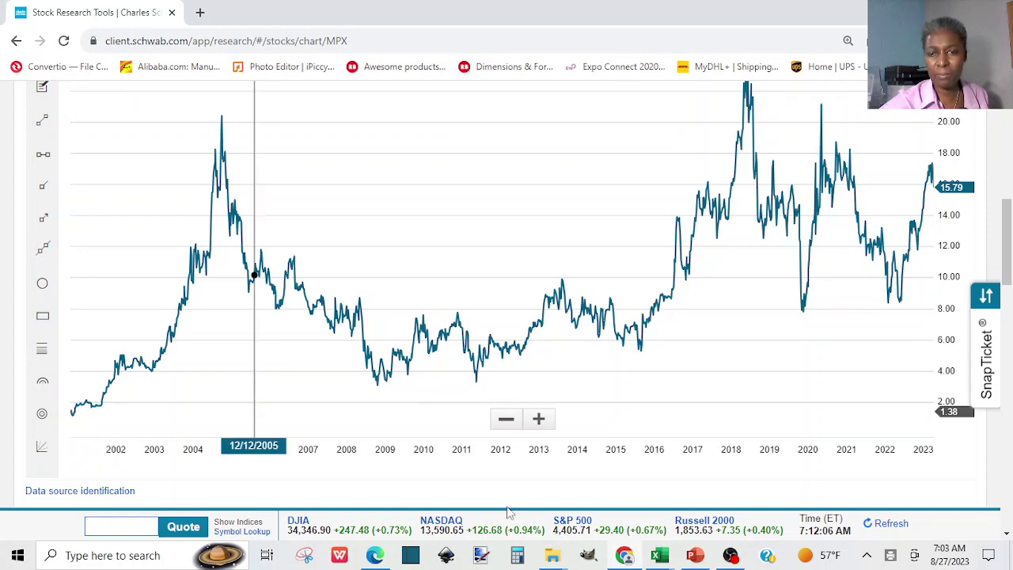
# Compare Marine Products' listing on the PowerPoint slide with its chart in Chrome and its row in the Excel Stock sheet.
pyautogui.click(694, 556)
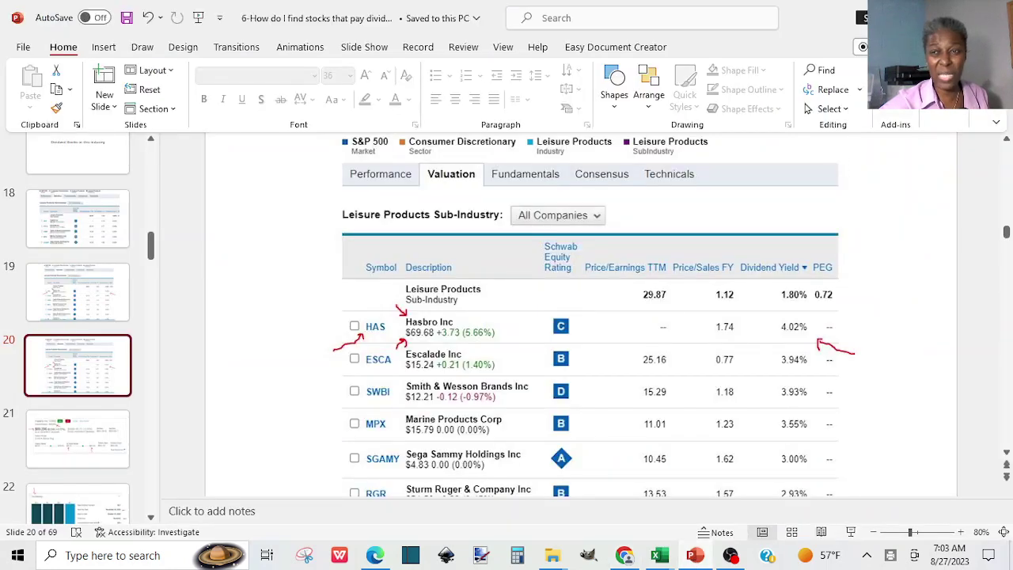
pyautogui.hotkey('alt', 'Tab')
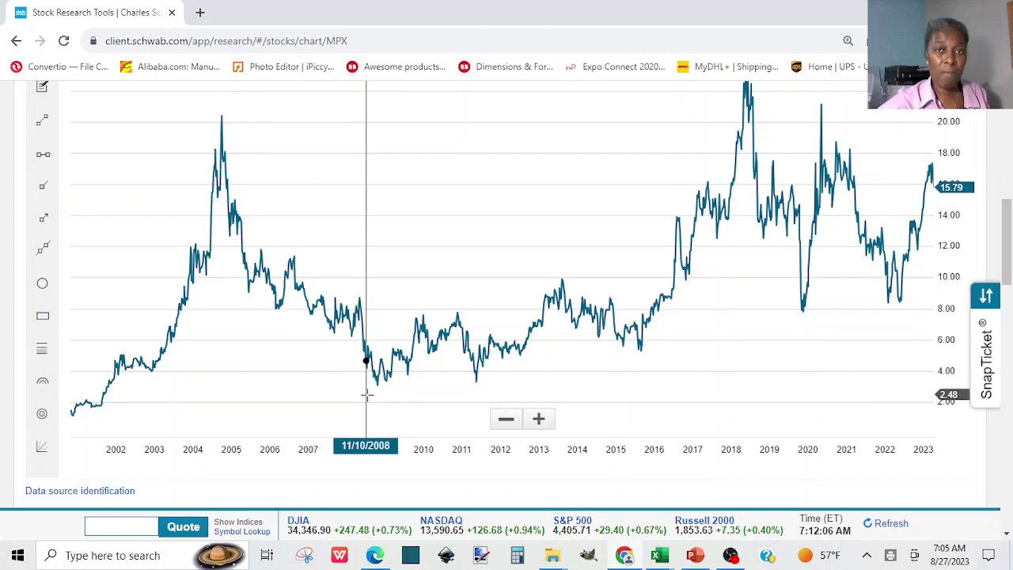
pyautogui.moveTo(695, 555)
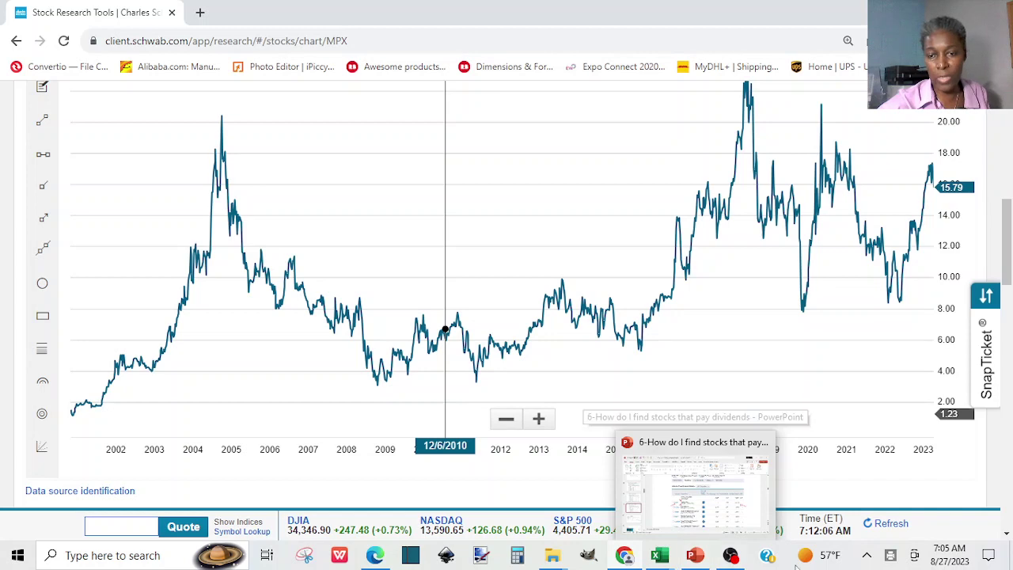
pyautogui.moveTo(662, 558)
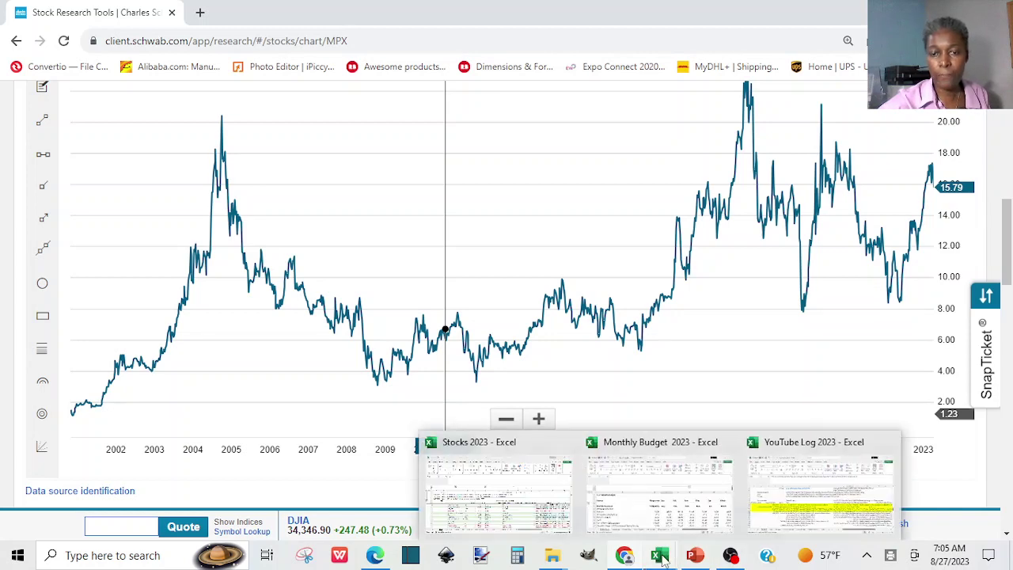
pyautogui.click(542, 522)
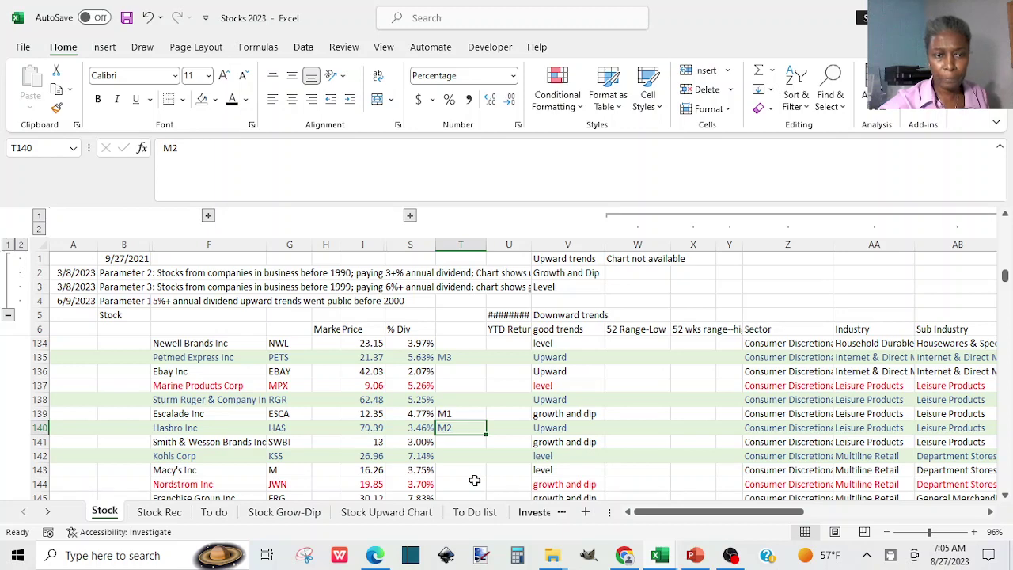
# Check the next symbol in the PowerPoint list, look up SGAMY in Chrome, and open Sega Sammy Holdings' stock summary.
pyautogui.click(695, 556)
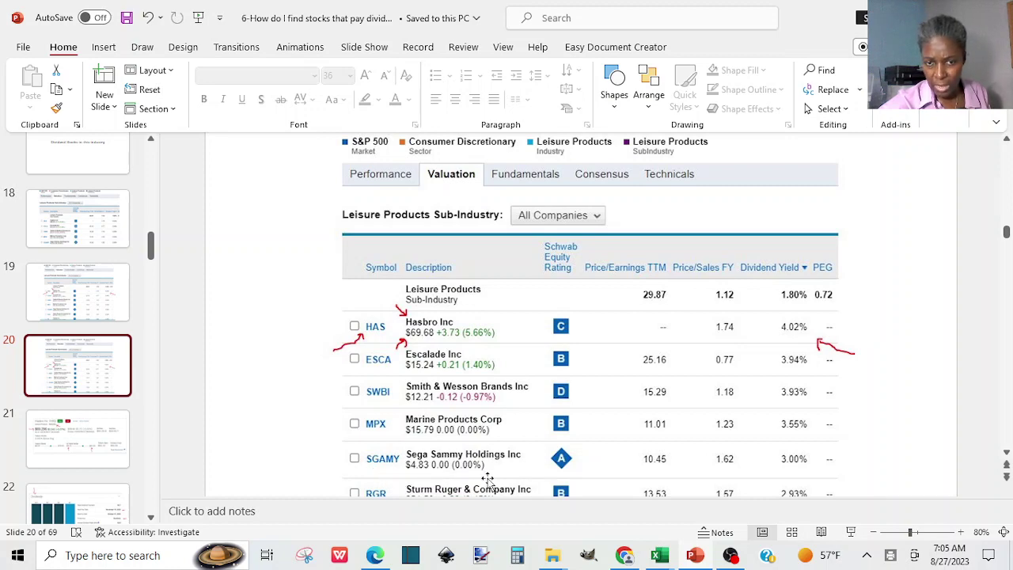
pyautogui.click(626, 554)
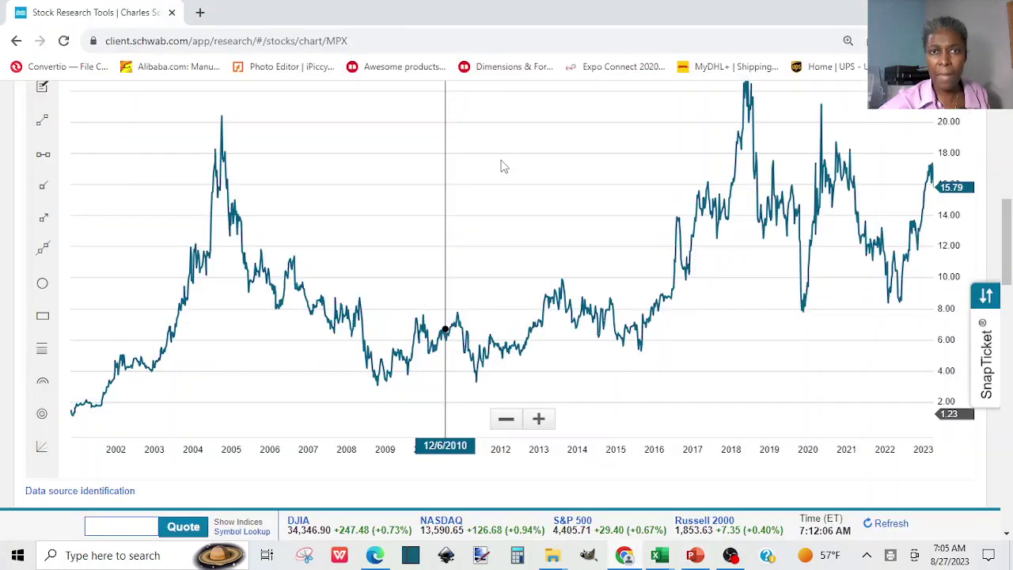
pyautogui.moveTo(999, 199); pyautogui.dragTo(998, 119)
pyautogui.click(320, 220)
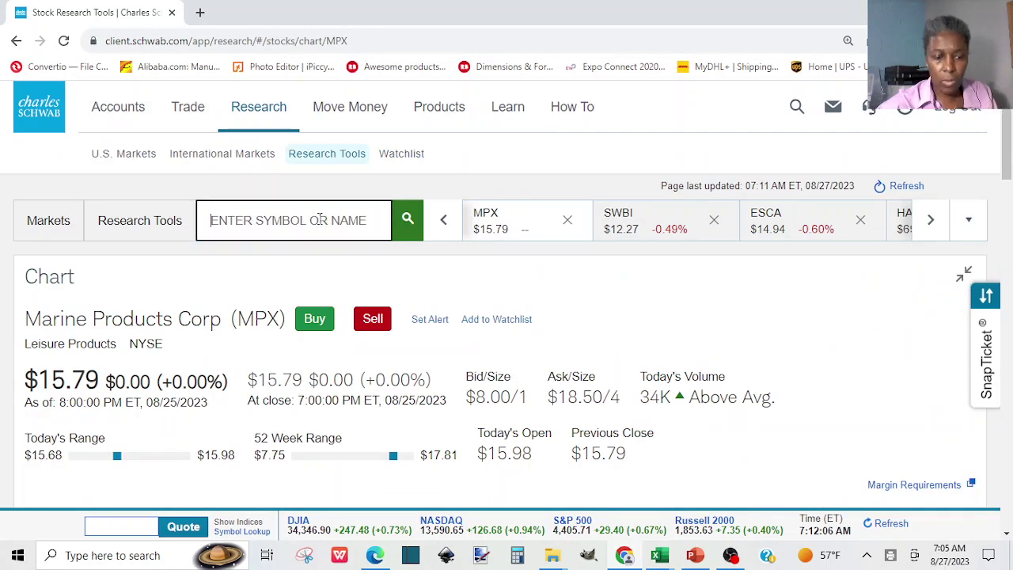
pyautogui.write('SC')
pyautogui.press('BackSpace')
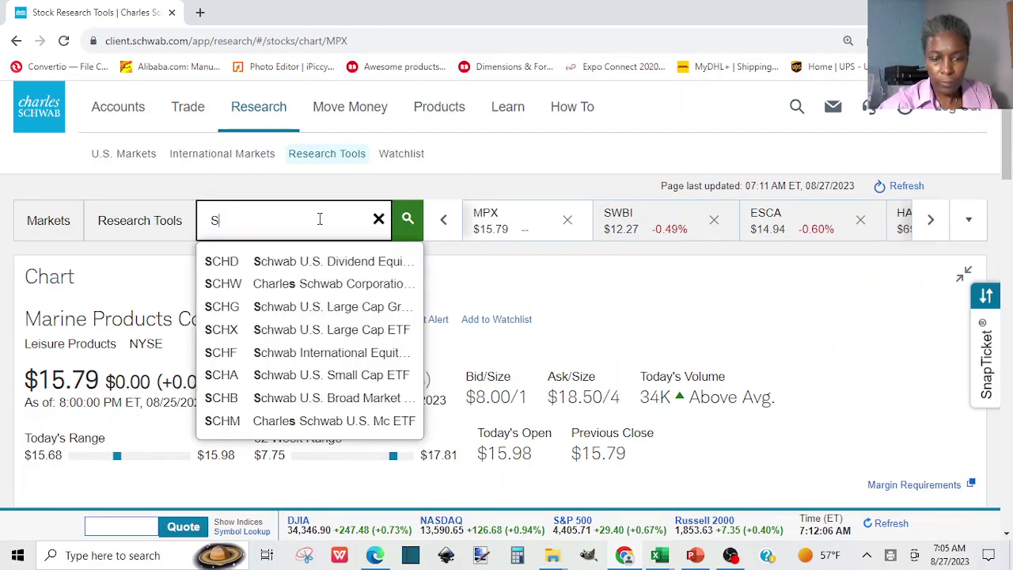
pyautogui.write('GAM')
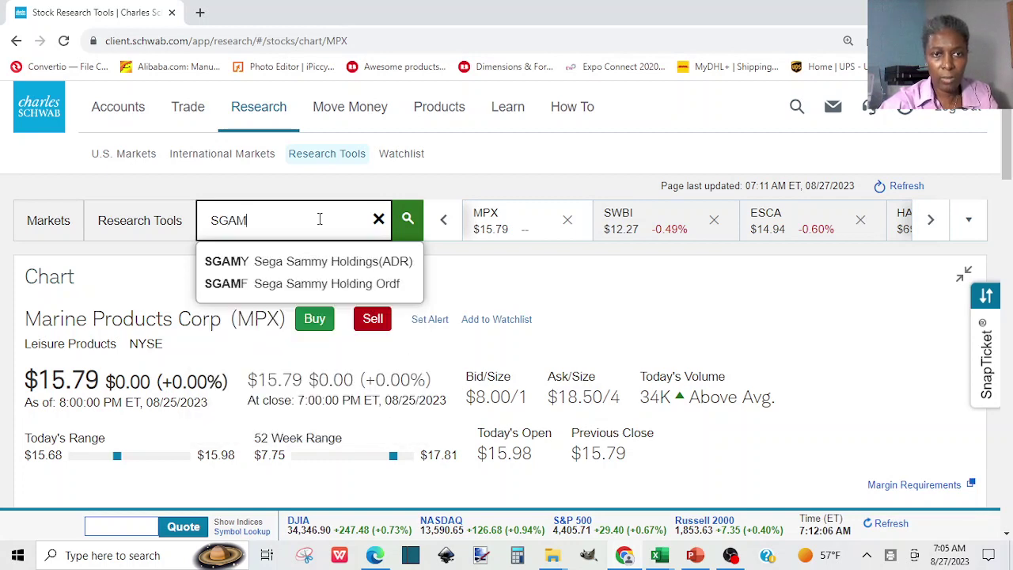
pyautogui.write('Y')
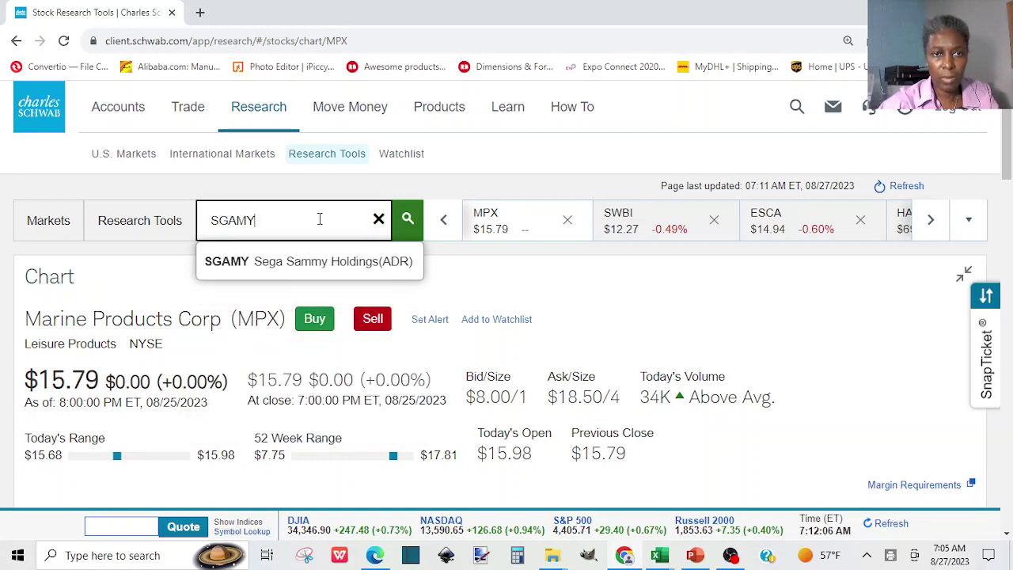
pyautogui.click(338, 268)
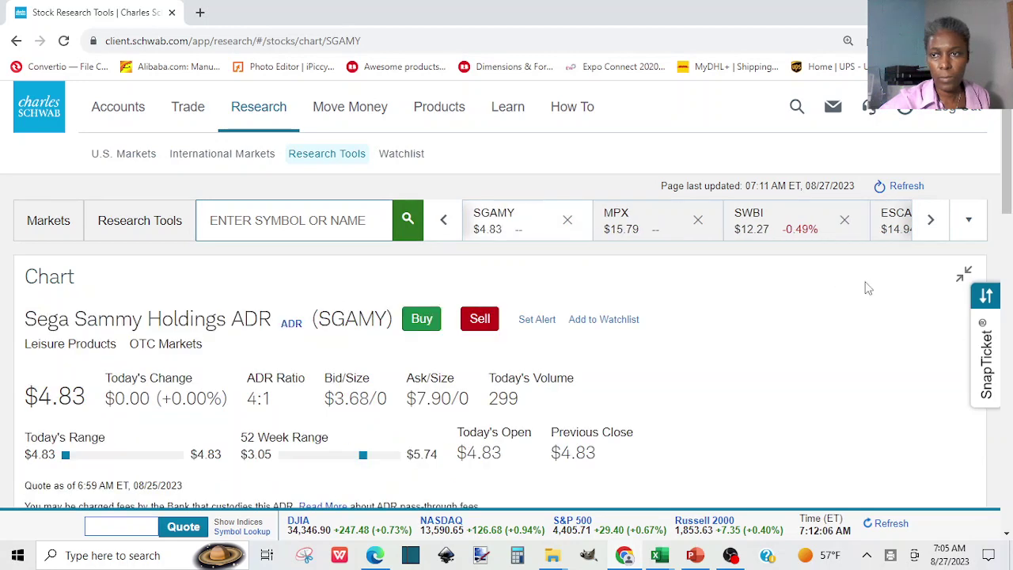
pyautogui.click(964, 274)
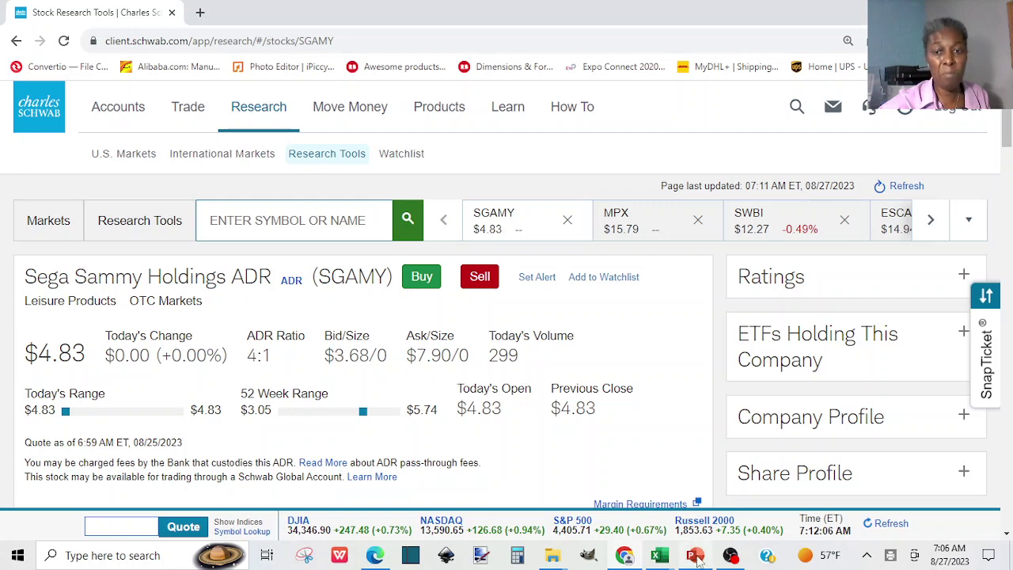
# Review the leisure products list in PowerPoint, switch to the Stocks 2023 workbook, and examine the companies' founding years in the Stock sheet.
pyautogui.moveTo(697, 559)
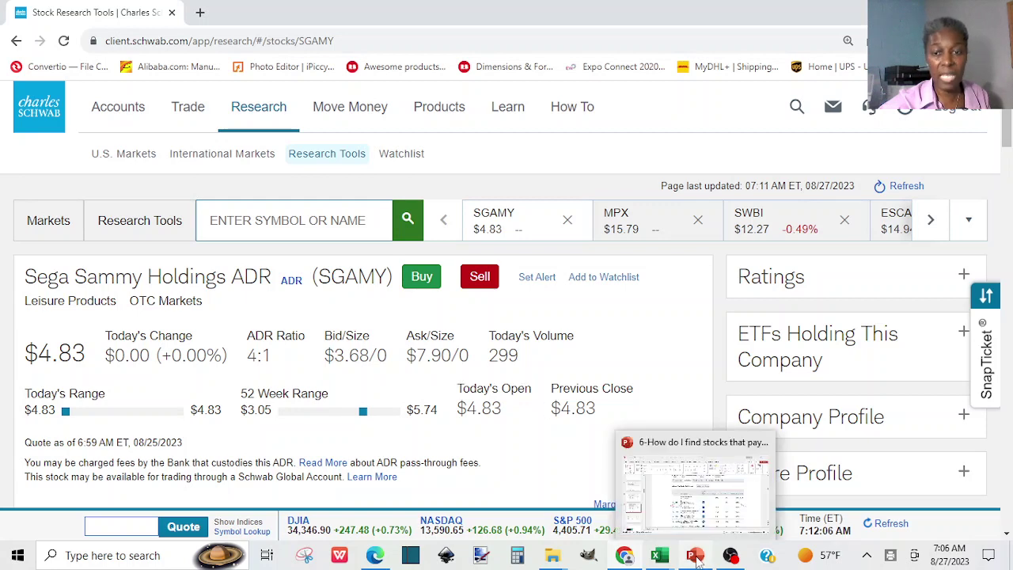
pyautogui.click(688, 515)
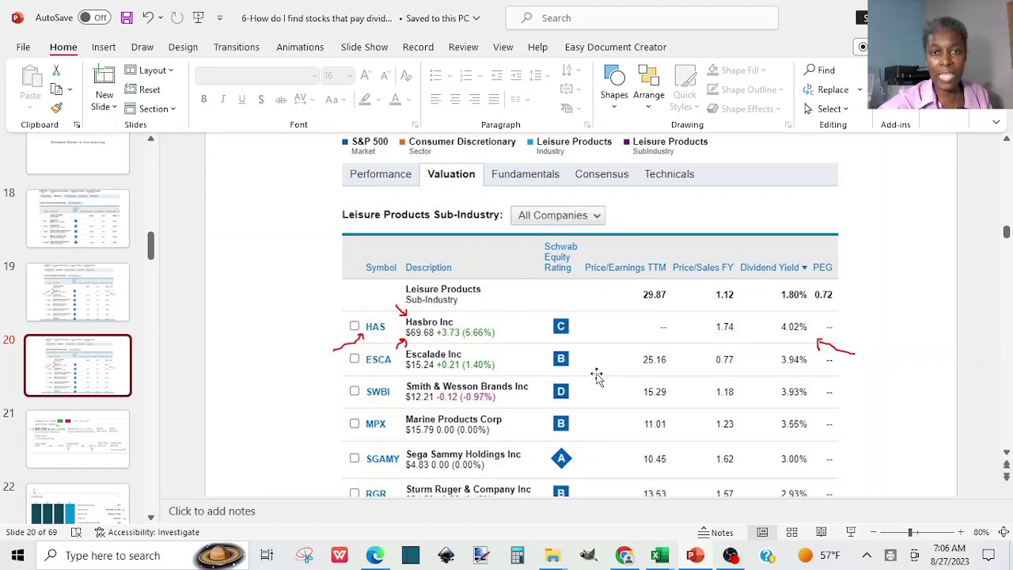
pyautogui.click(662, 556)
pyautogui.click(491, 526)
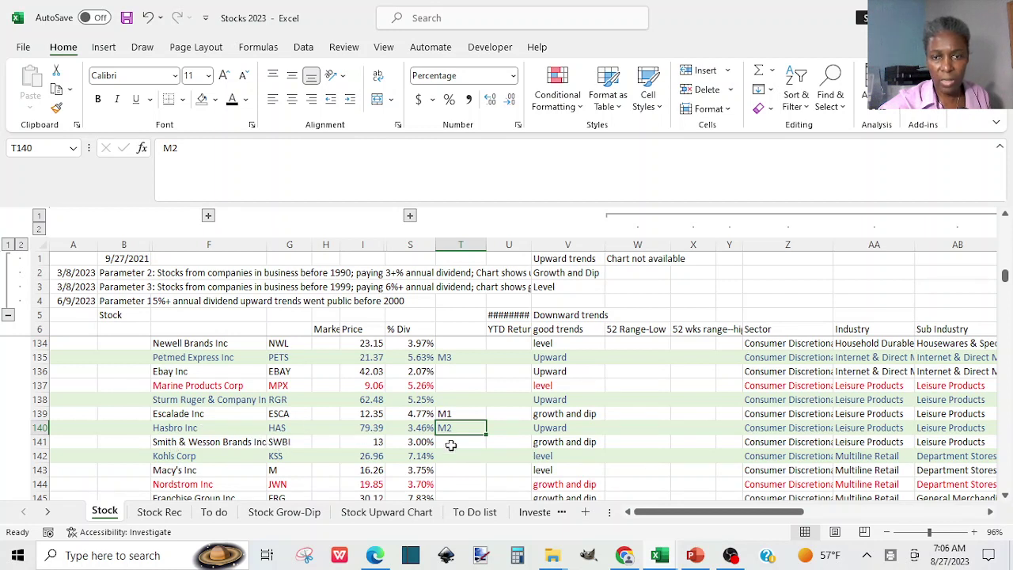
pyautogui.moveTo(684, 517); pyautogui.dragTo(696, 515)
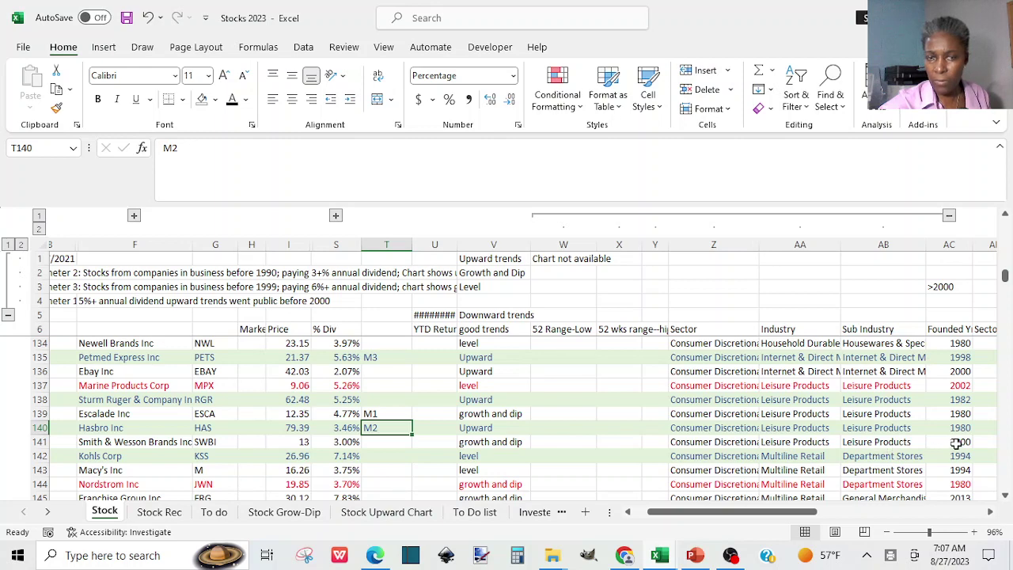
# Check the Smith & Wesson and Hasbro entries in the Stock sheet and clear the M1 mark from Escalade's row.
pyautogui.click(956, 441)
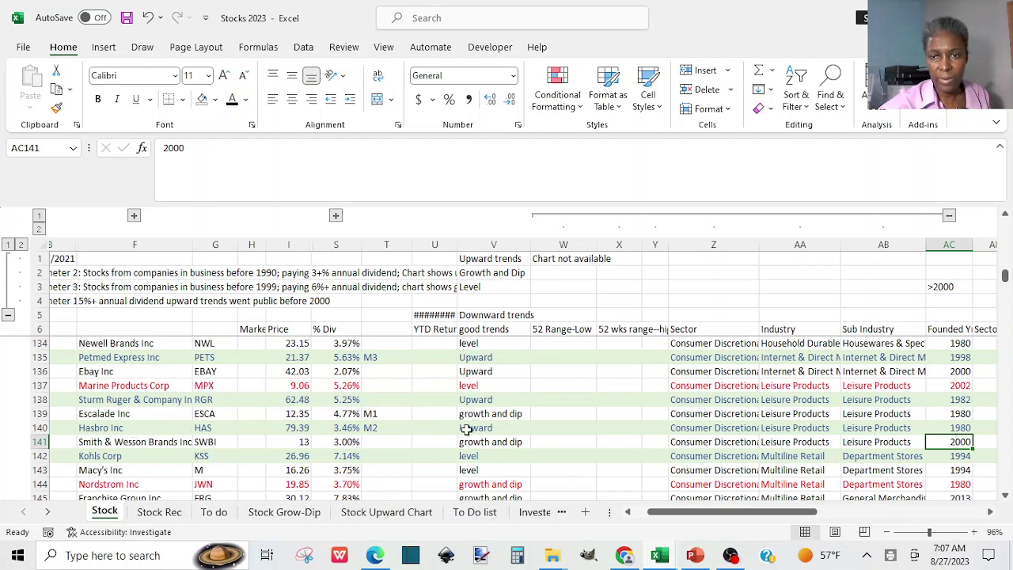
pyautogui.click(35, 428)
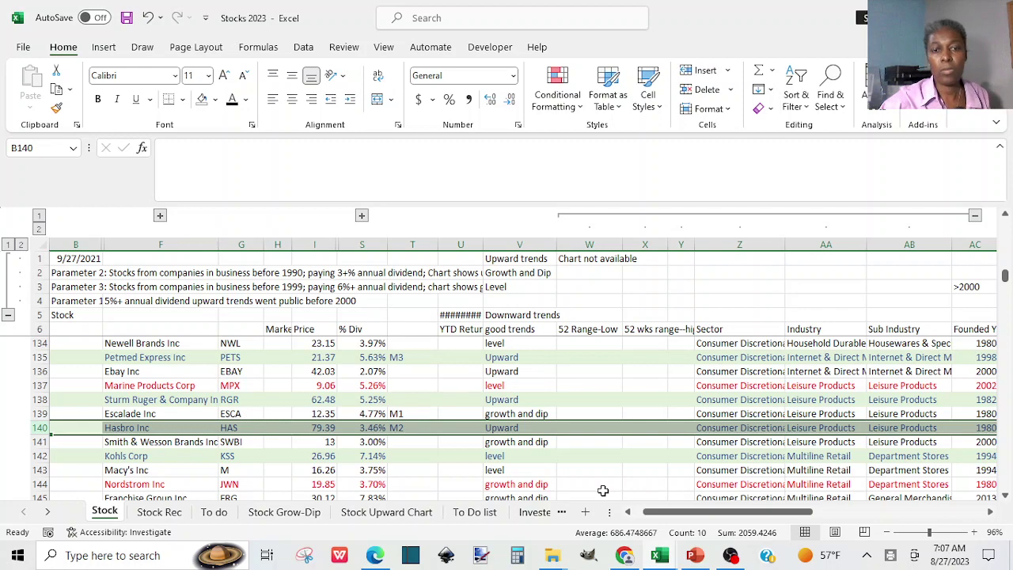
pyautogui.click(393, 413)
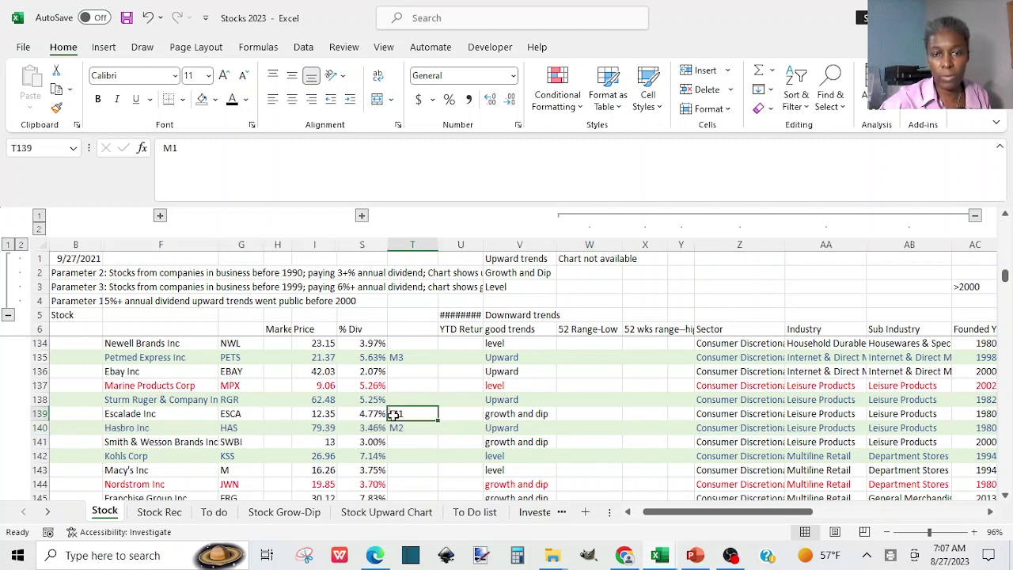
pyautogui.press('Delete')
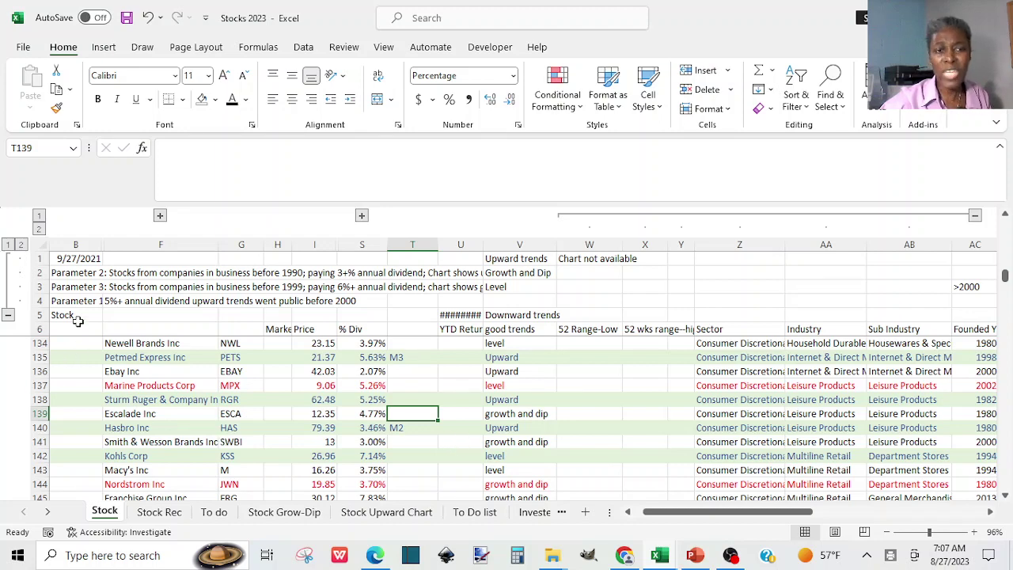
# Enter the note "good to invest in" in column B of Hasbro's row.
pyautogui.click(73, 427)
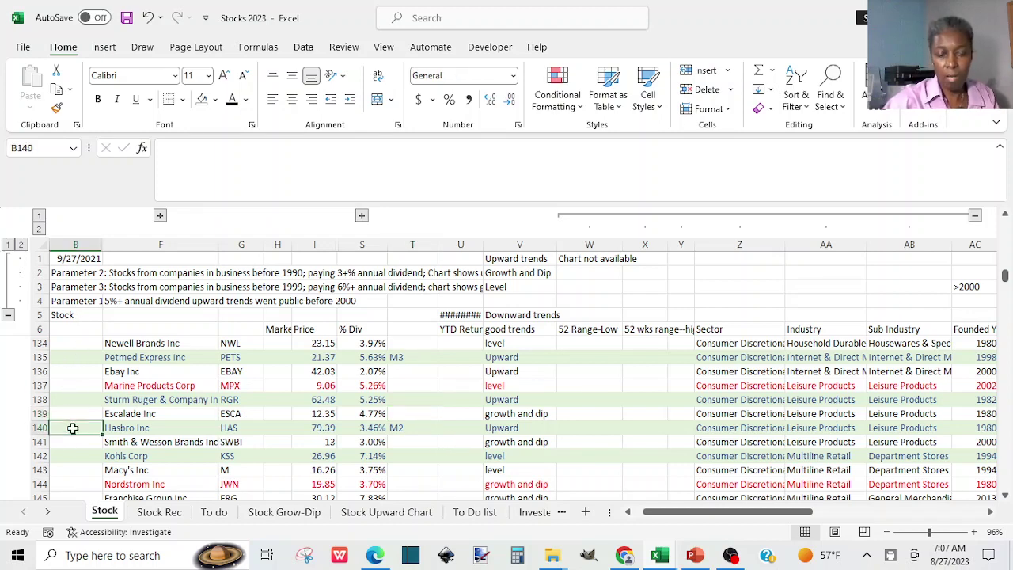
pyautogui.write('good')
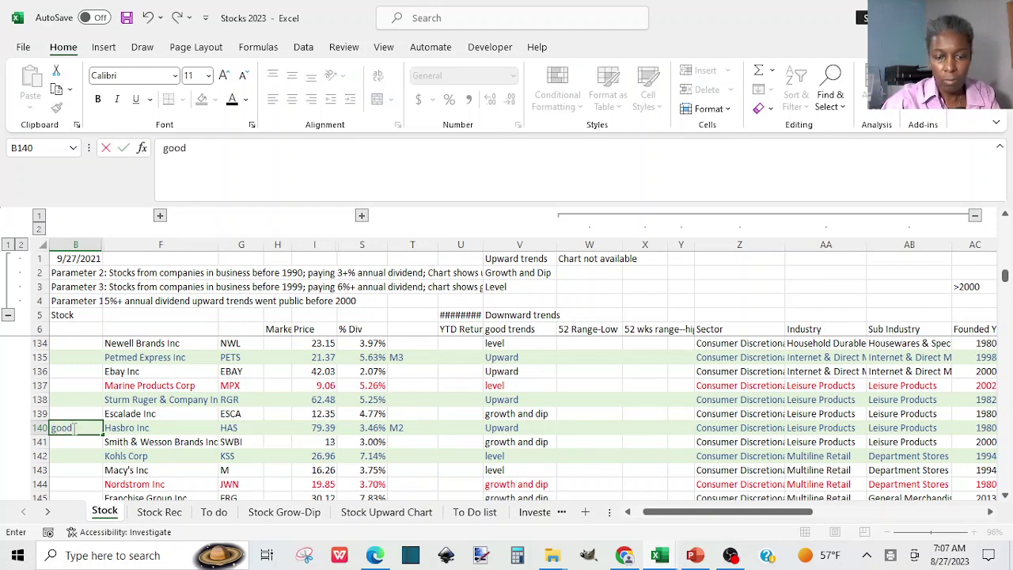
pyautogui.write(' to invest')
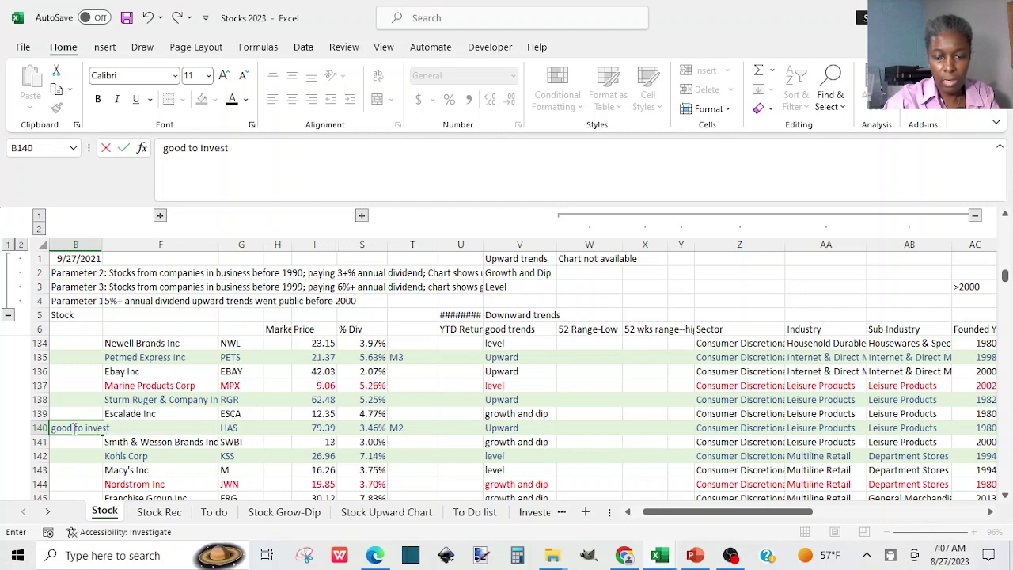
pyautogui.write(' in')
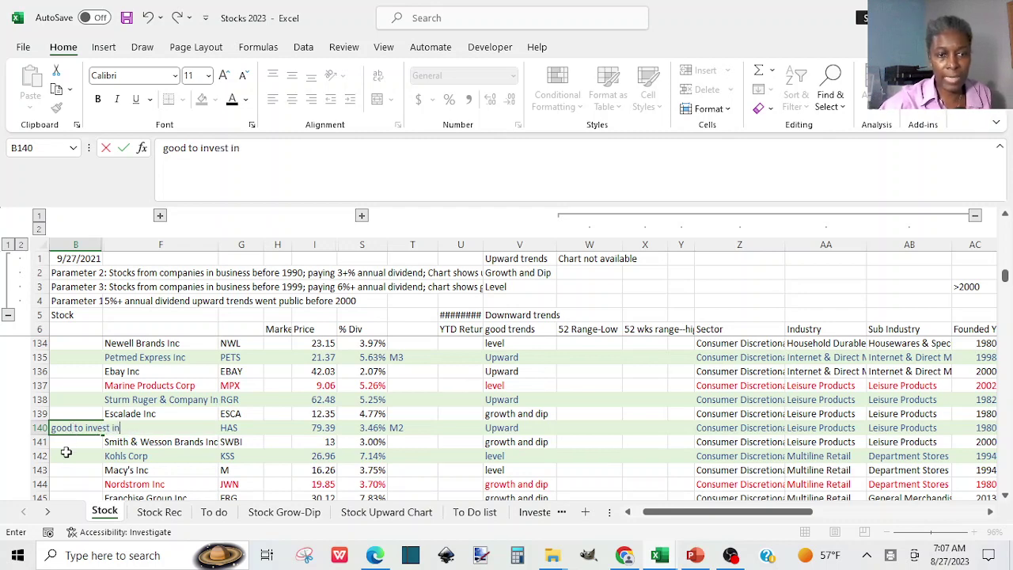
pyautogui.click(67, 455)
# Enter the note "not good to invest in" in column B of Escalade's row.
pyautogui.click(60, 413)
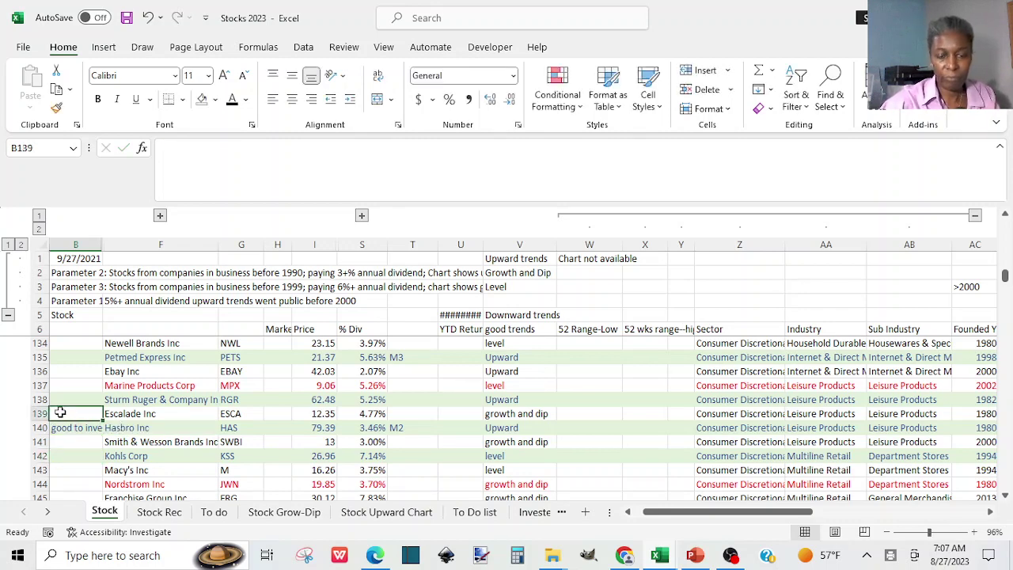
pyautogui.write('not good')
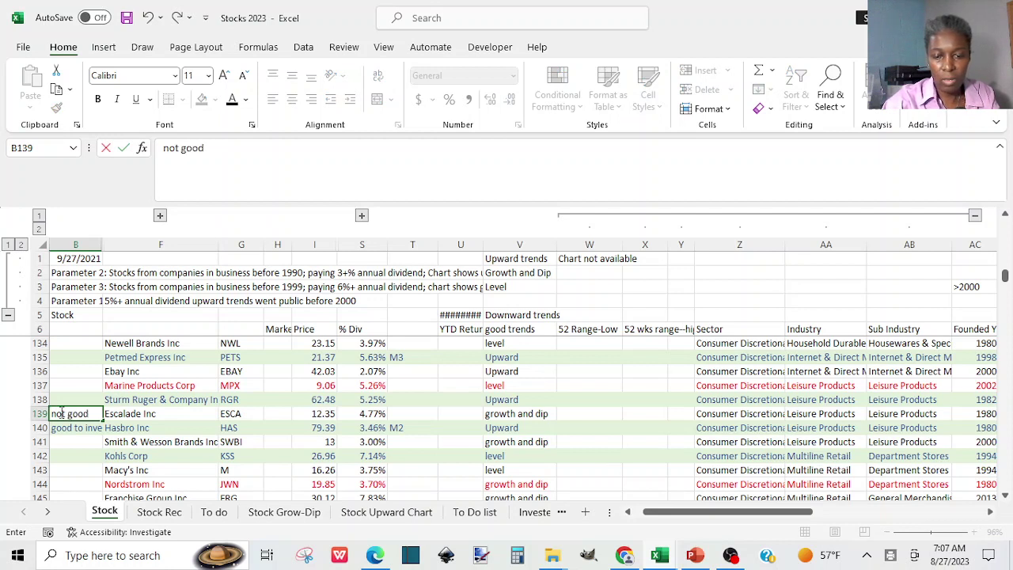
pyautogui.write(' to invest in')
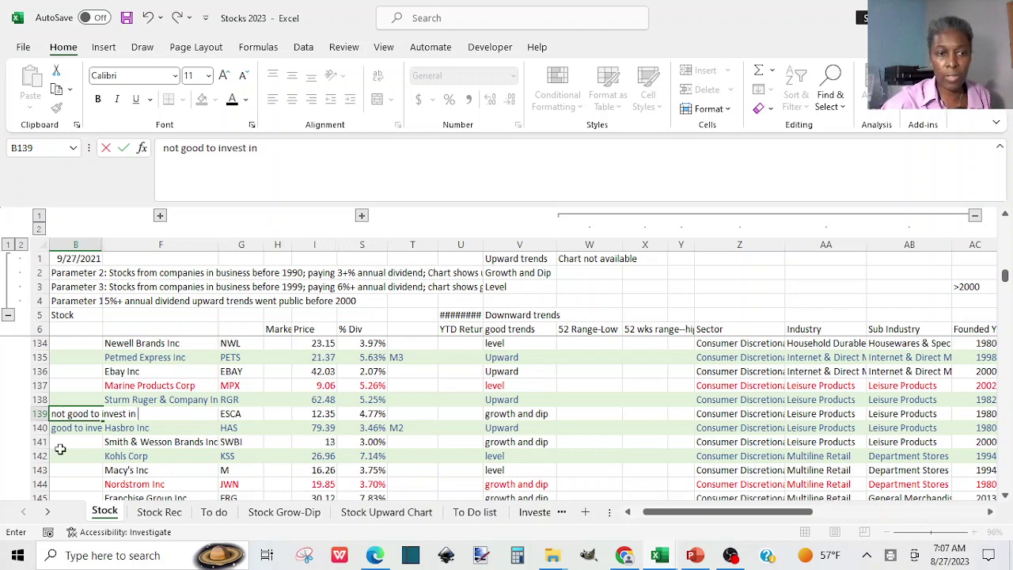
pyautogui.click(60, 450)
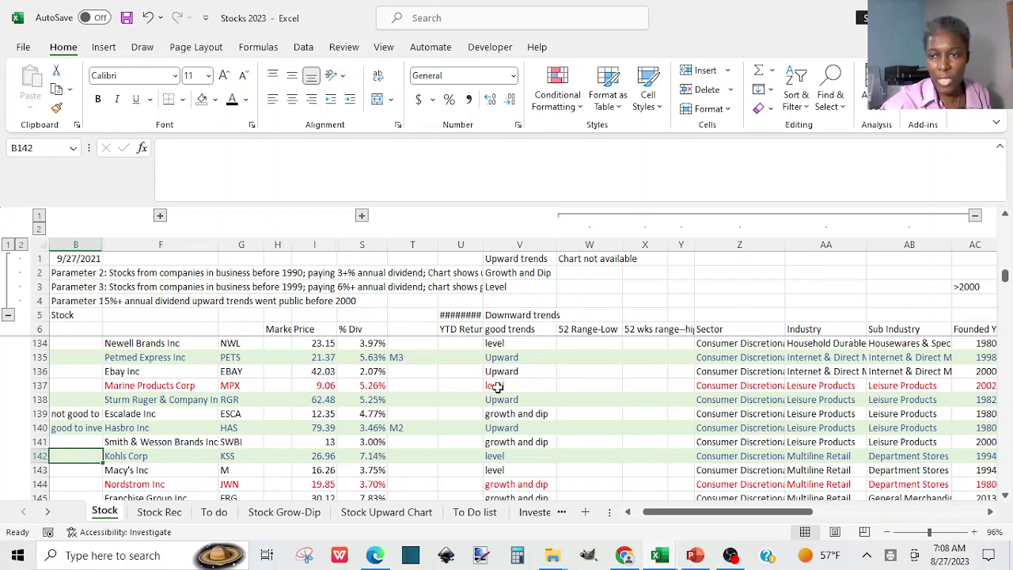
# Check Marine Products' founding year in Excel and compare the Stock sheet with the leisure products list on the PowerPoint slide.
pyautogui.click(981, 386)
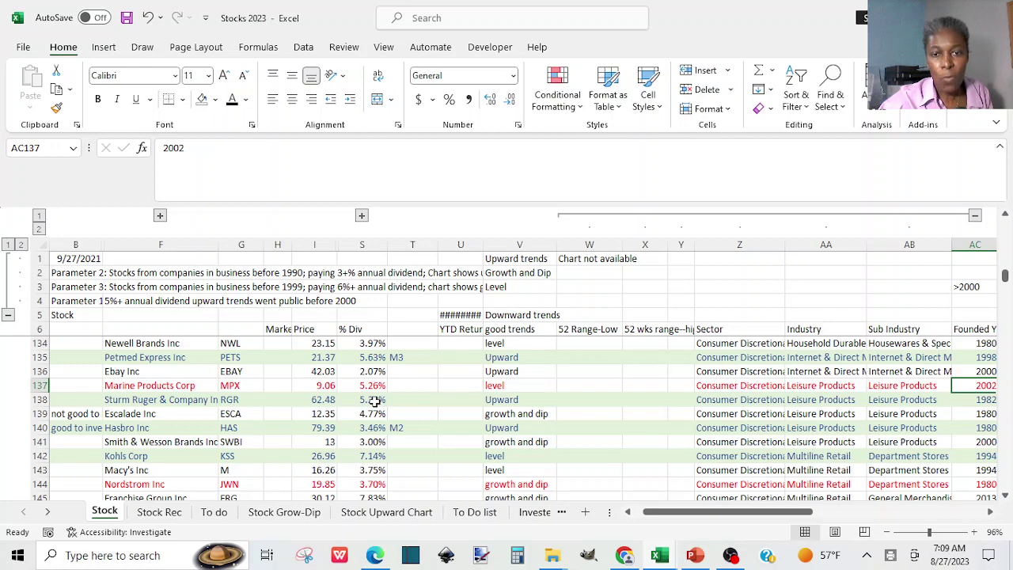
pyautogui.click(694, 555)
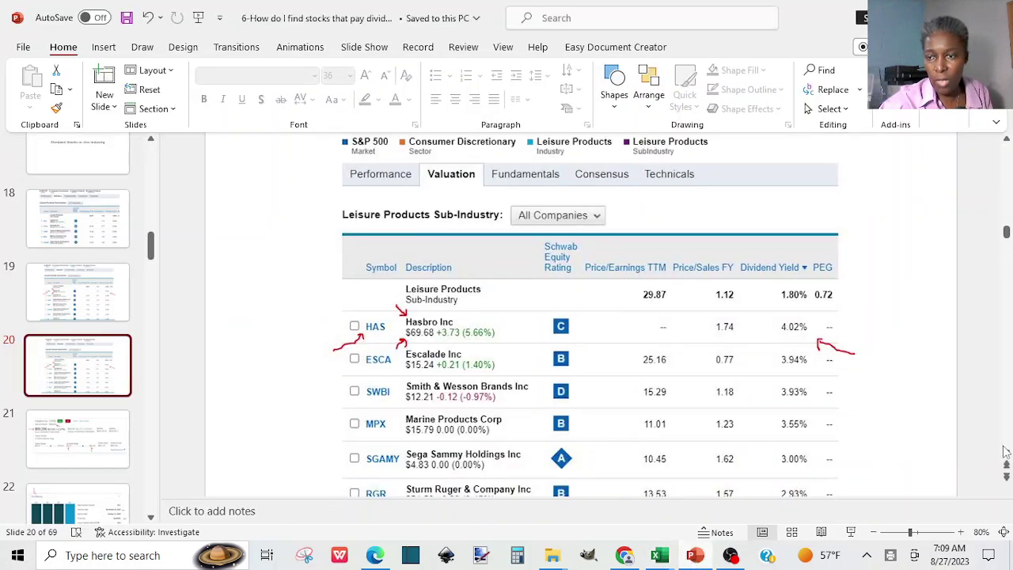
pyautogui.click(1007, 455)
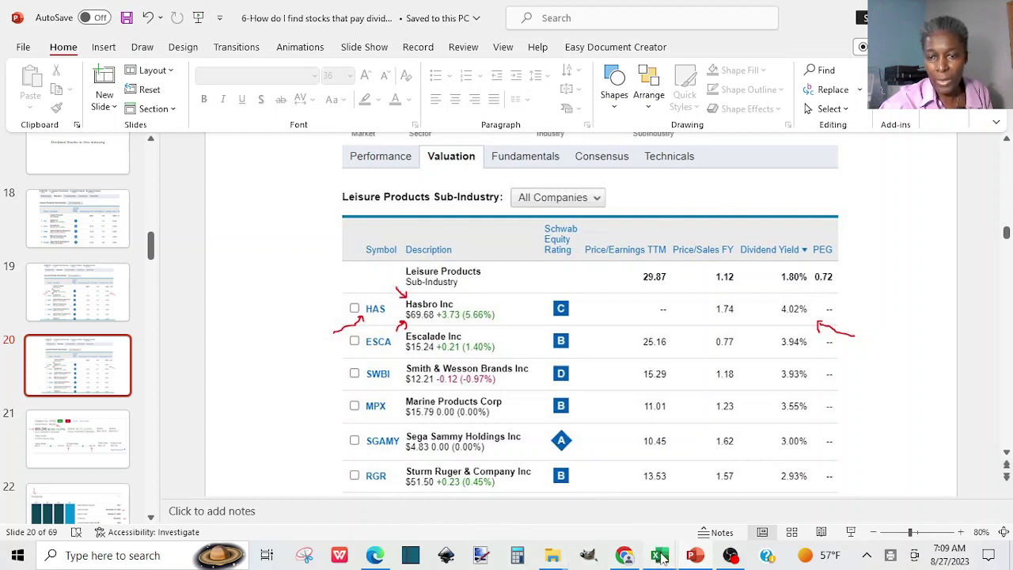
pyautogui.moveTo(662, 556)
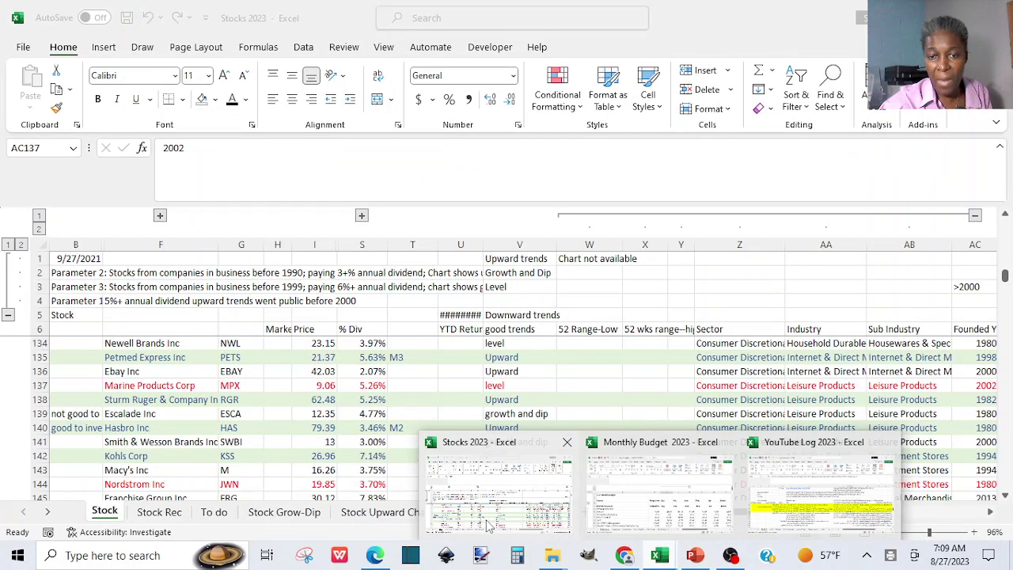
pyautogui.click(488, 526)
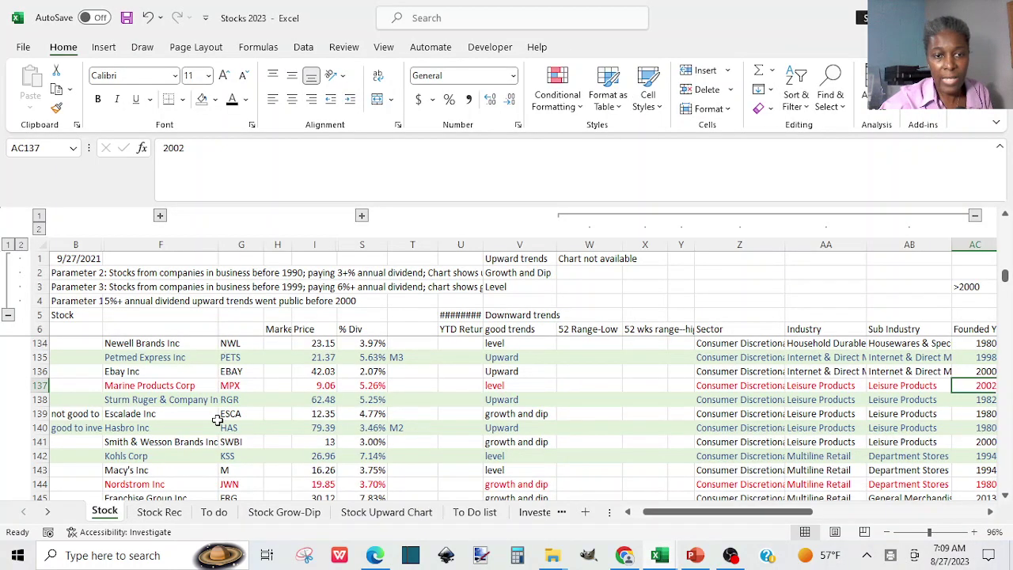
pyautogui.click(695, 555)
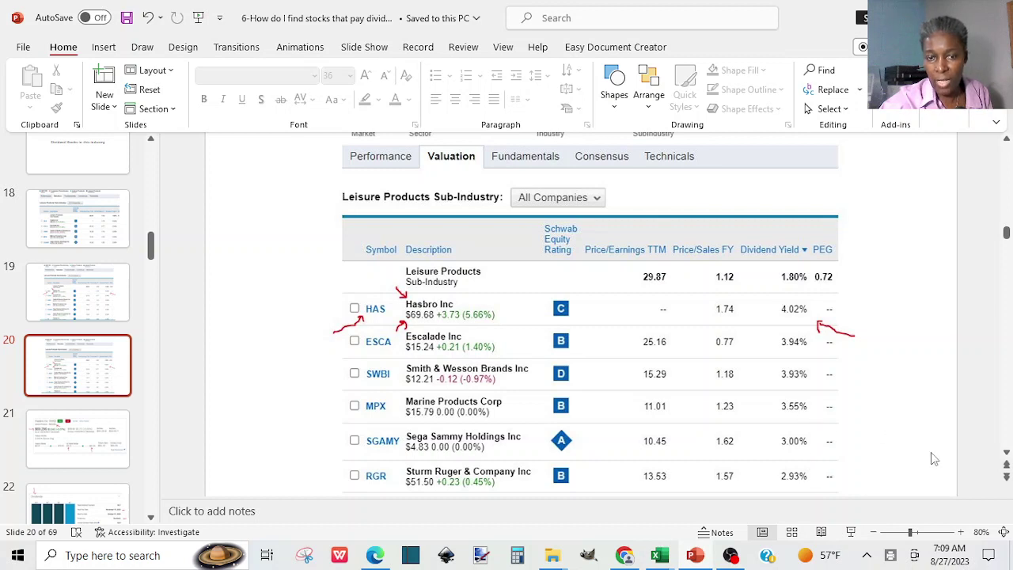
pyautogui.click(1006, 452)
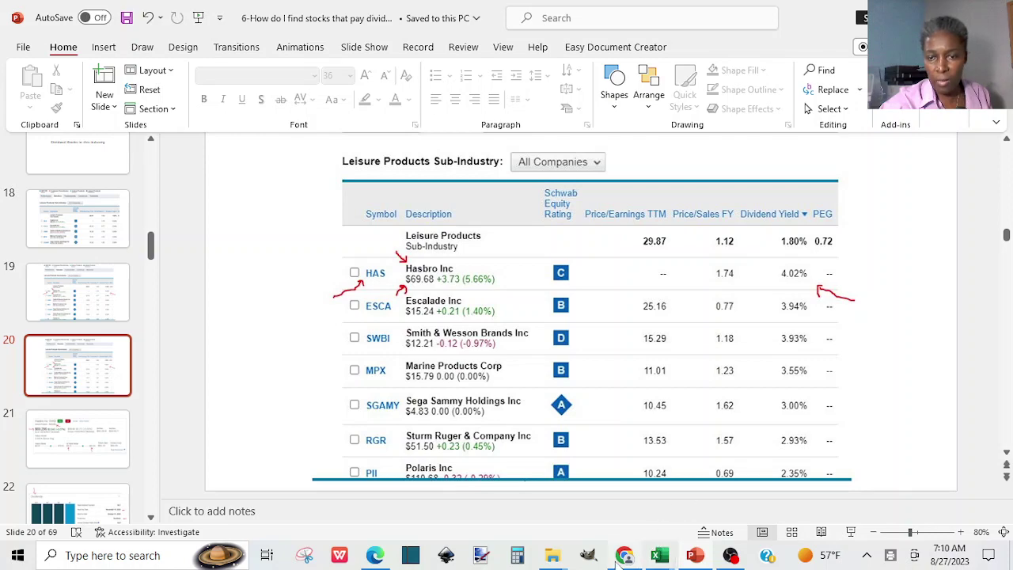
# Switch to Schwab in Chrome, look up the symbol RGR, and open Sturm Ruger's stock summary.
pyautogui.moveTo(633, 558)
pyautogui.click(673, 510)
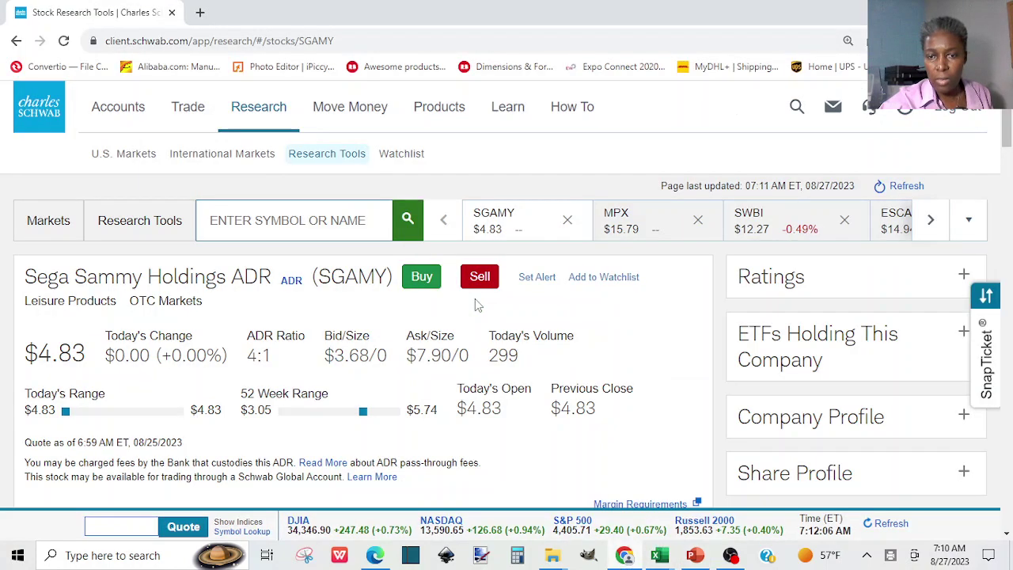
pyautogui.click(269, 227)
pyautogui.write('RGR')
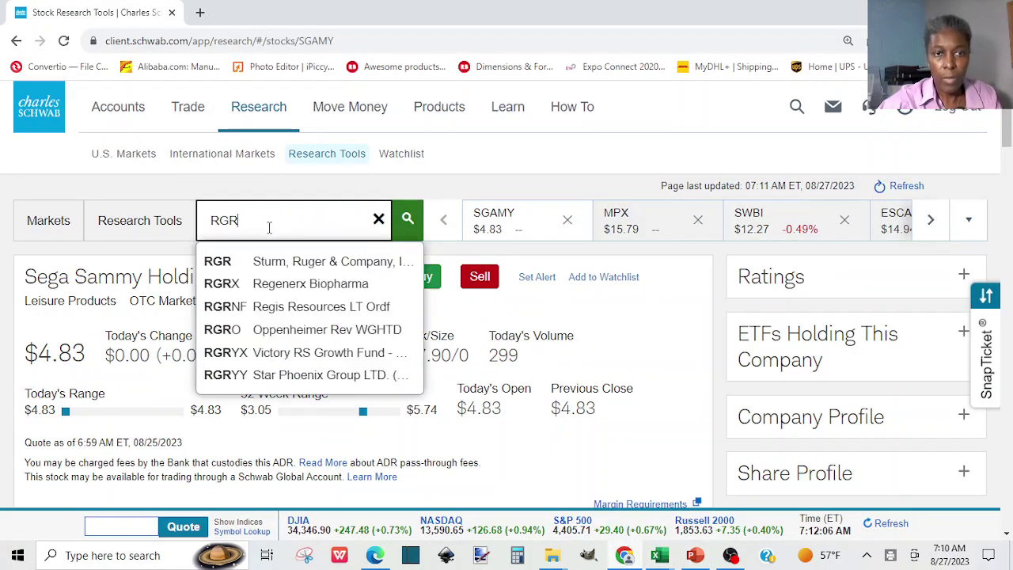
pyautogui.click(273, 262)
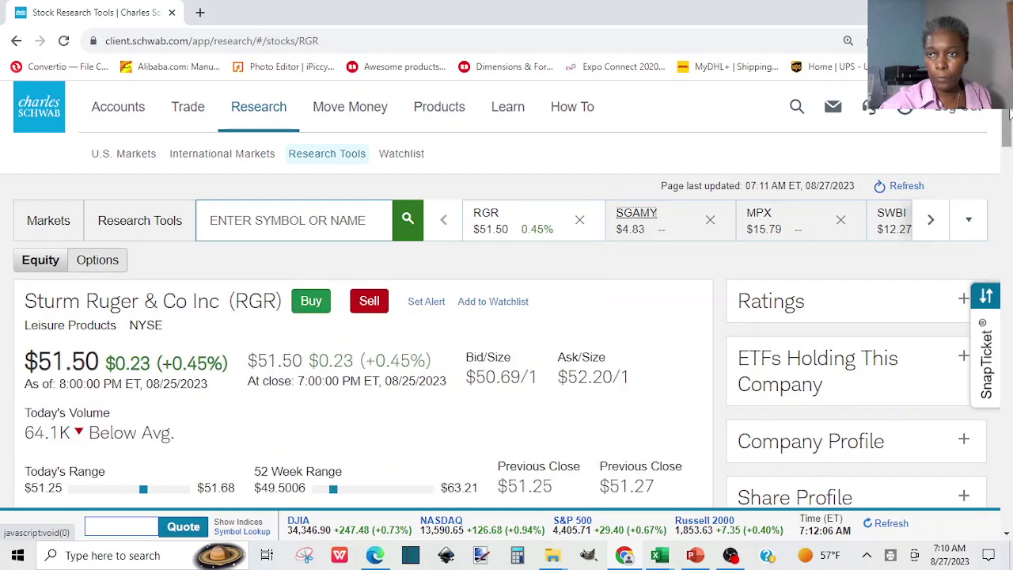
# Examine Sturm Ruger's one-year chart, 52-week price range and dividend details on the summary page.
pyautogui.scroll(-4, 999, 145)
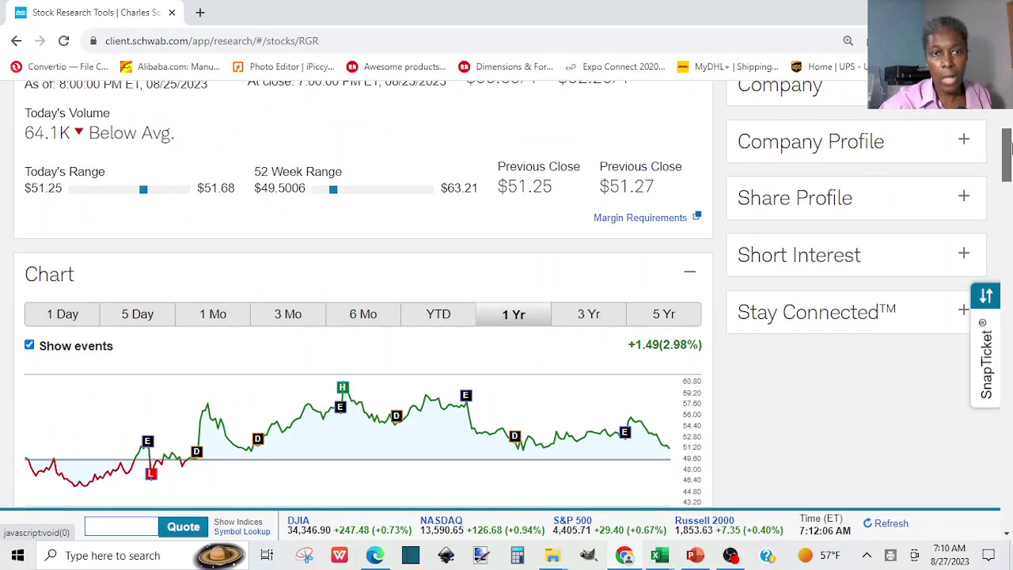
pyautogui.moveTo(1009, 145); pyautogui.dragTo(1009, 133)
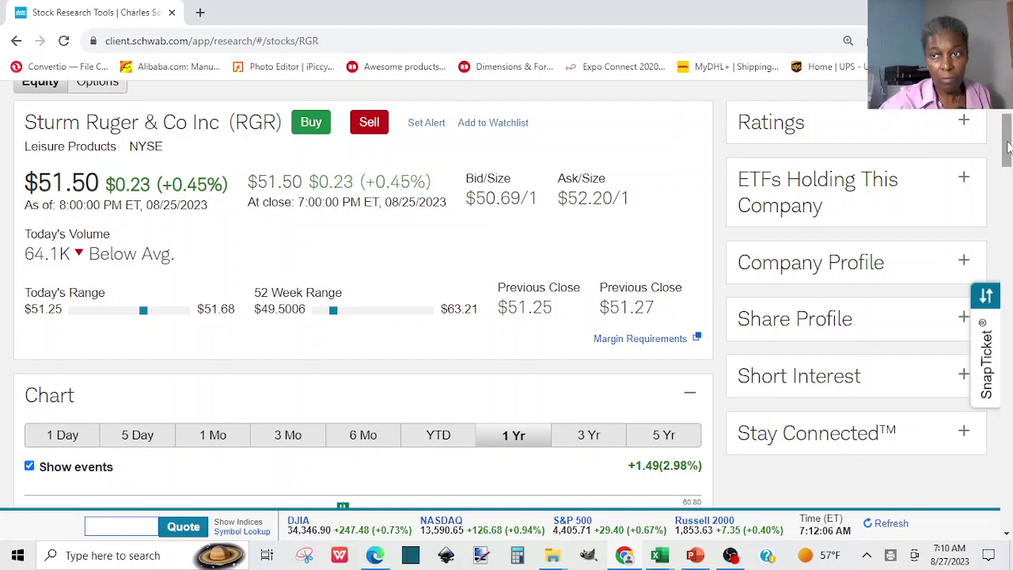
pyautogui.moveTo(1008, 146); pyautogui.dragTo(1008, 285)
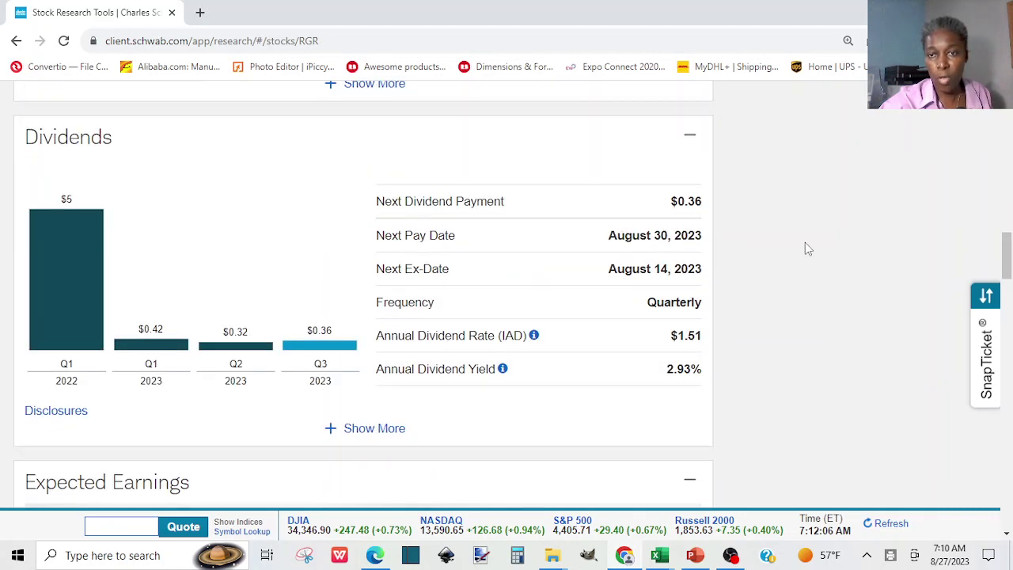
# Expand Sturm Ruger's one-year chart into the full chart page and examine its long-term price trend.
pyautogui.moveTo(1007, 263); pyautogui.dragTo(998, 185)
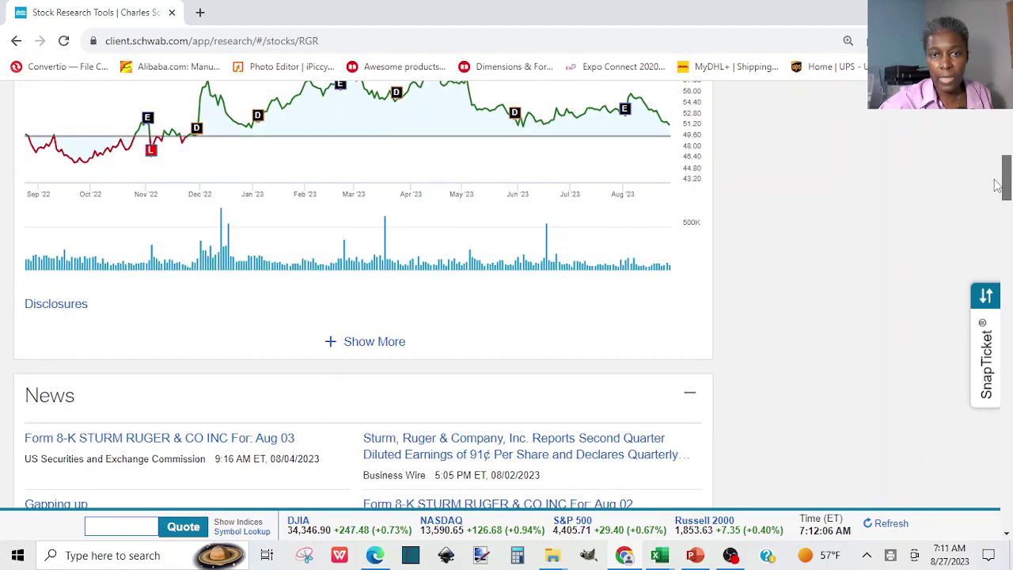
pyautogui.click(388, 345)
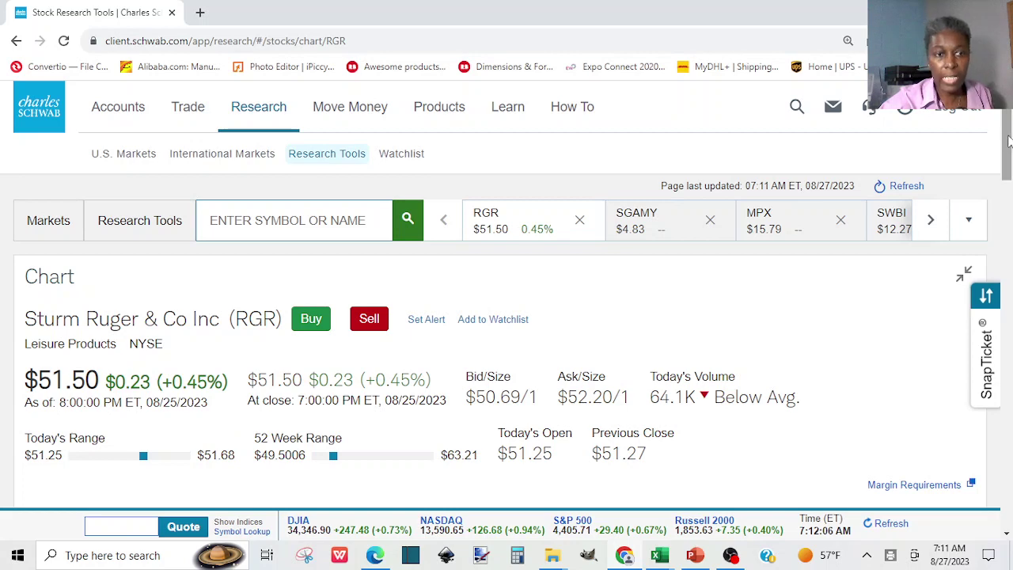
pyautogui.moveTo(1008, 141); pyautogui.dragTo(1007, 159)
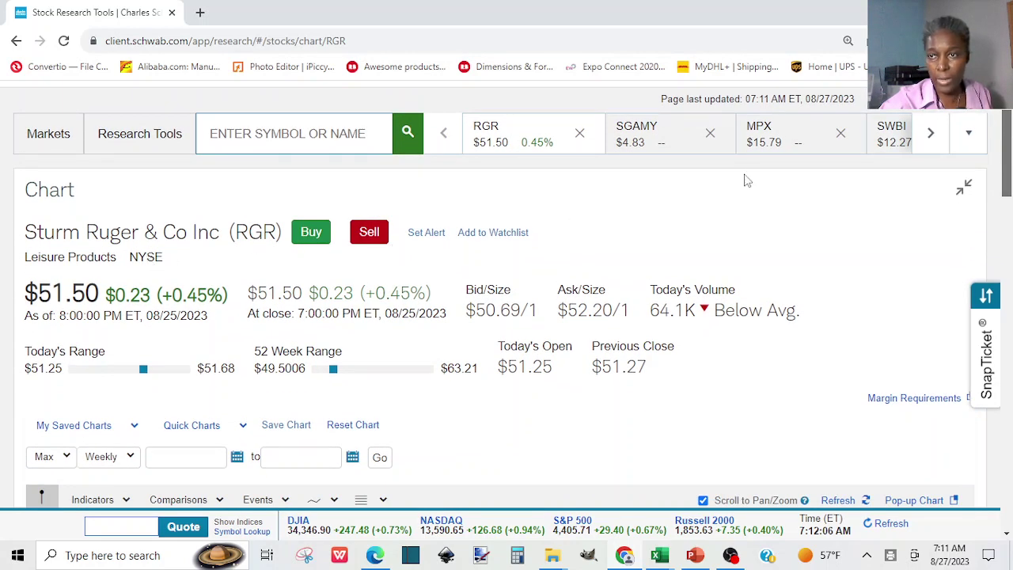
pyautogui.moveTo(1008, 156); pyautogui.dragTo(1009, 238)
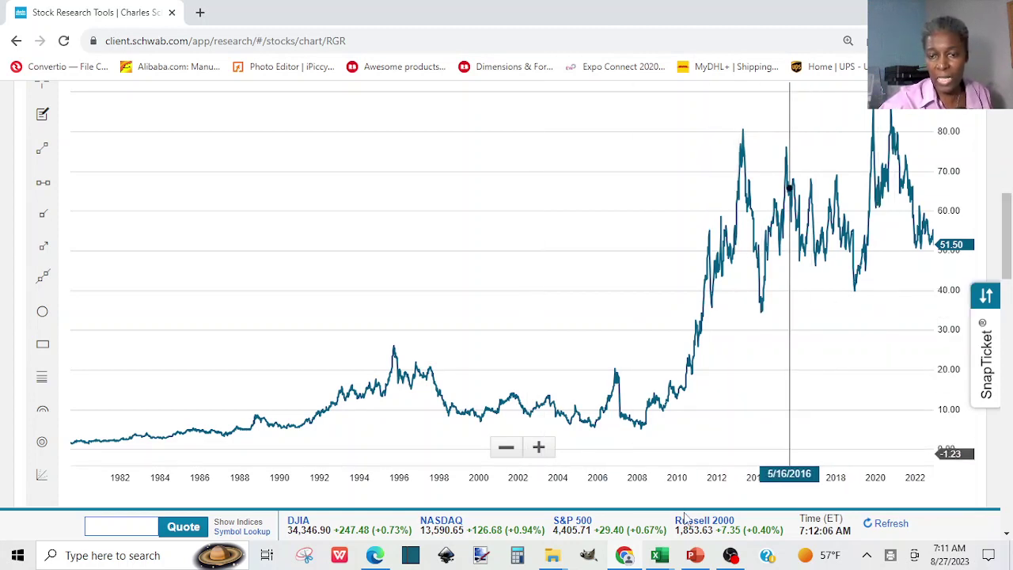
# Compare Sturm Ruger's dividend entry in the Stocks 2023 workbook with its full chart and price range in Chrome.
pyautogui.moveTo(661, 556)
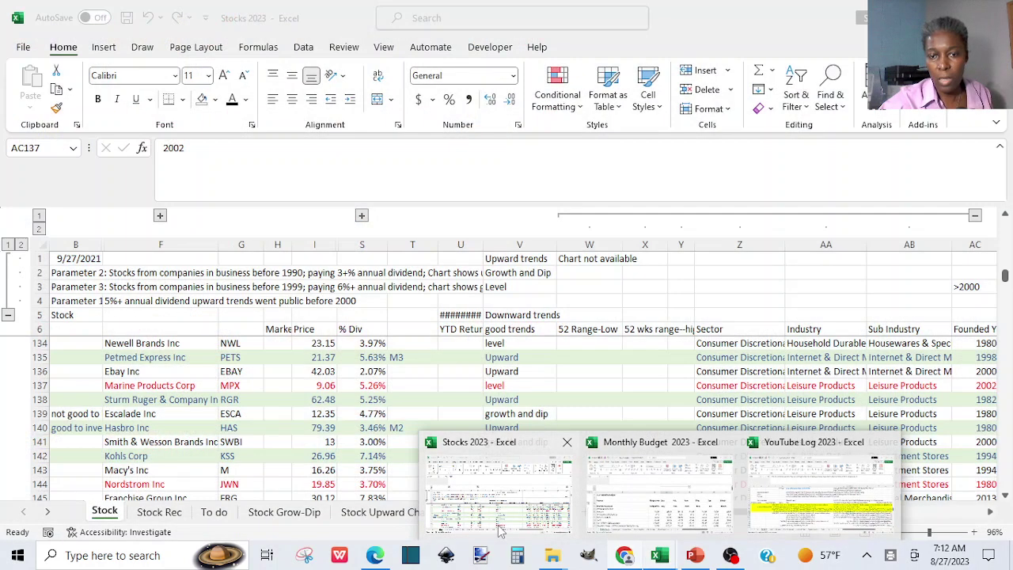
pyautogui.click(500, 531)
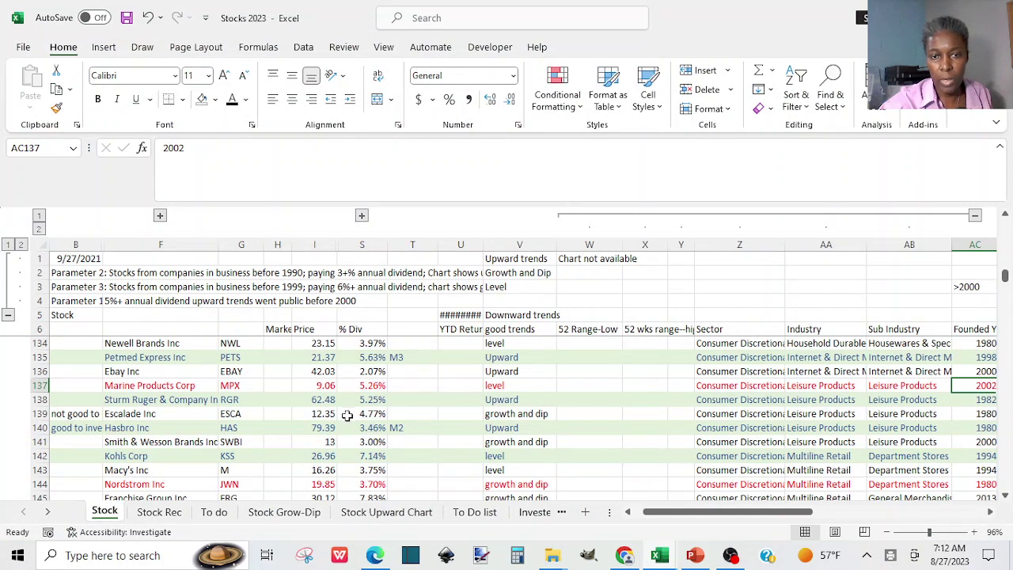
pyautogui.click(365, 403)
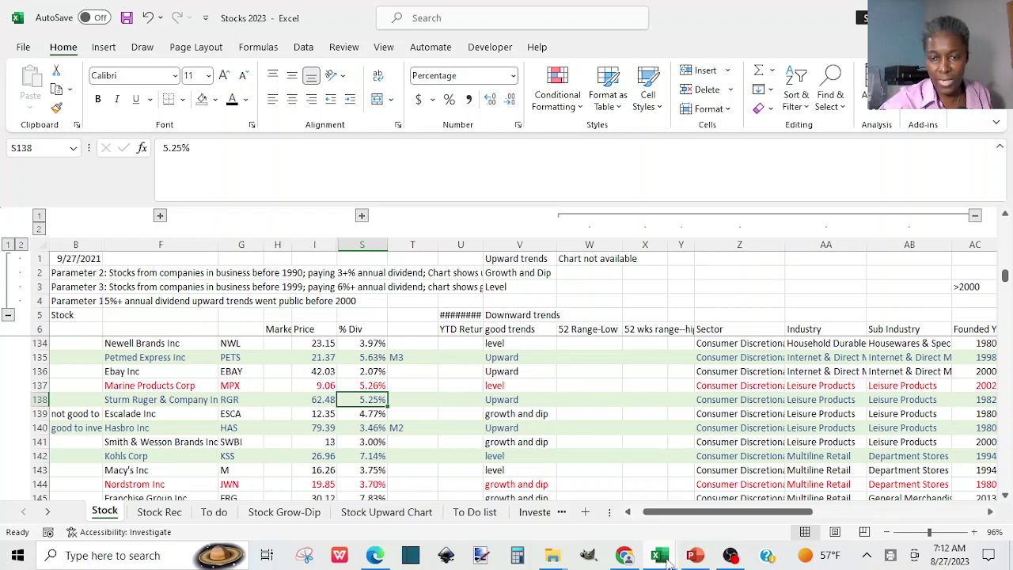
pyautogui.moveTo(648, 560)
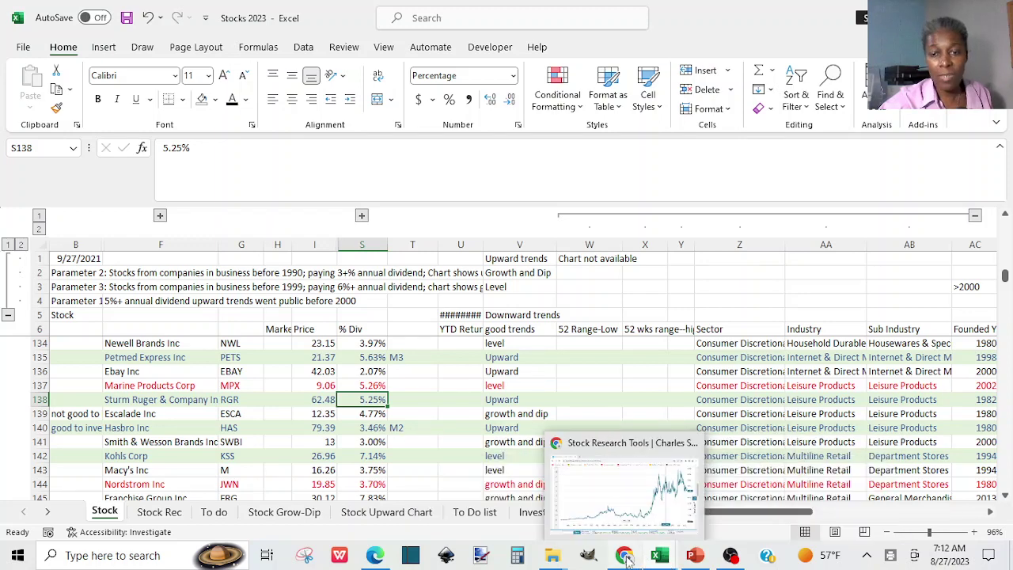
pyautogui.click(626, 559)
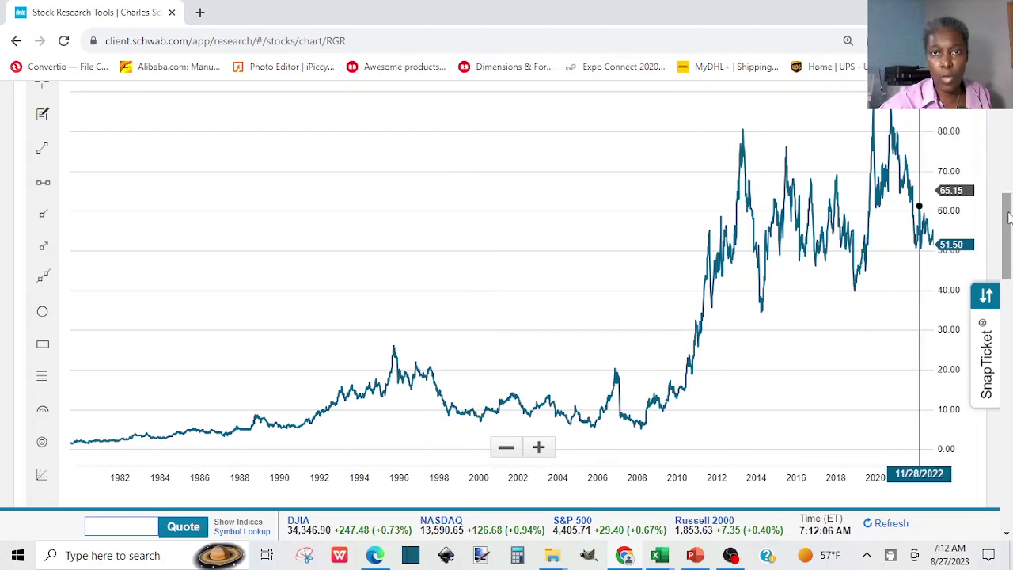
pyautogui.moveTo(1009, 217); pyautogui.dragTo(1006, 151)
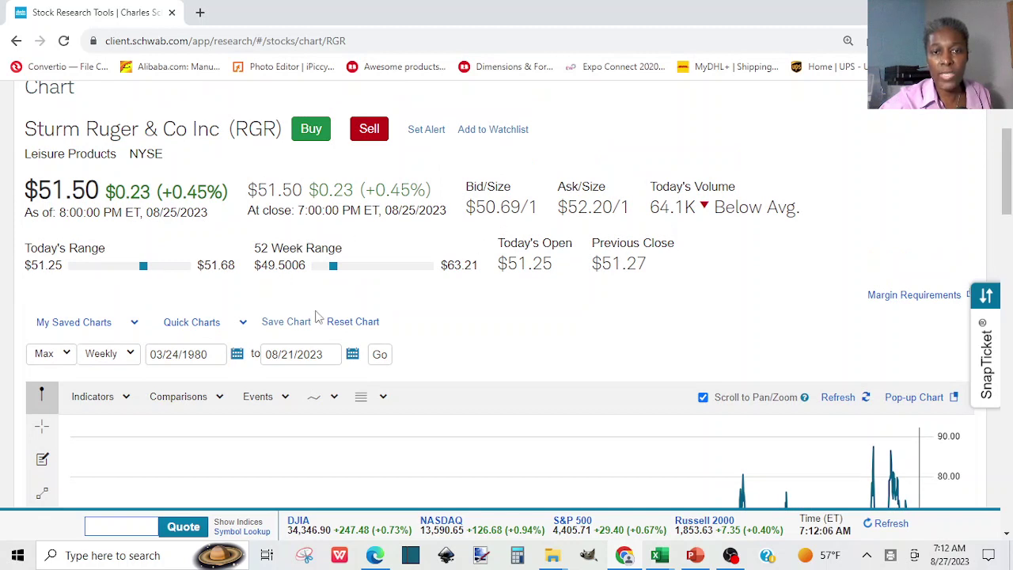
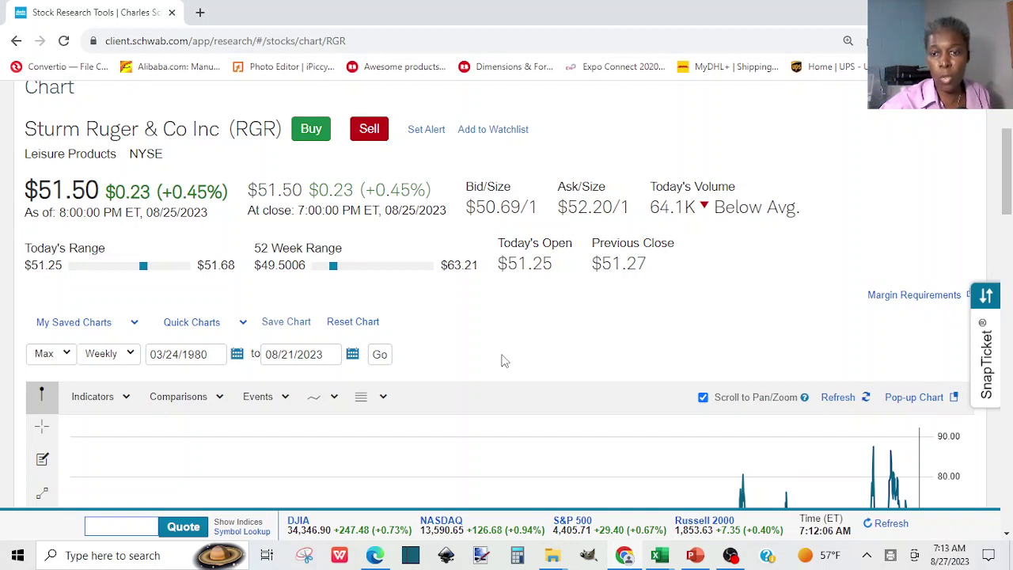
# Switch to the Monthly Budget 2023 workbook in Excel and review the monthly expense rows down to the irregular expenses section.
pyautogui.moveTo(669, 559)
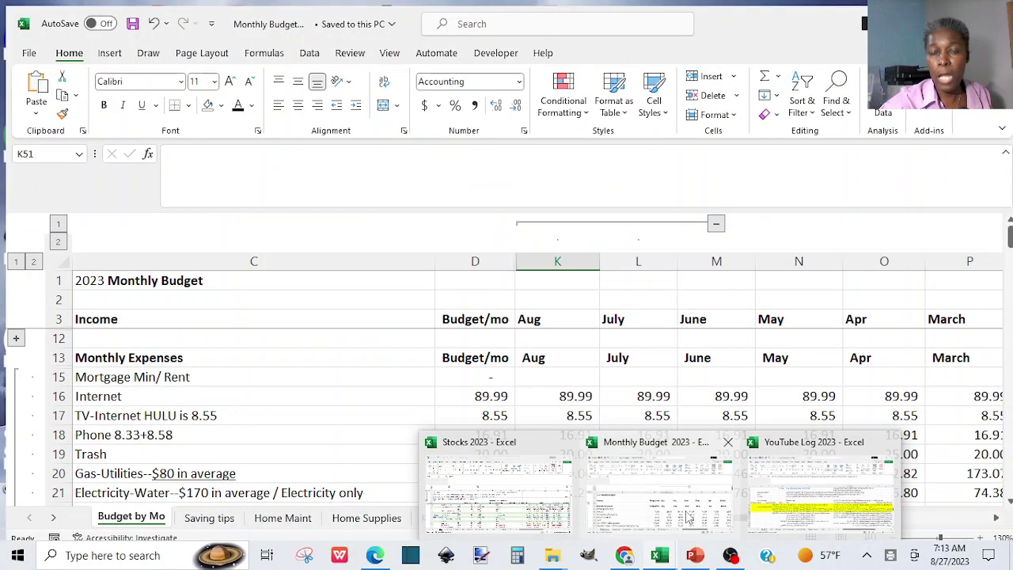
pyautogui.click(689, 516)
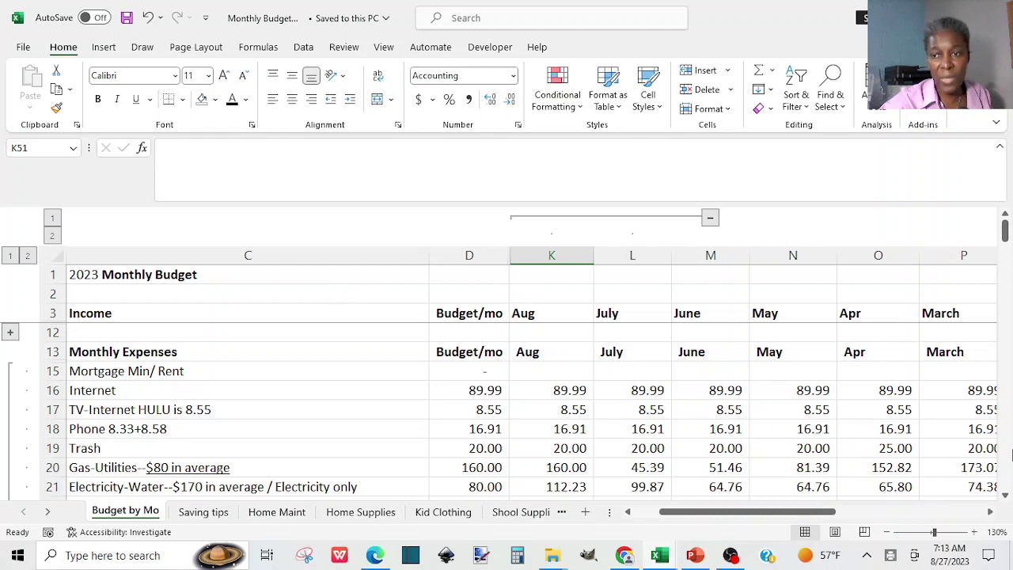
pyautogui.moveTo(1005, 229); pyautogui.dragTo(1004, 238)
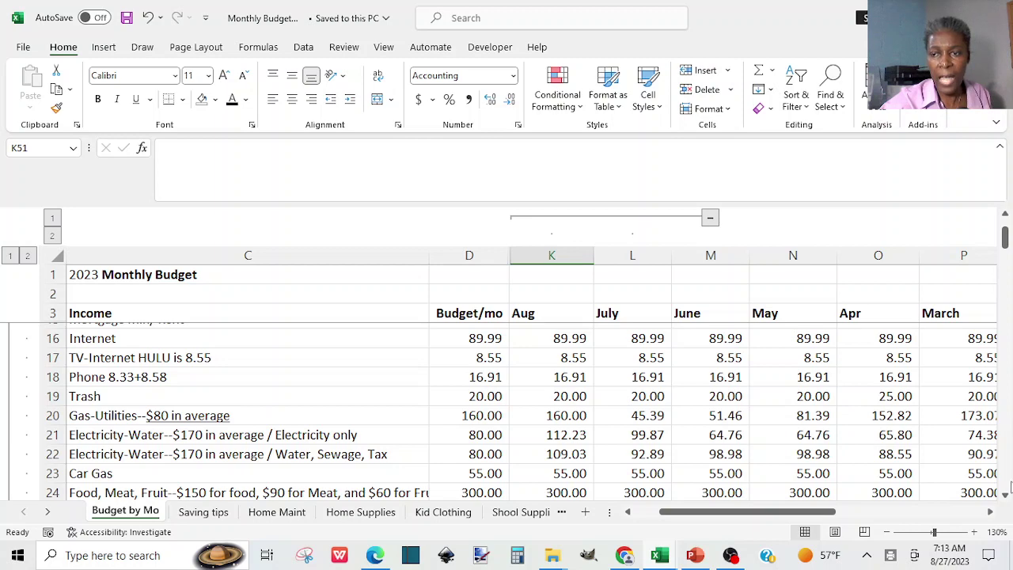
pyautogui.click(1005, 495)
pyautogui.click(1005, 494)
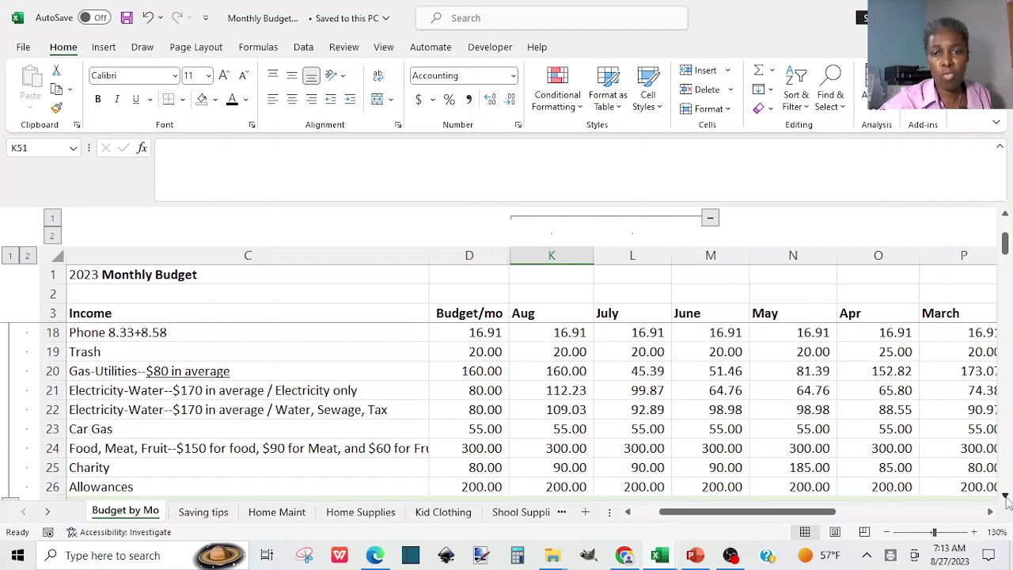
pyautogui.click(1005, 495)
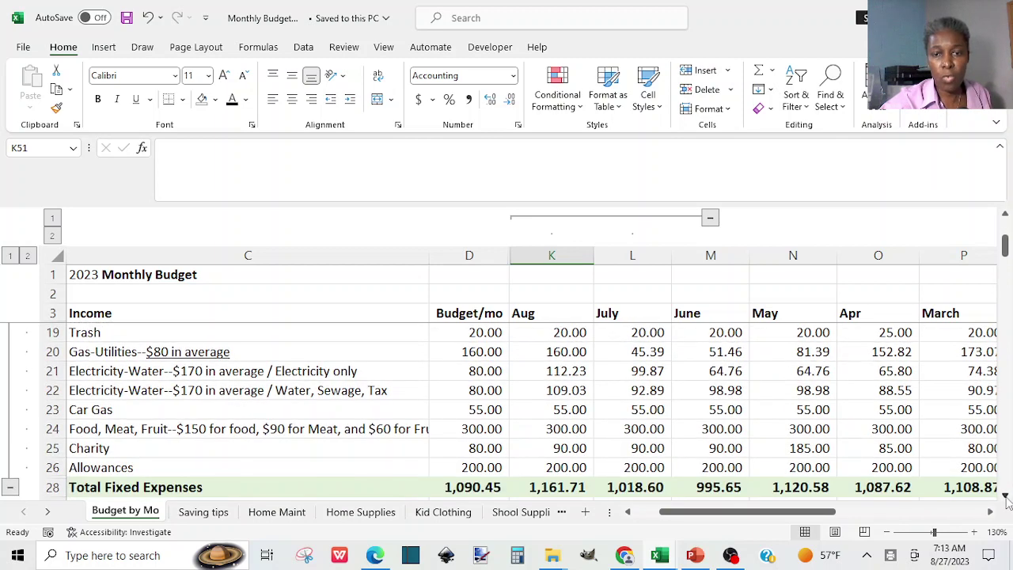
pyautogui.click(1005, 494)
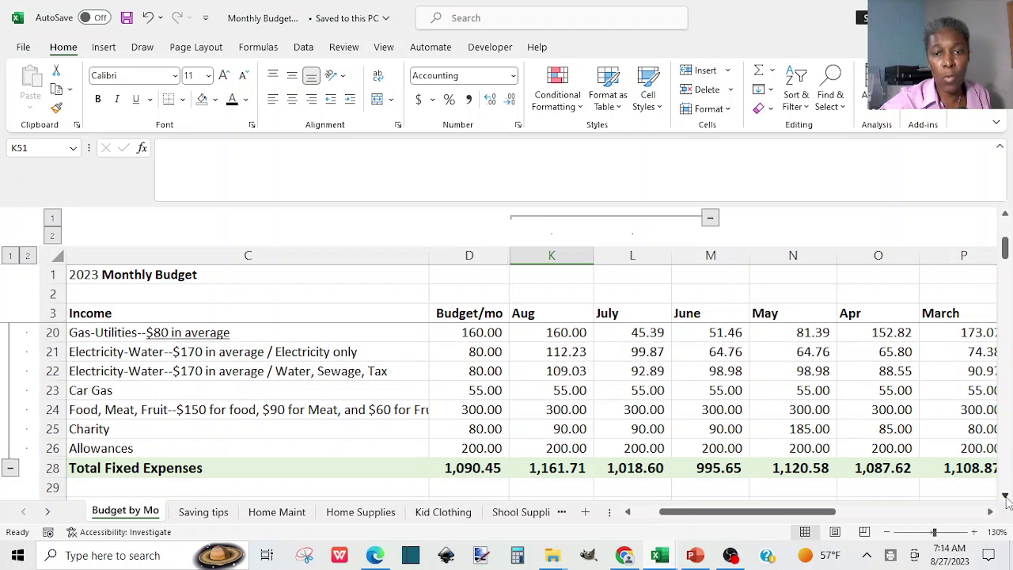
pyautogui.click(1005, 494)
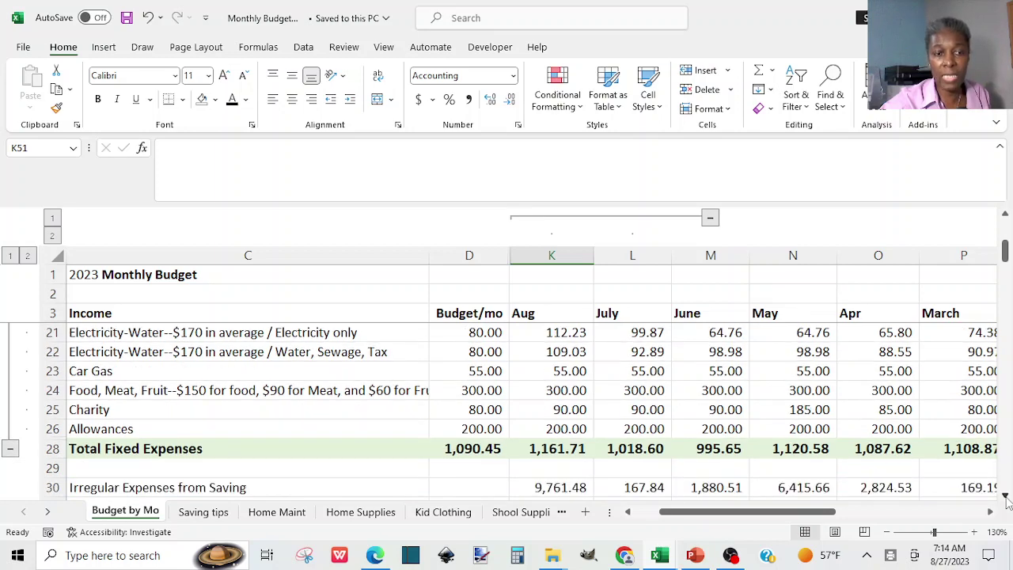
pyautogui.click(1005, 495)
pyautogui.click(1005, 495)
pyautogui.click(1005, 495)
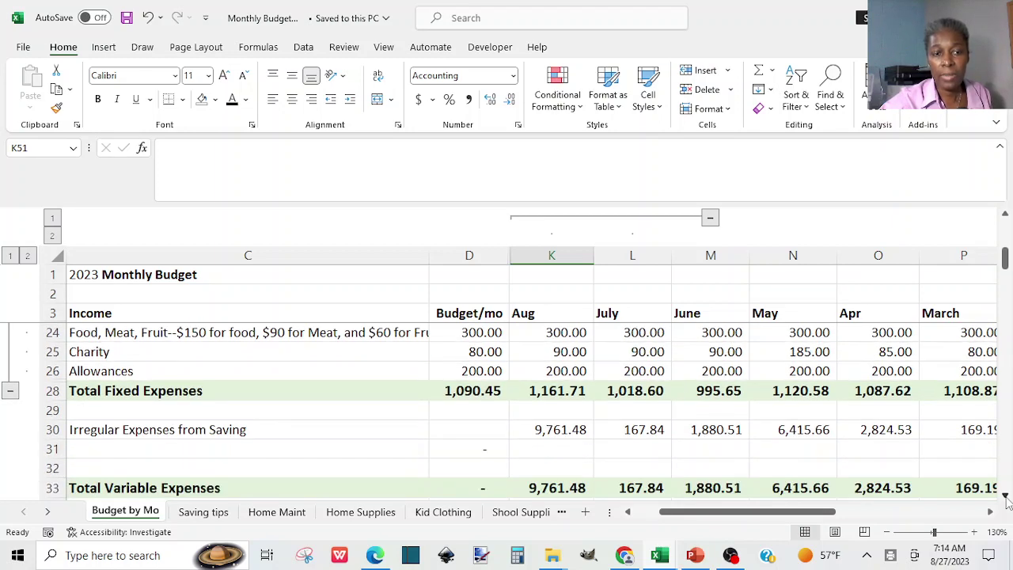
pyautogui.click(1005, 494)
pyautogui.press('Down')
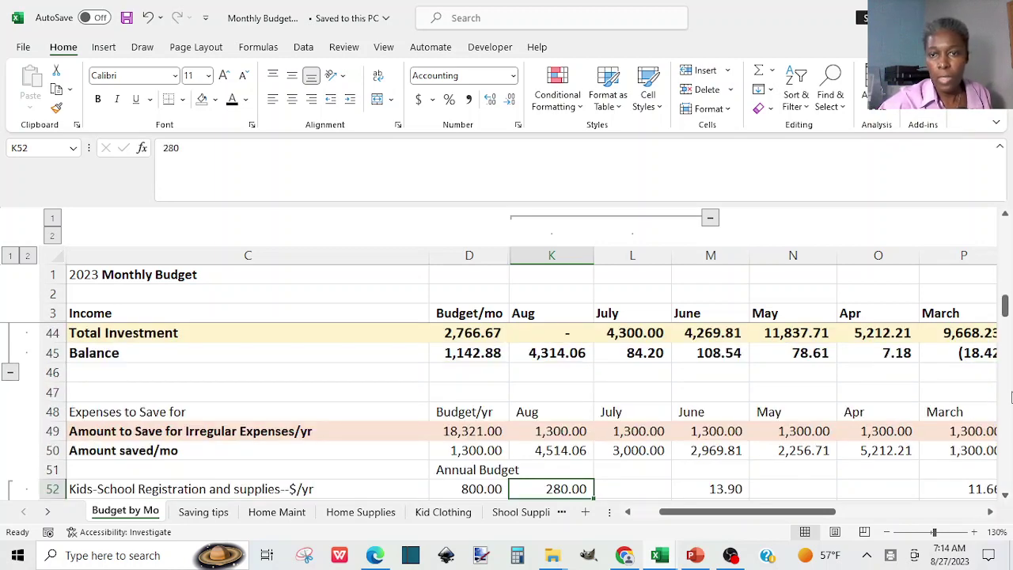
# Look back up the Budget by Mo sheet from the savings and investment rows through the cost totals to the monthly expenses.
pyautogui.click(1005, 217)
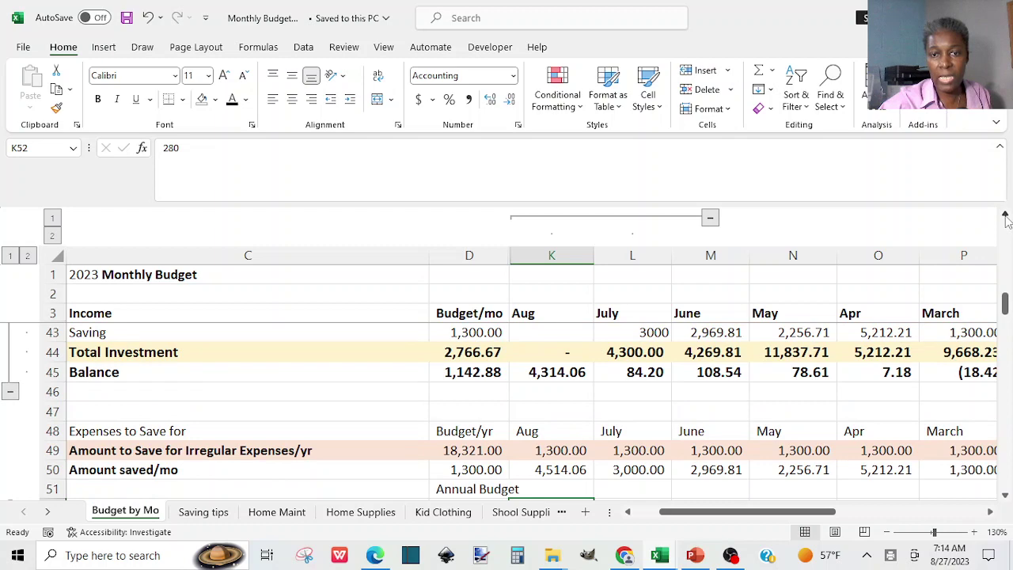
pyautogui.click(1005, 217)
pyautogui.click(1005, 217)
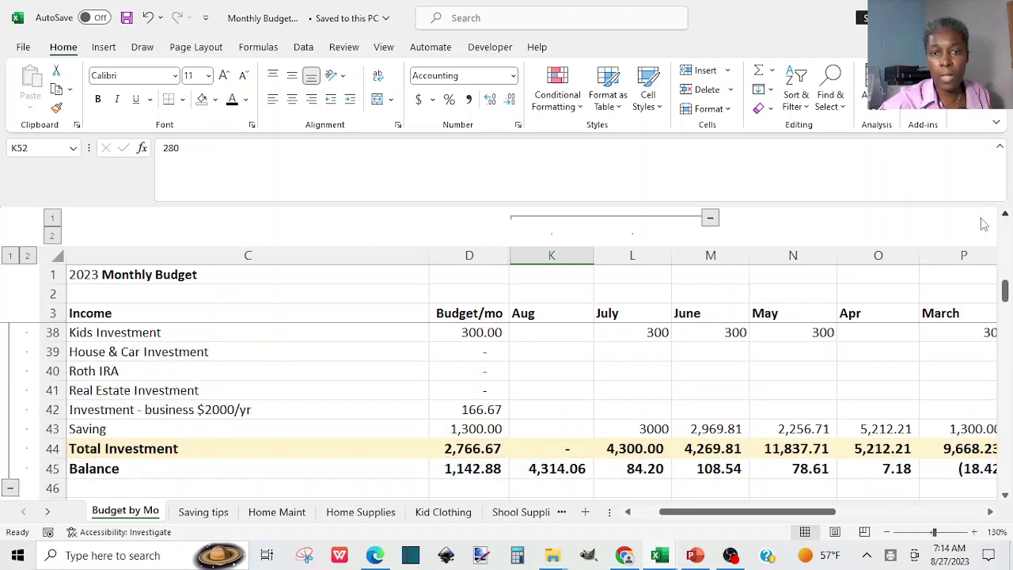
pyautogui.click(1005, 216)
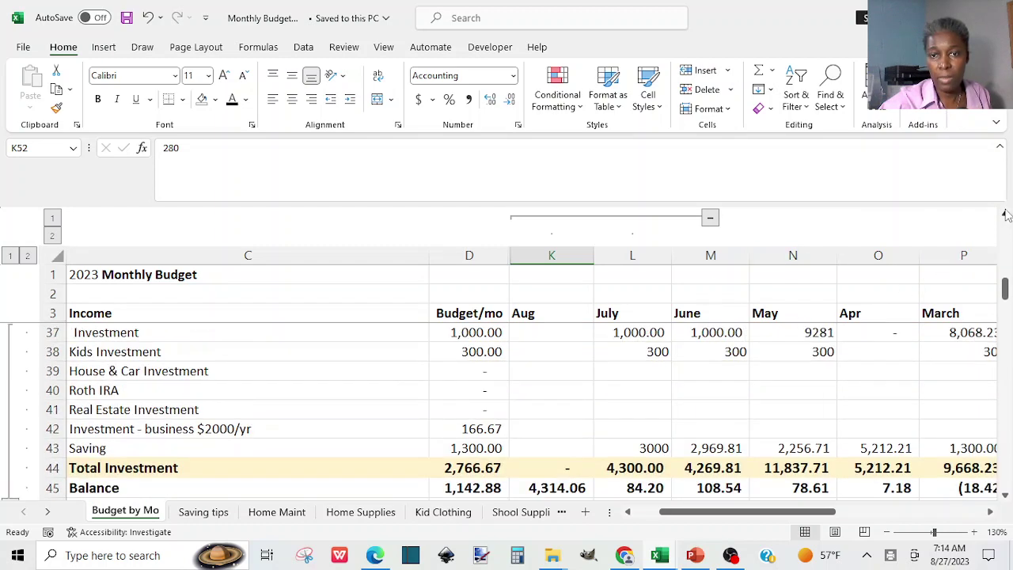
pyautogui.click(1005, 216)
pyautogui.click(1005, 217)
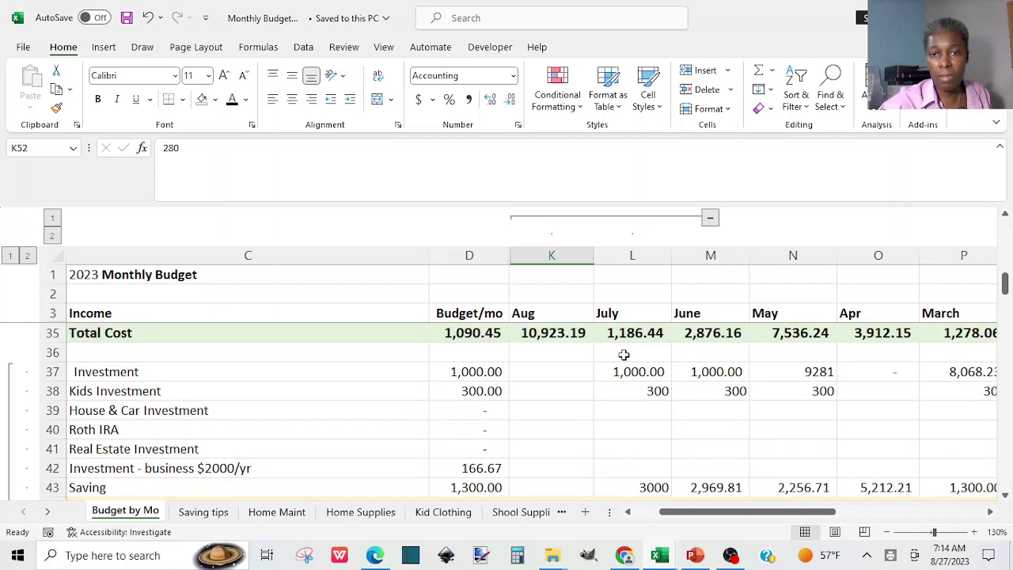
pyautogui.click(1005, 217)
pyautogui.click(1005, 217)
pyautogui.click(1005, 217)
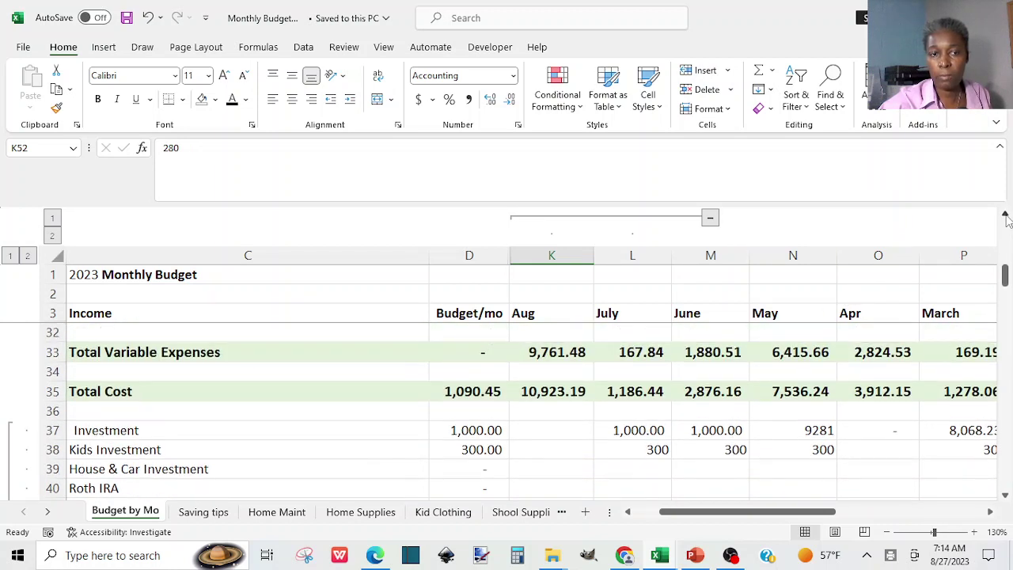
pyautogui.click(1005, 217)
pyautogui.click(1005, 217)
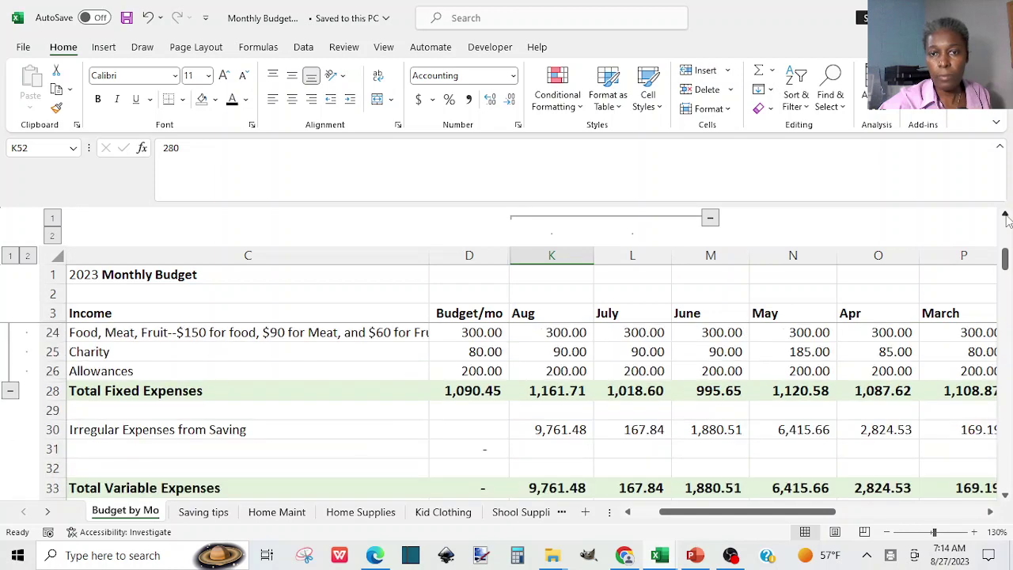
pyautogui.click(1005, 217)
pyautogui.click(1005, 217)
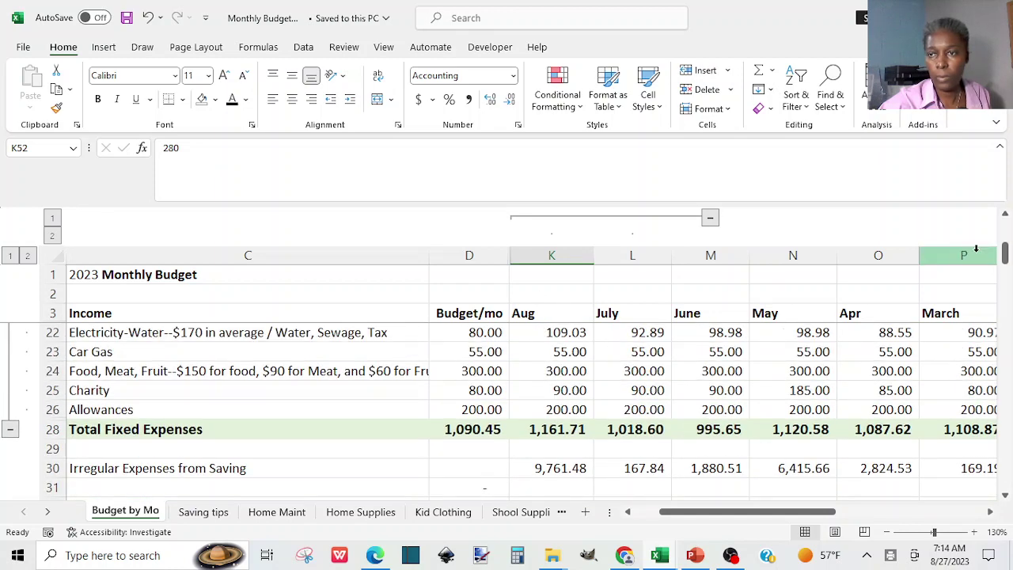
pyautogui.click(1005, 216)
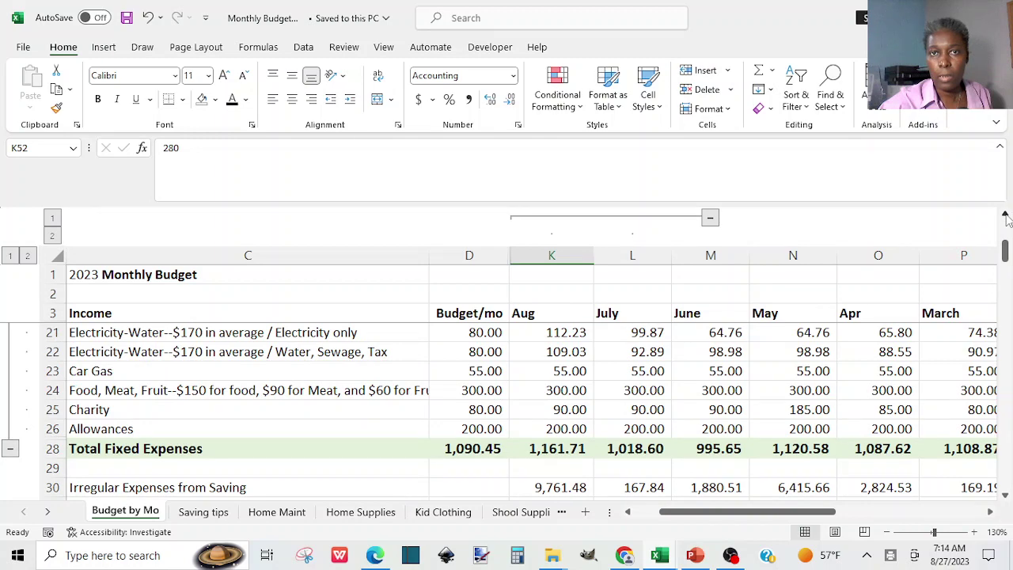
pyautogui.scroll(2, 1005, 219)
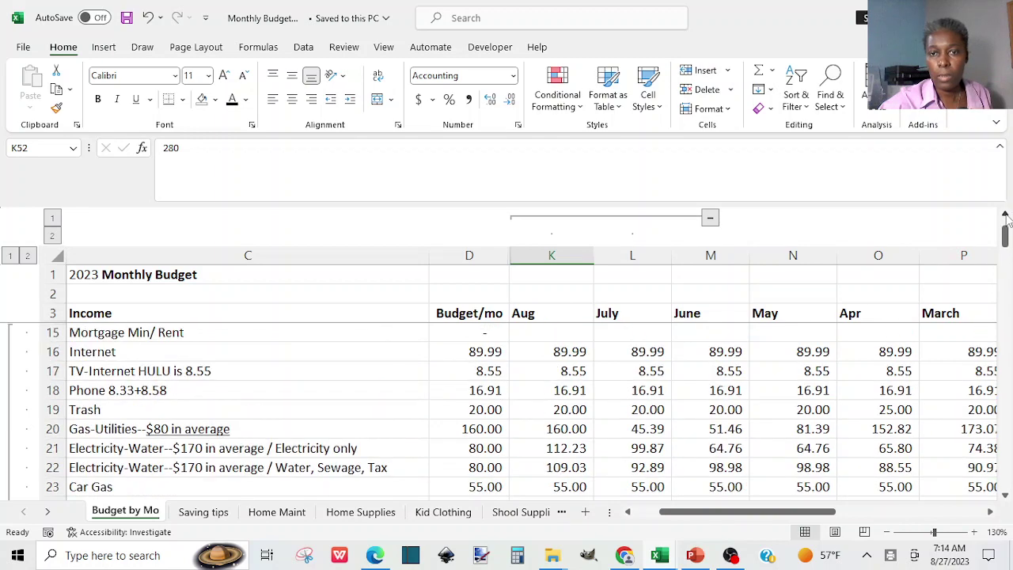
# Go through the August fixed expenses one by one, from Internet down to Total Fixed Expenses.
pyautogui.click(531, 356)
pyautogui.press('Down')
pyautogui.press('Down')
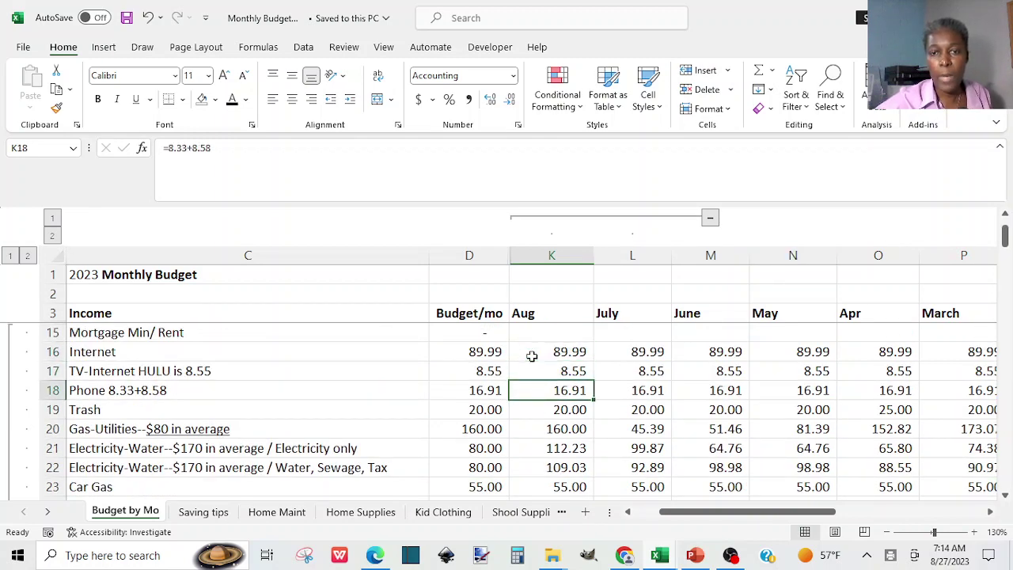
pyautogui.press('Down')
pyautogui.press('Down')
pyautogui.press('Down')
pyautogui.press('Down')
pyautogui.press('Down')
pyautogui.press('Down')
pyautogui.press('Down')
pyautogui.press('Down')
pyautogui.press('Down')
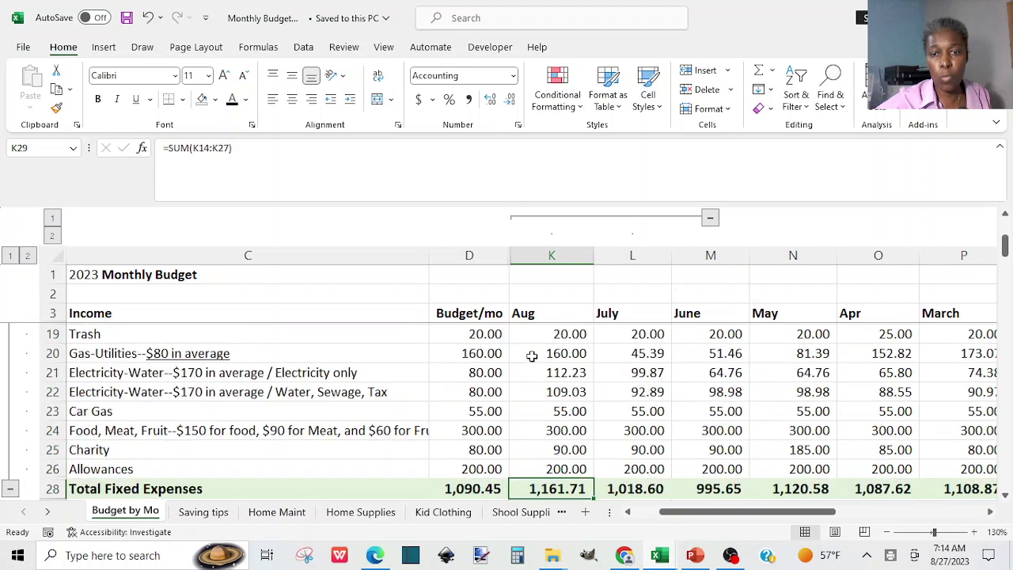
# Review August's Irregular Expenses from Saving, Total Variable Expenses and Total Cost.
pyautogui.press('Down')
pyautogui.press('Down')
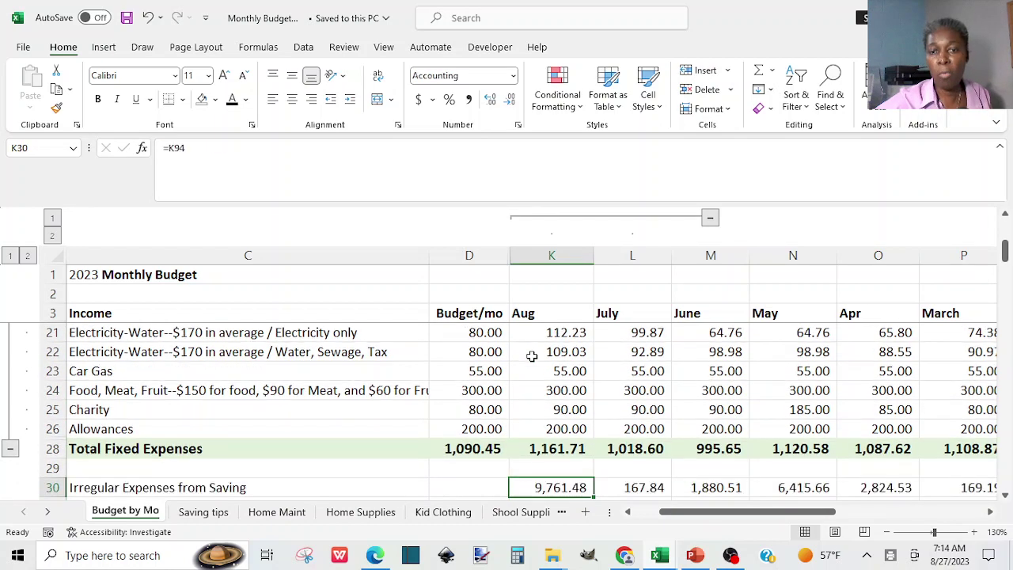
pyautogui.press('Down')
pyautogui.press('Down')
pyautogui.press('Down')
pyautogui.press('Down')
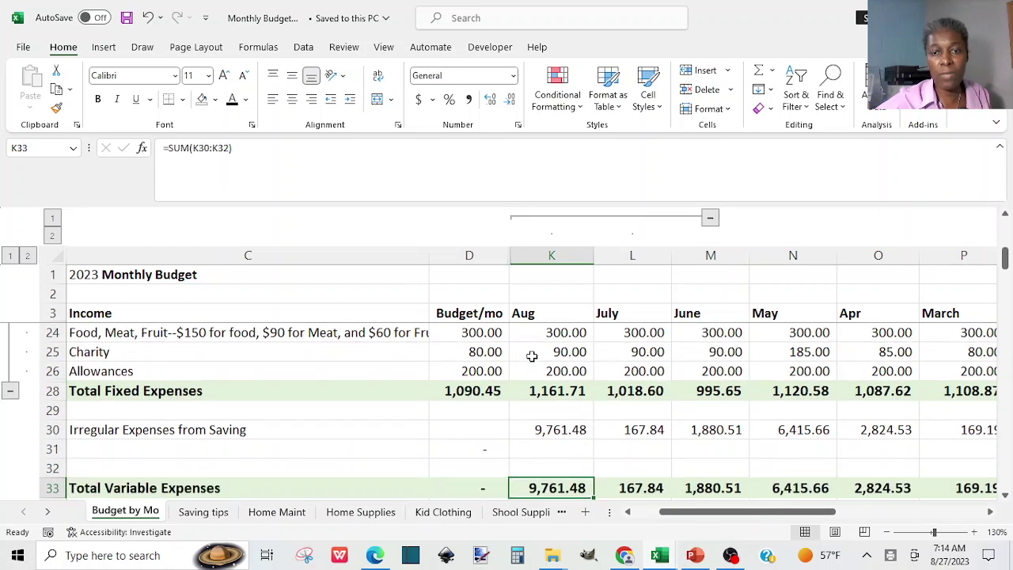
pyautogui.press('Down')
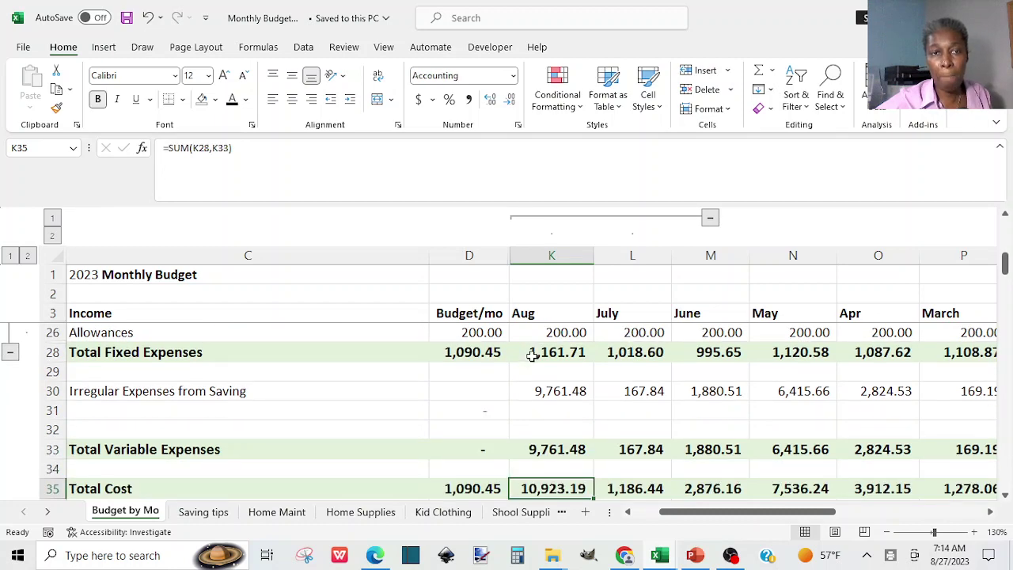
# Examine the investment and saving rows for August against the Budget/mo column, down to Total Investment and Balance.
pyautogui.press('Down')
pyautogui.press('Down')
pyautogui.press('Down')
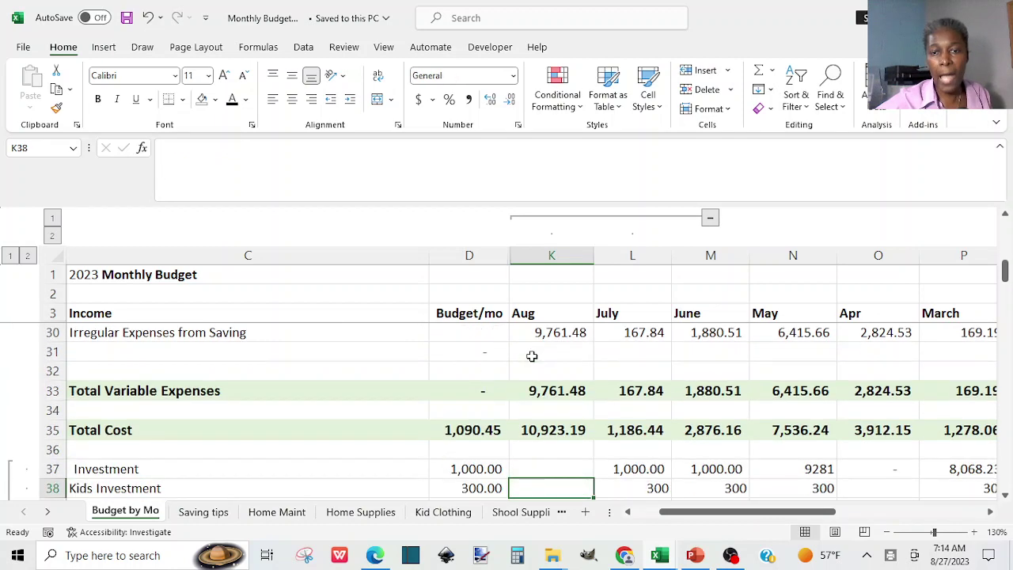
pyautogui.press('Down')
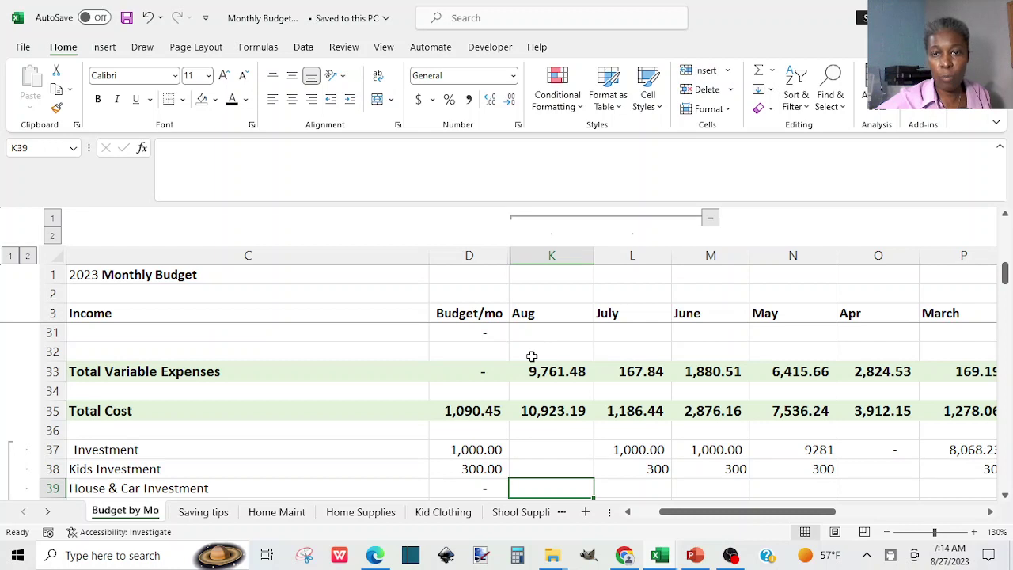
pyautogui.click(471, 255)
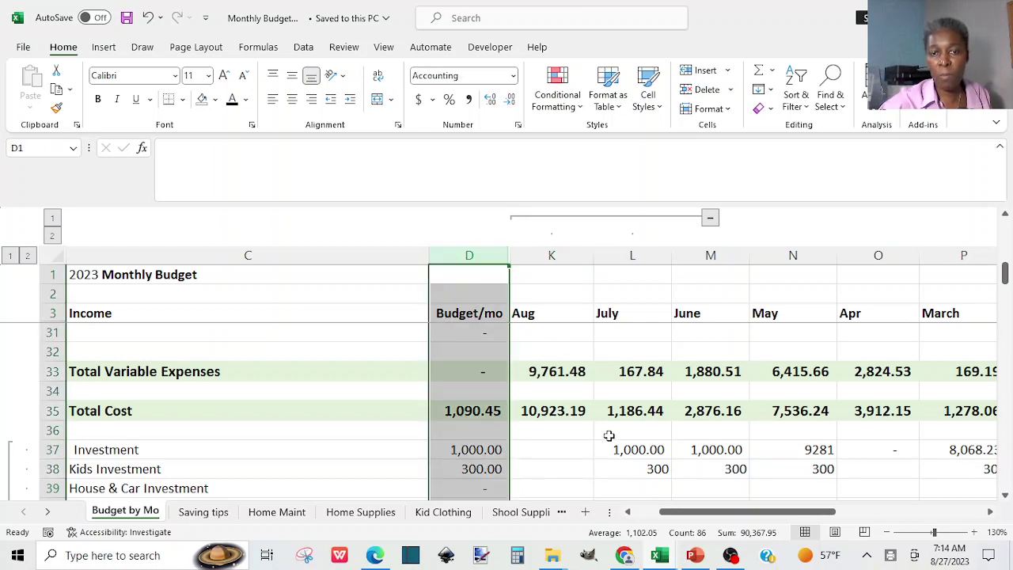
pyautogui.click(551, 434)
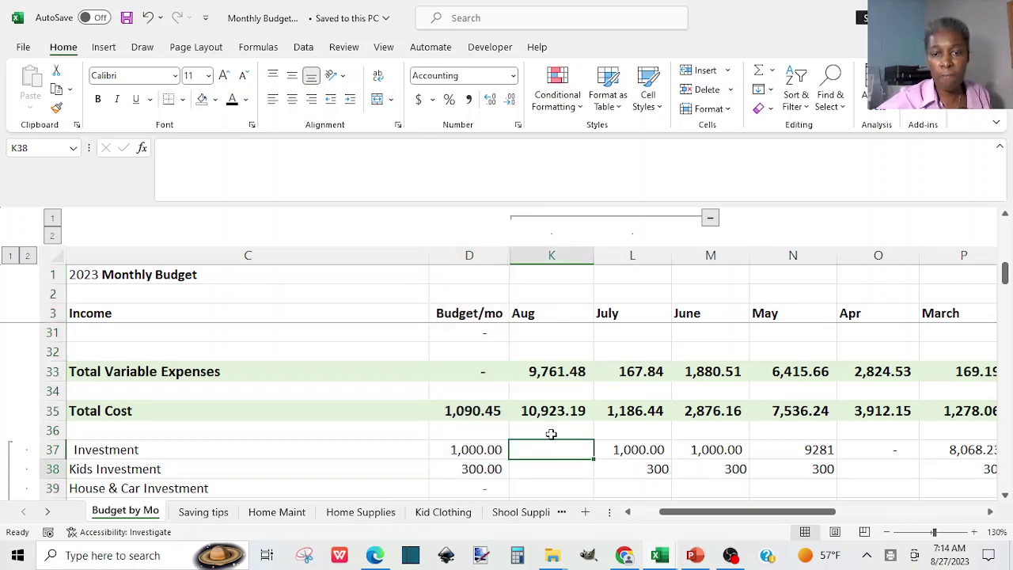
pyautogui.press('Down')
pyautogui.press('Down')
pyautogui.press('Down')
pyautogui.press('Down')
pyautogui.press('Down')
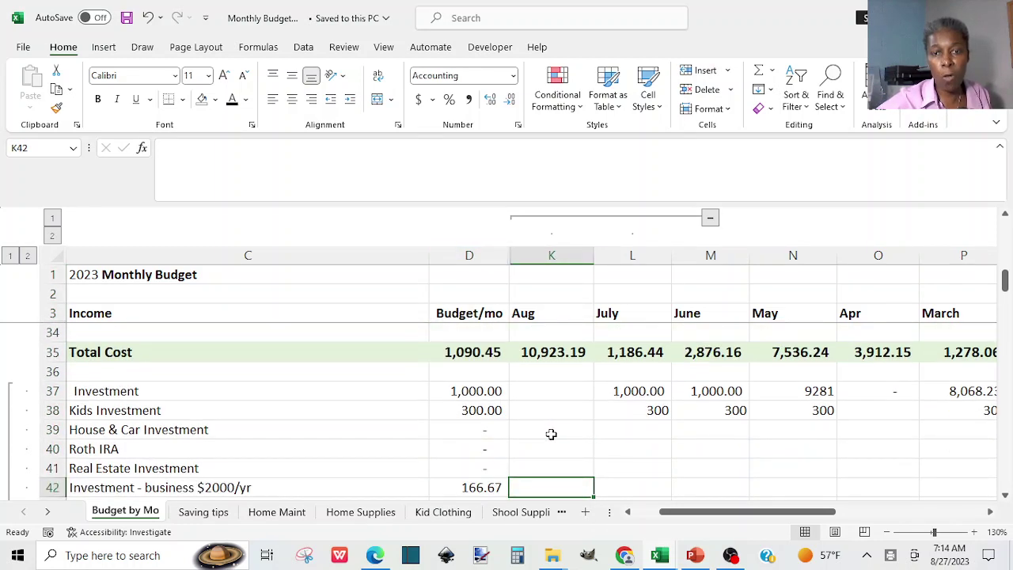
pyautogui.press('Down')
pyautogui.press('Down')
pyautogui.press('Down')
pyautogui.press('Down')
pyautogui.press('Down')
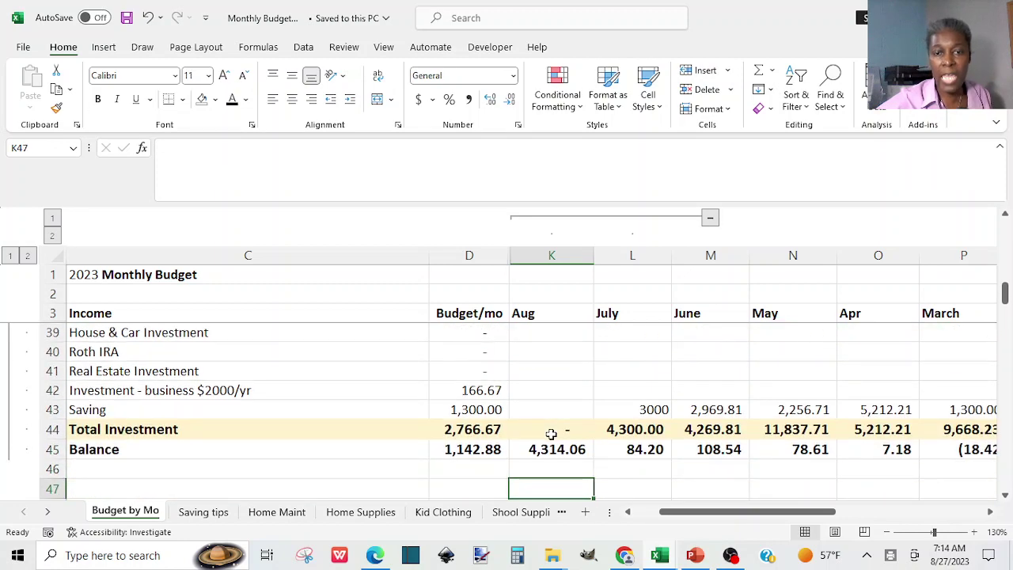
# Go through August's Expenses to Save for, from the Amount to Save and Amount saved/mo rows down to home and car insurance.
pyautogui.press('Down')
pyautogui.press('Down')
pyautogui.press('Down')
pyautogui.press('Down')
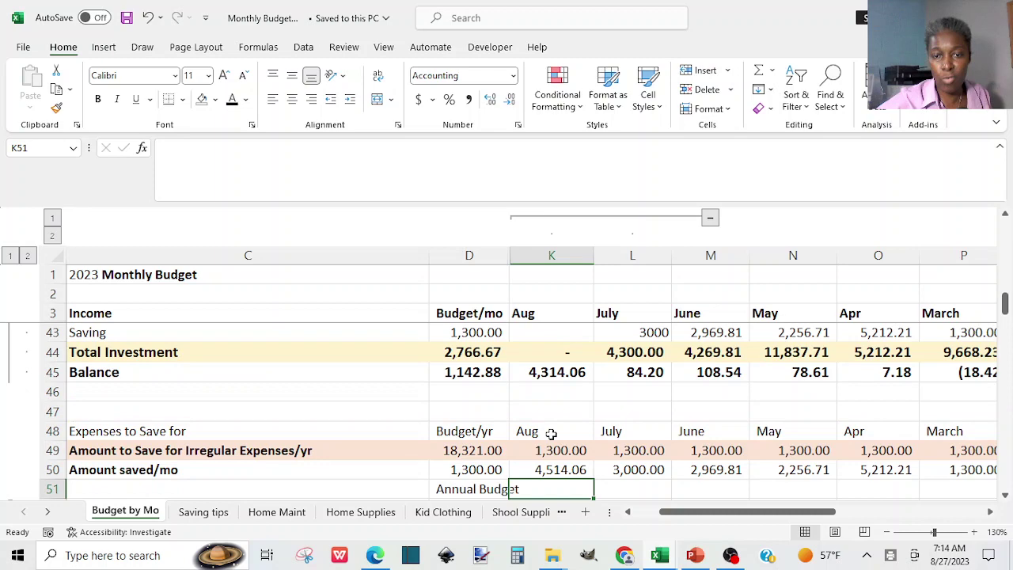
pyautogui.press('Down')
pyautogui.press('Down')
pyautogui.press('Down')
pyautogui.press('Down')
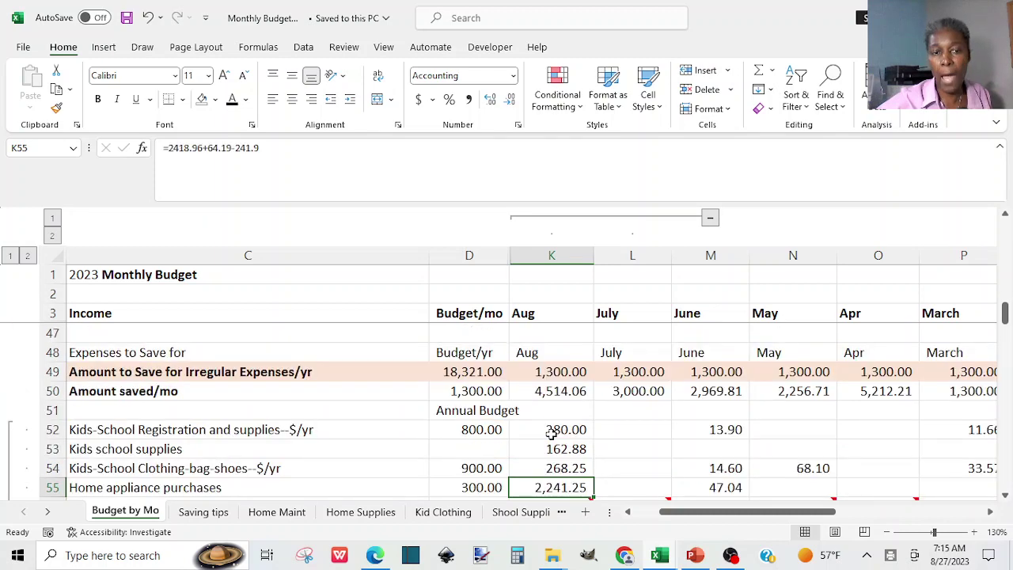
pyautogui.press('Down')
pyautogui.press('Down')
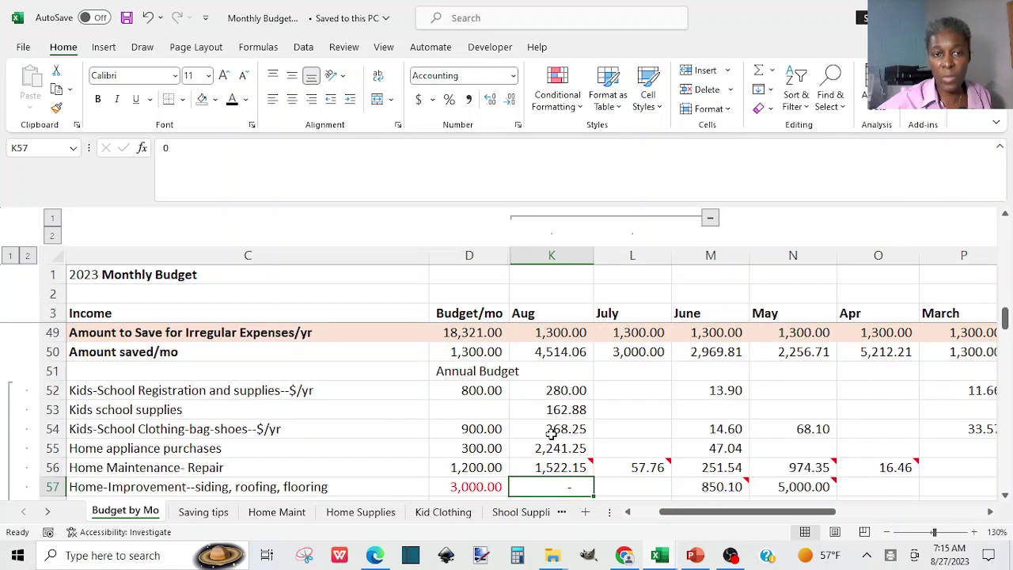
pyautogui.press('Down')
pyautogui.press('Down')
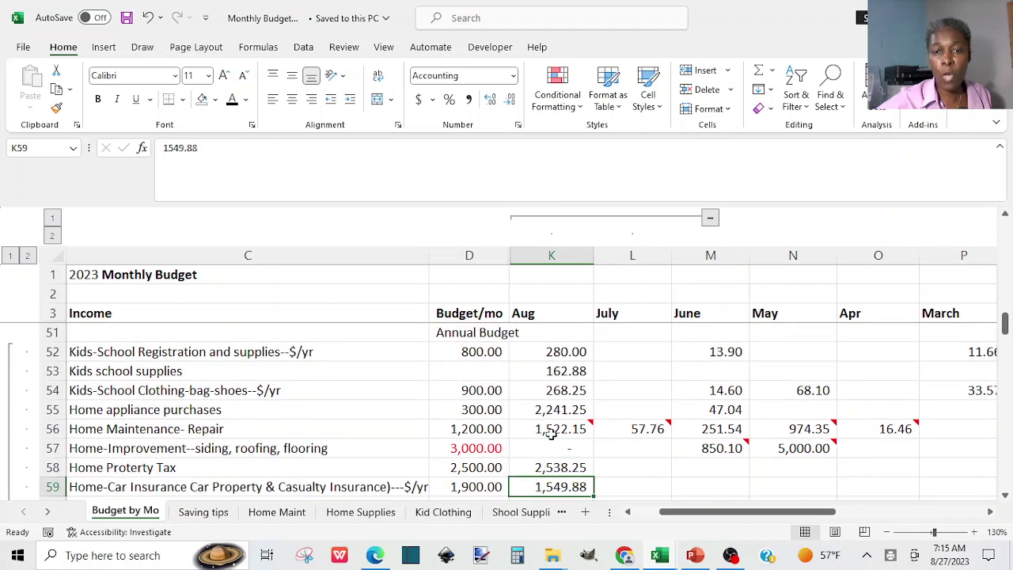
# Review August's irregular expenses from Office supplies through Travel, Entertainment and Purchases from the business to Business expenses.
pyautogui.press('Down')
pyautogui.press('Down')
pyautogui.press('Down')
pyautogui.press('Down')
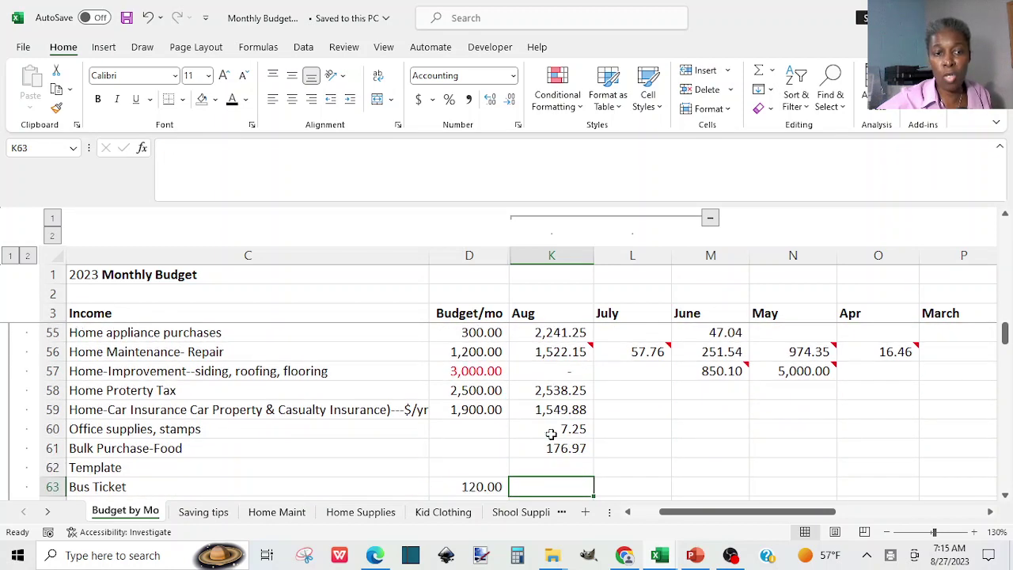
pyautogui.press('Down')
pyautogui.press('Down')
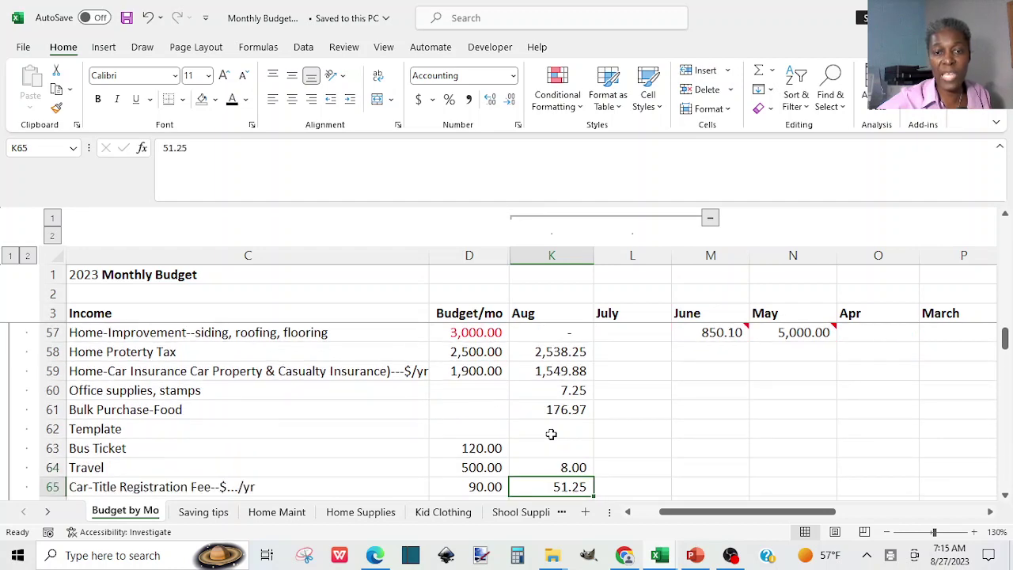
pyautogui.press('Down')
pyautogui.press('Down')
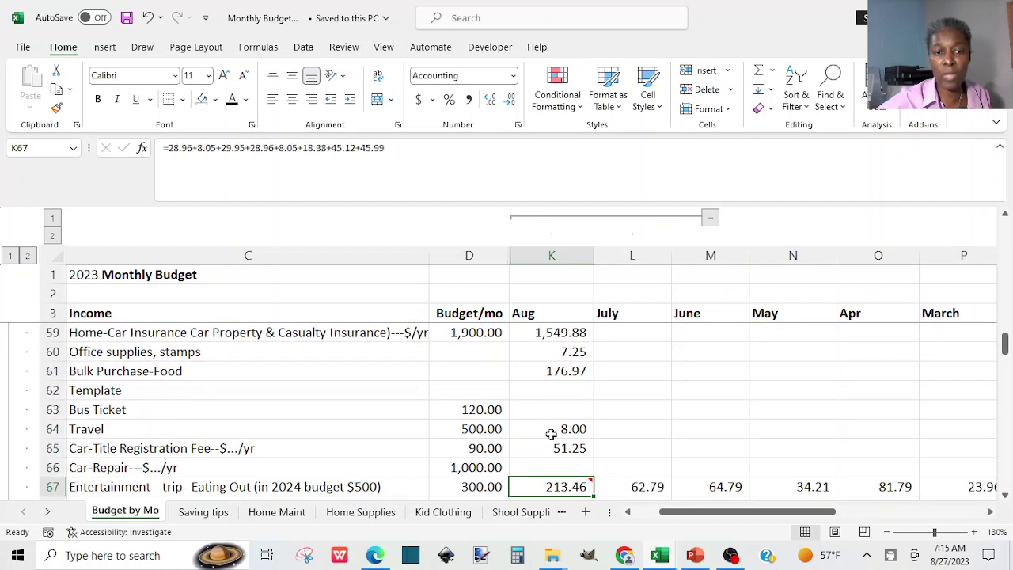
pyautogui.press('Down')
pyautogui.press('Down')
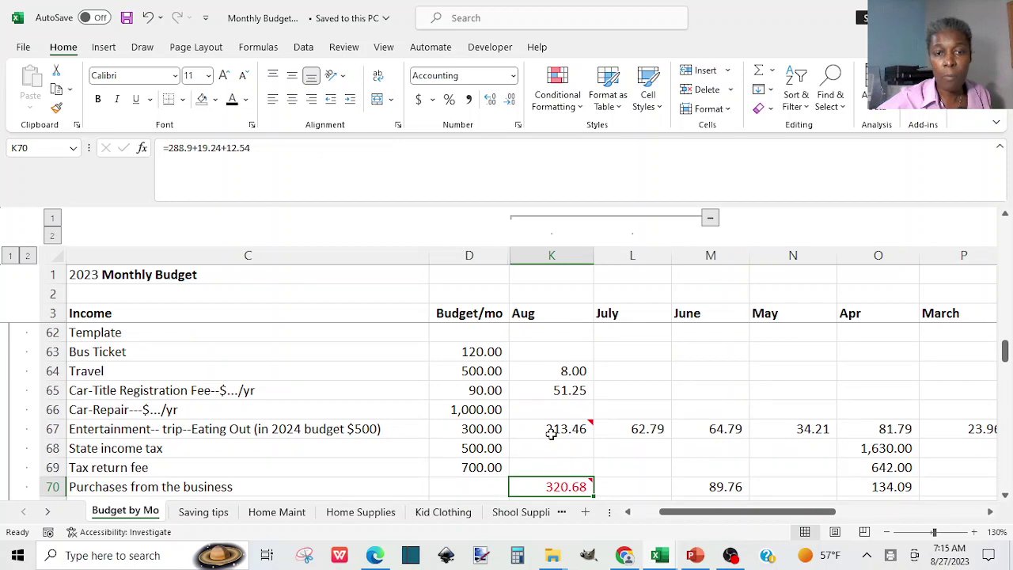
pyautogui.press('Down')
pyautogui.press('Down')
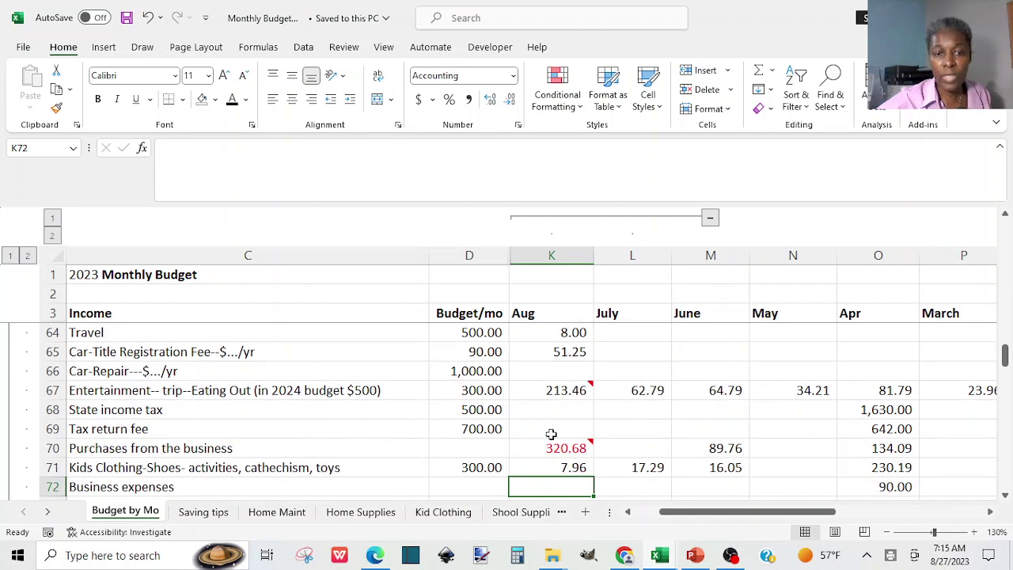
# Examine the laptop, personal clothing, gift, PTIN Fee and Public Notary rows down to Other--(Phone).
pyautogui.press('Down')
pyautogui.press('Down')
pyautogui.press('Down')
pyautogui.press('Down')
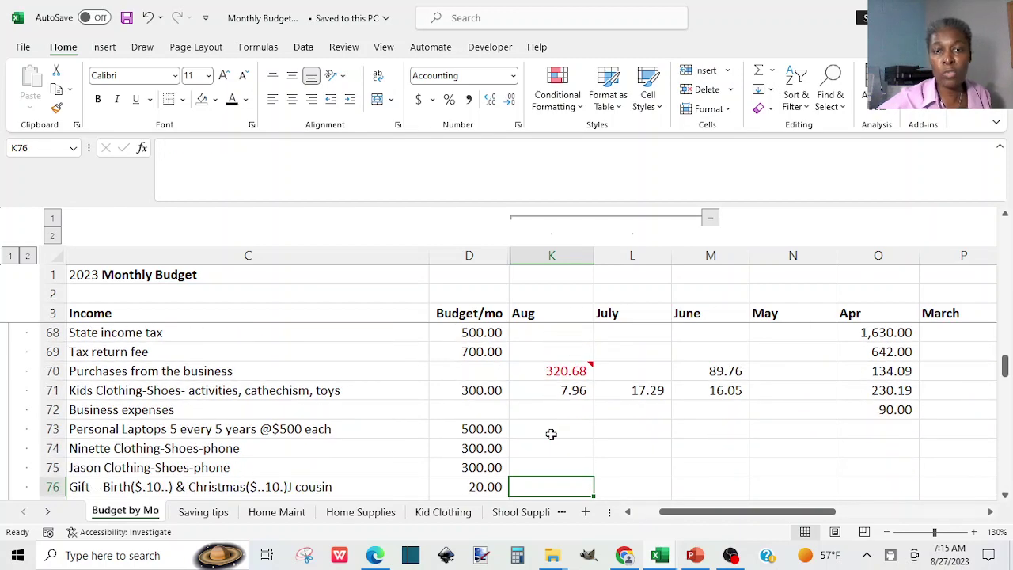
pyautogui.press('Down')
pyautogui.press('Down')
pyautogui.press('Down')
pyautogui.press('Down')
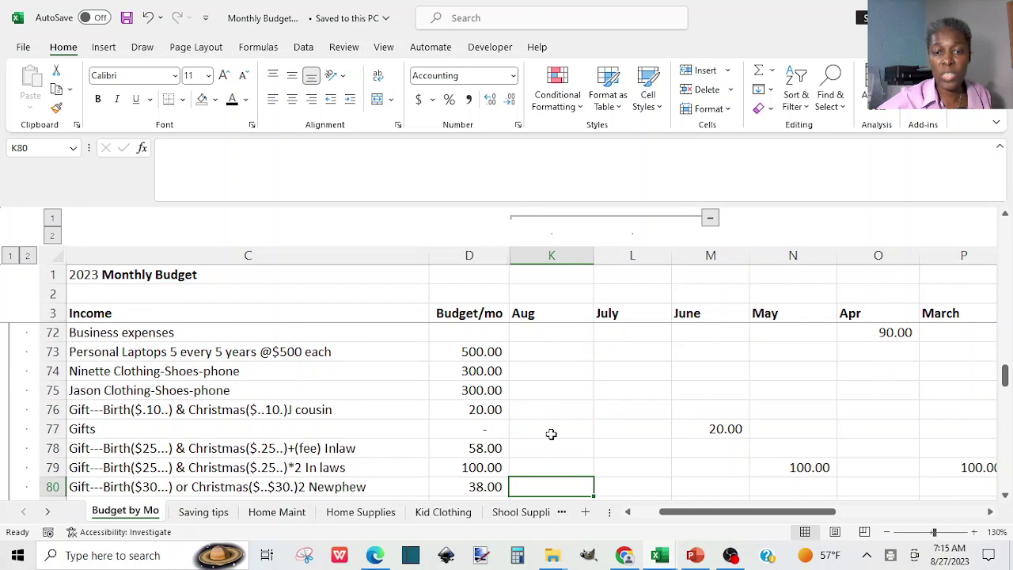
pyautogui.press('Down')
pyautogui.press('Down')
pyautogui.press('Down')
pyautogui.press('Down')
pyautogui.press('Down')
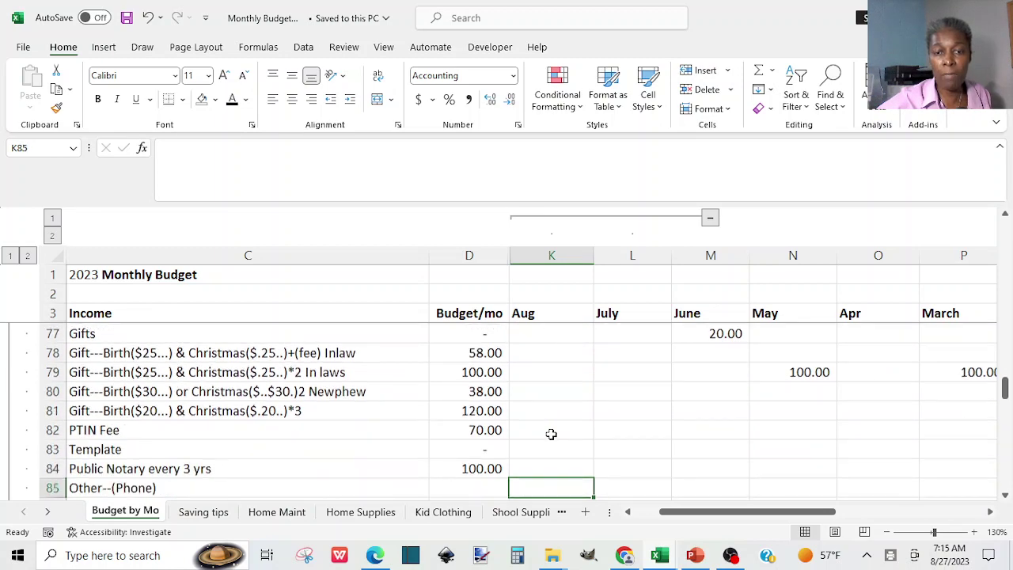
# Review the medical coverage rows down to Total Irregular Expenses/mo and inspect the Total to save a month formula.
pyautogui.press('Down')
pyautogui.press('Down')
pyautogui.press('Down')
pyautogui.press('Down')
pyautogui.press('Down')
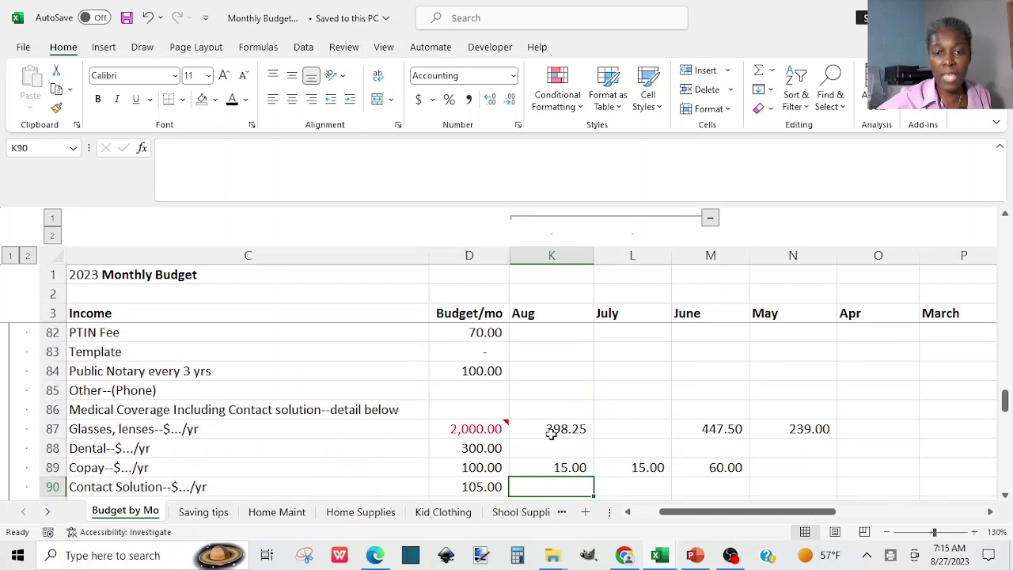
pyautogui.press('Down')
pyautogui.press('Down')
pyautogui.press('Down')
pyautogui.press('Down')
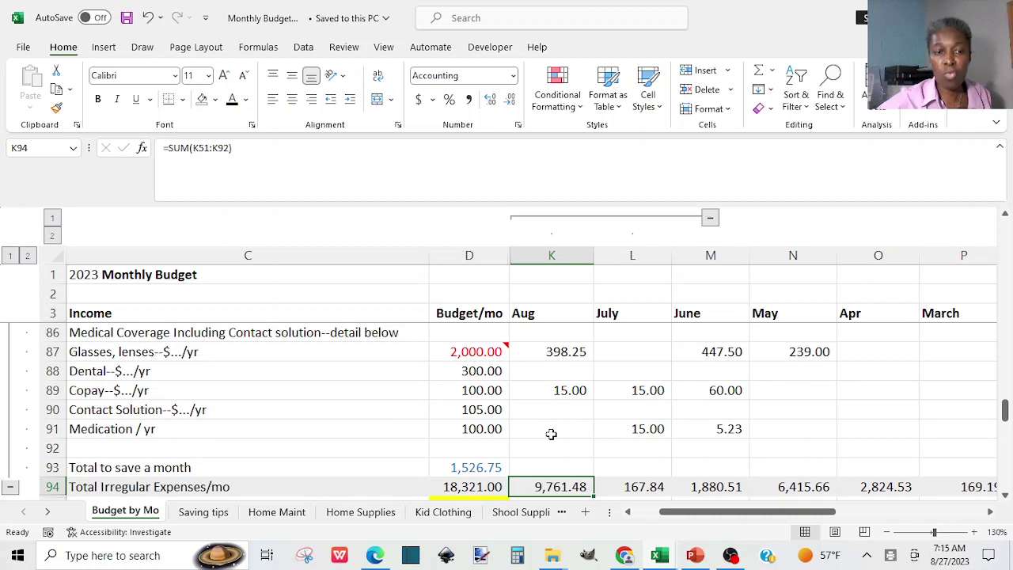
pyautogui.click(486, 469)
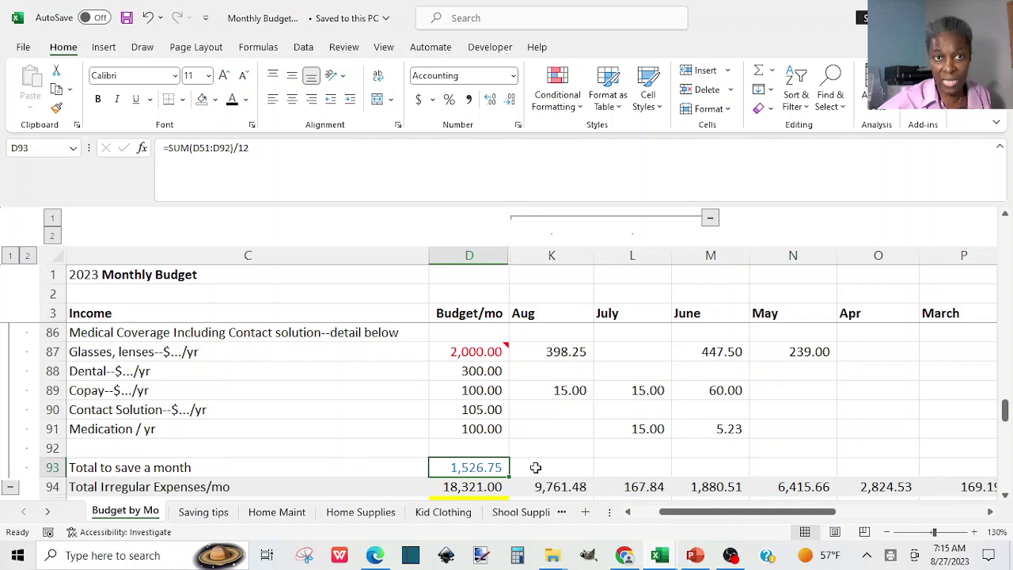
# Look back up the annual budget amounts from Total to save a month through the medical and gift rows to State income tax.
pyautogui.press('Up')
pyautogui.press('Up')
pyautogui.press('Up')
pyautogui.press('Up')
pyautogui.press('Up')
pyautogui.press('Up')
pyautogui.press('Up')
pyautogui.press('Up')
pyautogui.press('Up')
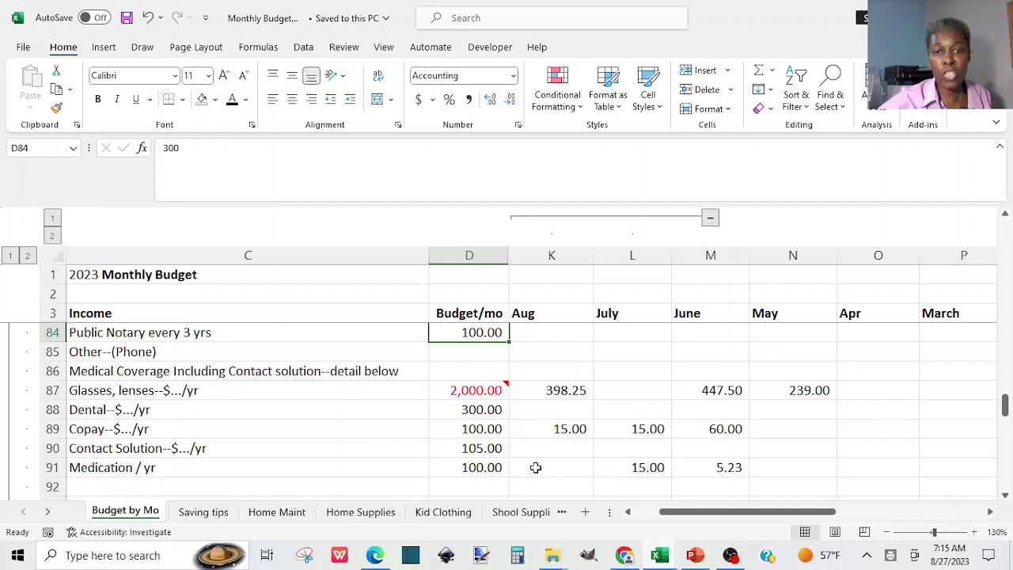
pyautogui.press('Up')
pyautogui.press('Up')
pyautogui.press('Up')
pyautogui.press('Up')
pyautogui.press('Up')
pyautogui.press('Up')
pyautogui.press('Up')
pyautogui.press('Up')
pyautogui.press('Up')
pyautogui.press('Up')
pyautogui.press('Up')
pyautogui.press('Up')
pyautogui.press('Up')
pyautogui.press('Up')
pyautogui.press('Up')
pyautogui.press('Up')
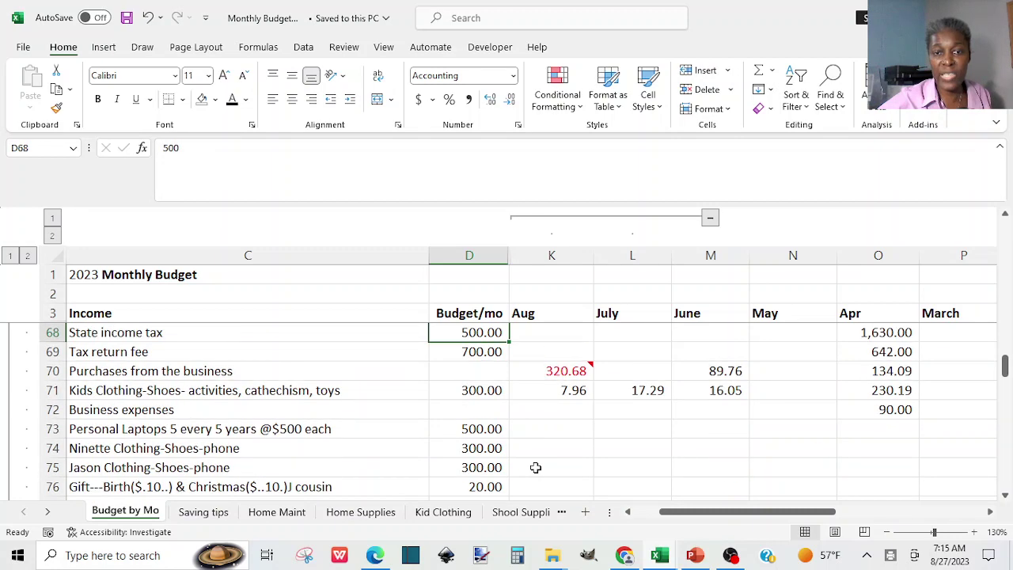
# Examine the annual budget amounts upward from Entertainment through car, home and school costs to Expenses to Save for.
pyautogui.press('Up')
pyautogui.press('Up')
pyautogui.press('Up')
pyautogui.press('Up')
pyautogui.press('Up')
pyautogui.press('Up')
pyautogui.press('Up')
pyautogui.press('Up')
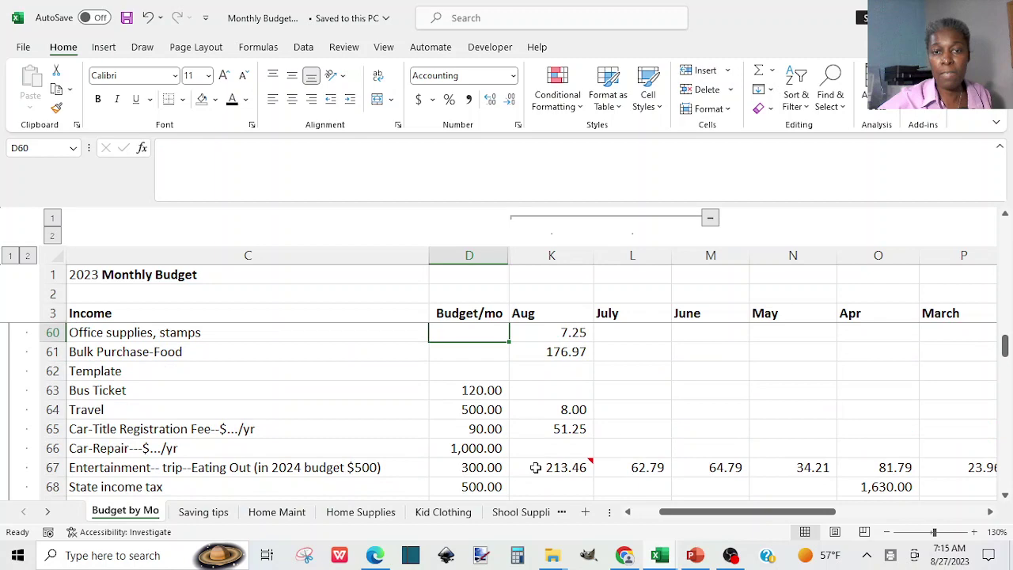
pyautogui.press('Up')
pyautogui.press('Up')
pyautogui.press('Up')
pyautogui.press('Up')
pyautogui.press('Up')
pyautogui.press('Up')
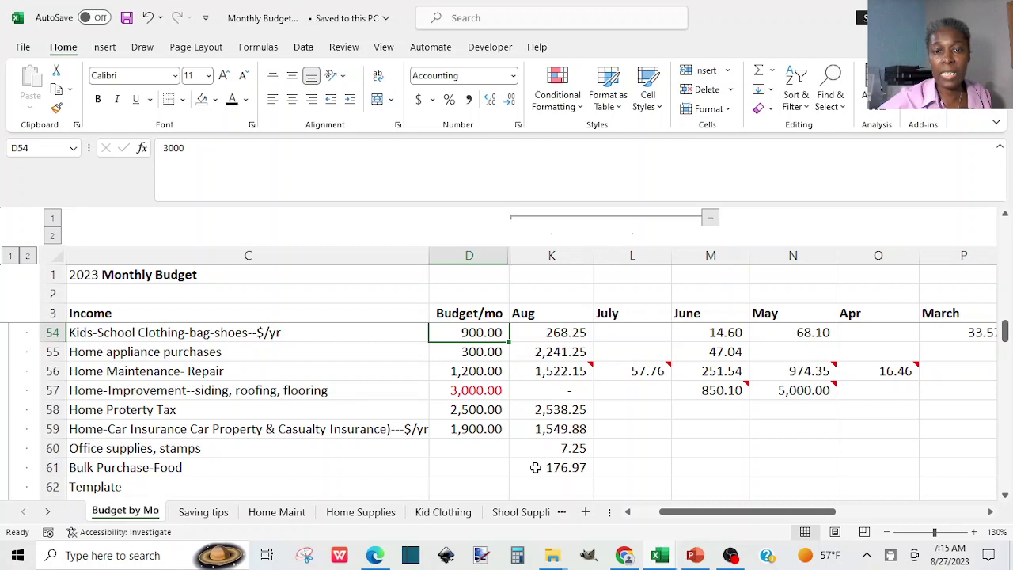
pyautogui.press('Up')
pyautogui.press('Up')
pyautogui.press('Up')
pyautogui.press('Up')
pyautogui.press('Up')
pyautogui.press('Up')
pyautogui.press('Up')
pyautogui.press('Up')
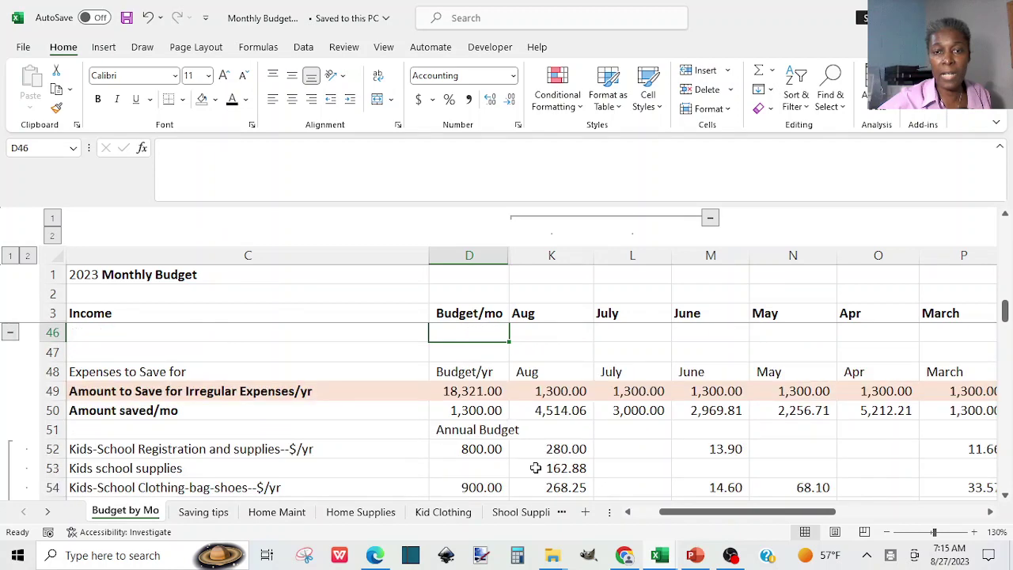
# Look back up the Budget/mo column from Balance and the investment rows through Total Cost to the fixed utility expenses.
pyautogui.press('Up')
pyautogui.press('Up')
pyautogui.press('Up')
pyautogui.press('Up')
pyautogui.press('Up')
pyautogui.press('Up')
pyautogui.press('Up')
pyautogui.press('Up')
pyautogui.press('Up')
pyautogui.press('Up')
pyautogui.press('Up')
pyautogui.press('Up')
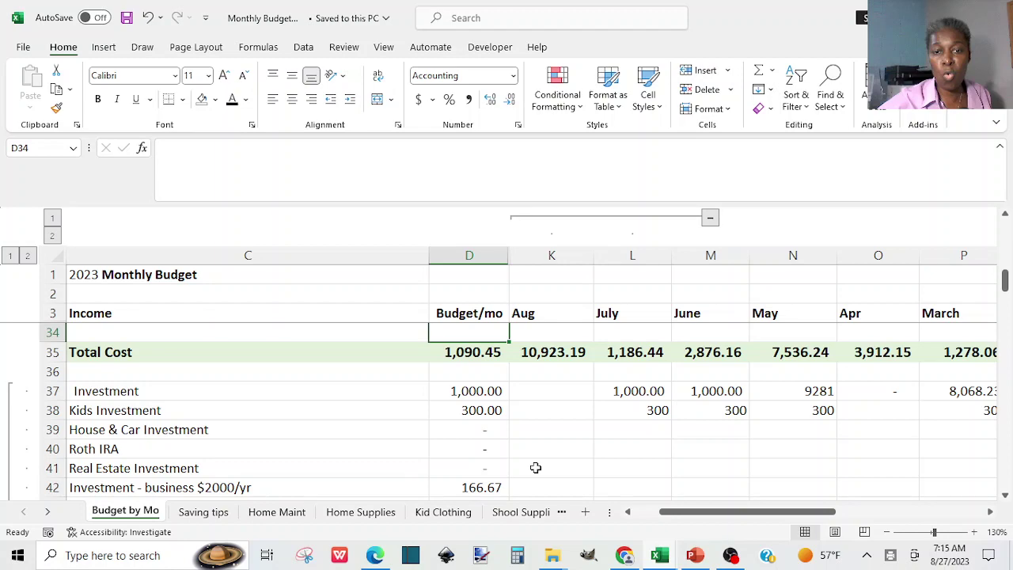
pyautogui.press('Up')
pyautogui.press('Up')
pyautogui.press('Up')
pyautogui.press('Up')
pyautogui.press('Up')
pyautogui.press('Up')
pyautogui.press('Up')
pyautogui.press('Up')
pyautogui.press('Up')
pyautogui.press('Up')
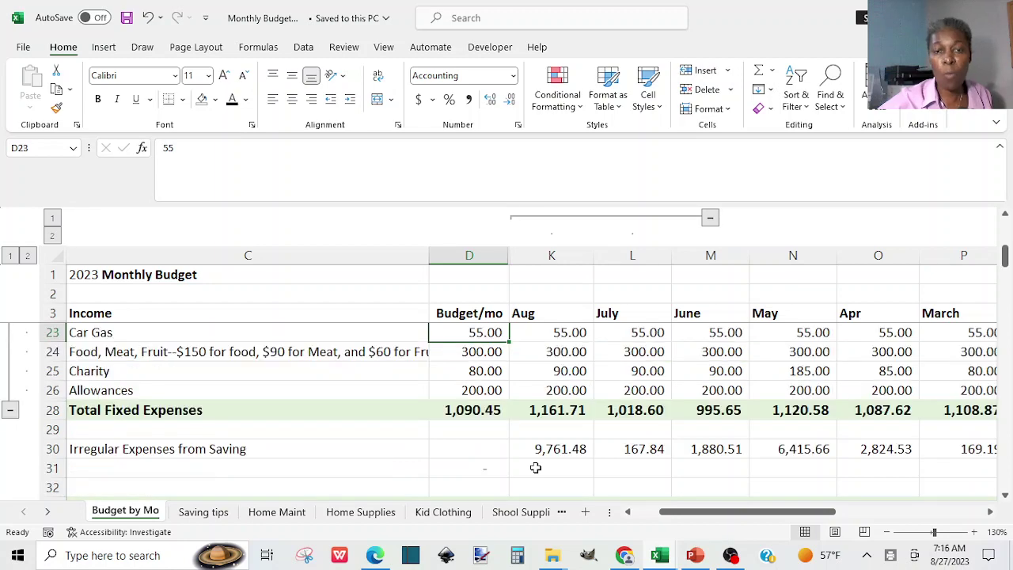
pyautogui.press('Up')
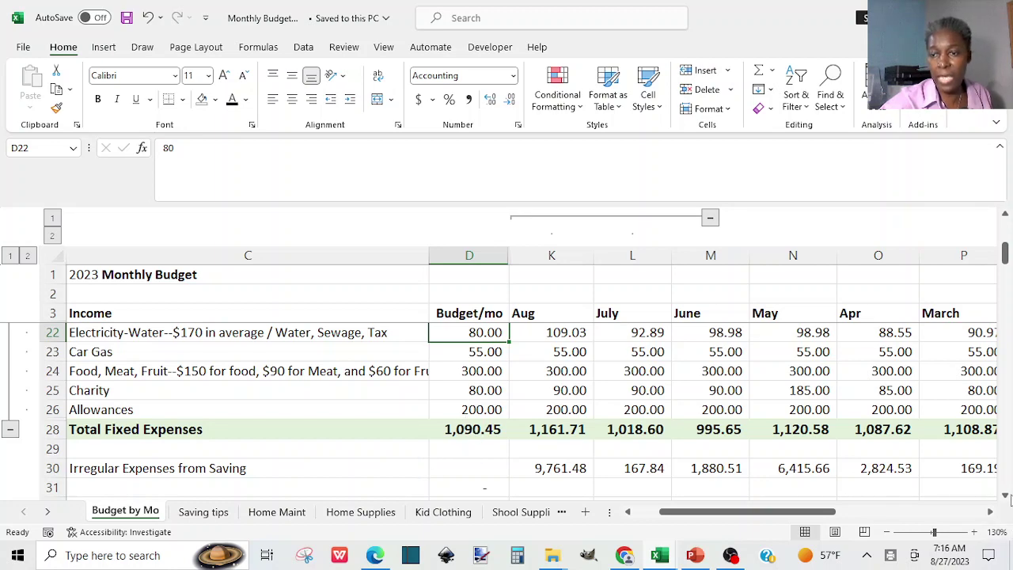
# Compare the expense totals with the investment and saving rows, then return to Total Fixed Expenses.
pyautogui.click(1006, 495)
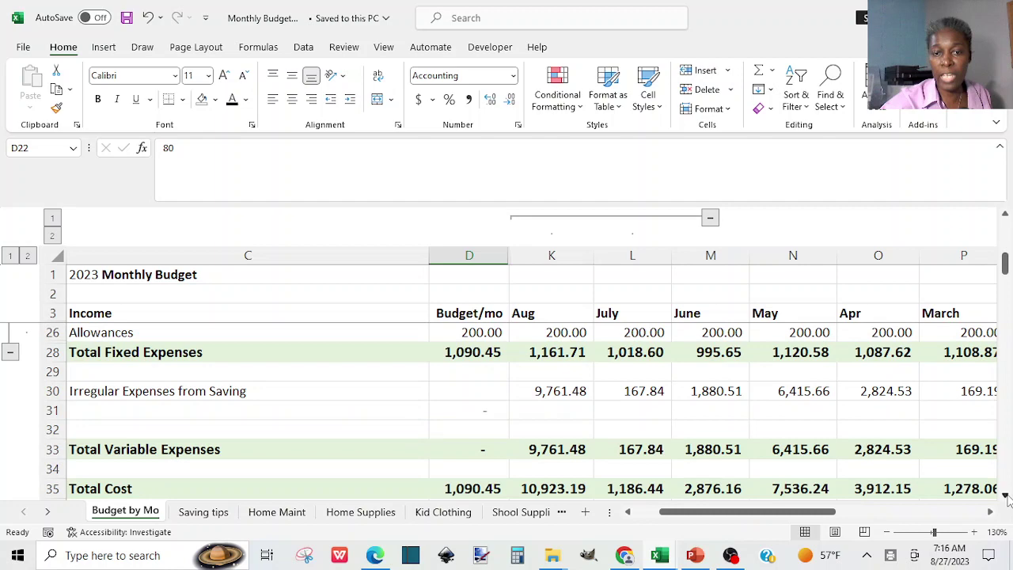
pyautogui.click(1005, 496)
pyautogui.click(1006, 496)
pyautogui.click(1005, 495)
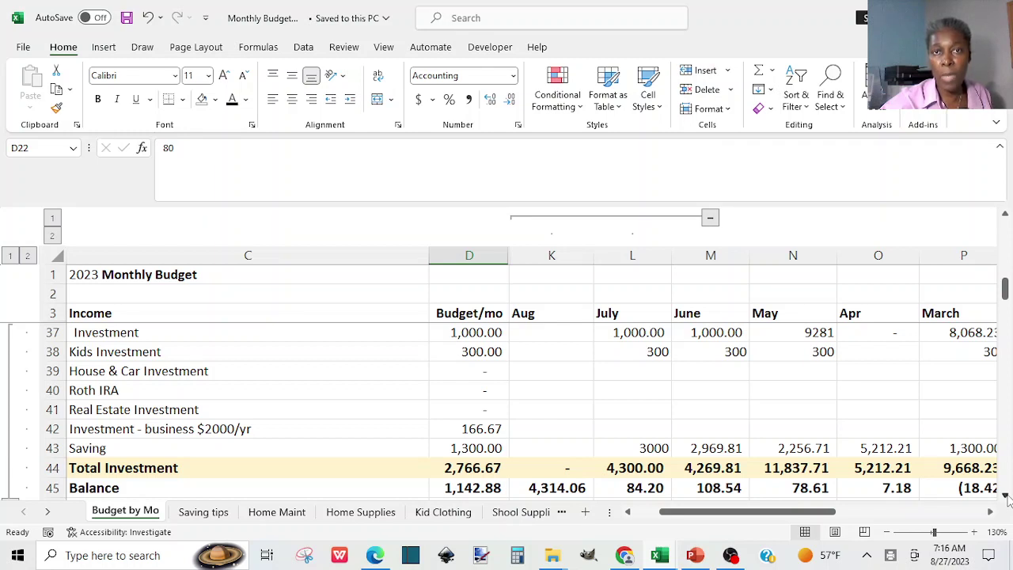
pyautogui.scroll(-4, 1004, 494)
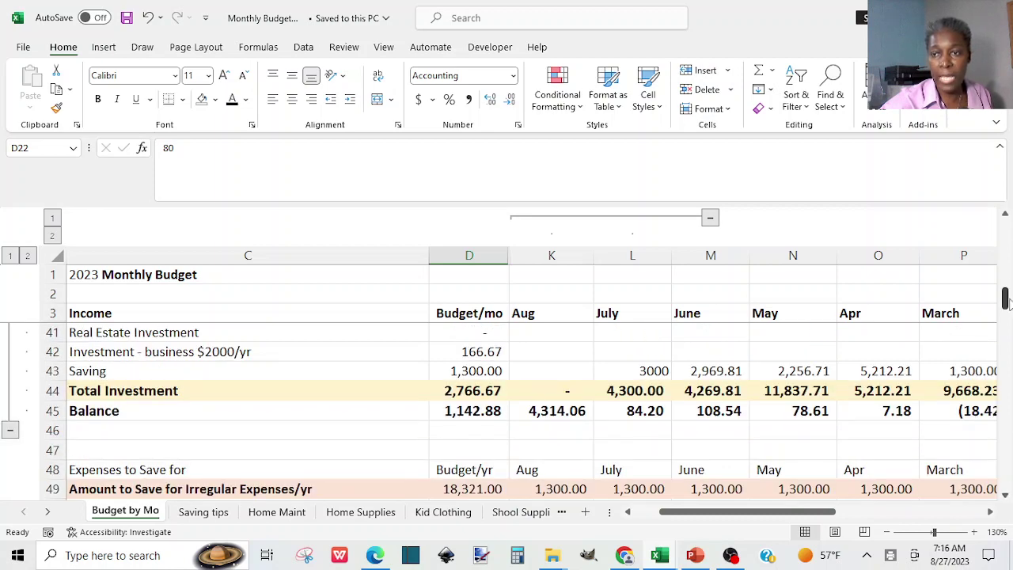
pyautogui.moveTo(1007, 298); pyautogui.dragTo(1006, 279)
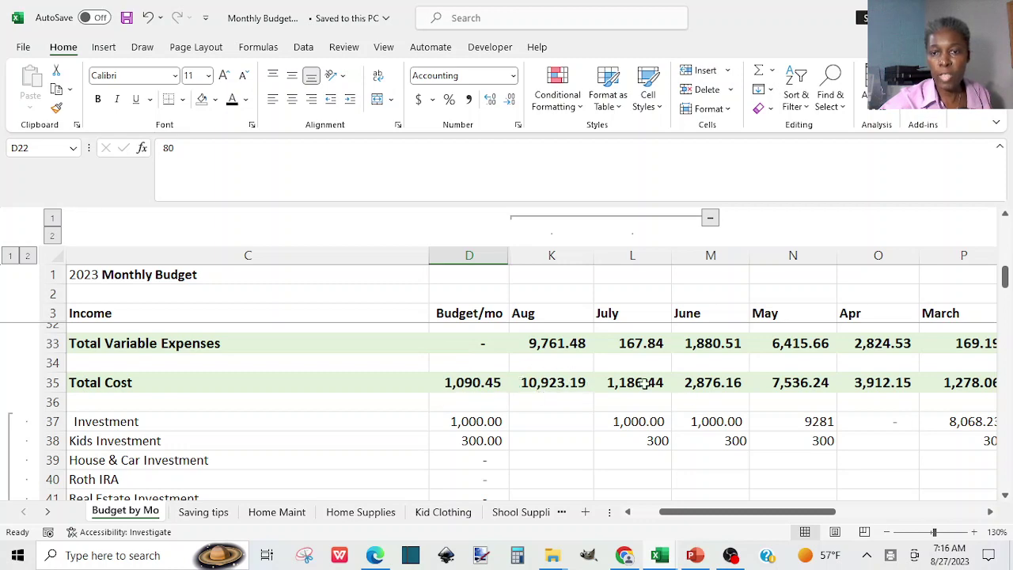
pyautogui.moveTo(1006, 292); pyautogui.dragTo(1005, 259)
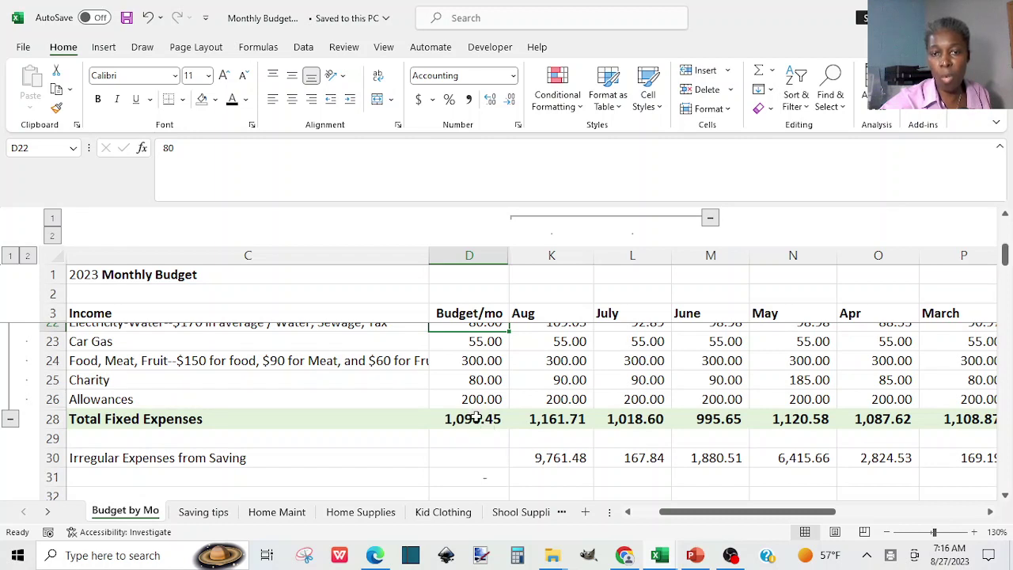
# Switch to Calculator and work out the yearly cost by adding 1000 and 1000 and multiplying the sum by 12.
pyautogui.click(518, 559)
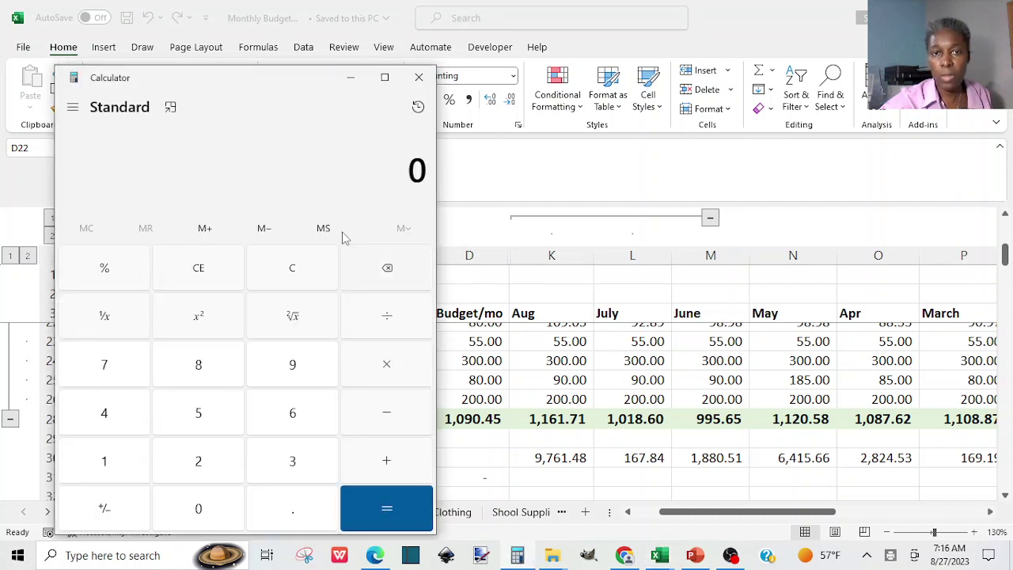
pyautogui.write('1000')
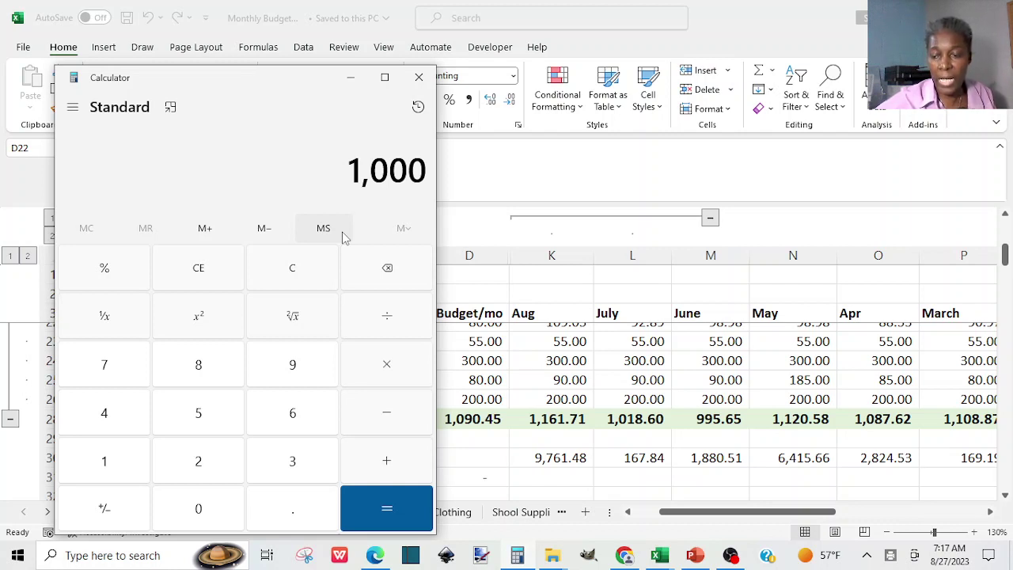
pyautogui.write('+1000')
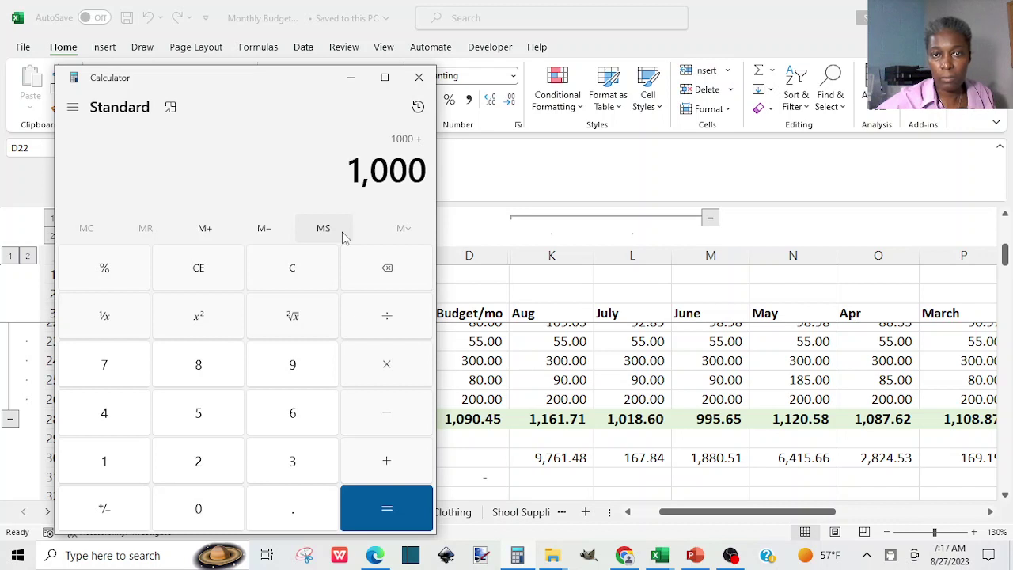
pyautogui.press('Return')
pyautogui.write('*12')
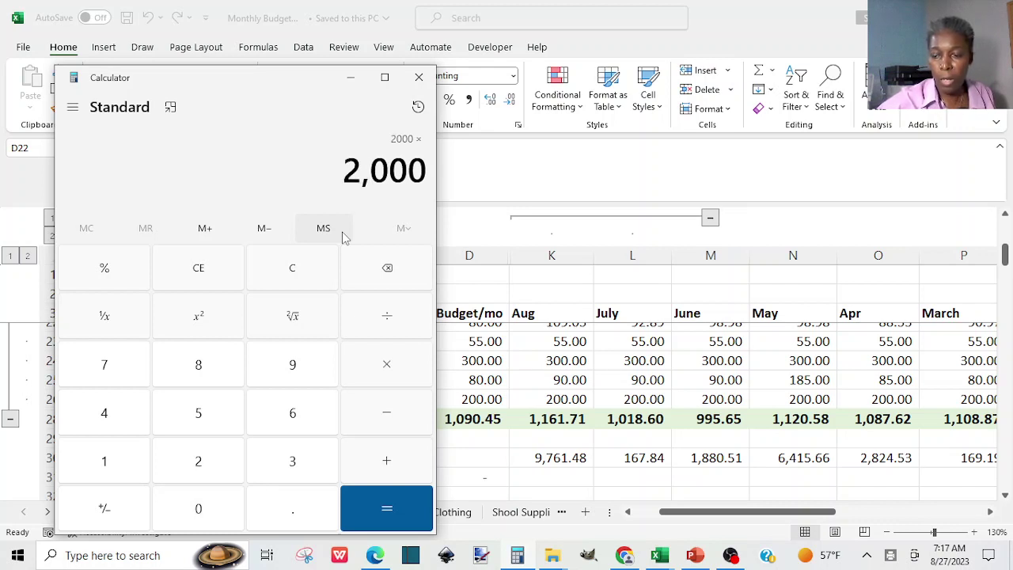
pyautogui.press('Return')
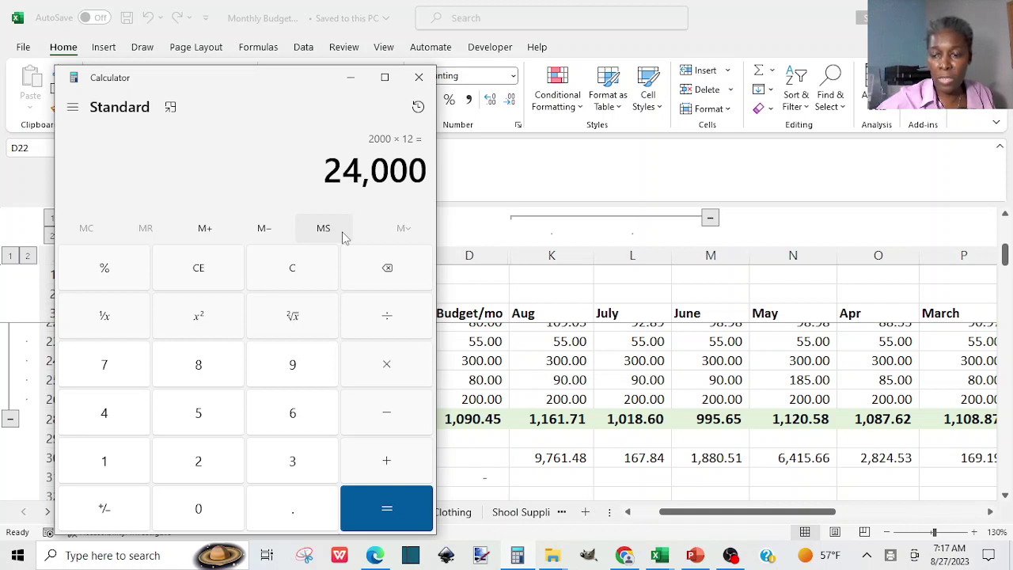
# Divide the calculated yearly cost by 0.05 to get the investment needed at a 5% dividend.
pyautogui.press('/')
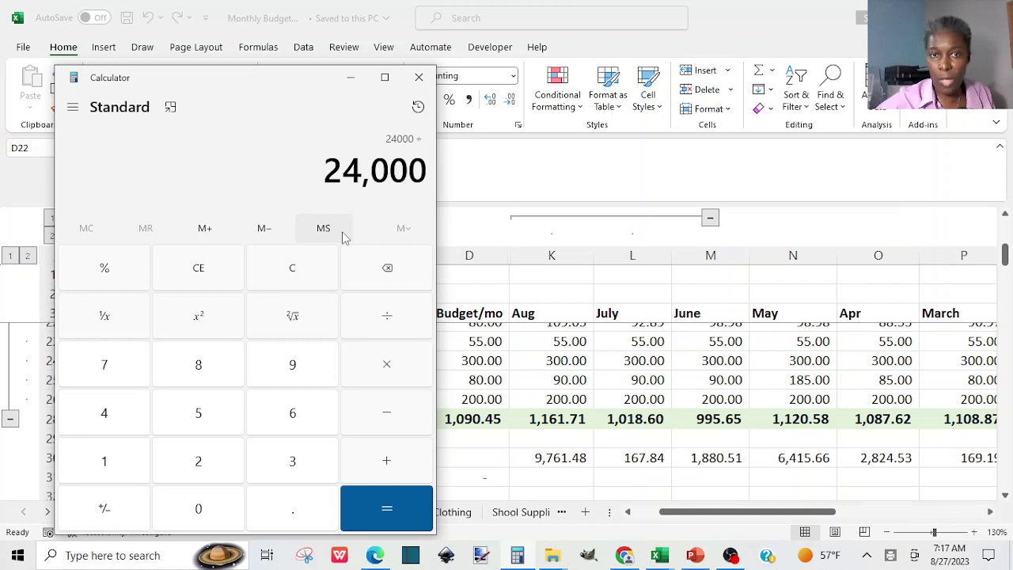
pyautogui.write('0.05')
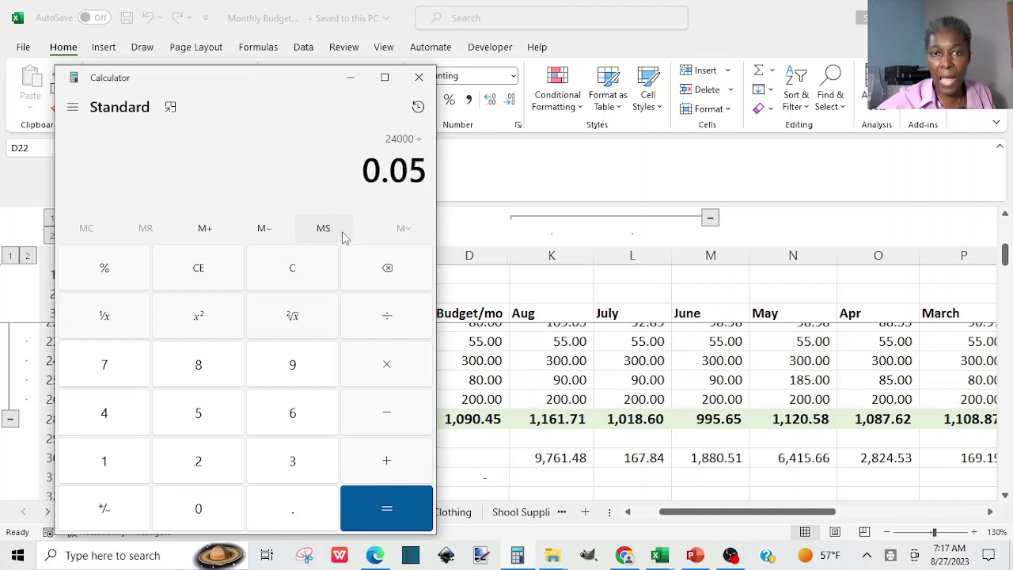
pyautogui.press('Return')
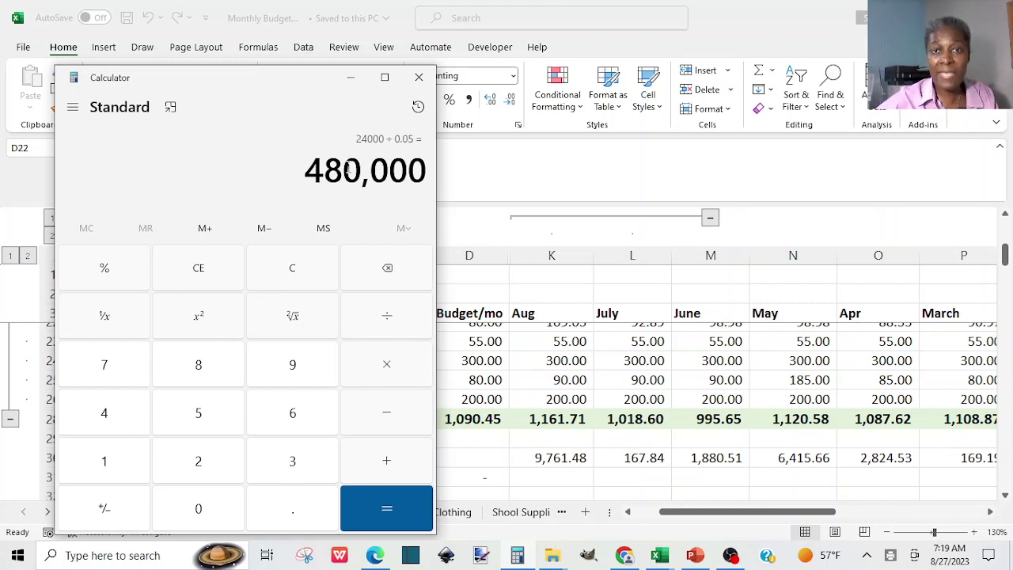
# Divide the required investment by 10 years and by 12 months to get the monthly amount, and minimize Calculator.
pyautogui.press('/')
pyautogui.write('10')
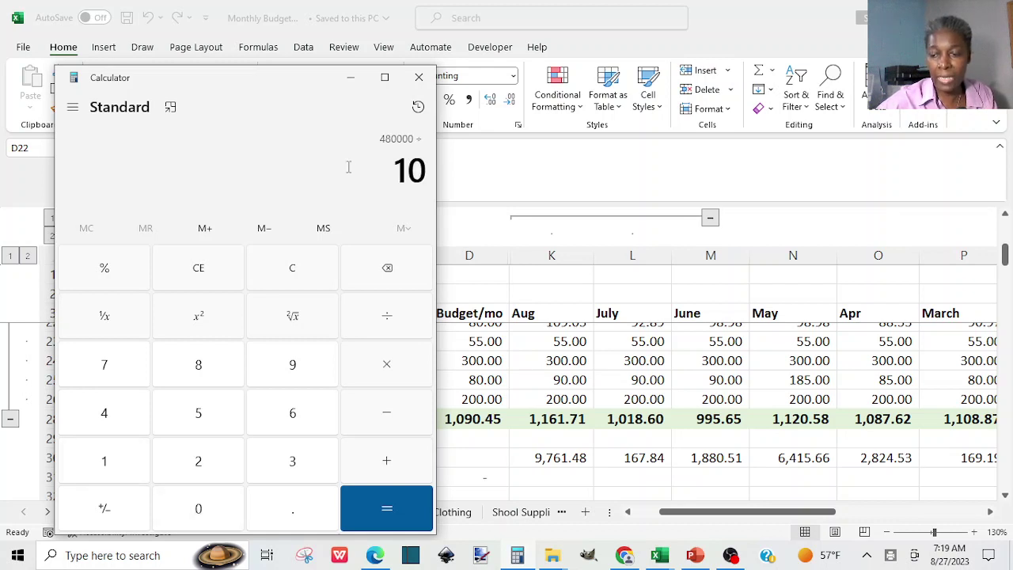
pyautogui.press('Return')
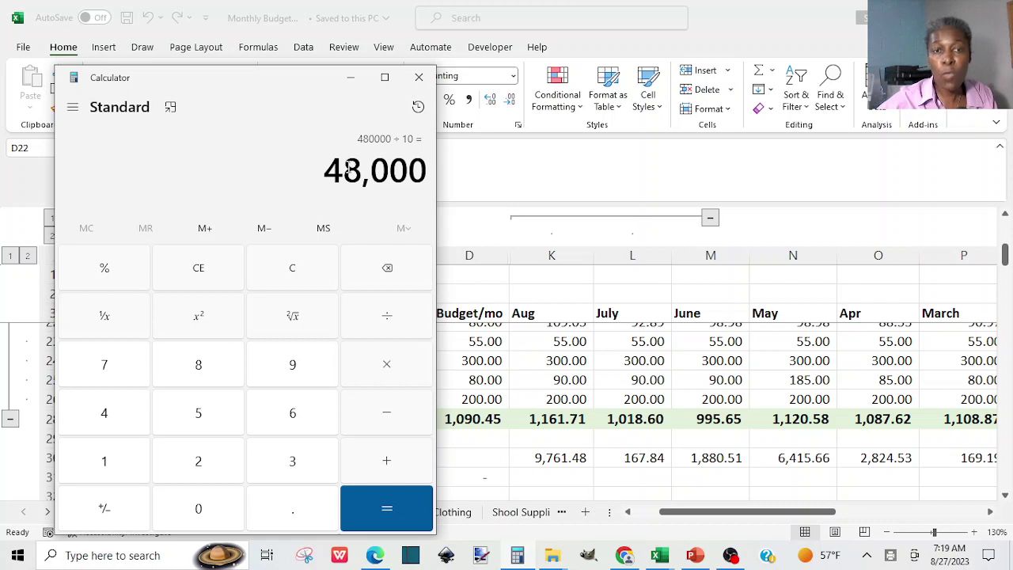
pyautogui.press('/')
pyautogui.write('12')
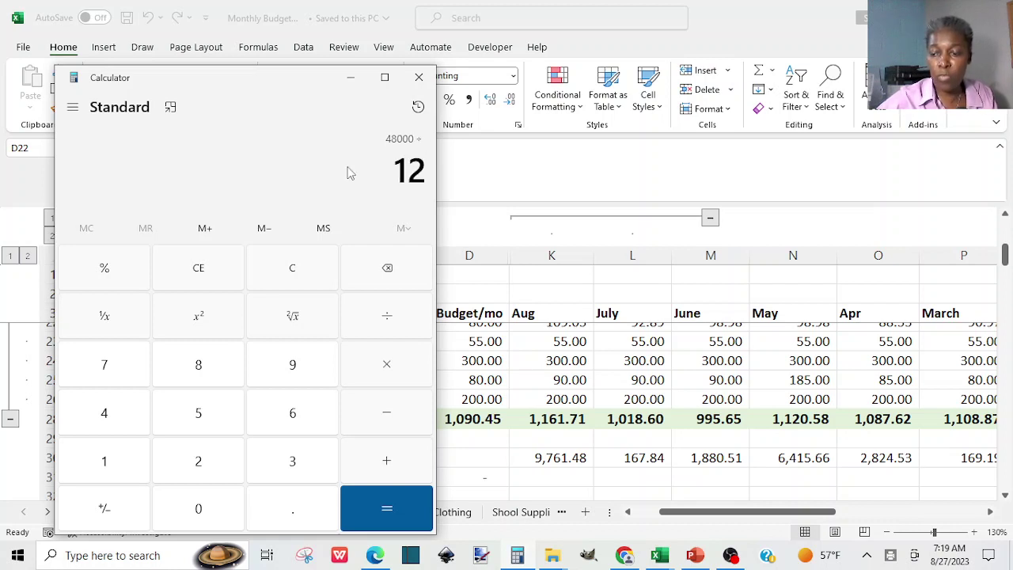
pyautogui.press('Return')
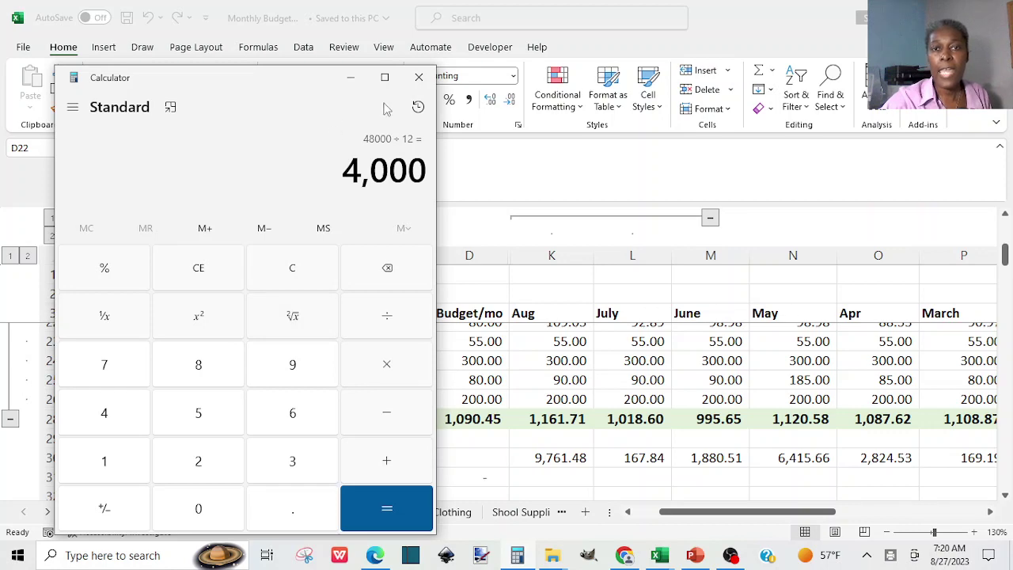
pyautogui.click(352, 79)
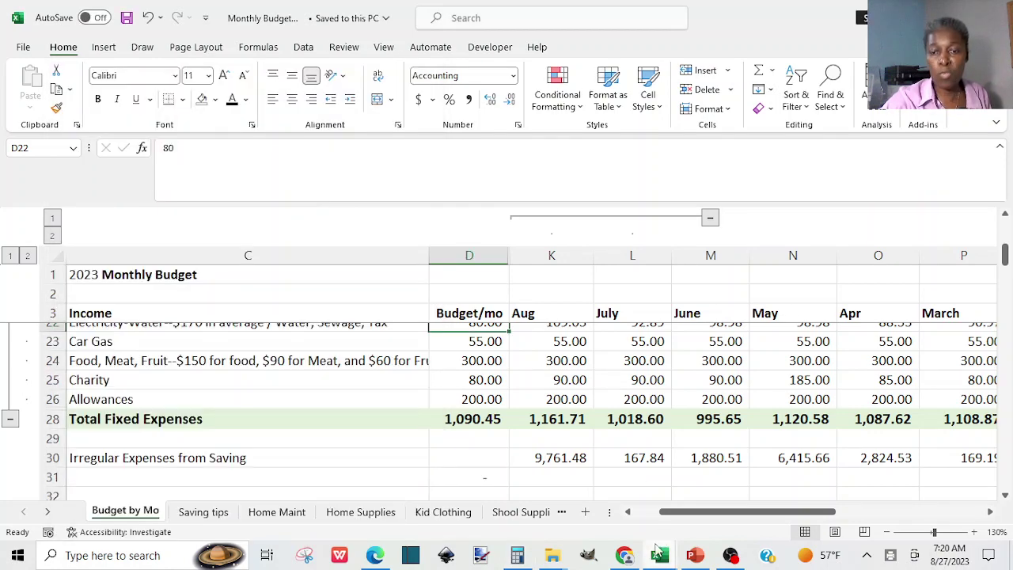
# View the Sturm Ruger (RGR) chart page in Chrome, and show the Jt-Dividend by mo sheet of the Stocks 2023 workbook in Excel.
pyautogui.moveTo(625, 557)
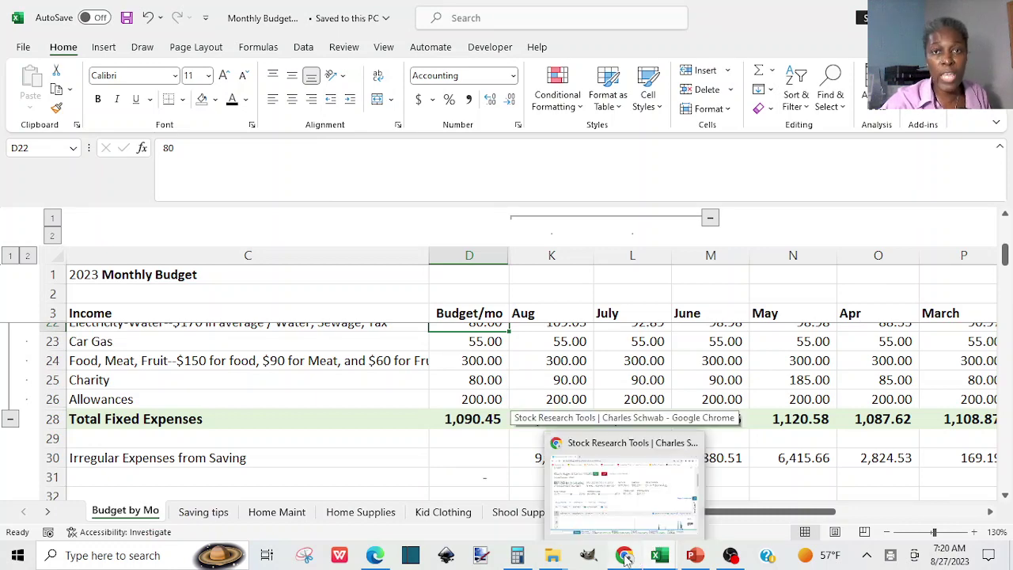
pyautogui.click(626, 557)
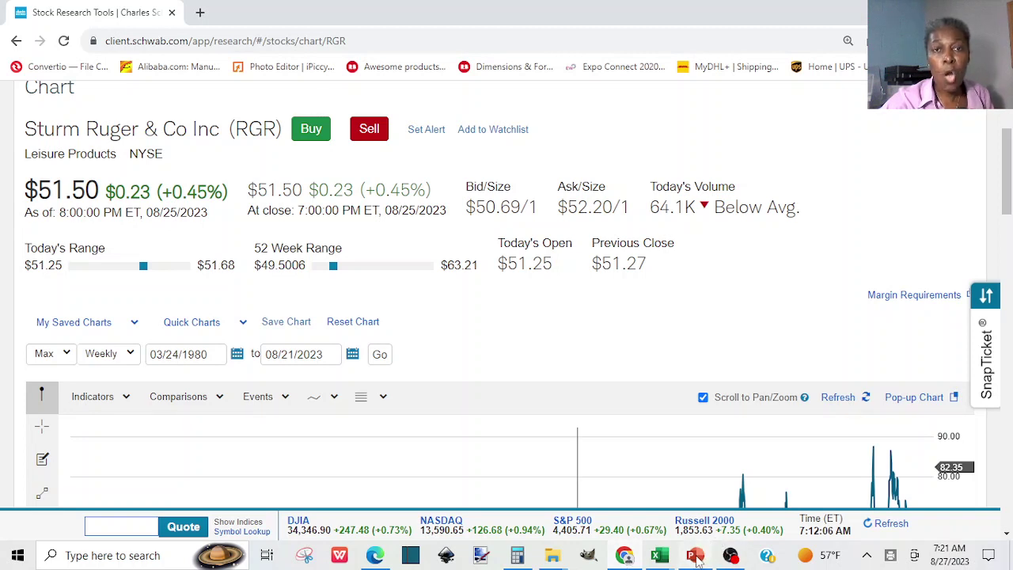
pyautogui.moveTo(659, 558)
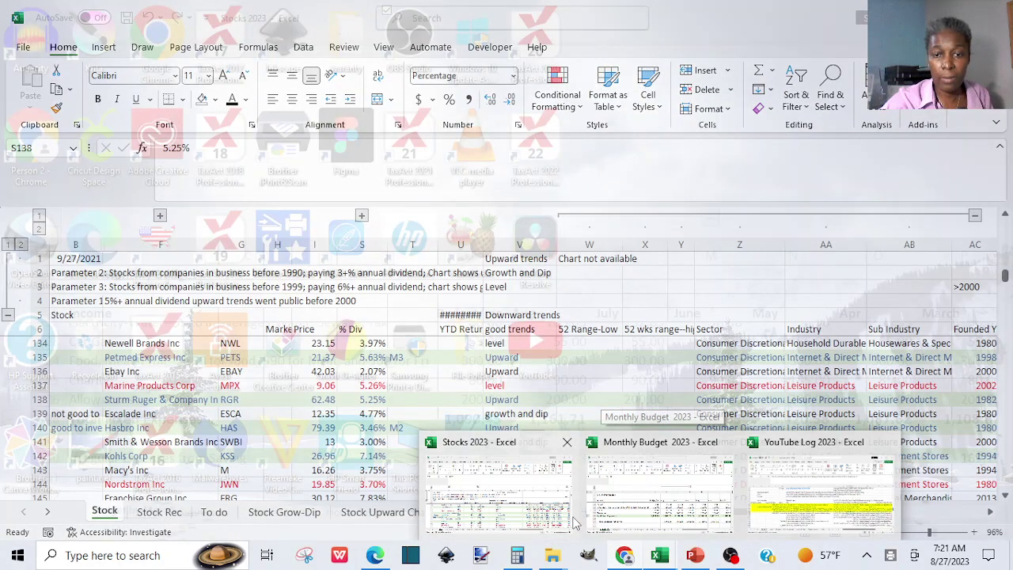
pyautogui.click(571, 520)
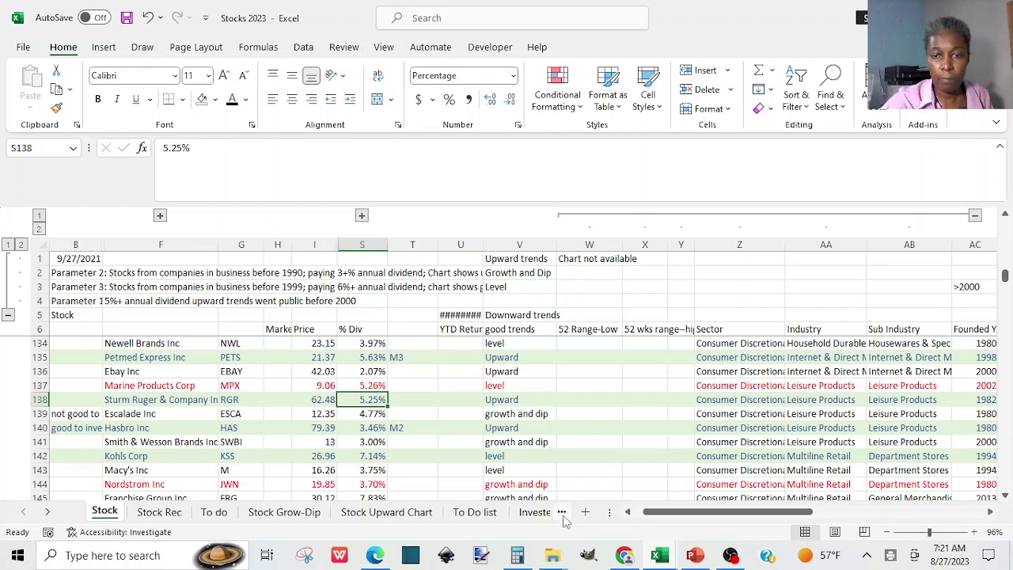
pyautogui.click(563, 515)
pyautogui.click(563, 514)
pyautogui.click(563, 515)
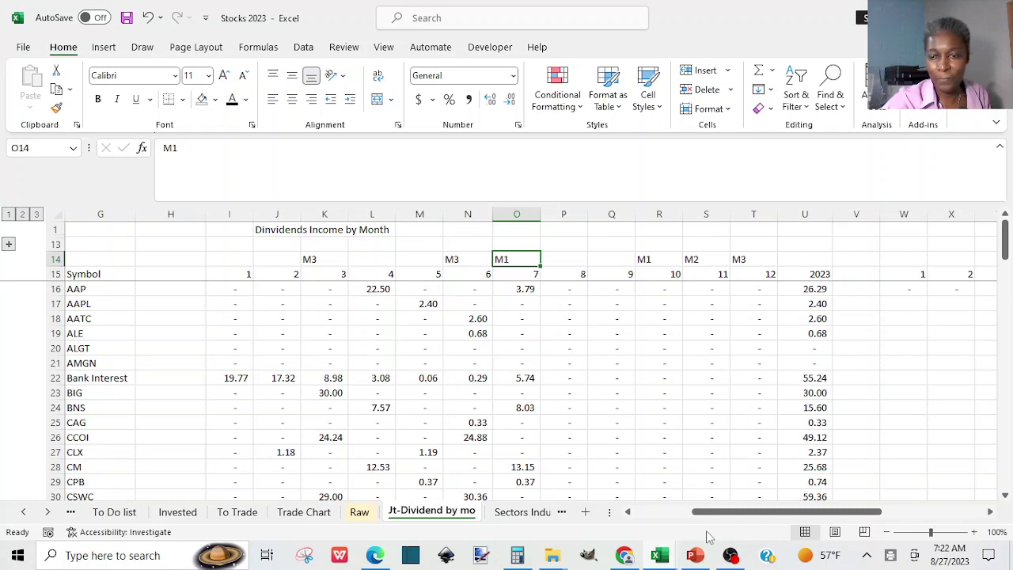
pyautogui.click(731, 556)
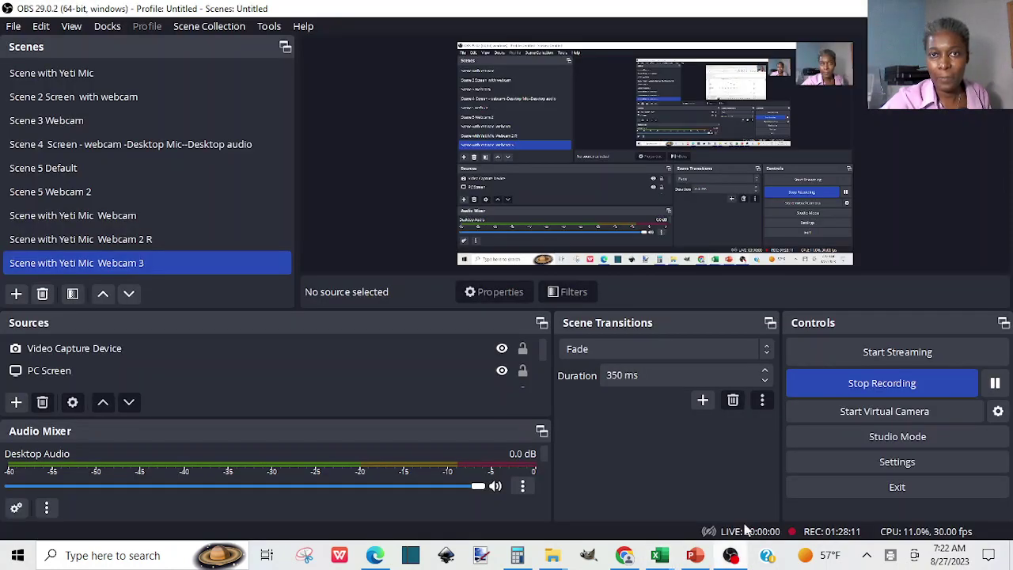